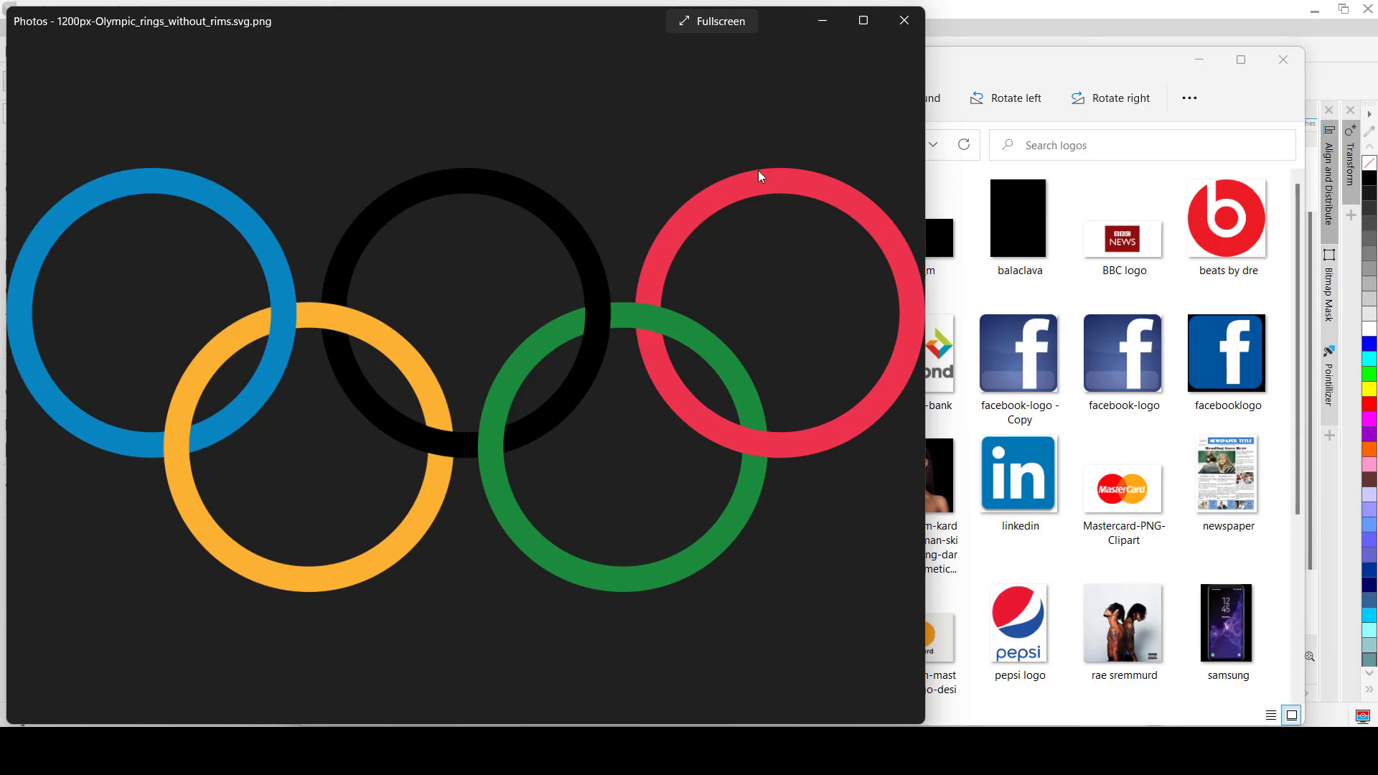
Import the Olympic rings image from the logos folder onto the olympics drawing canvas.
key(alt+Tab)
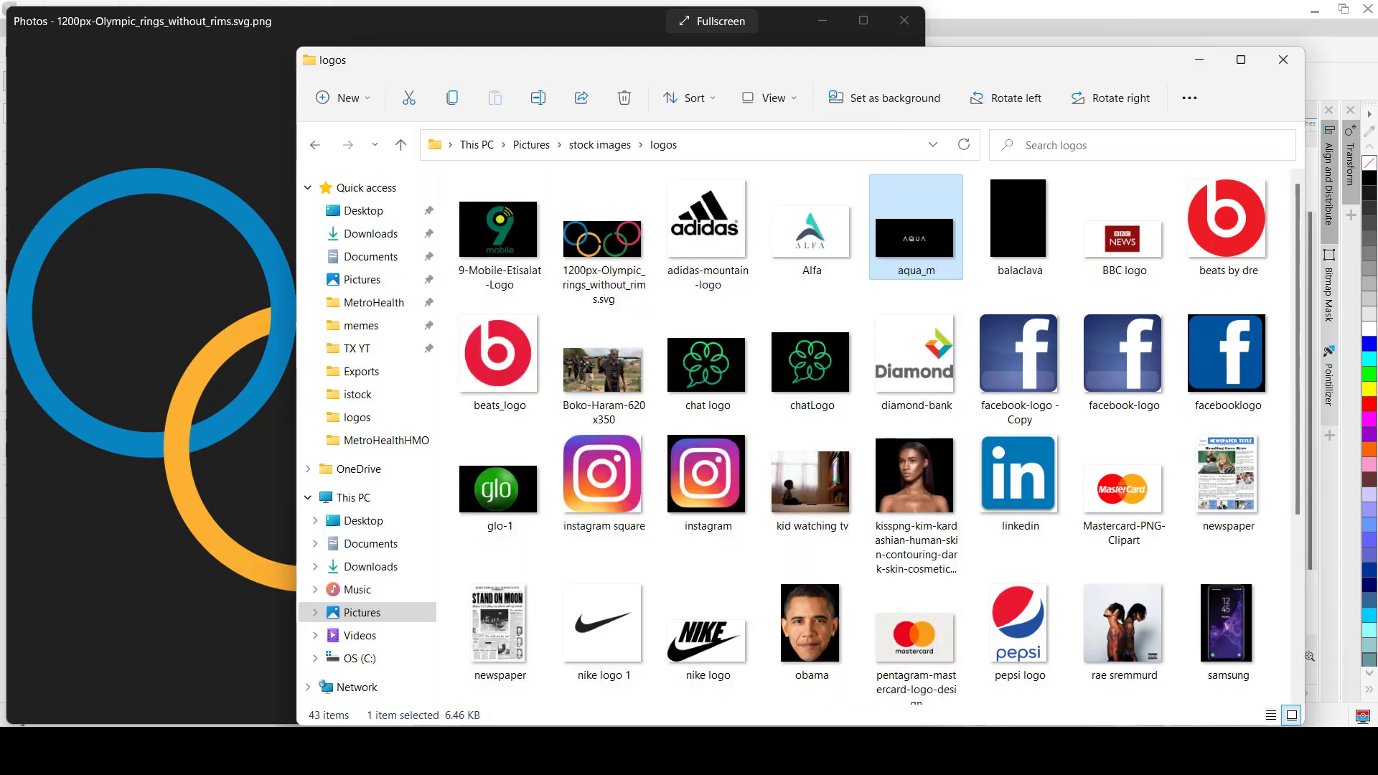
key(alt+Tab)
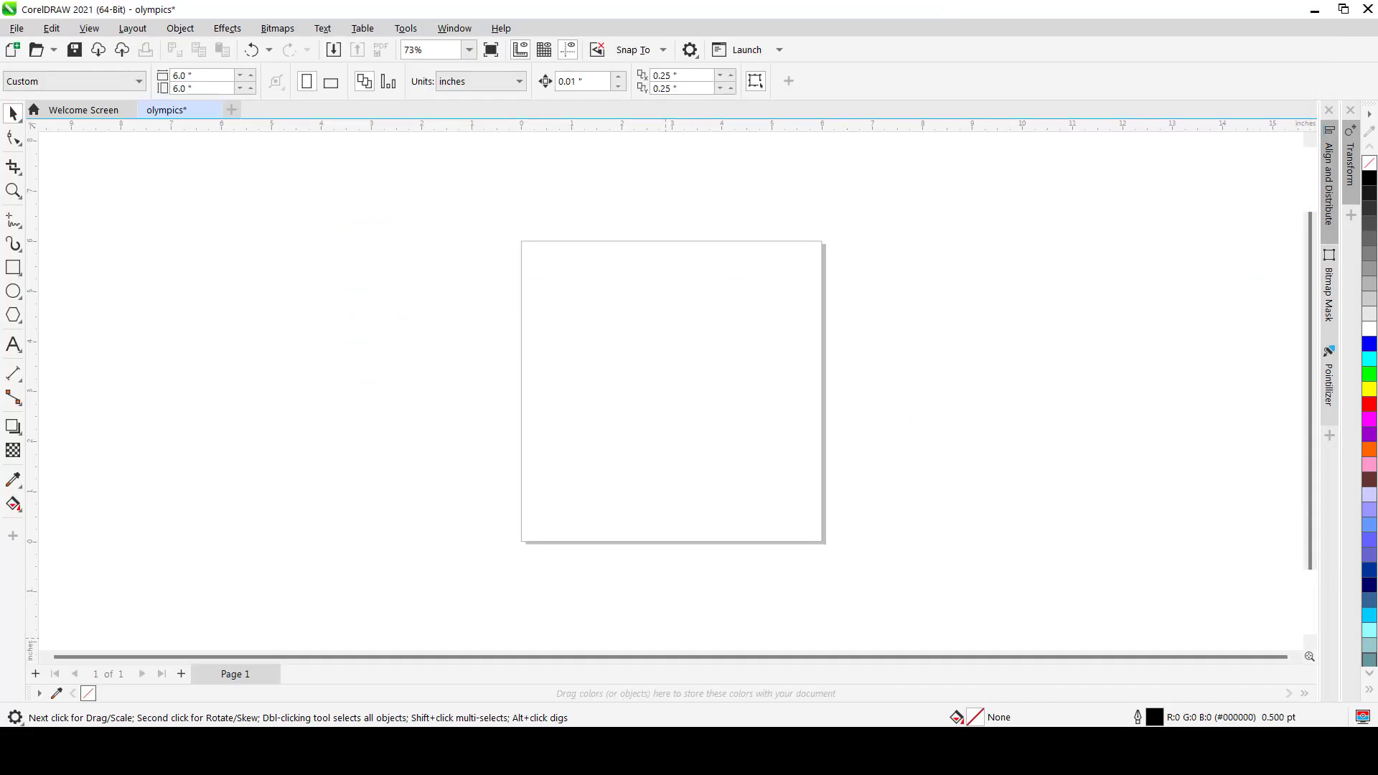
key(alt+Tab)
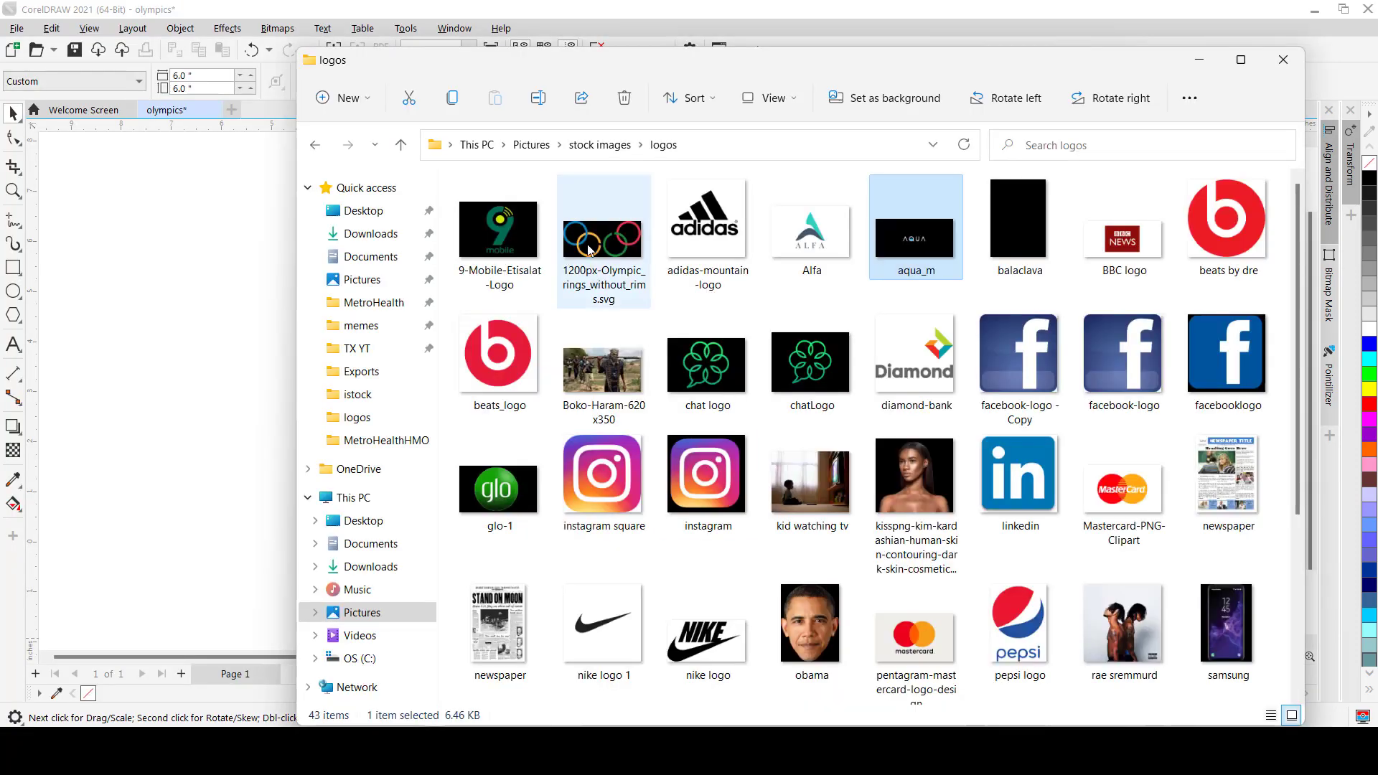
drag(601, 244, 747, 346)
Scale the rings bitmap to about 11.8% and place it at the top centre of the page.
click(216, 356)
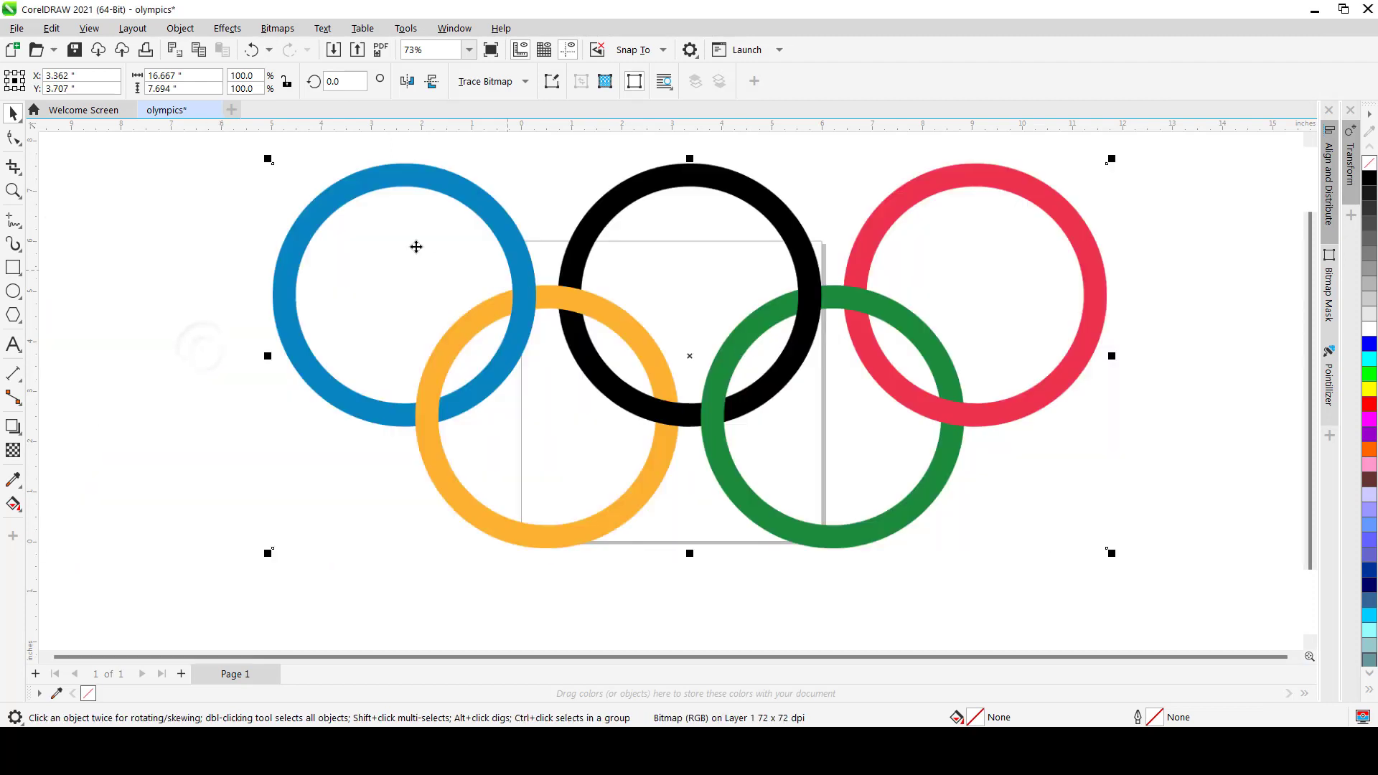
drag(264, 168, 600, 507)
drag(1047, 525, 679, 298)
click(445, 353)
scroll(700, 308, up, 3)
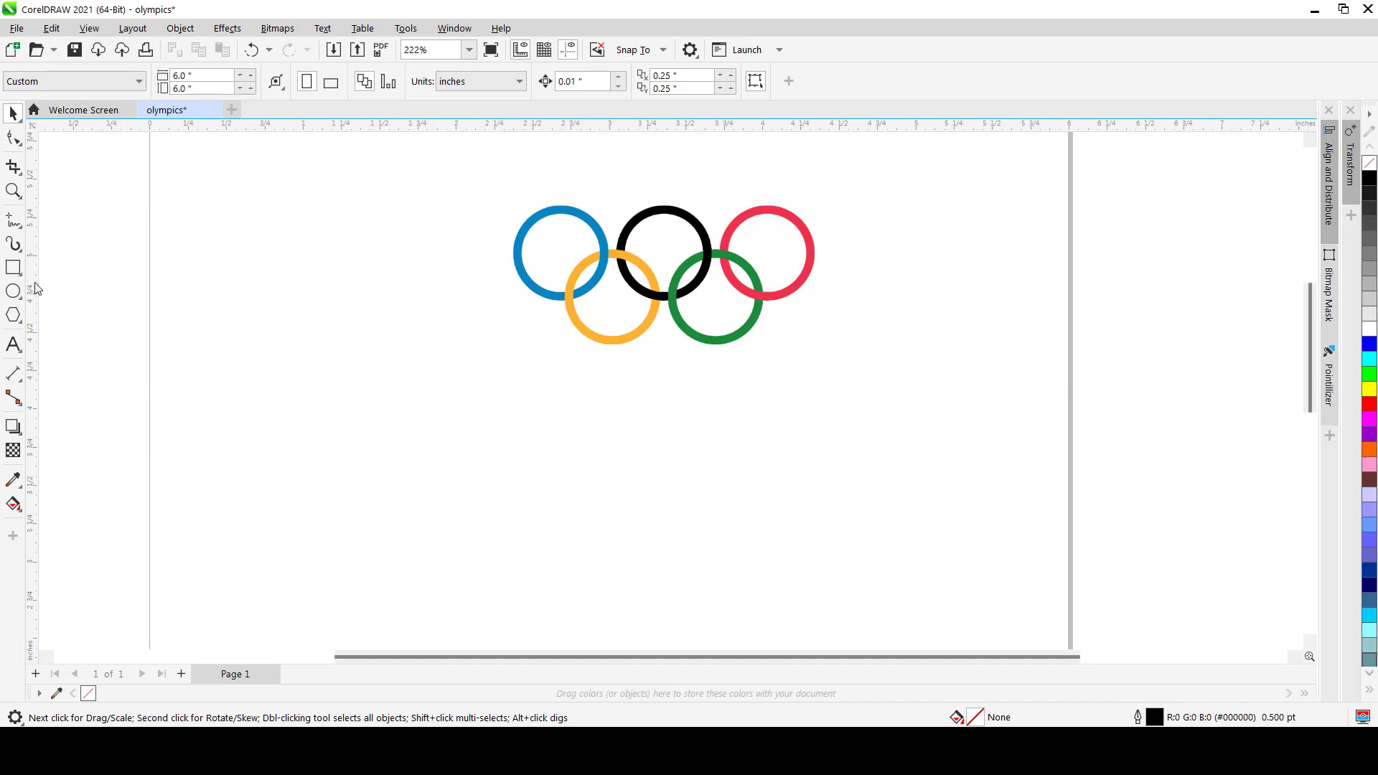
Draw a circle below the reference and add a concentric copy scaled to 80.4% inside it.
click(13, 291)
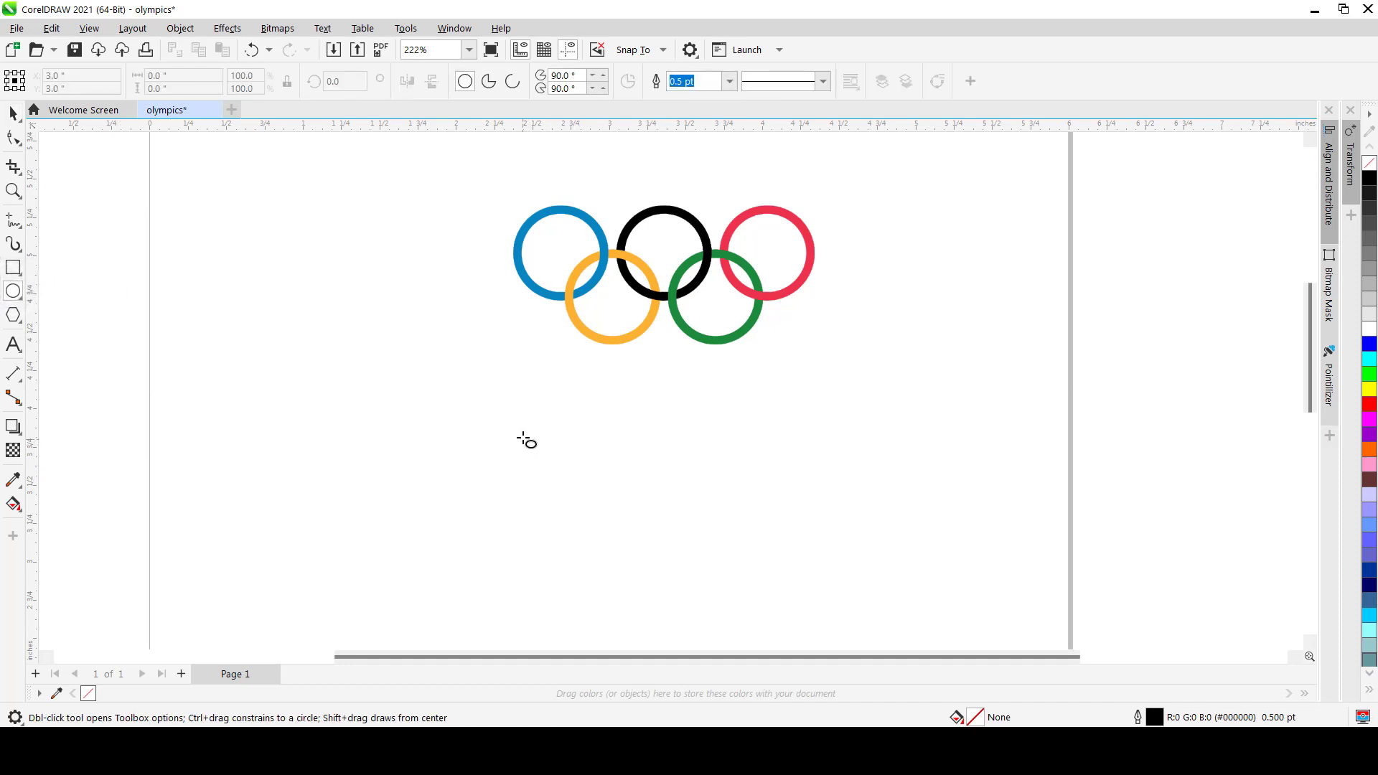
drag(523, 439, 633, 539)
key(space)
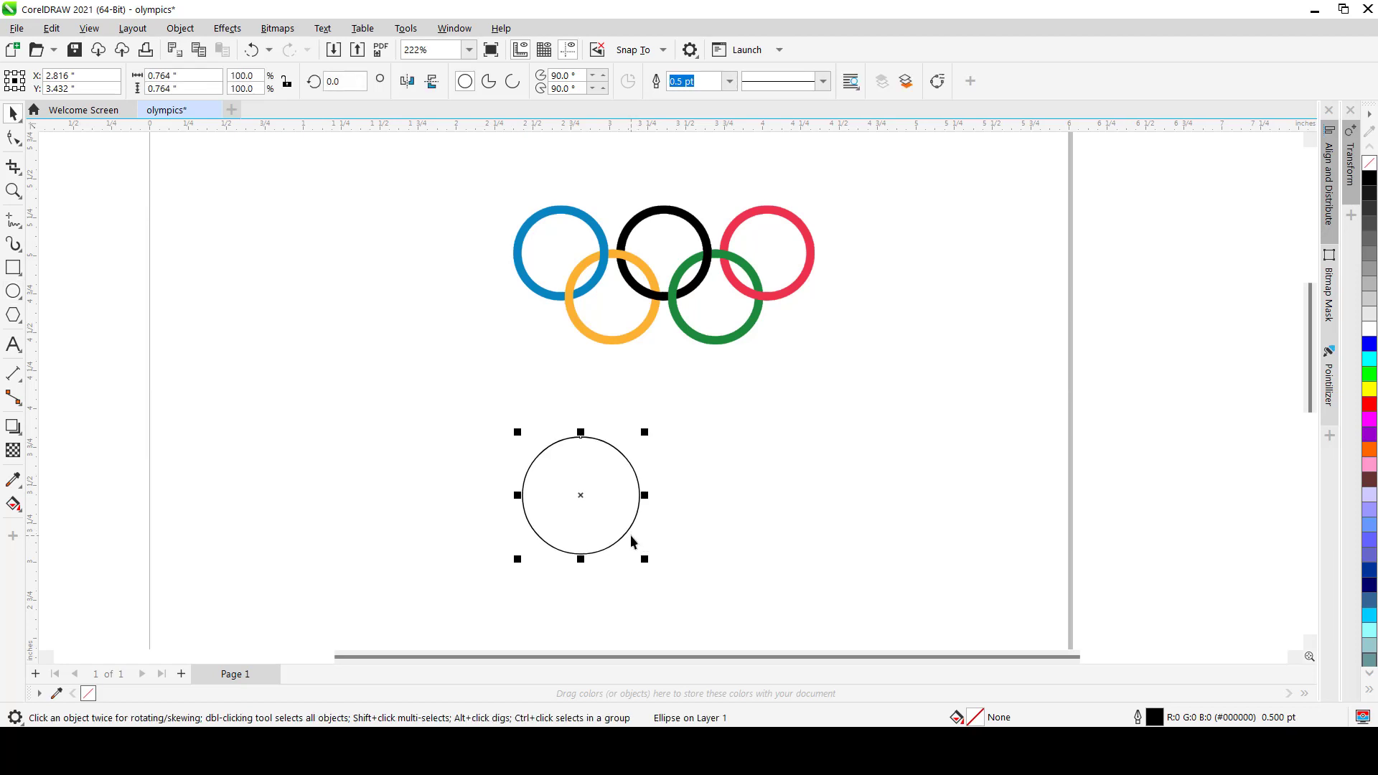
key(ctrl+c)
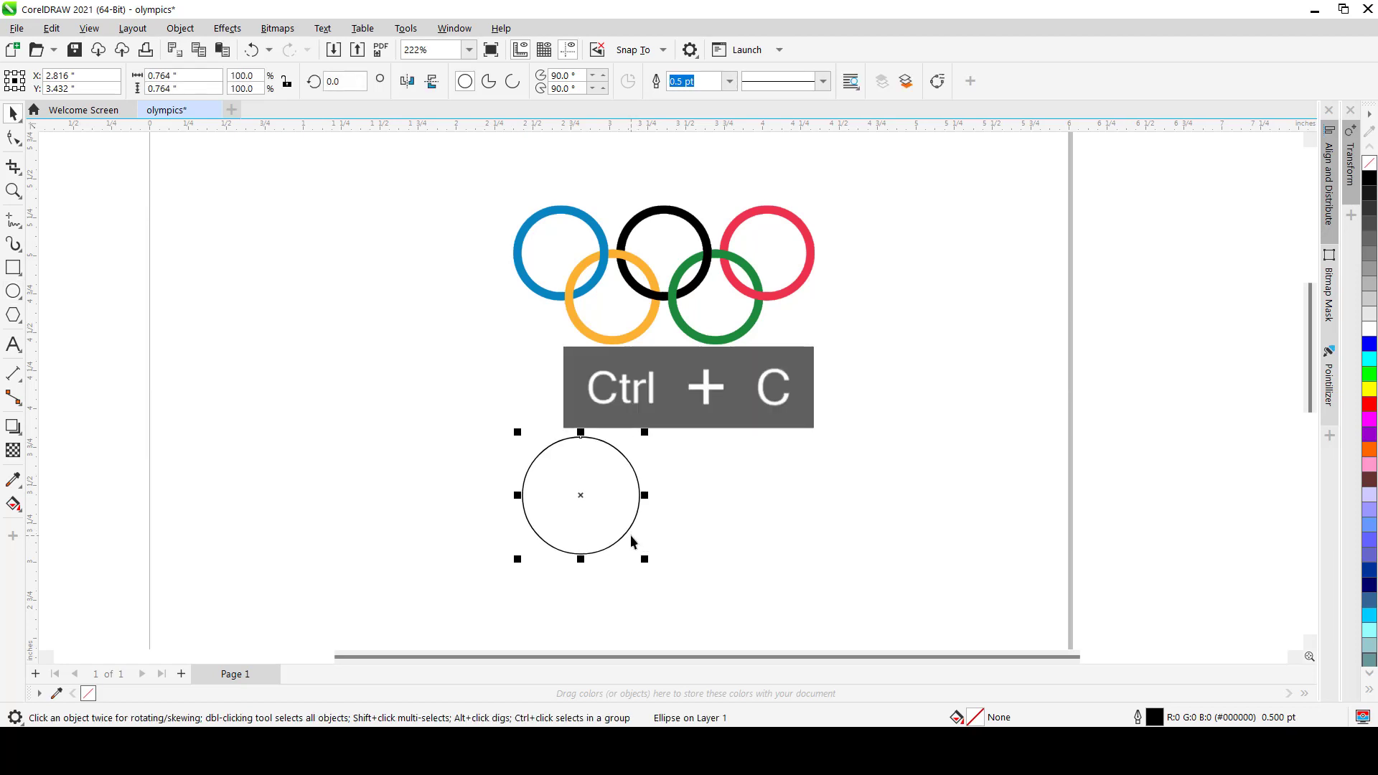
key(ctrl+v)
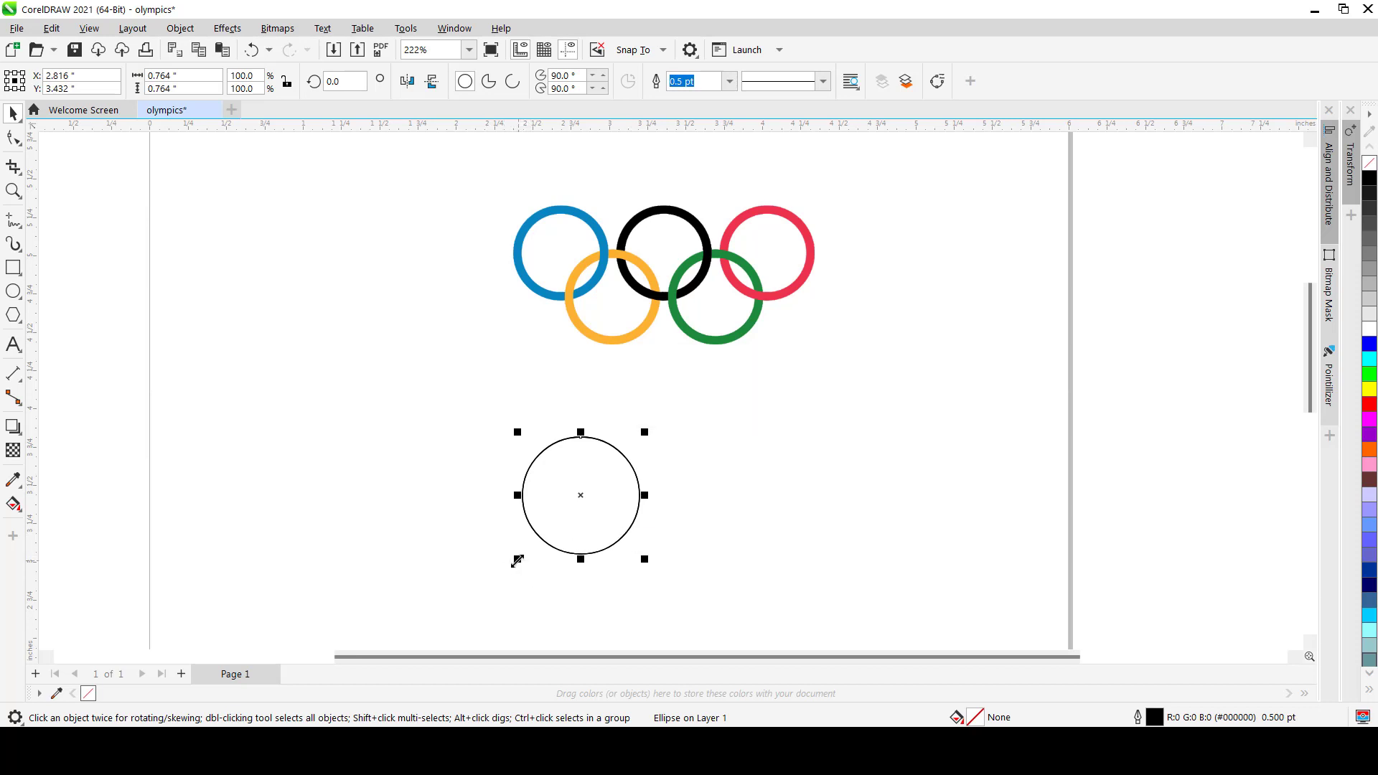
drag(516, 561, 527, 555)
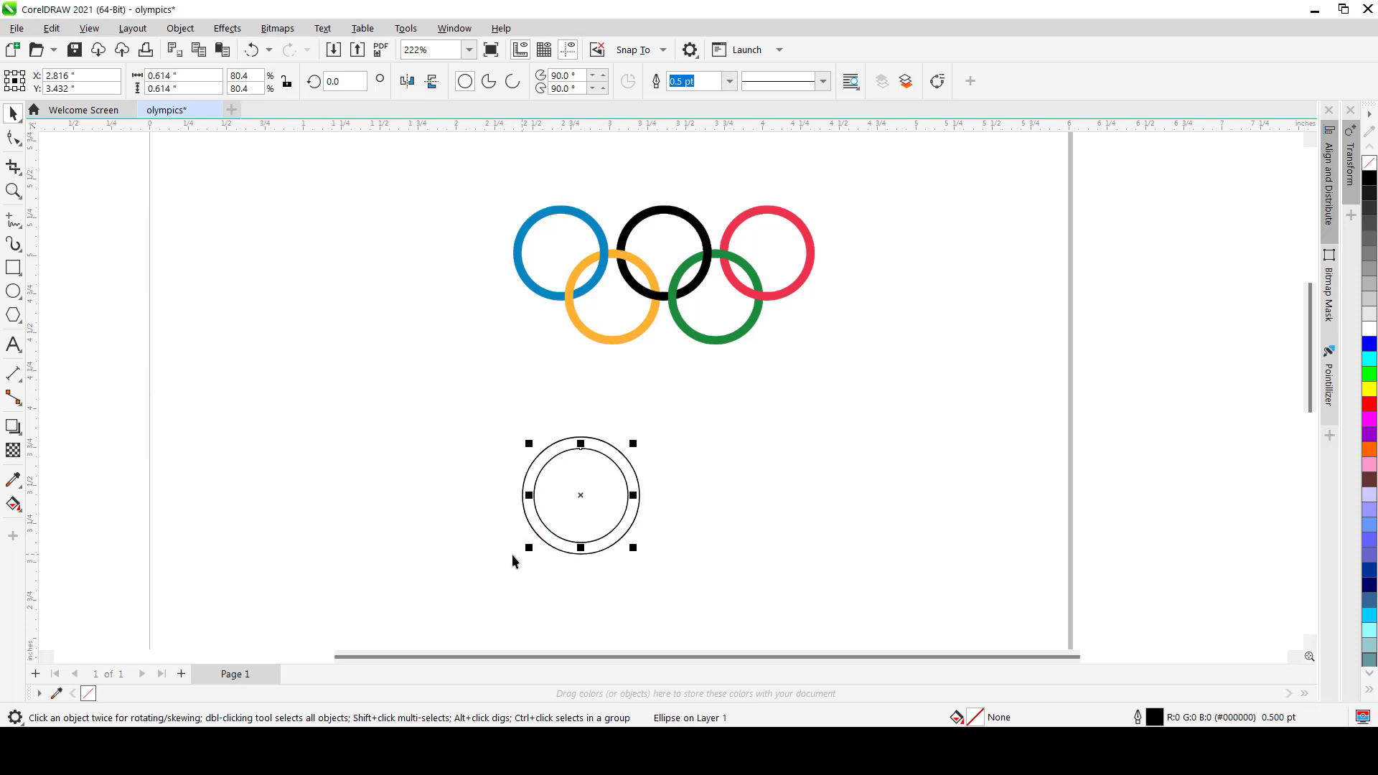
Group the two circles into one ring and duplicate the ring.
click(444, 494)
drag(504, 509, 546, 547)
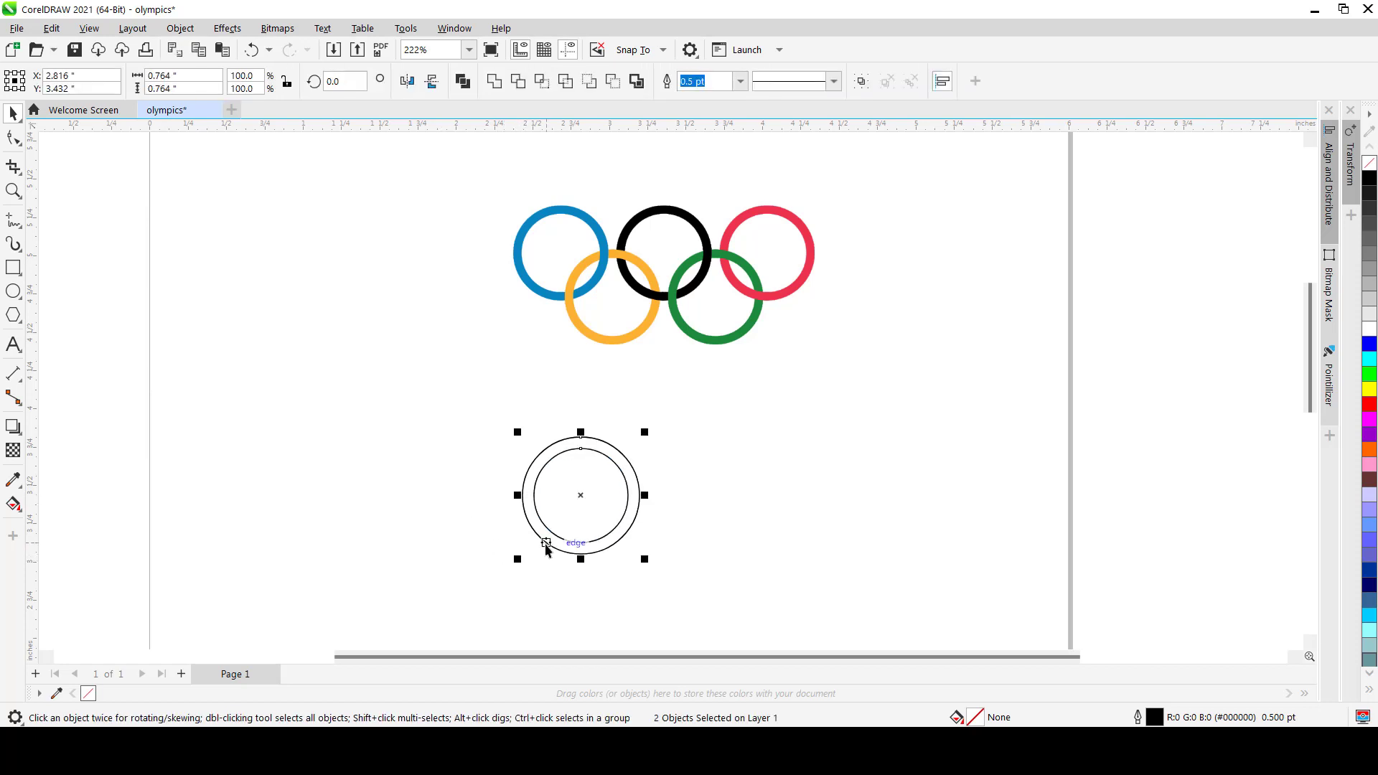
key(ctrl+g)
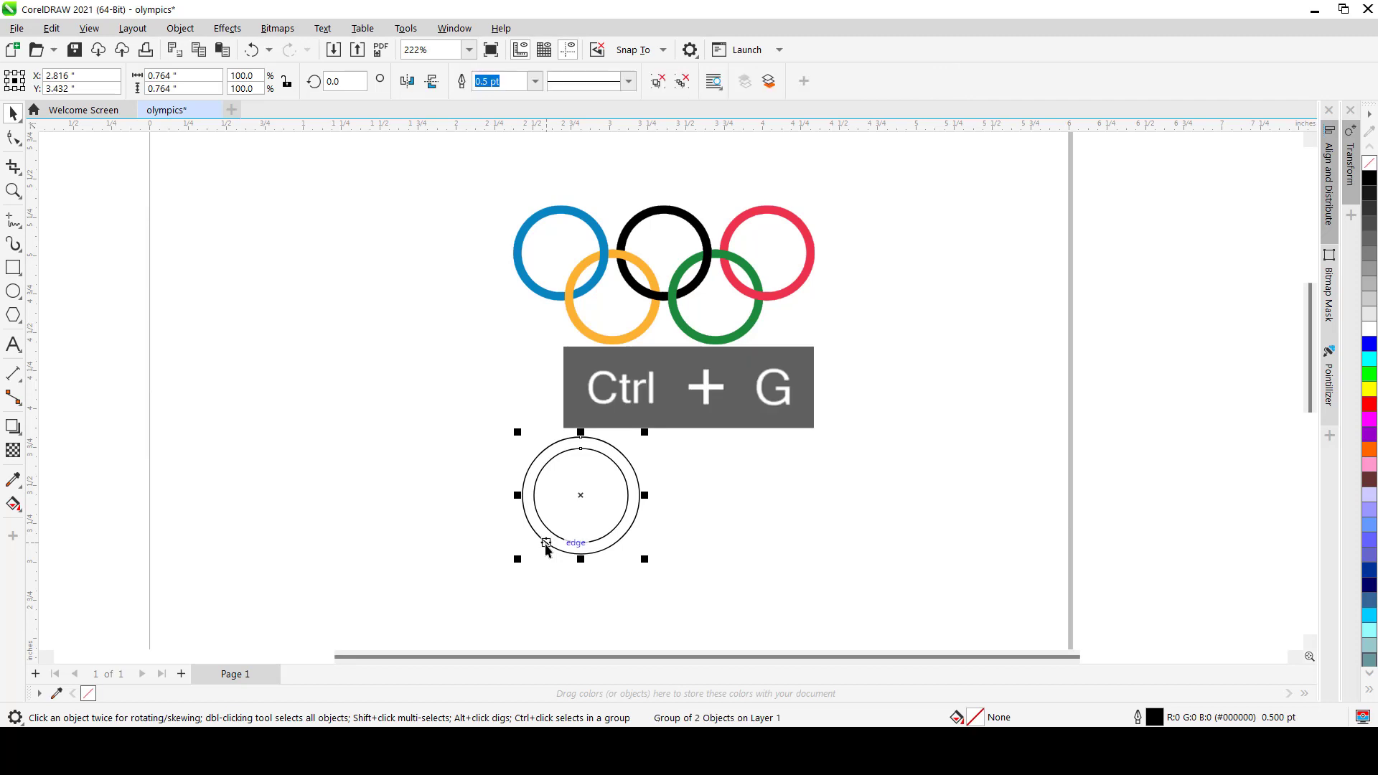
key(ctrl+d)
Place the duplicate ring right of the first and repeat the duplicate for a third ring.
mouse_move(618, 458)
mouse_down()
mouse_move(723, 498)
mouse_move(711, 495)
mouse_up()
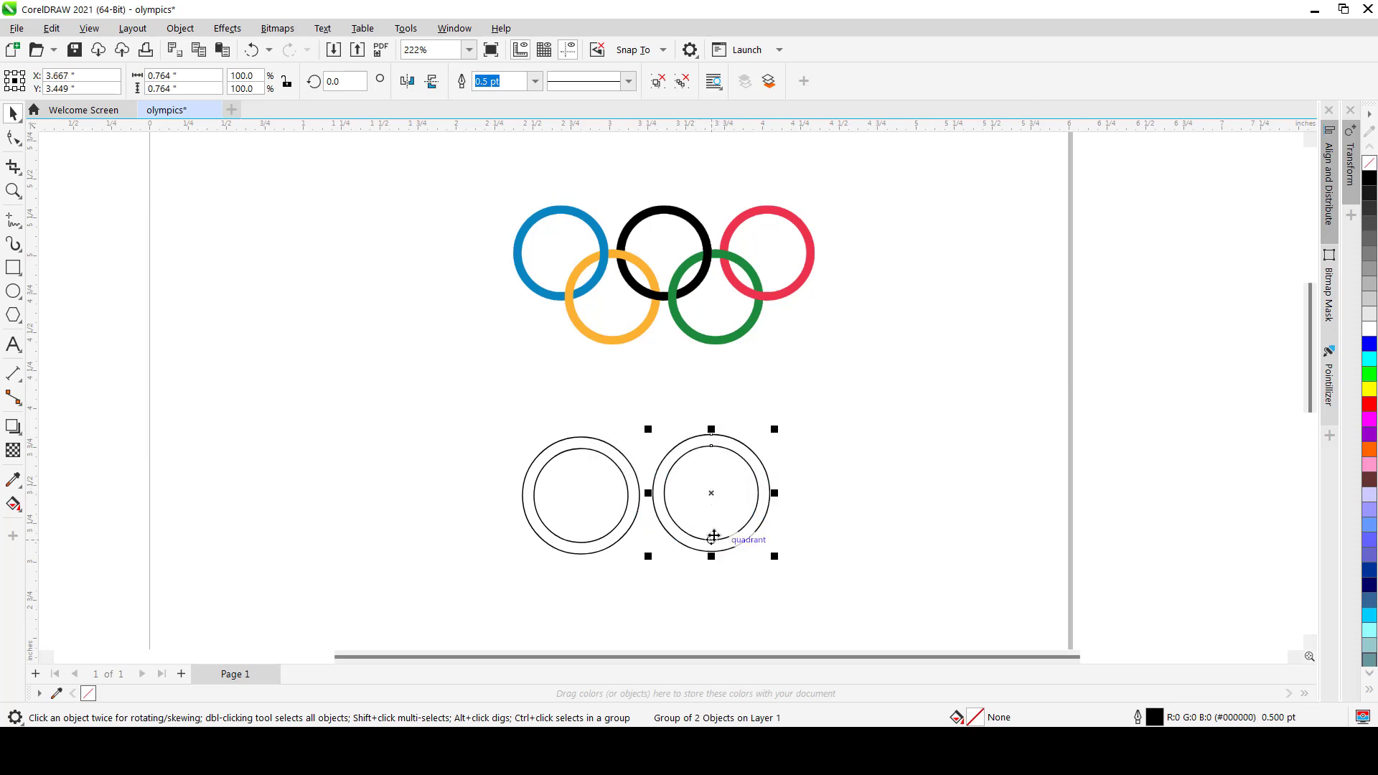
key(Left)
key(Left)
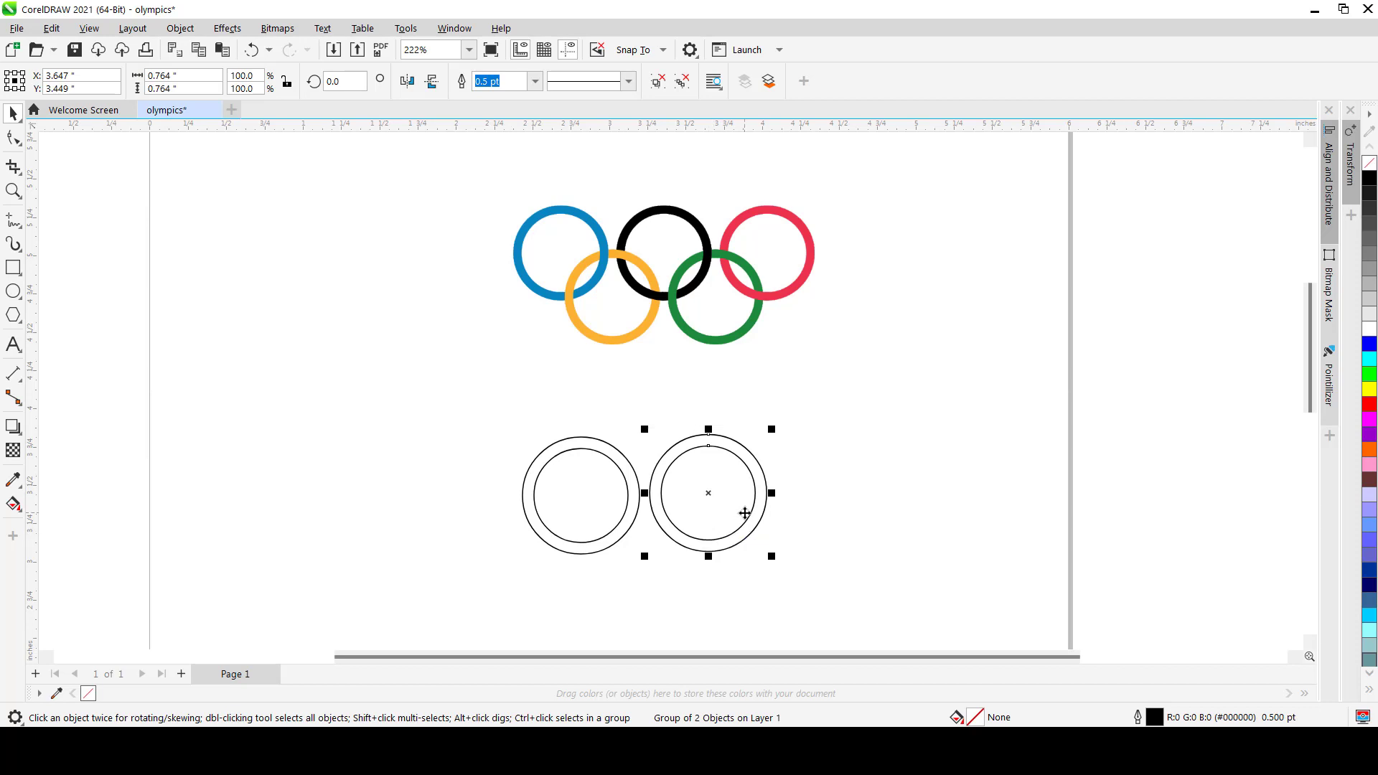
key(ctrl+d)
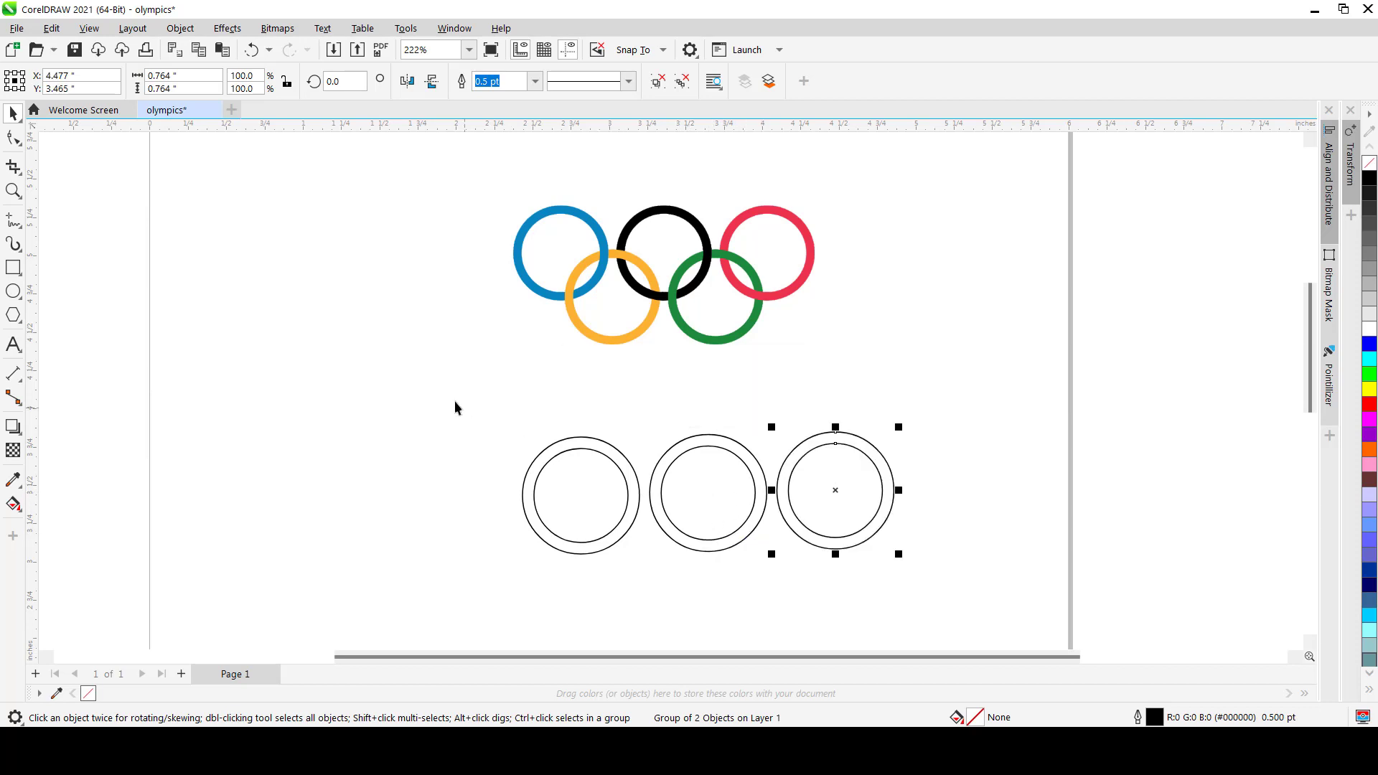
Align the three rings along their bottoms.
drag(454, 395, 979, 580)
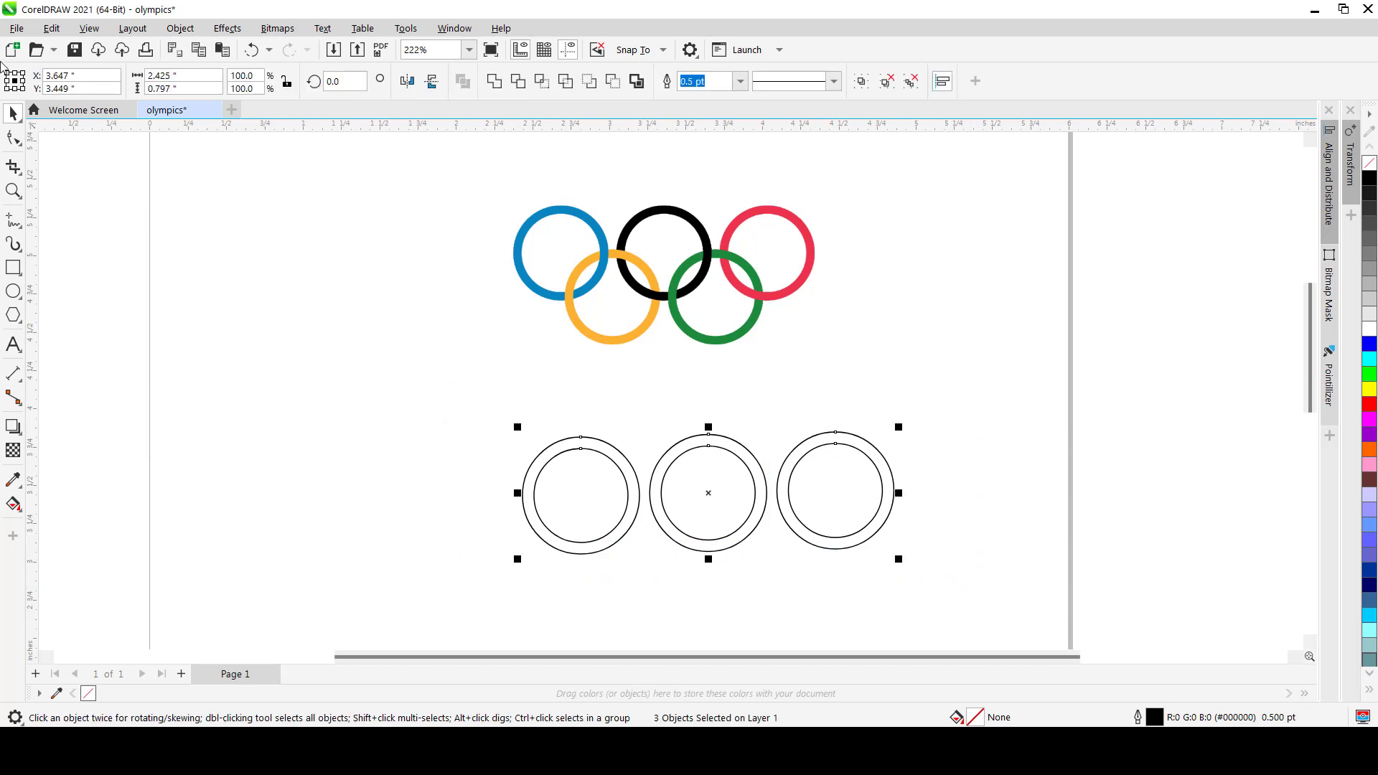
click(180, 28)
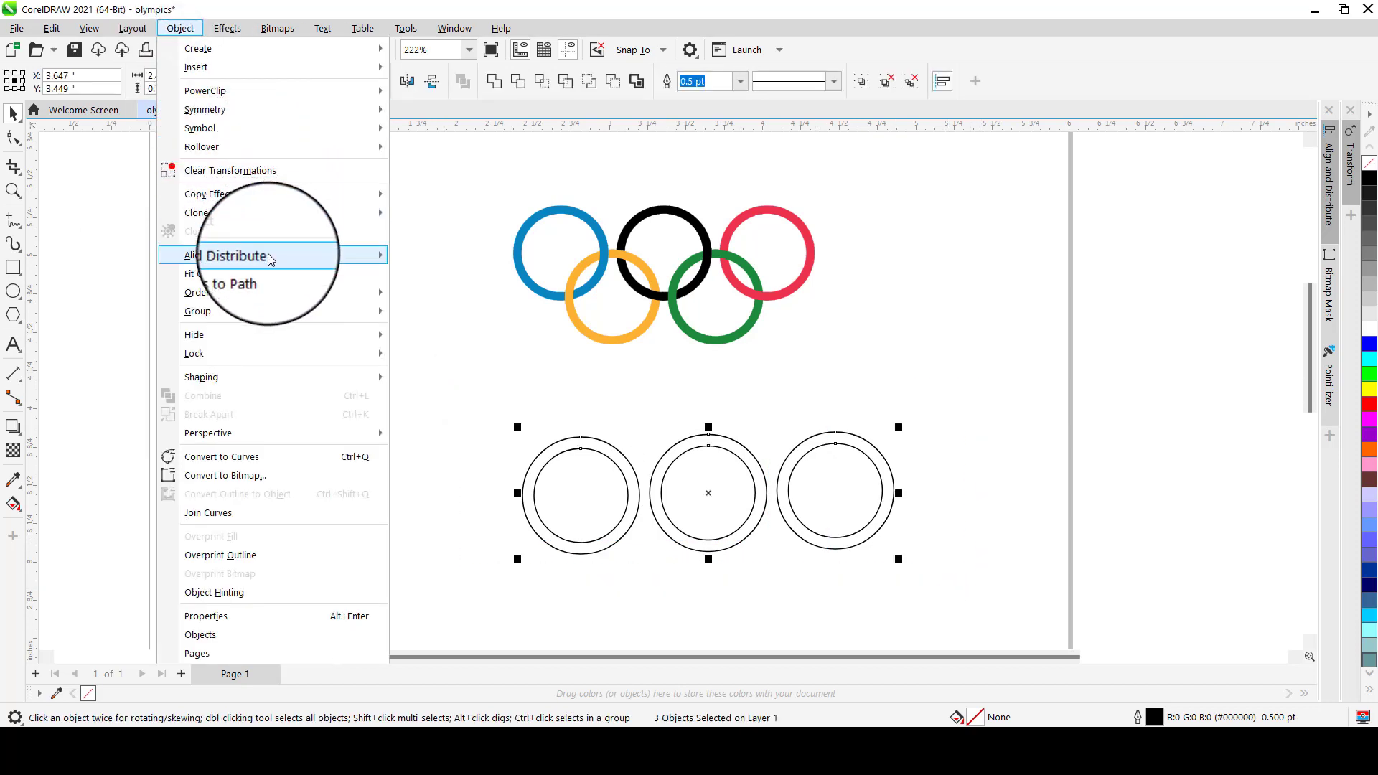
mouse_move(271, 255)
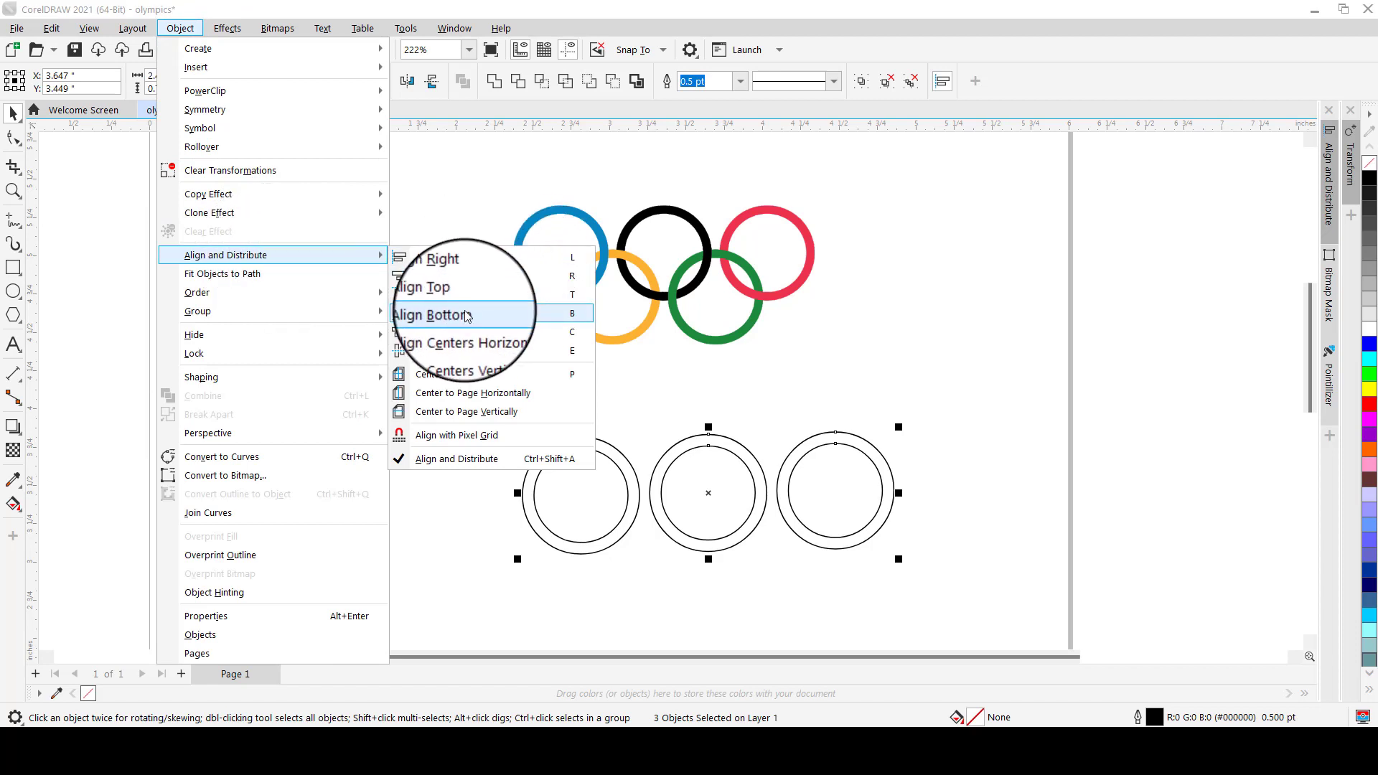
click(488, 314)
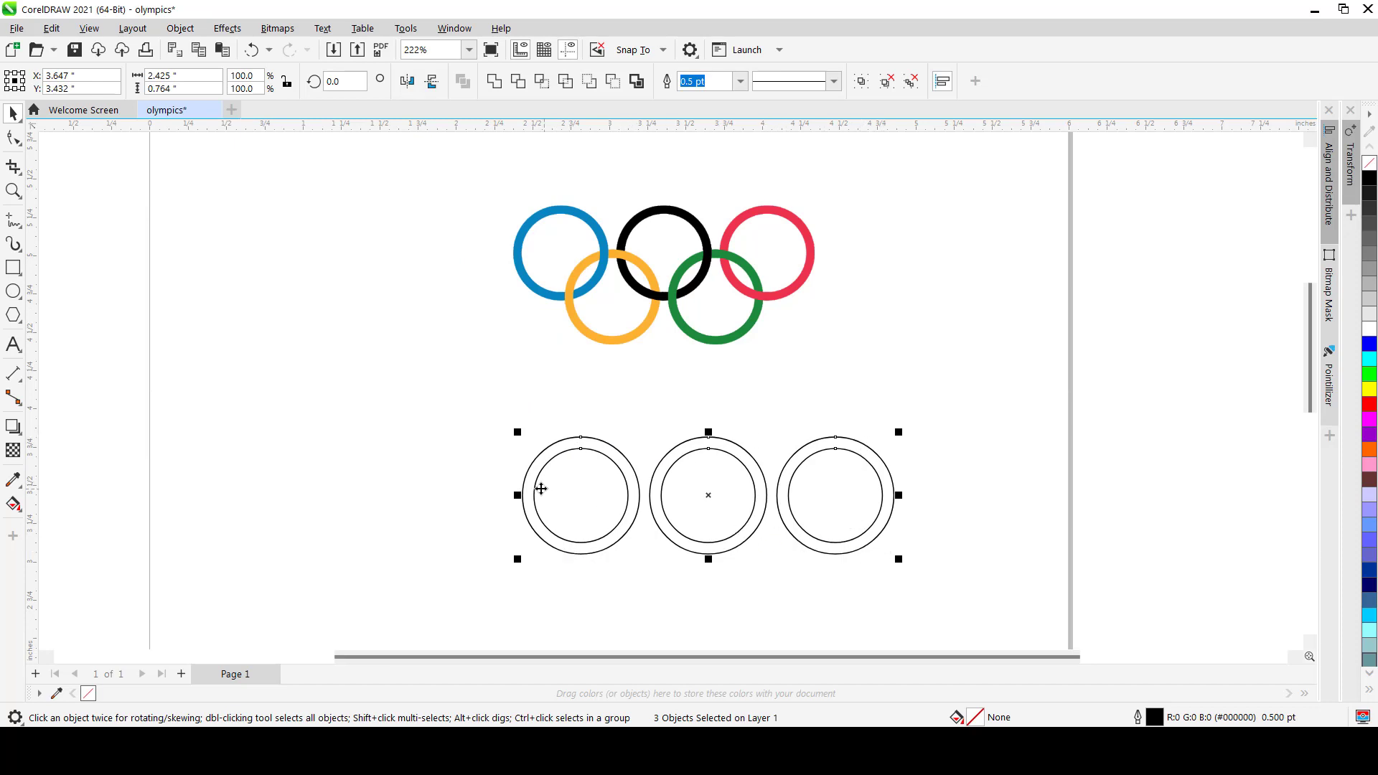
click(467, 421)
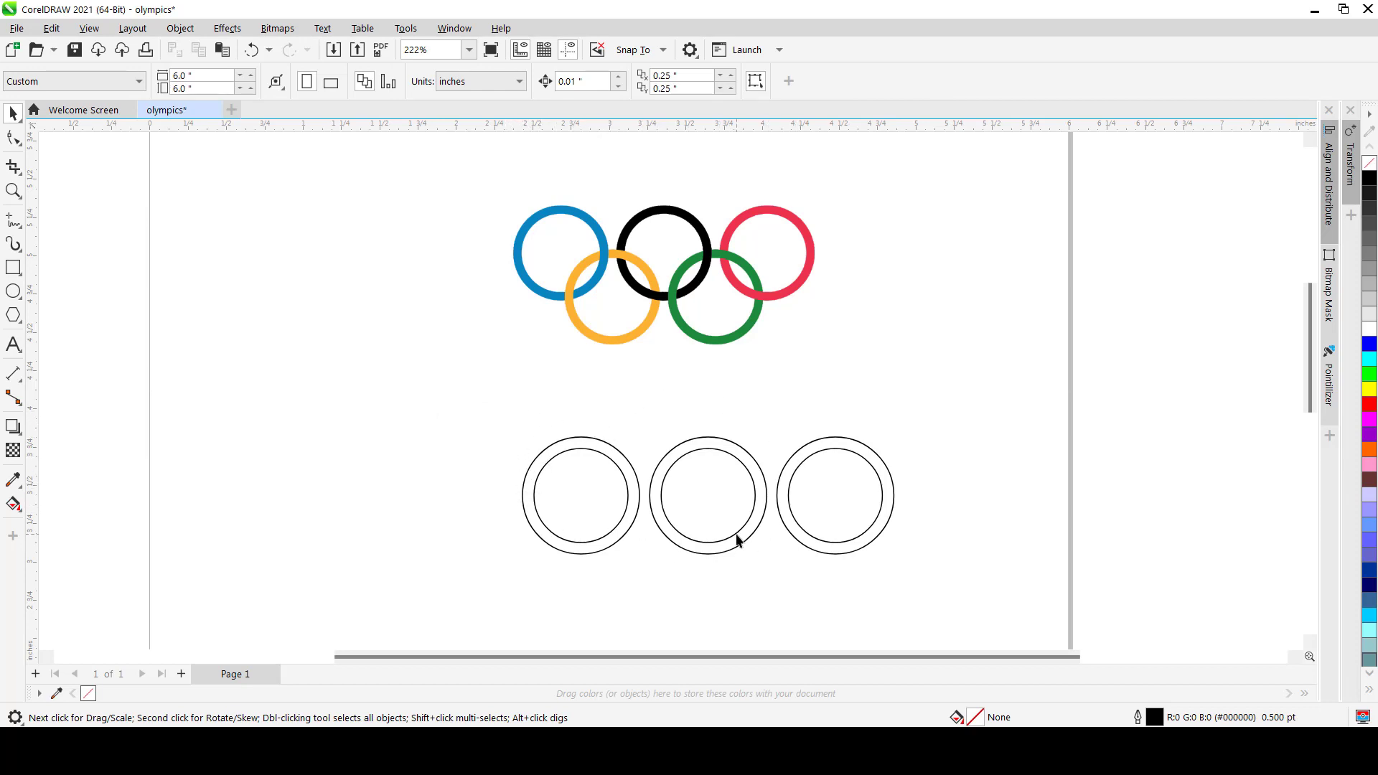
Duplicate the left two rings as a group and move the pair down between the top rings.
drag(487, 406, 789, 584)
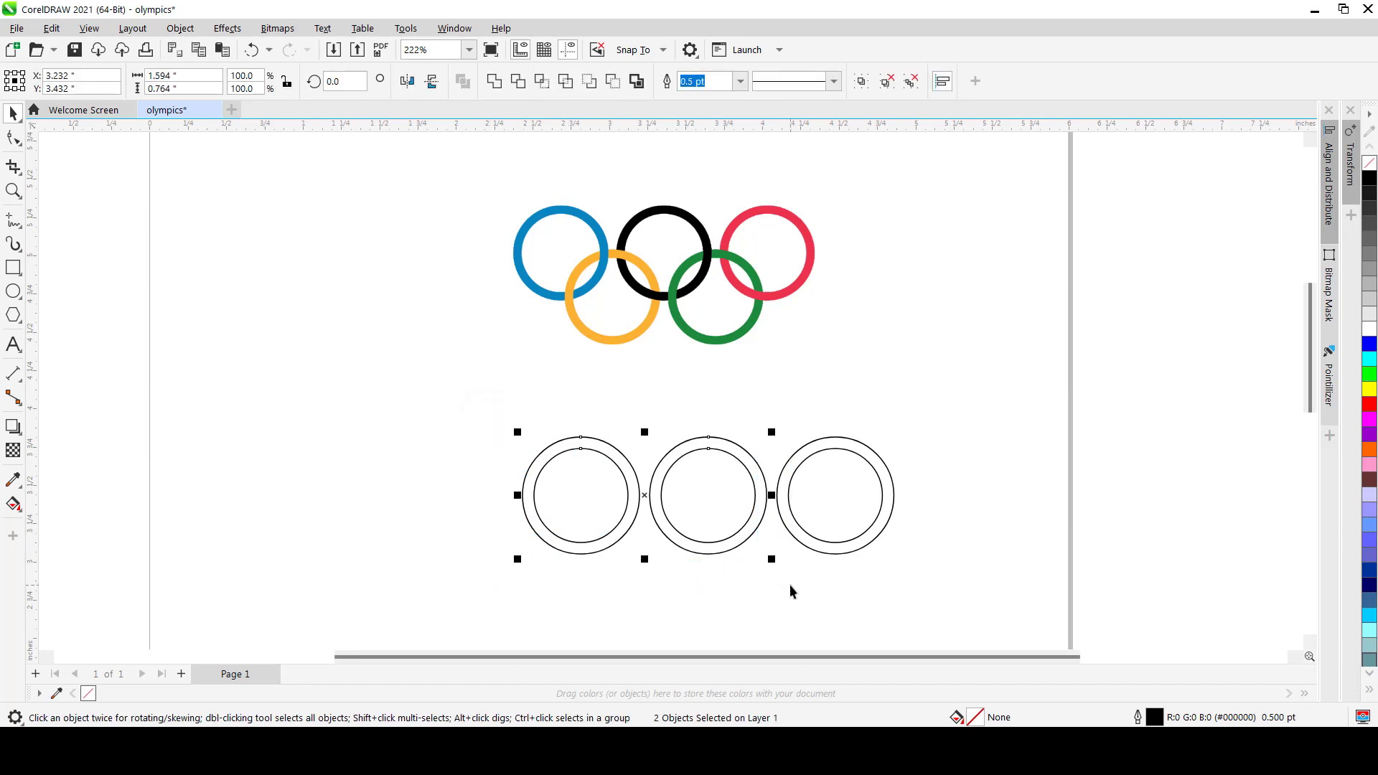
key(ctrl+d)
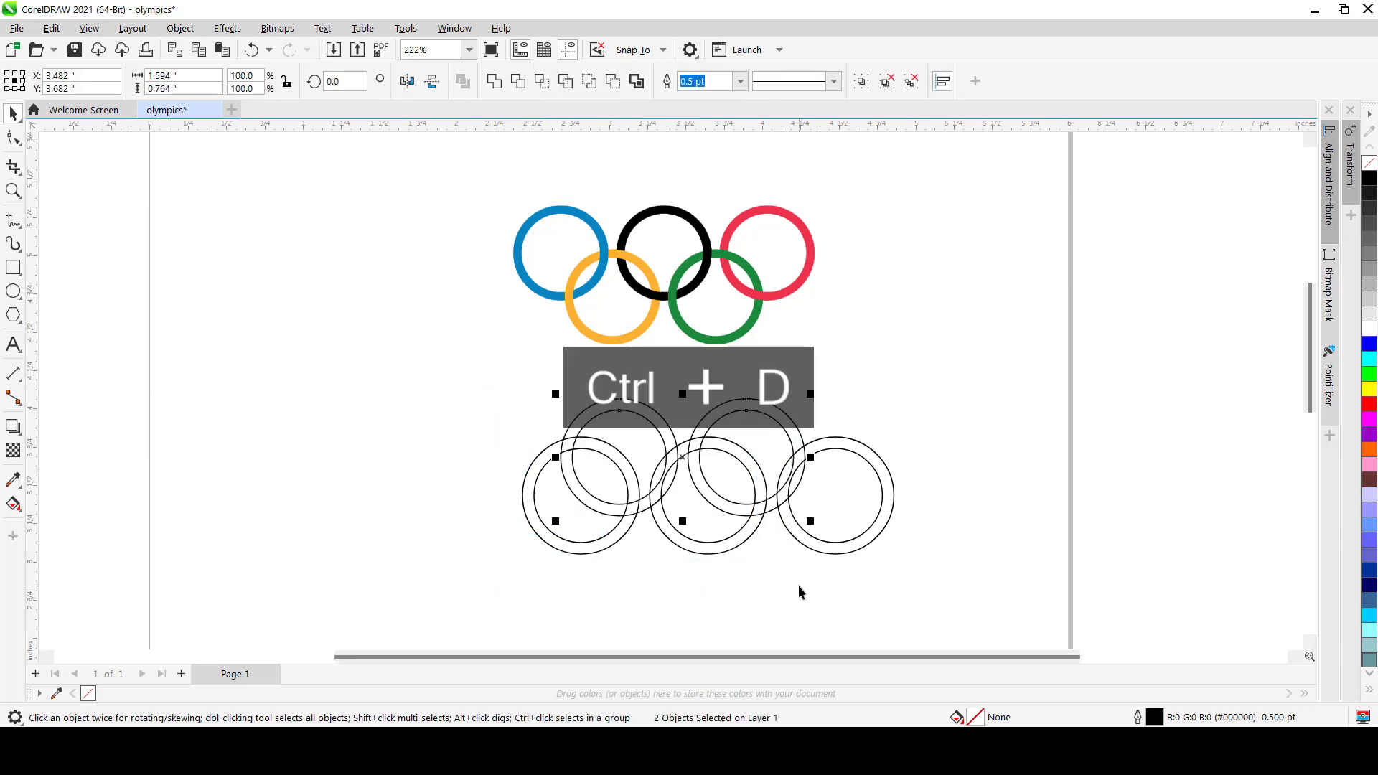
key(ctrl+g)
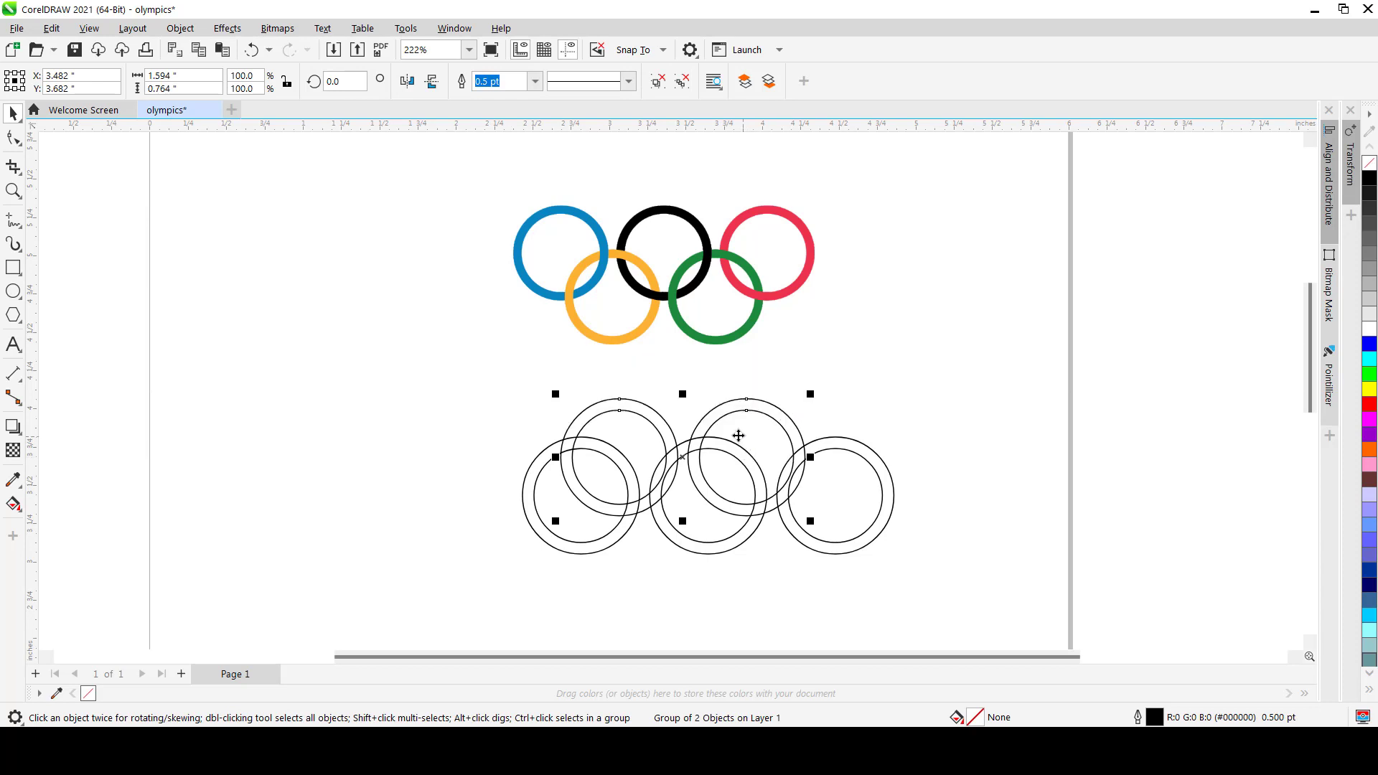
drag(721, 417, 735, 503)
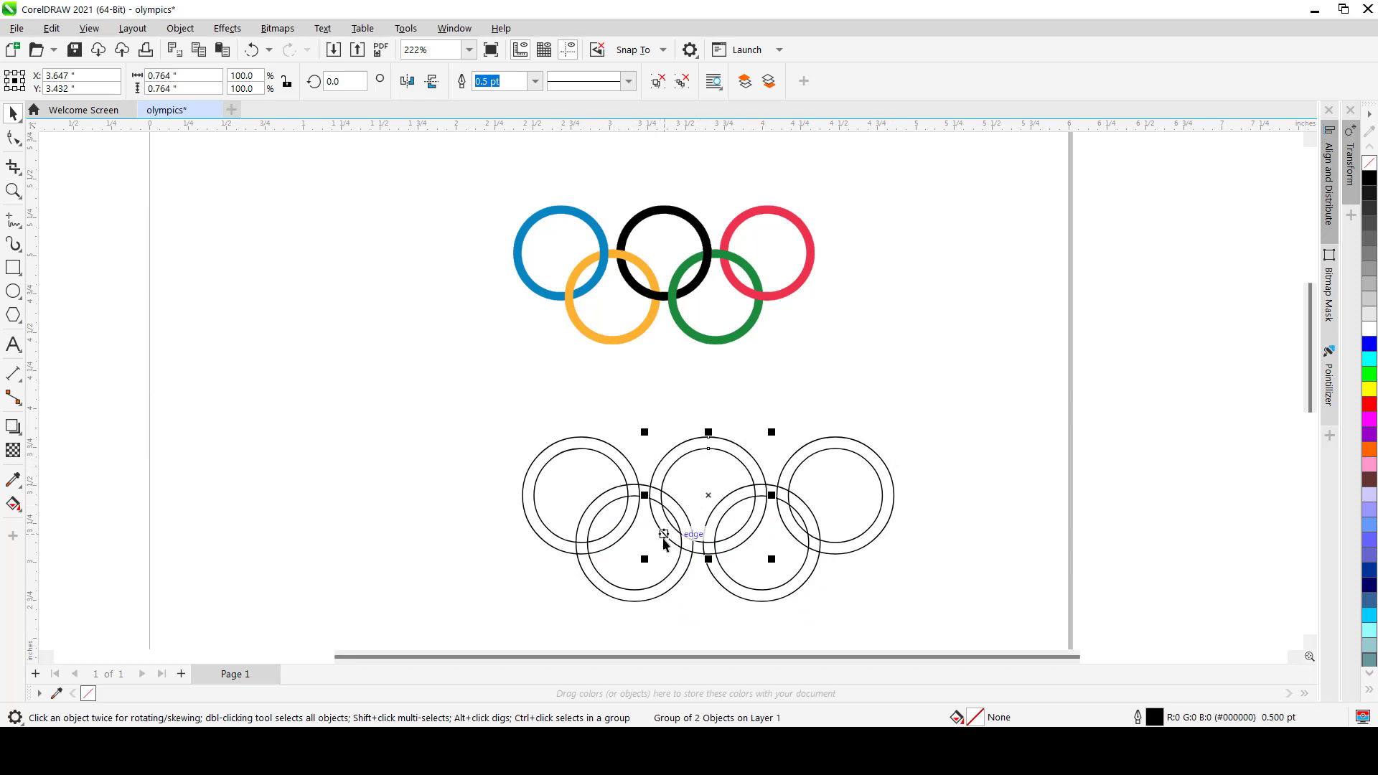
Centre the lower ring pair horizontally on the top-middle ring.
click(656, 582)
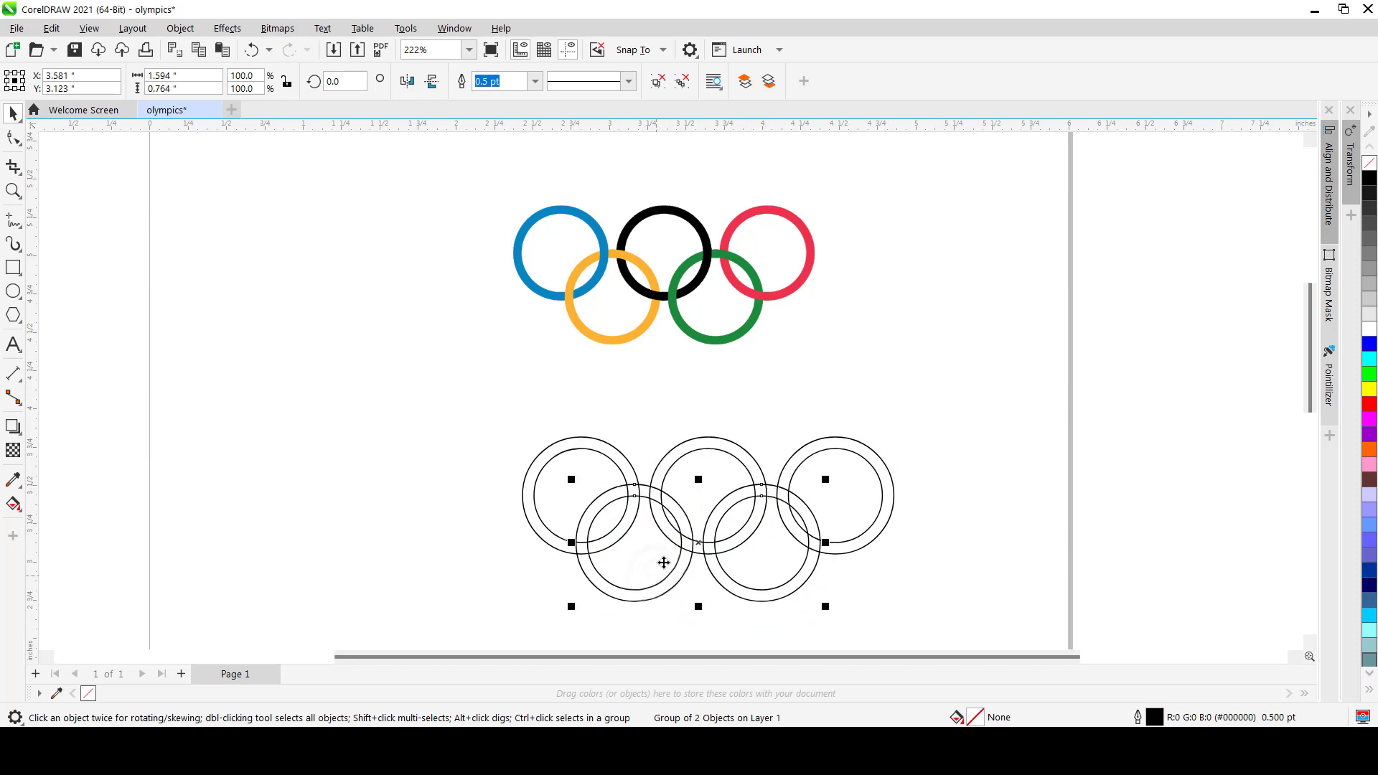
shift+click(705, 452)
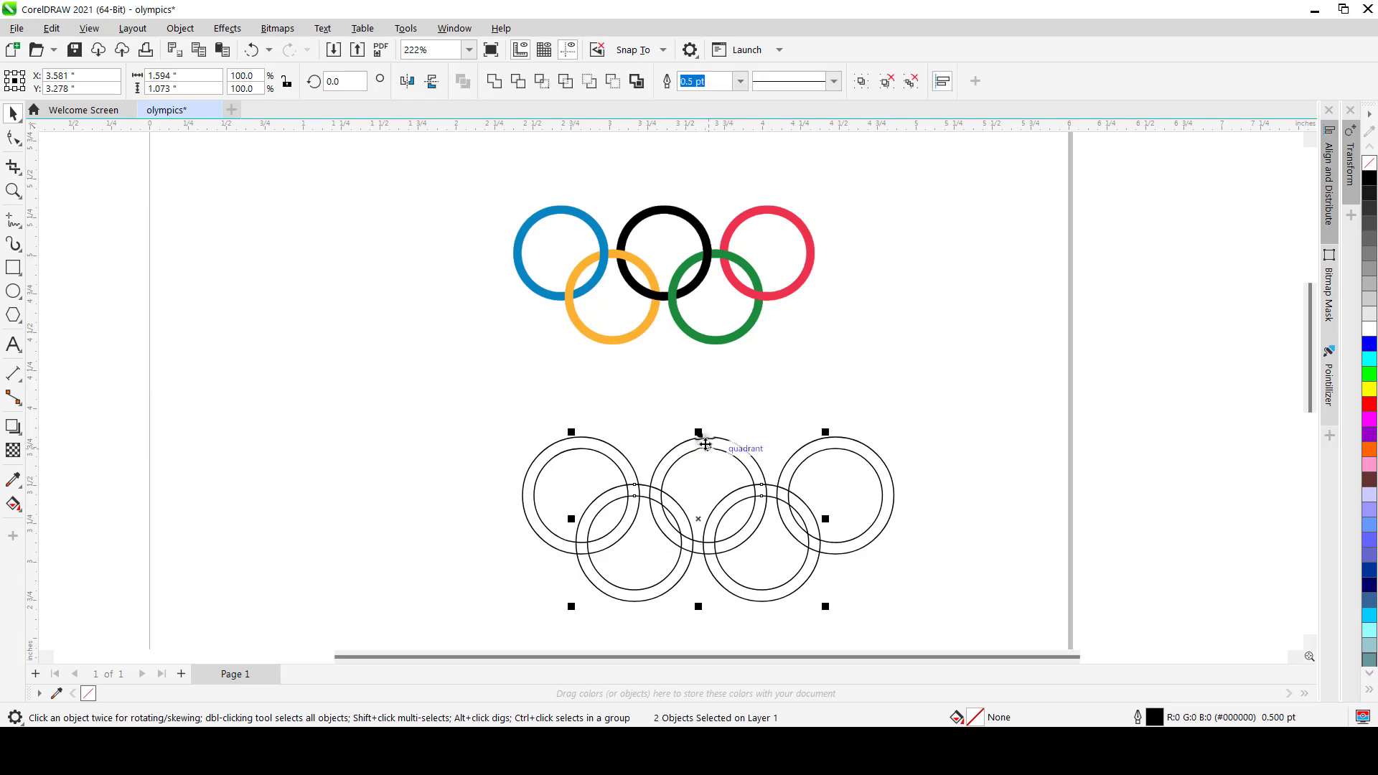
key(c)
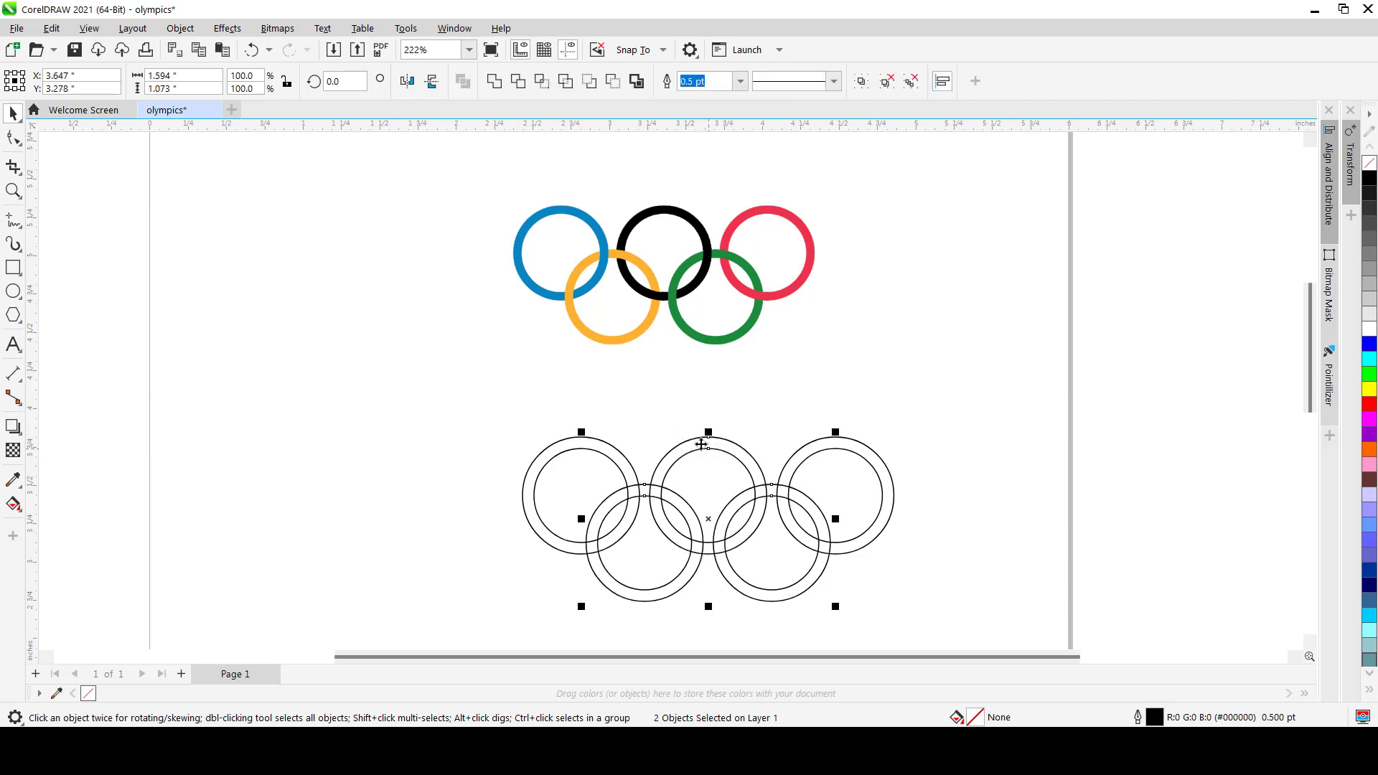
click(180, 28)
mouse_move(250, 258)
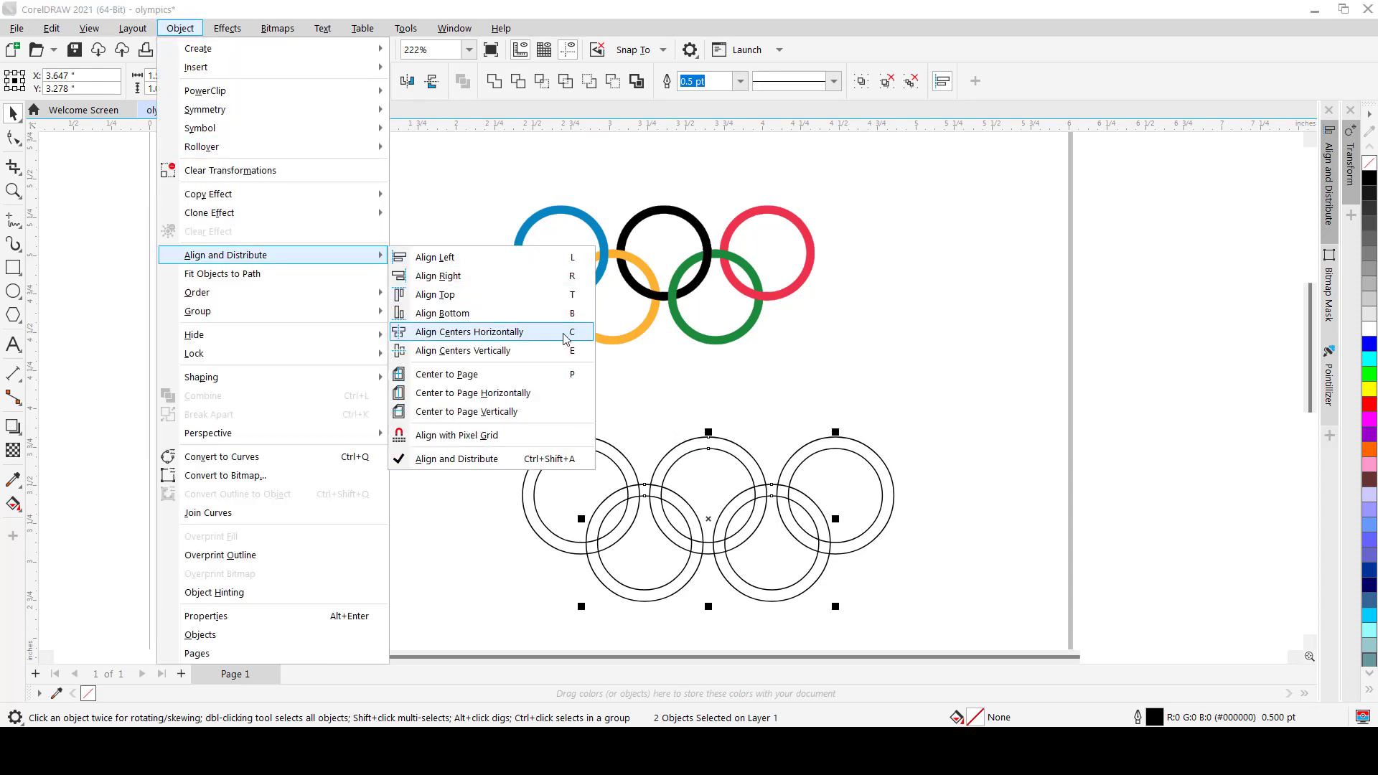
click(942, 387)
scroll(702, 572, up, 1)
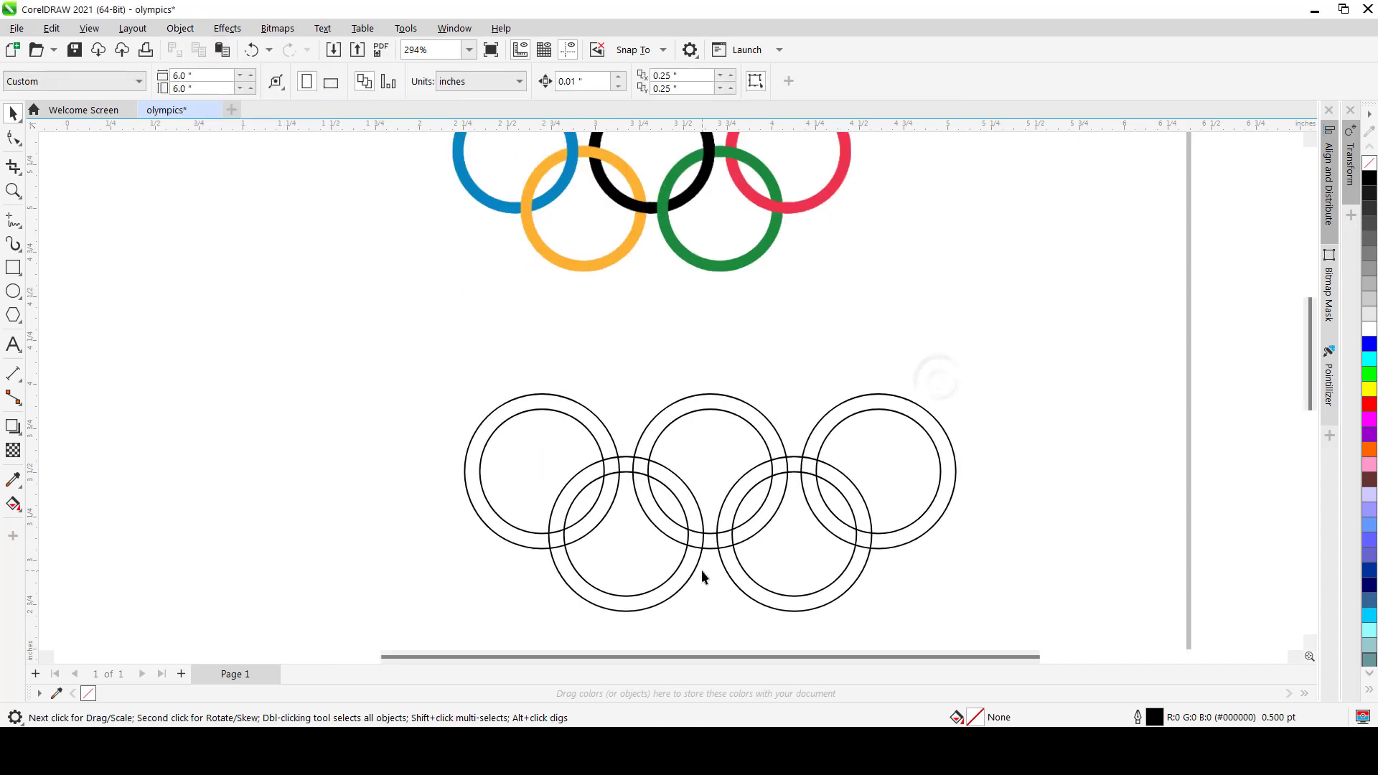
Check the layout by selecting the lower pair, right-hand ring and top-left ring.
click(735, 586)
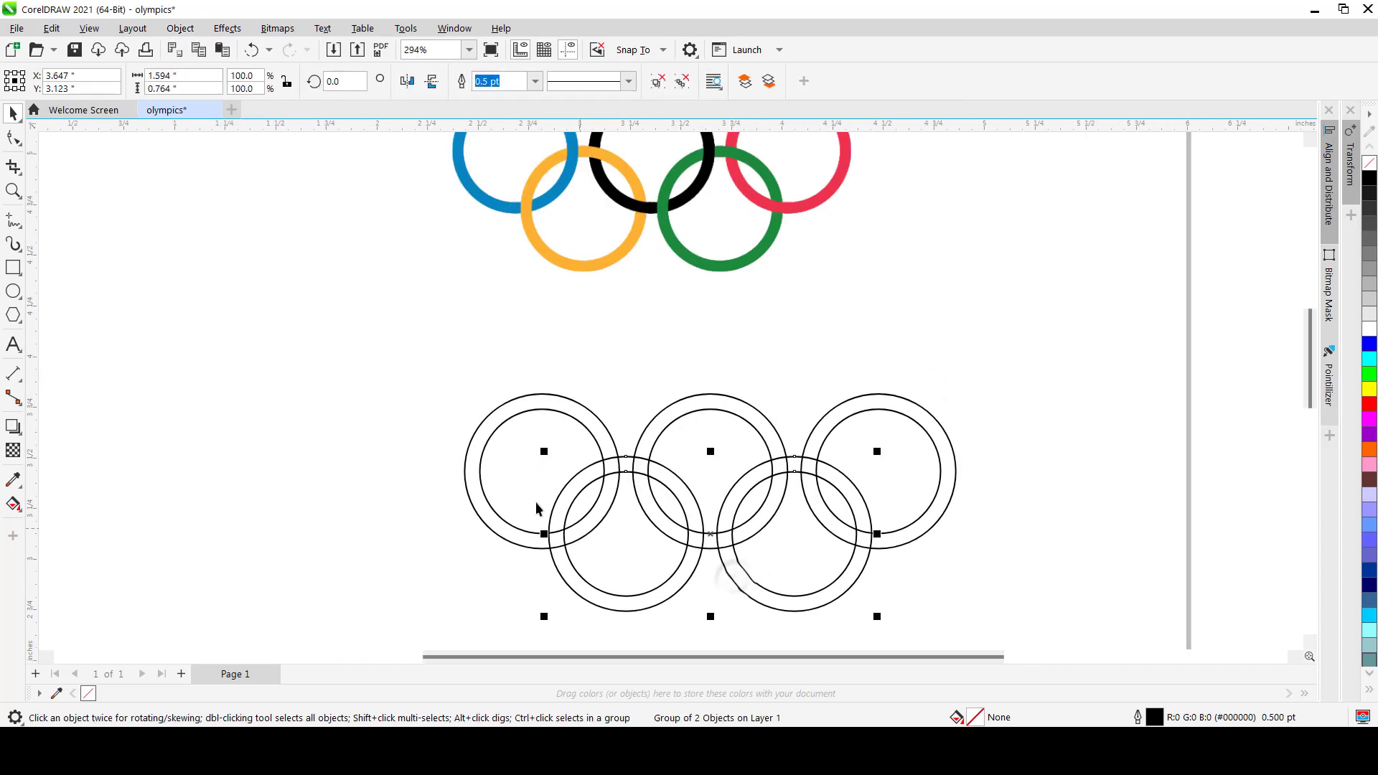
scroll(538, 507, down, 1)
scroll(572, 498, up, 2)
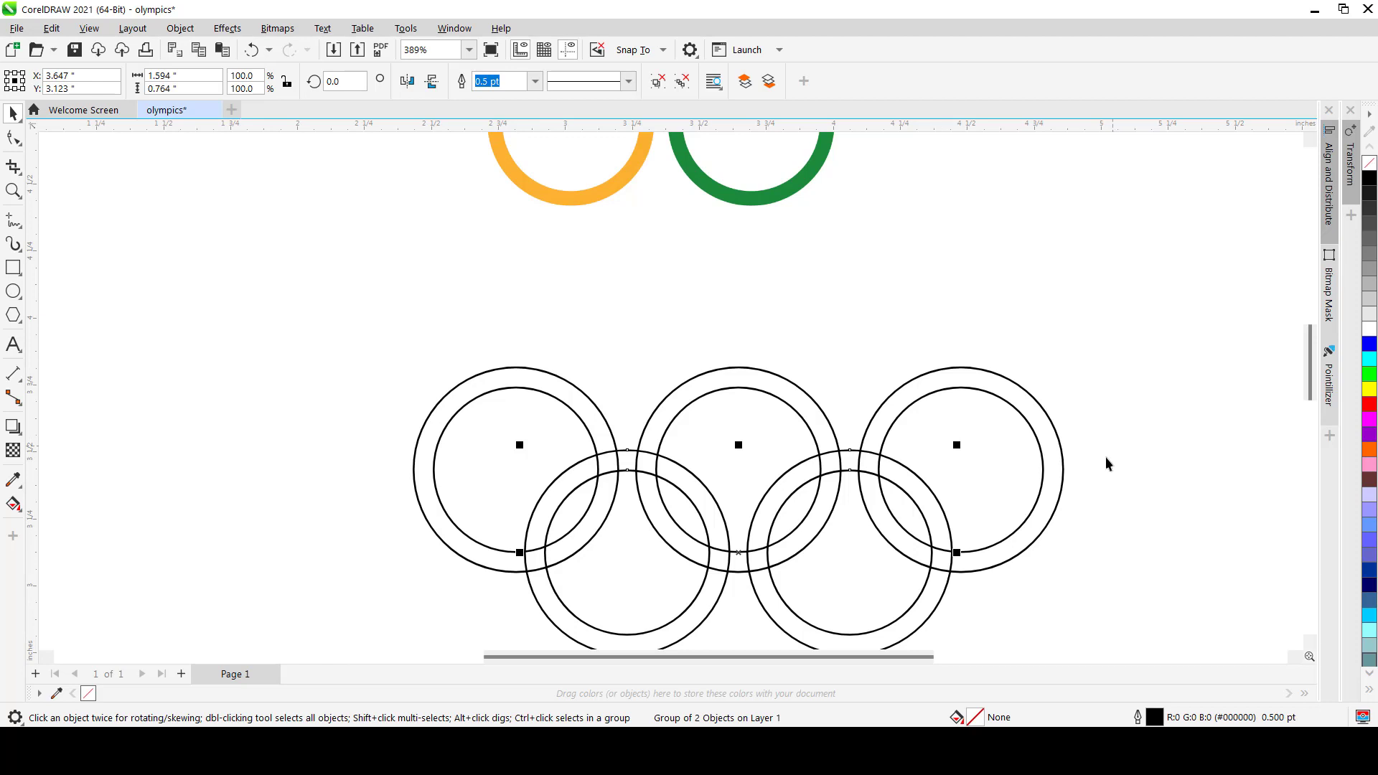
click(941, 393)
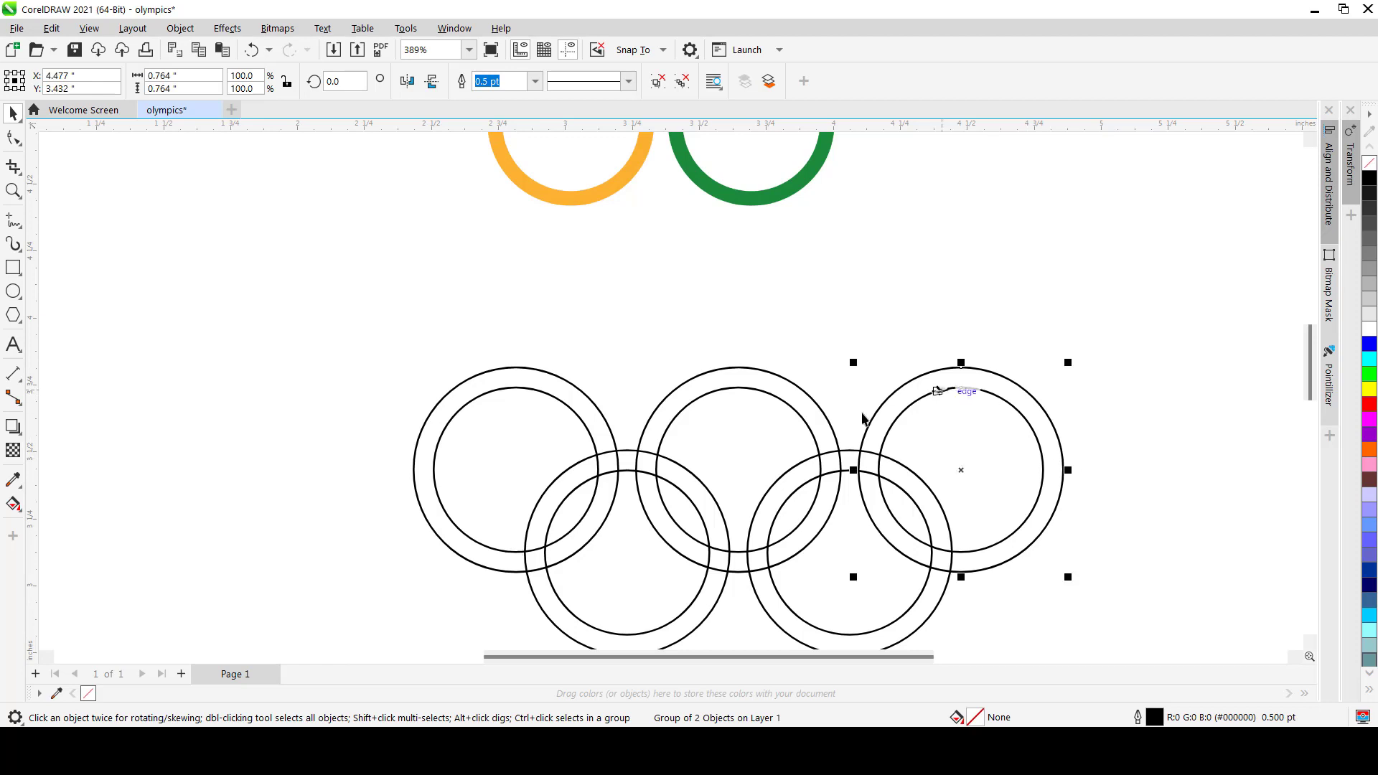
click(557, 419)
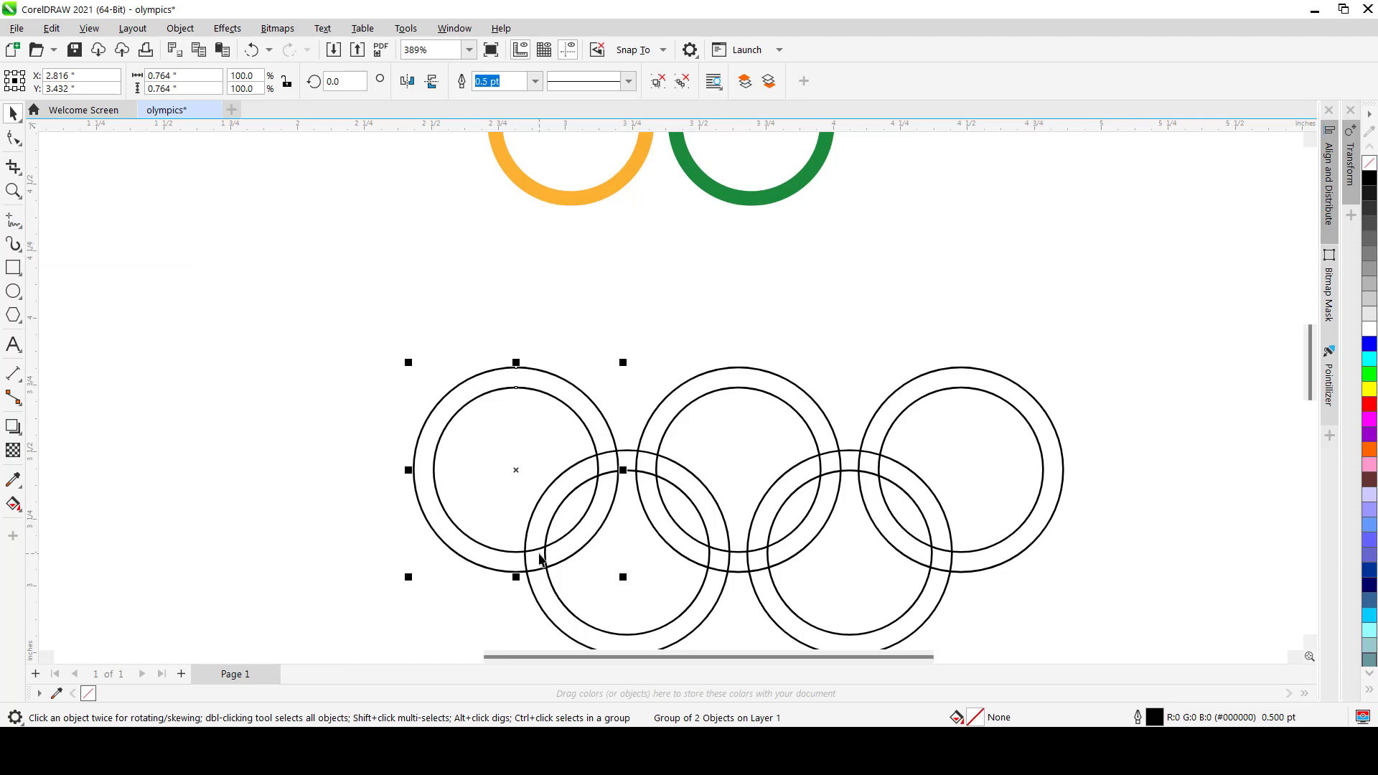
click(553, 595)
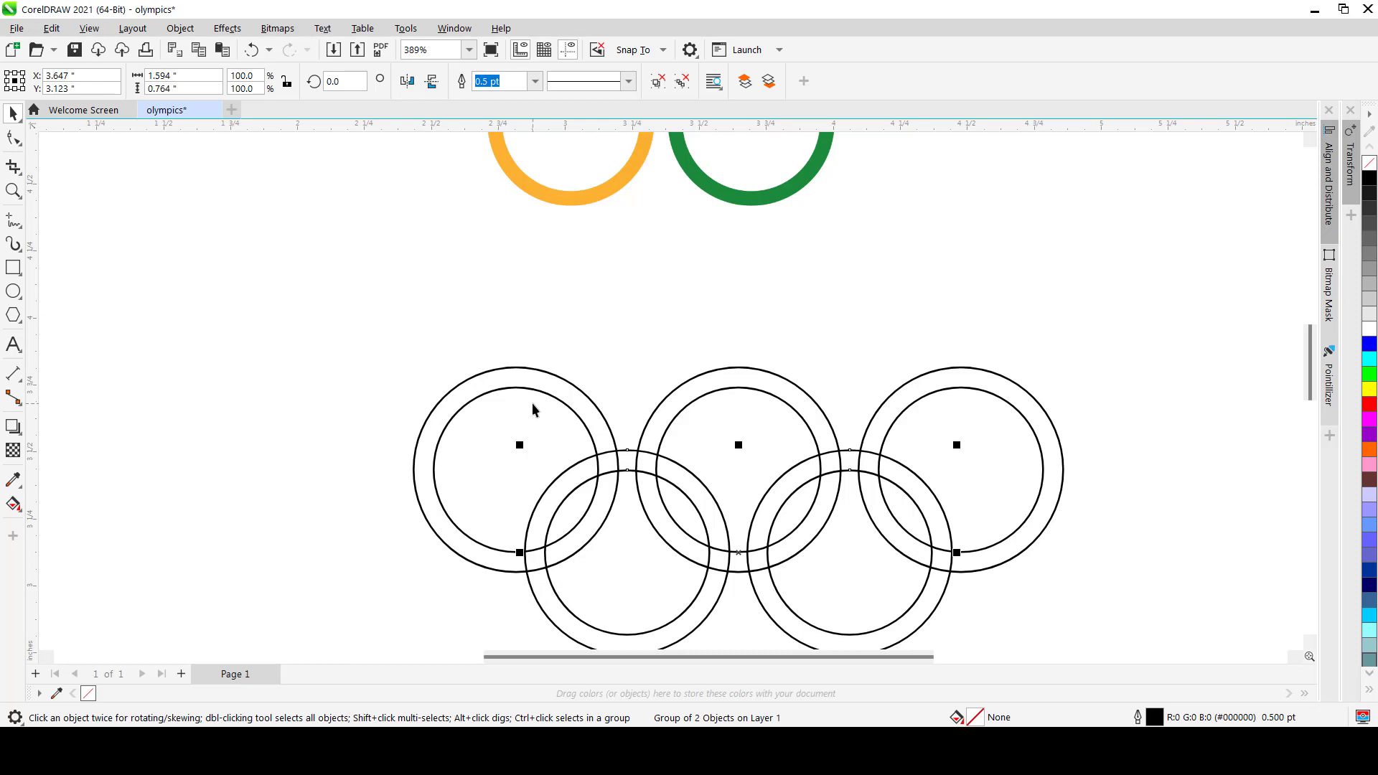
Enable snapping to guidelines, the baseline grid and the document grid.
click(13, 268)
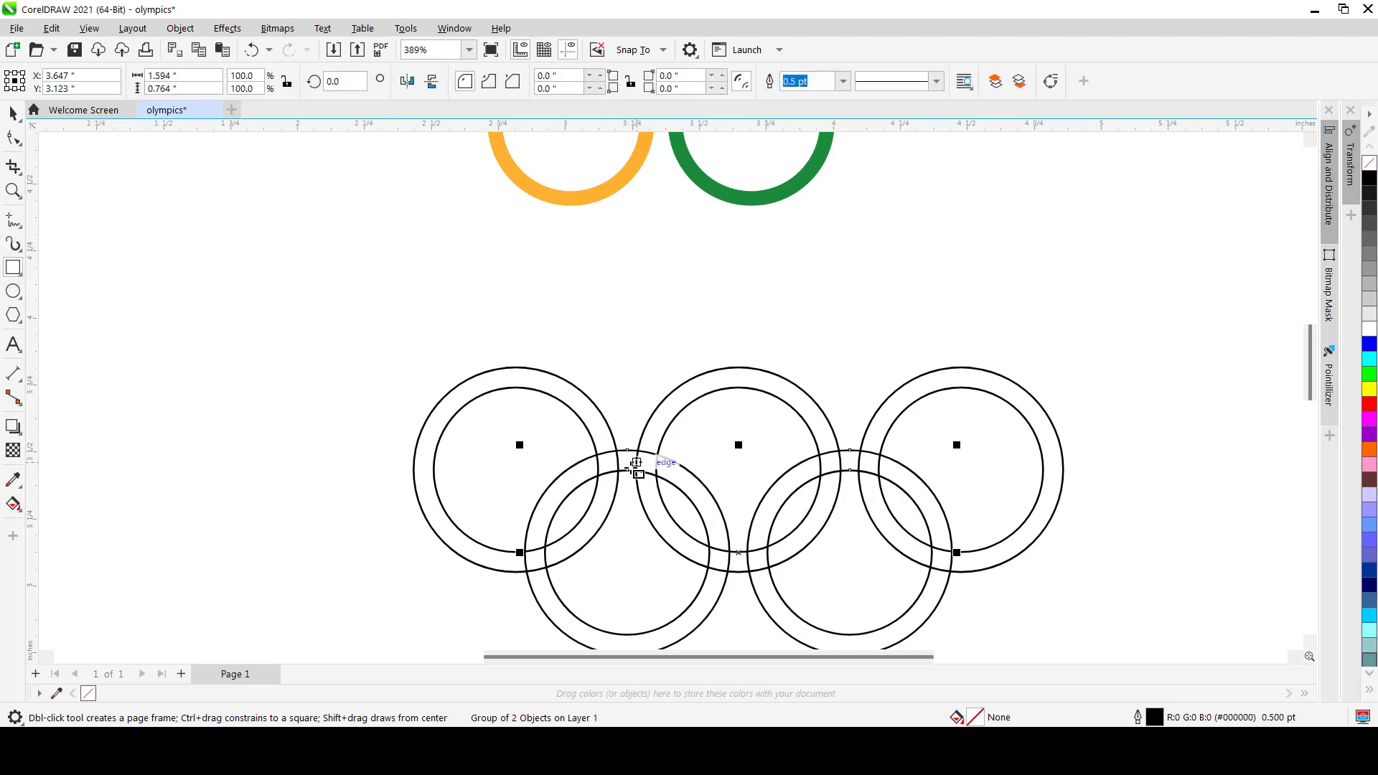
scroll(635, 468, up, 4)
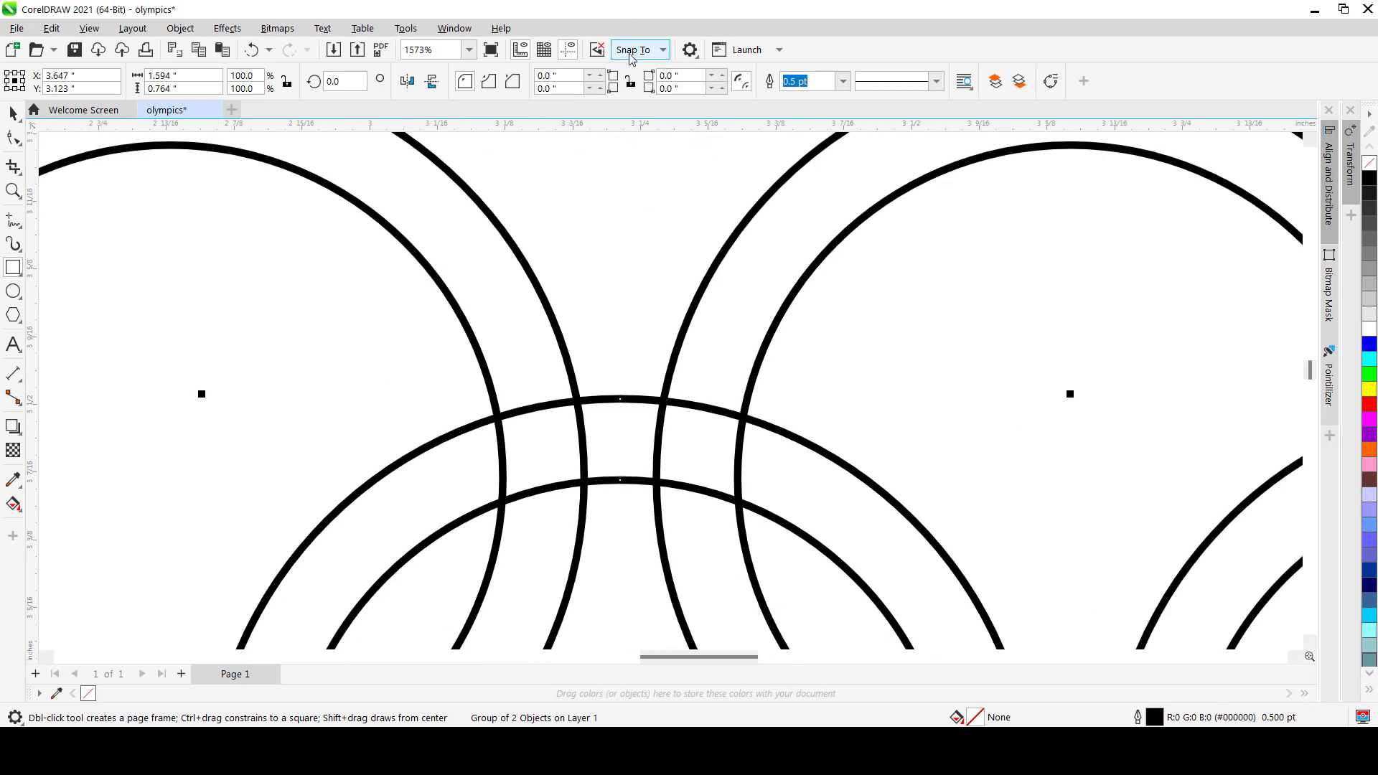
click(663, 50)
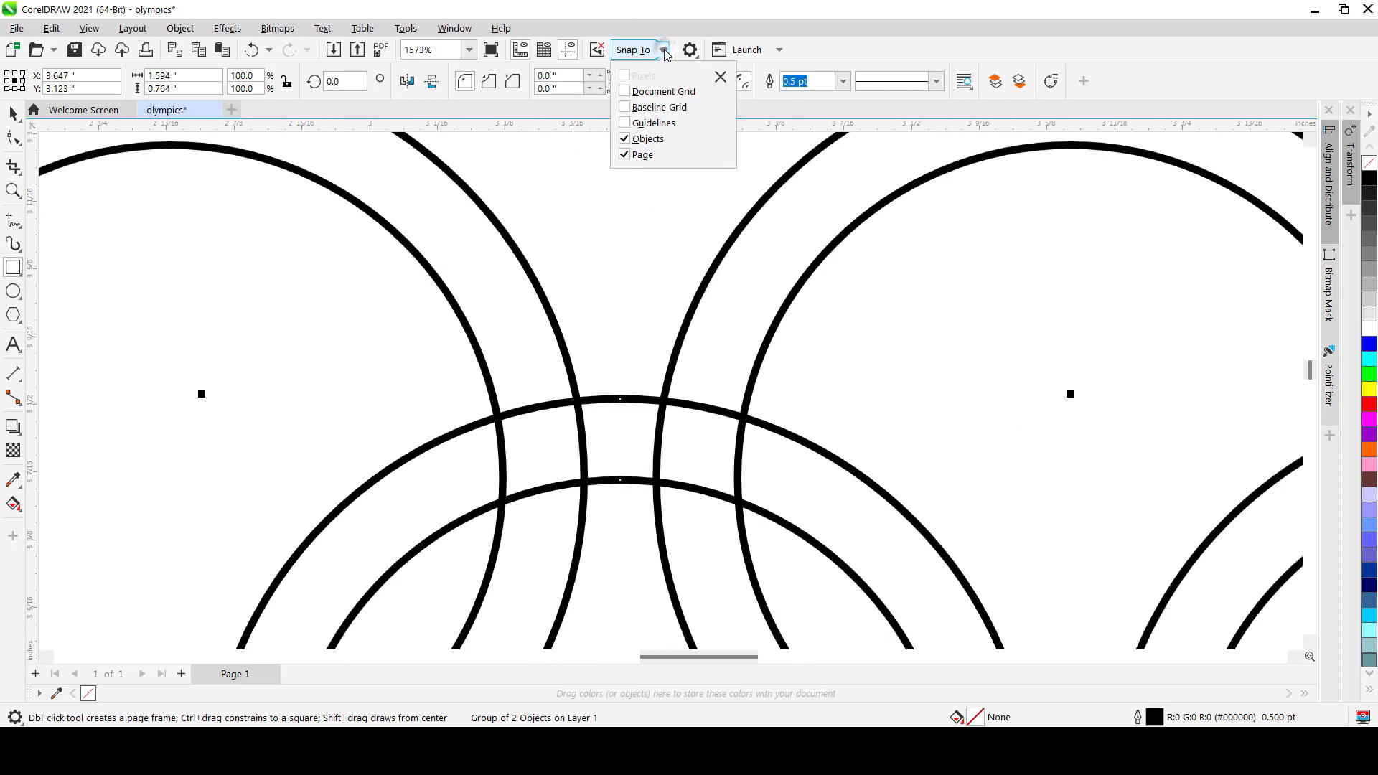
click(623, 123)
click(624, 107)
click(624, 91)
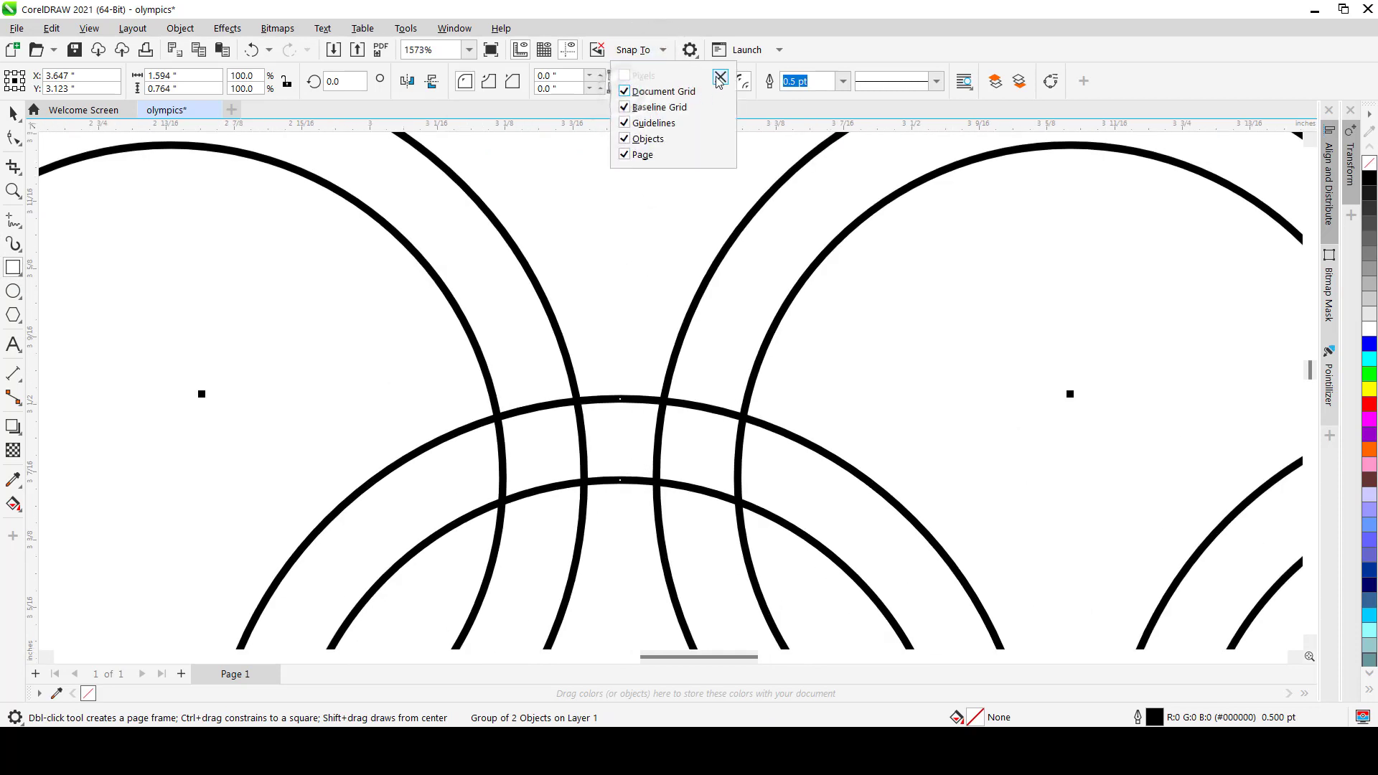
click(719, 77)
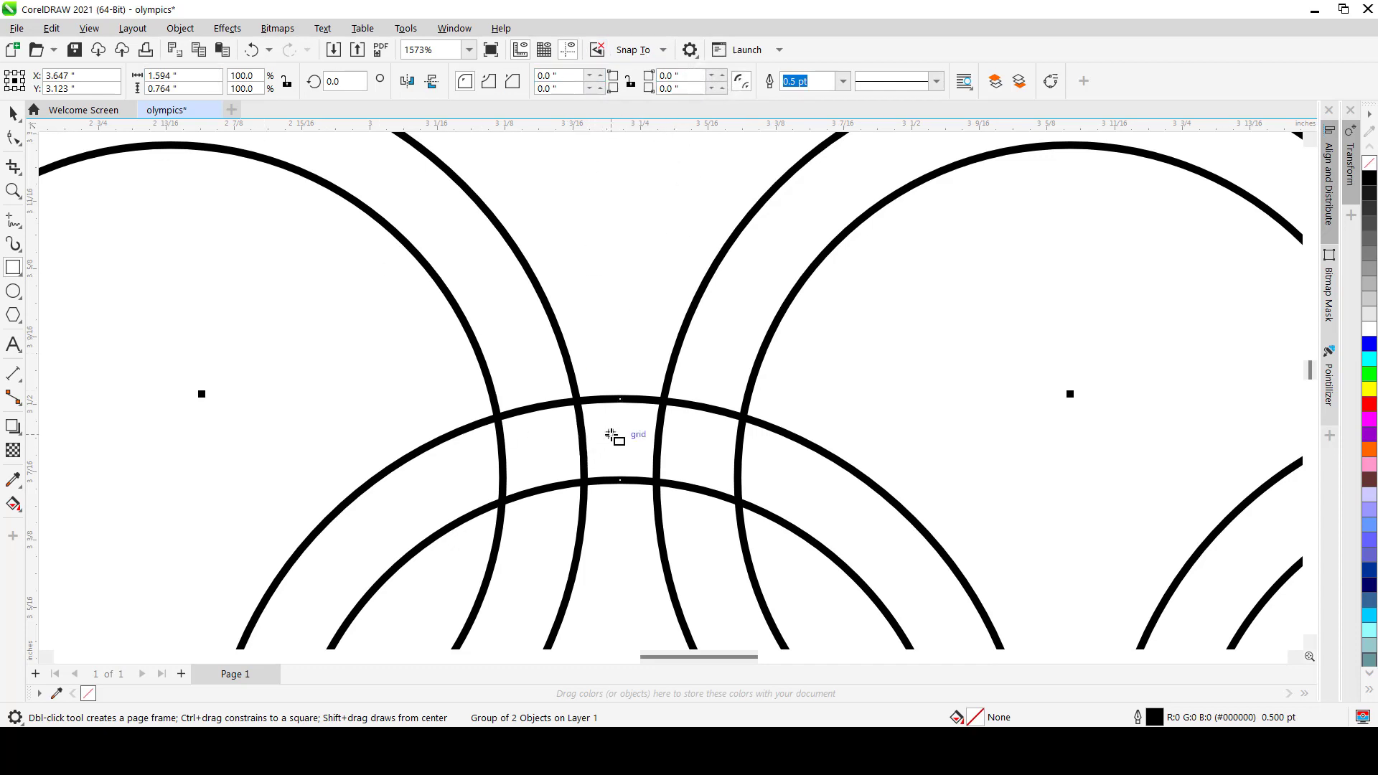
Draw a thin rectangle and stretch it horizontally across all five rings.
scroll(615, 438, up, 2)
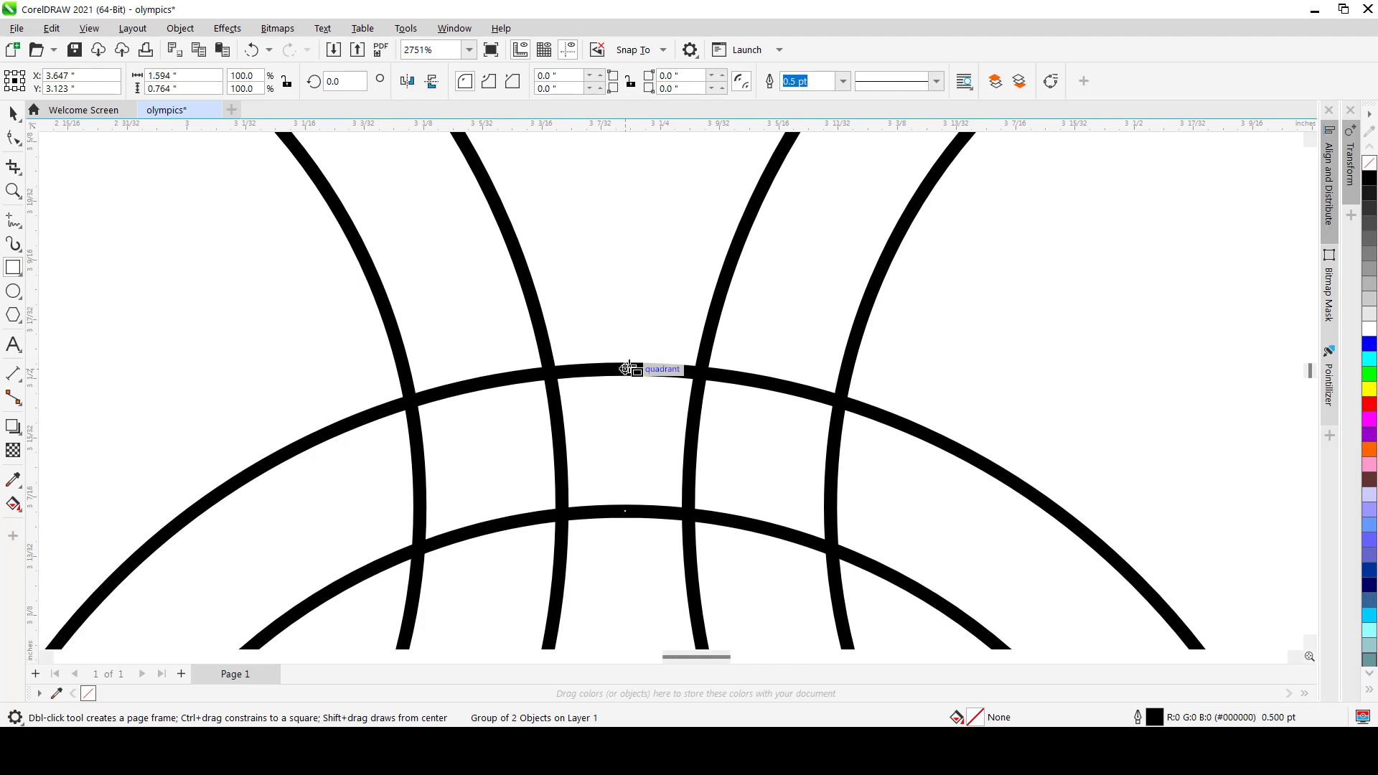
mouse_move(629, 369)
mouse_down()
mouse_move(638, 518)
mouse_move(893, 518)
mouse_move(901, 482)
mouse_move(947, 466)
mouse_move(1087, 464)
mouse_up()
drag(1083, 467, 1084, 467)
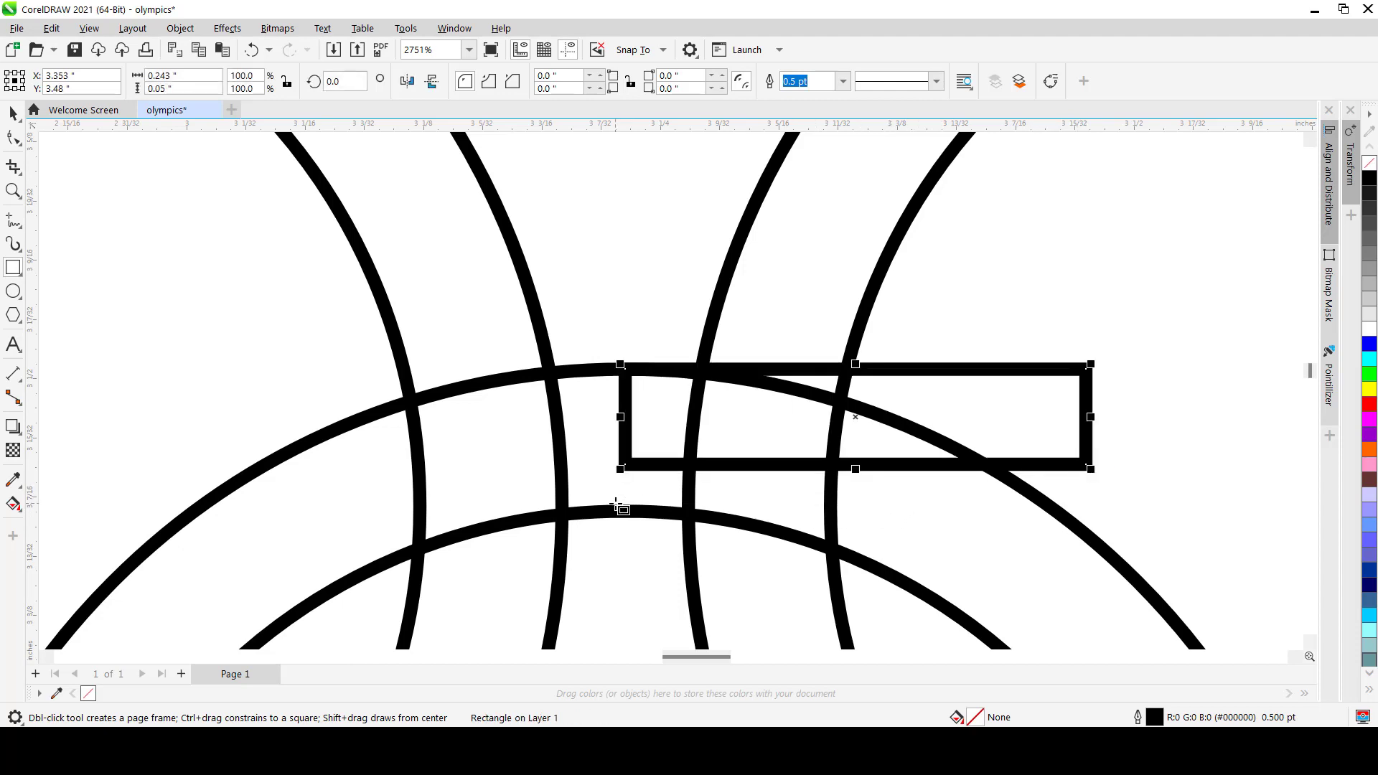
drag(856, 470, 620, 512)
scroll(639, 515, down, 6)
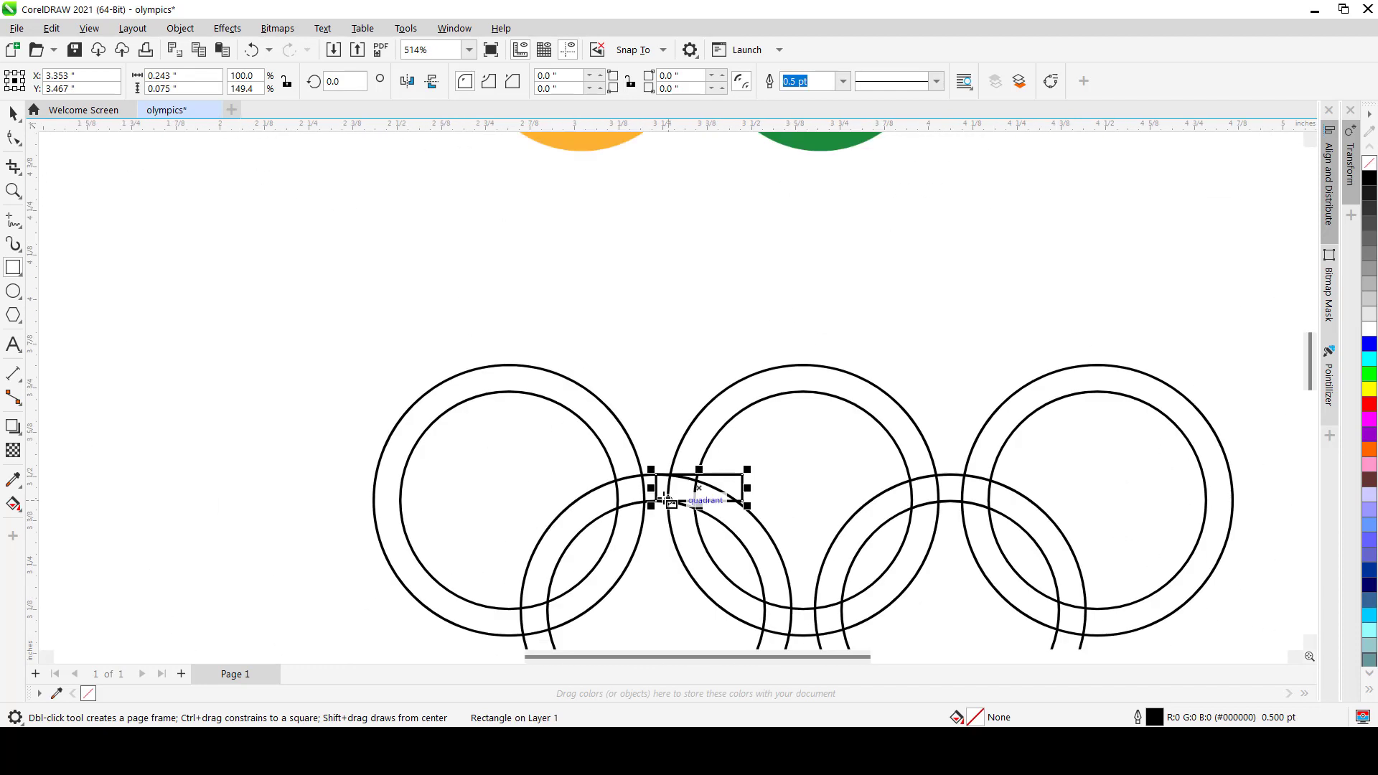
key(space)
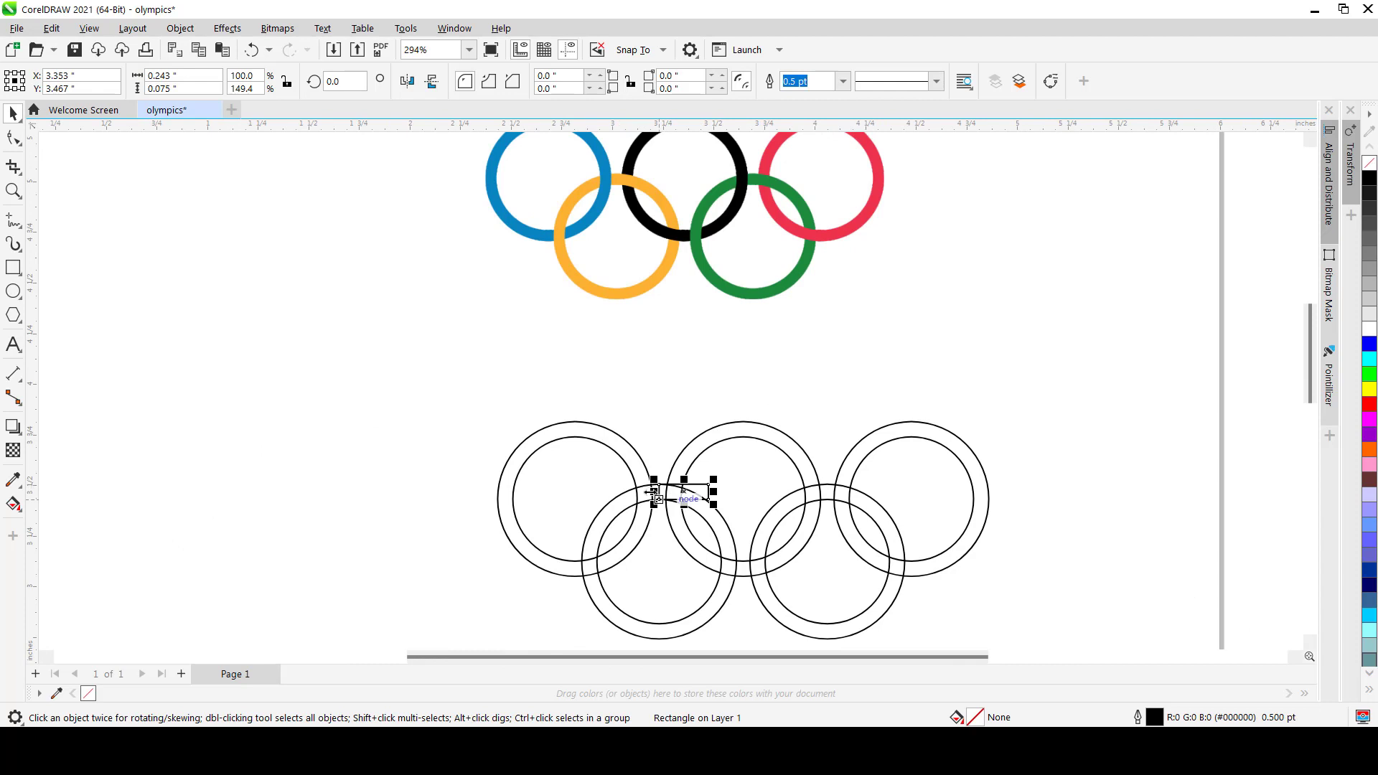
drag(550, 506, 425, 511)
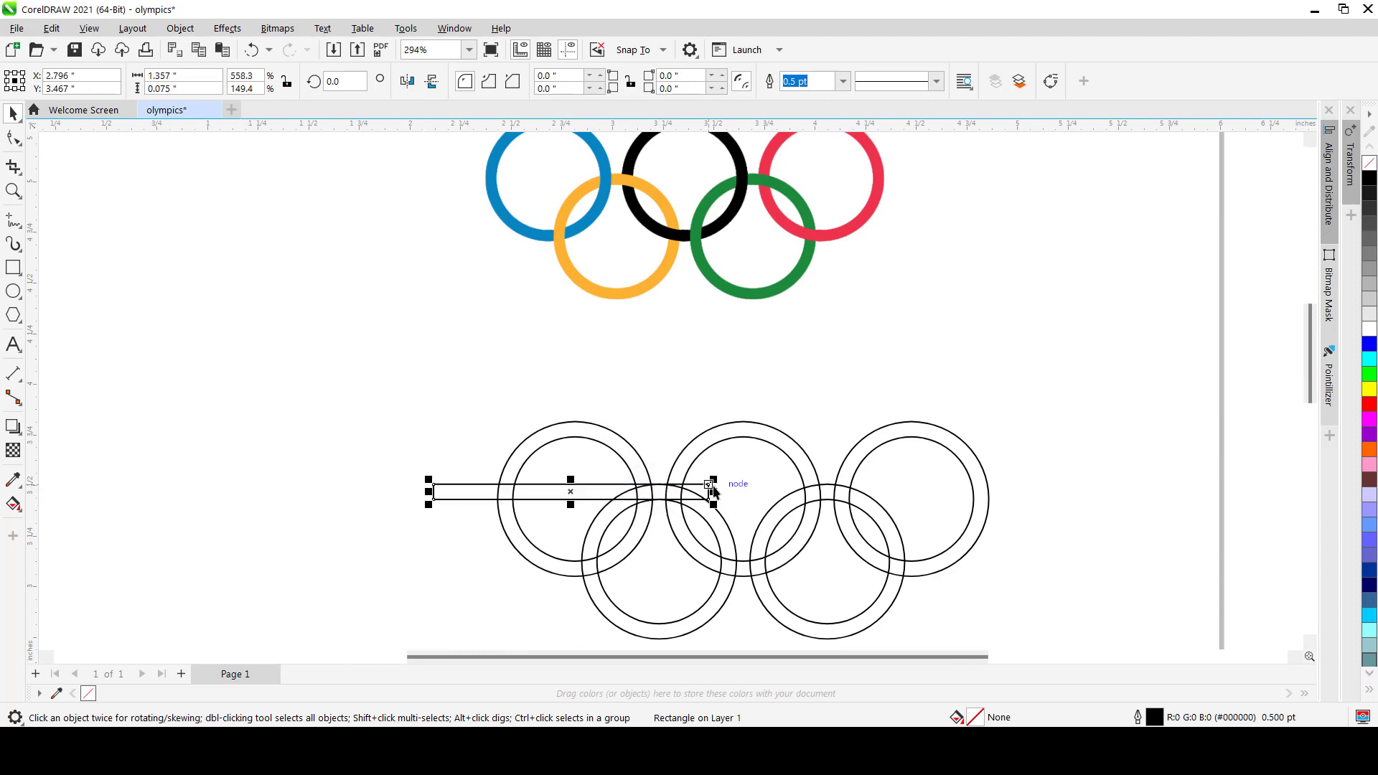
drag(712, 492, 1099, 493)
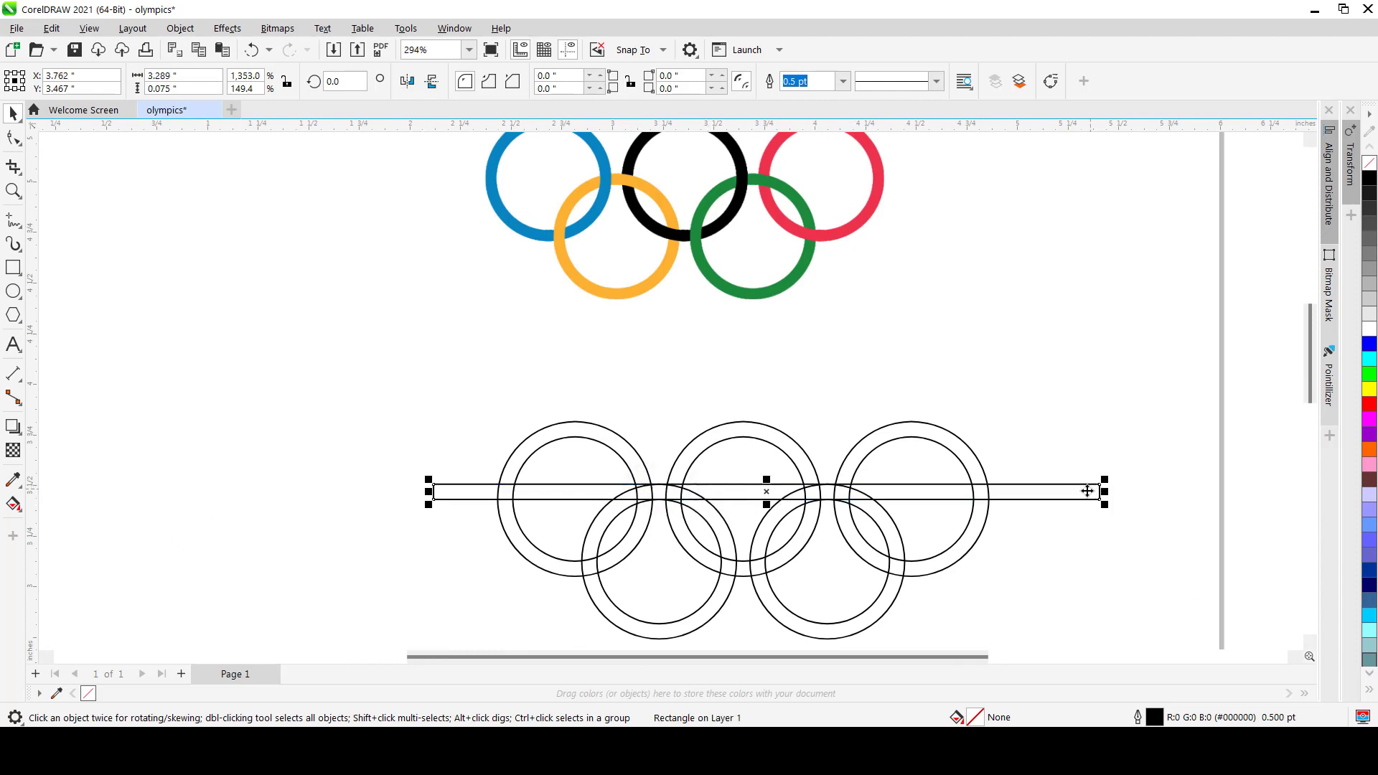
Centre the long bar vertically on the top-left ring.
click(406, 433)
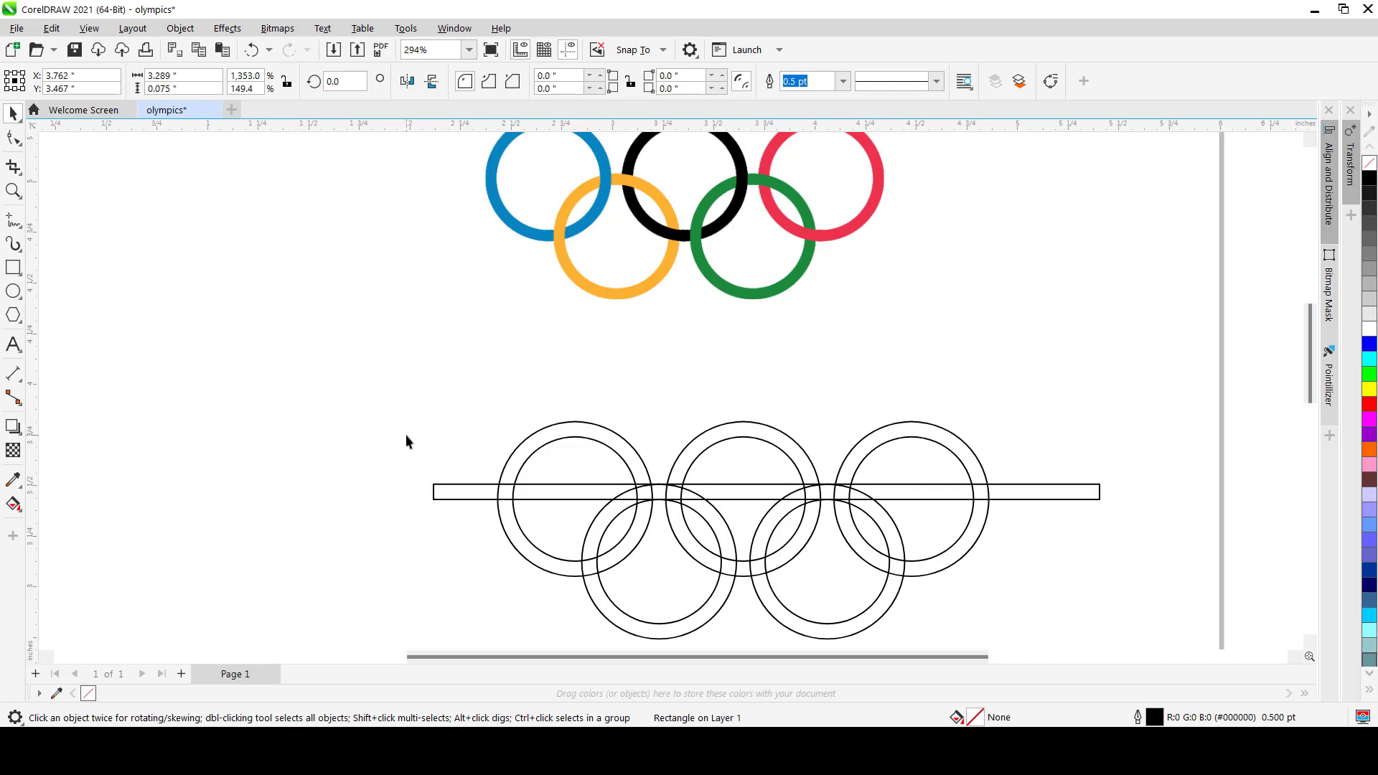
click(440, 496)
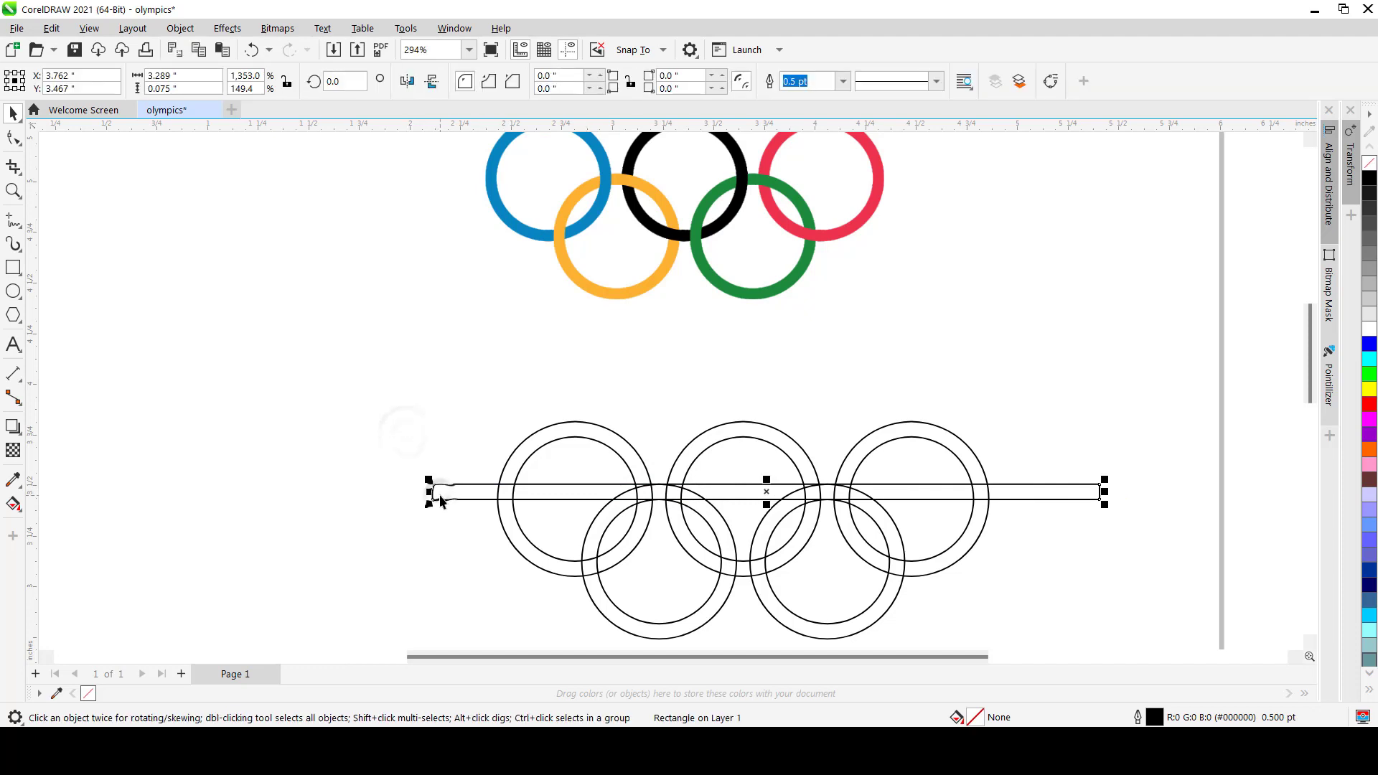
shift+click(579, 424)
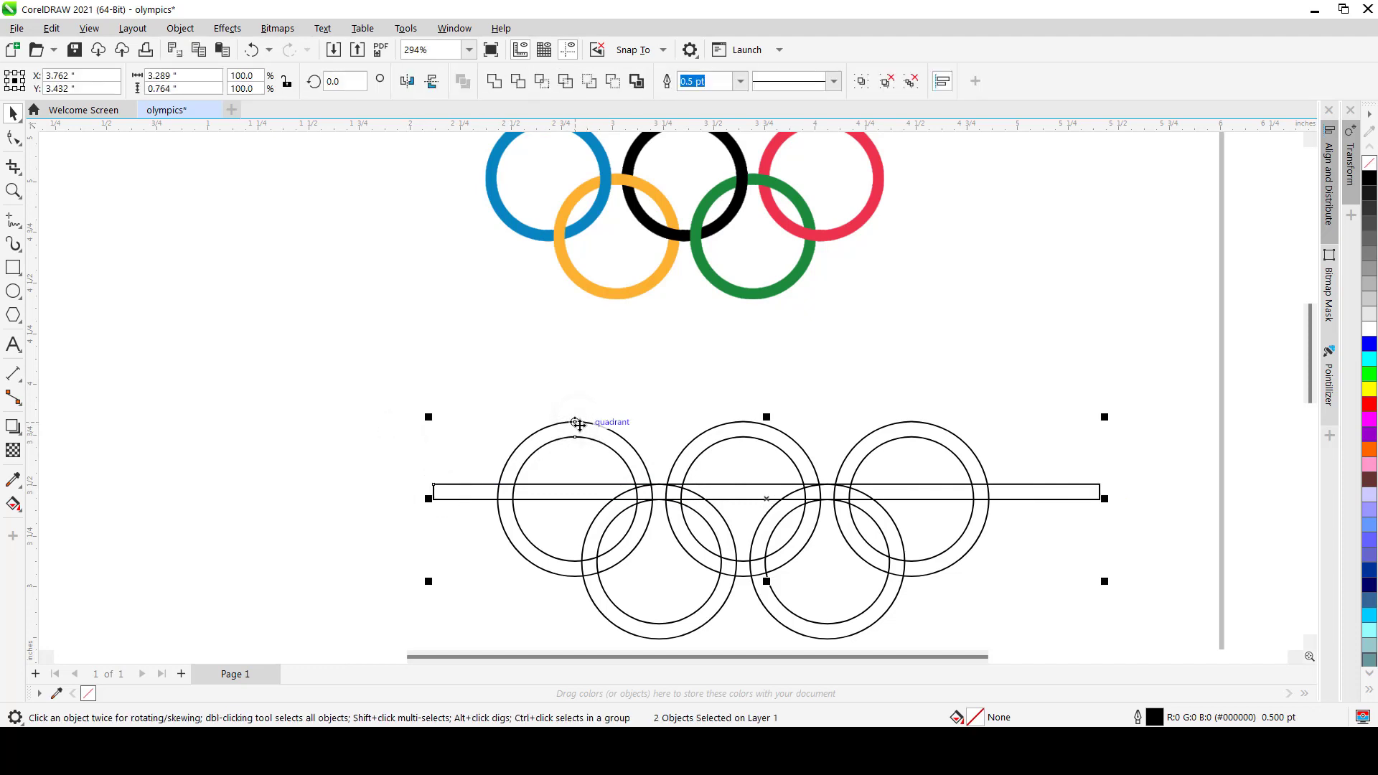
key(c)
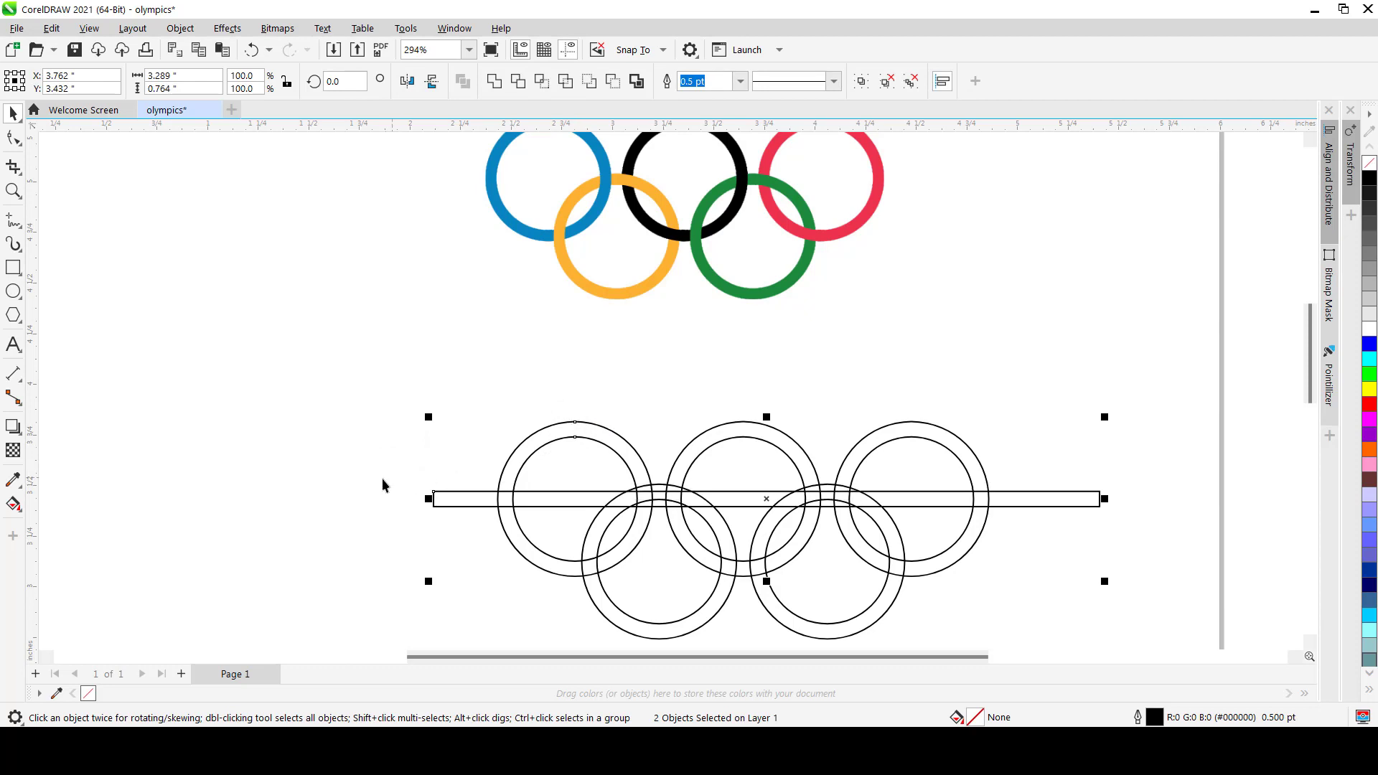
Move the lower ring pair together with the bar slightly lower.
click(382, 478)
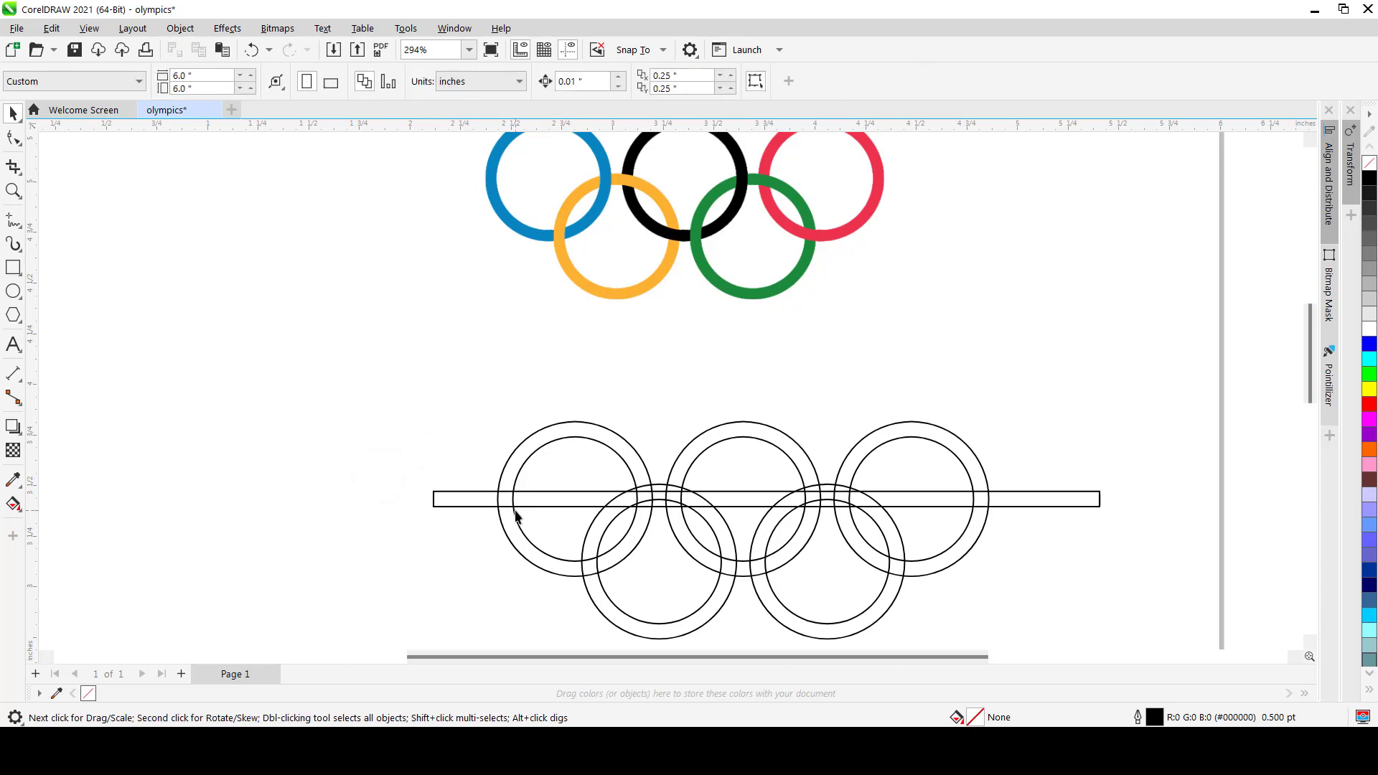
click(473, 501)
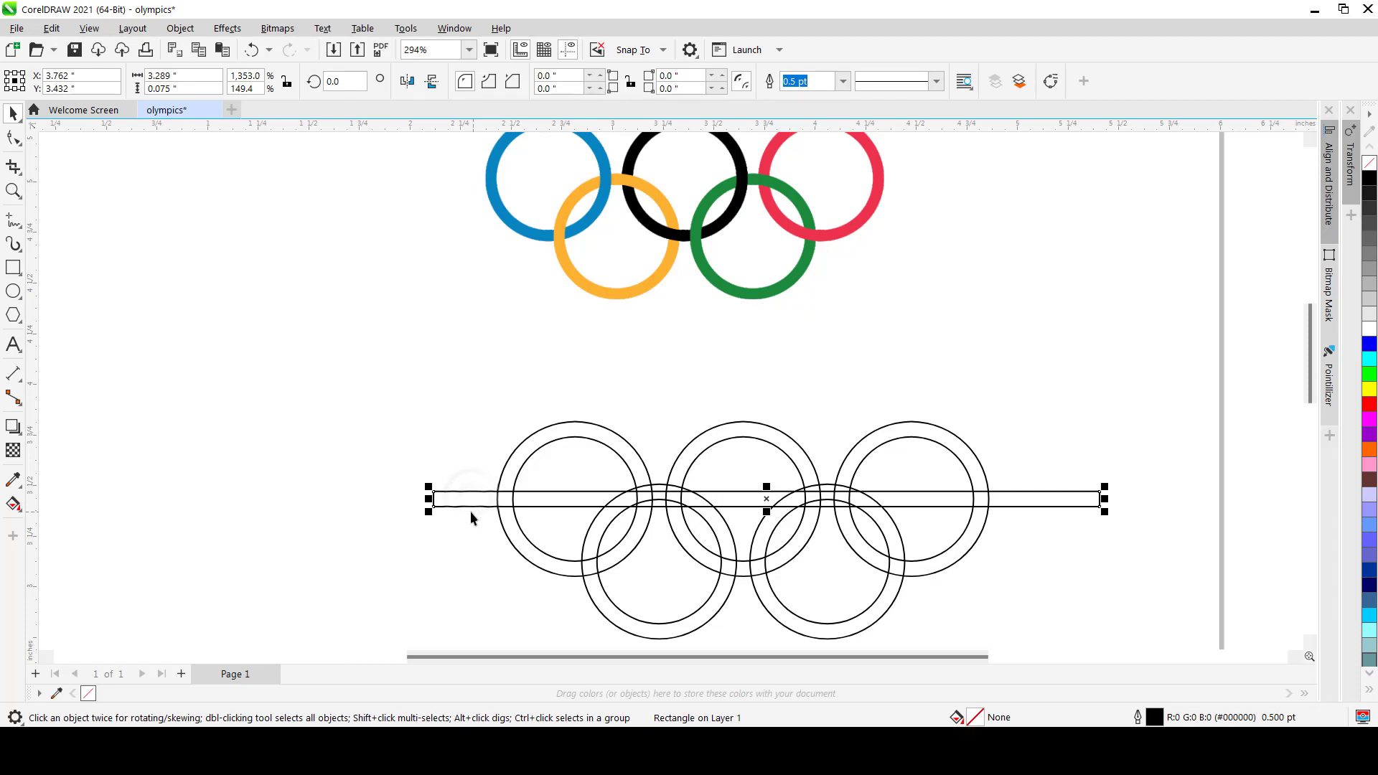
click(695, 608)
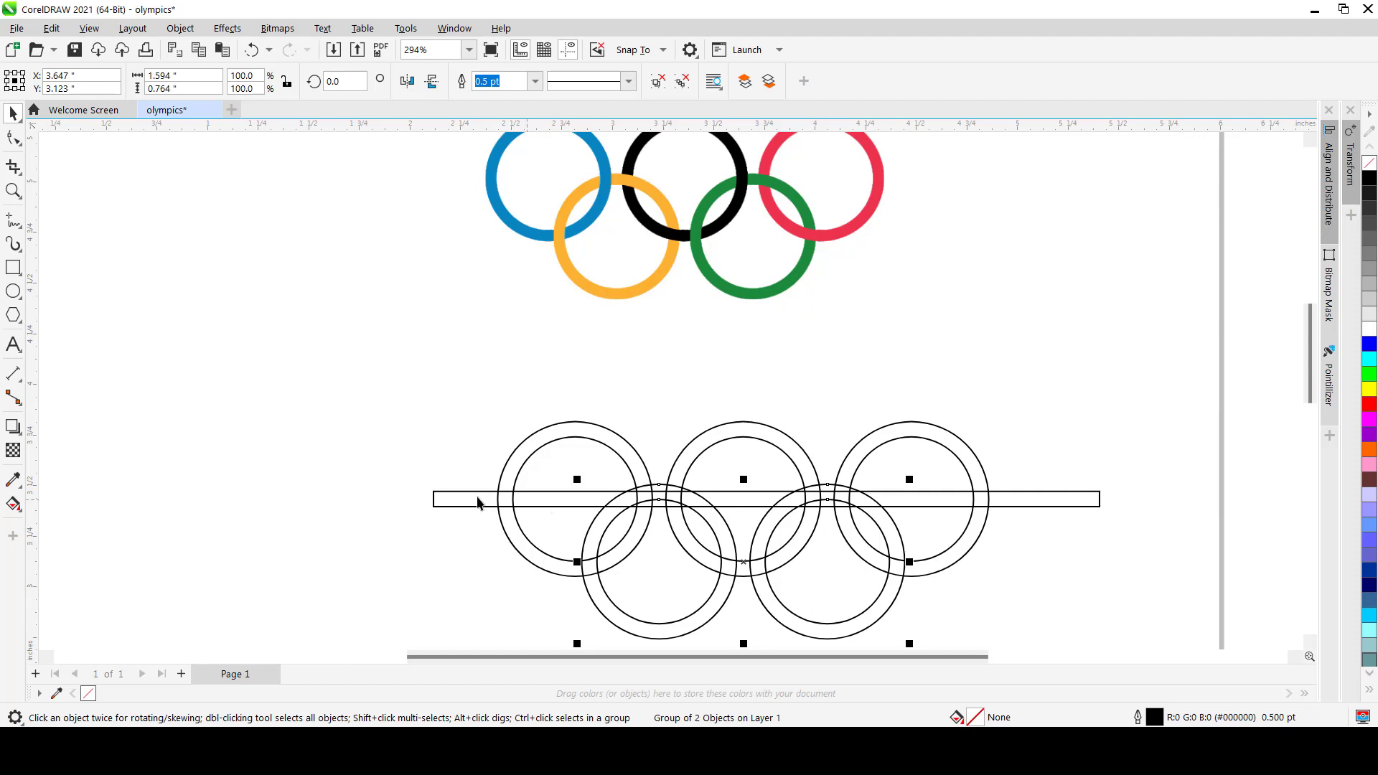
shift+click(441, 500)
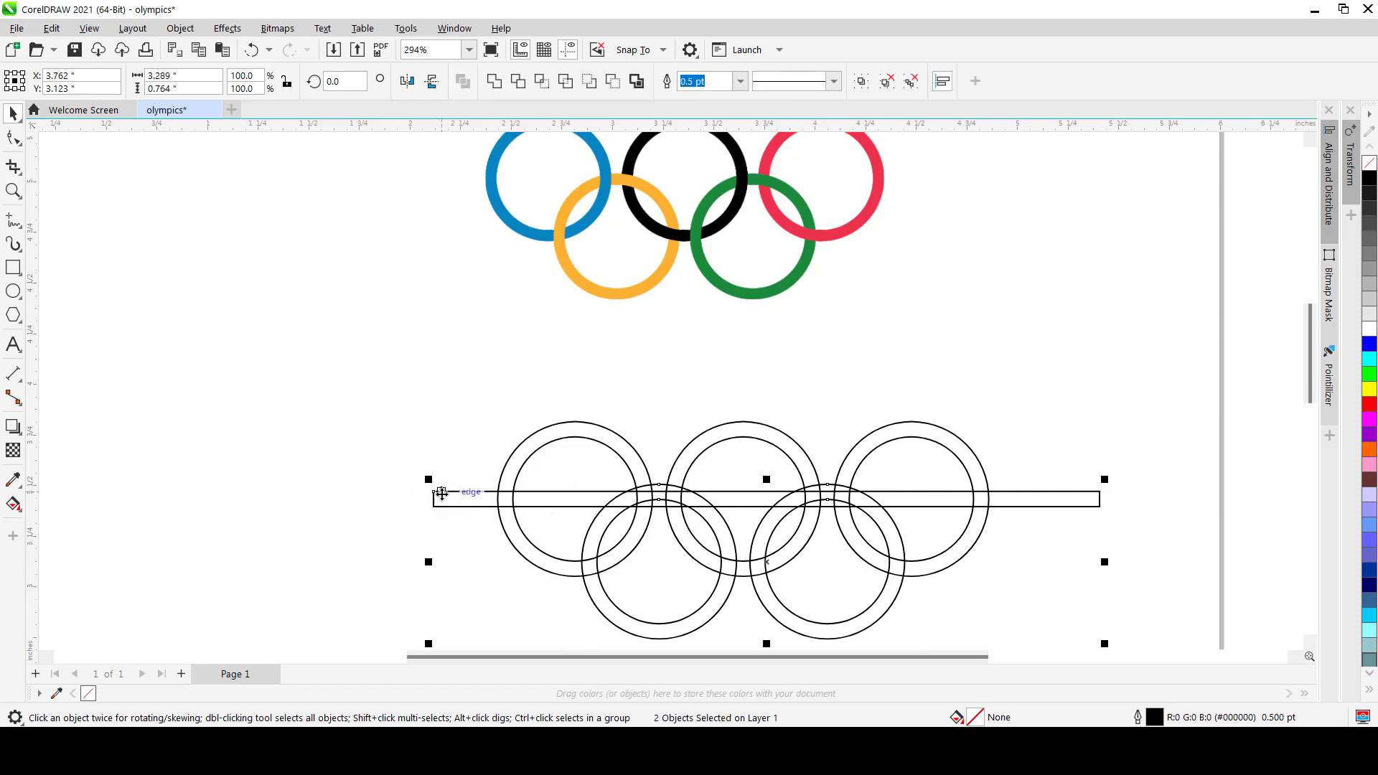
drag(442, 493, 442, 495)
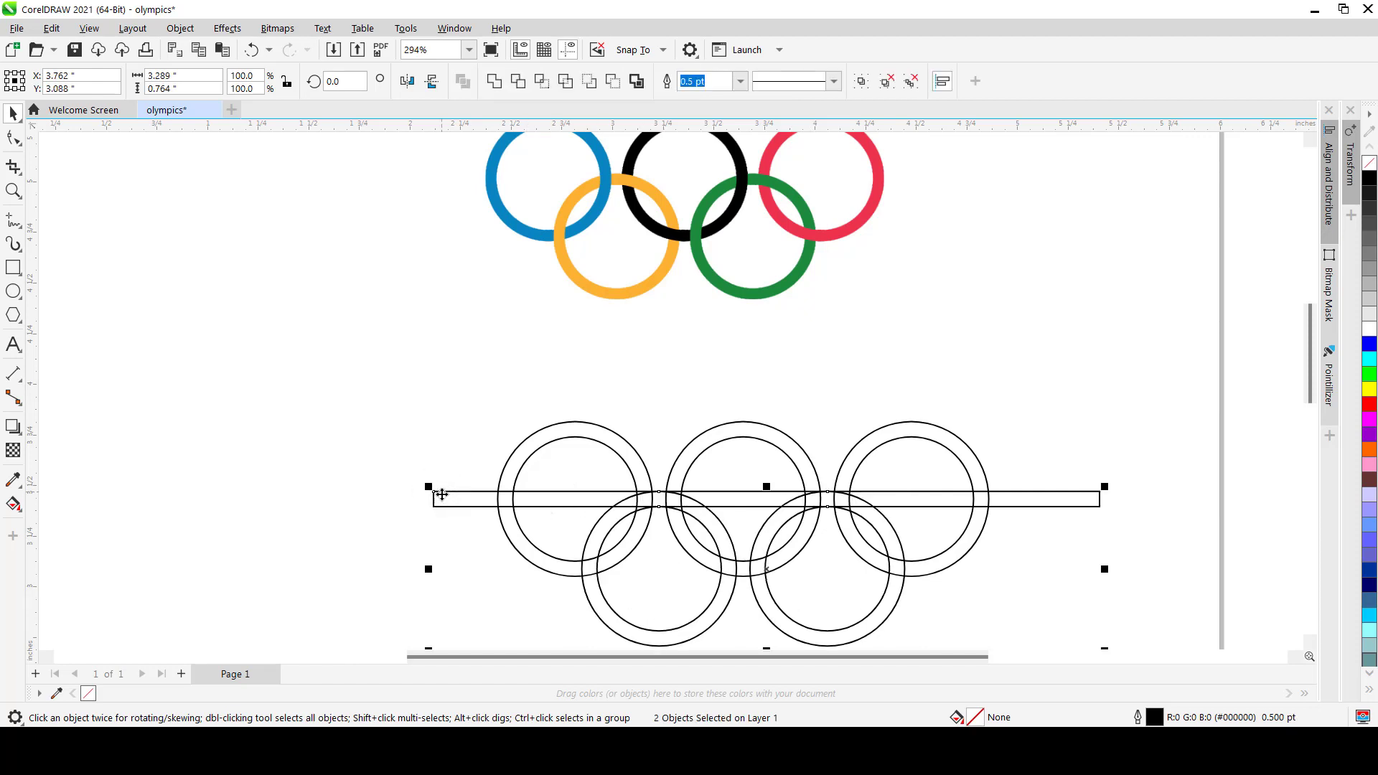
Delete the bar, restore it with undo, then select all rings and the bar.
click(381, 491)
click(662, 604)
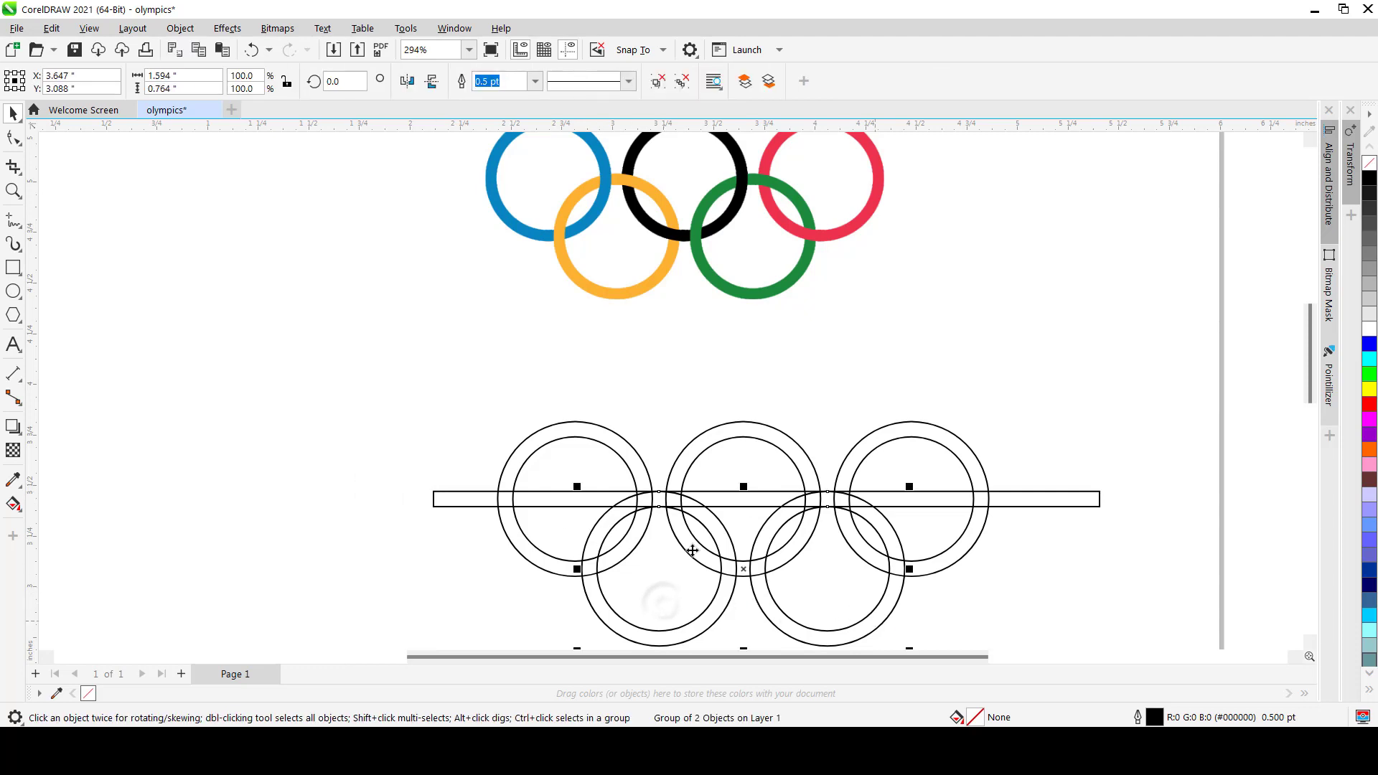
click(395, 480)
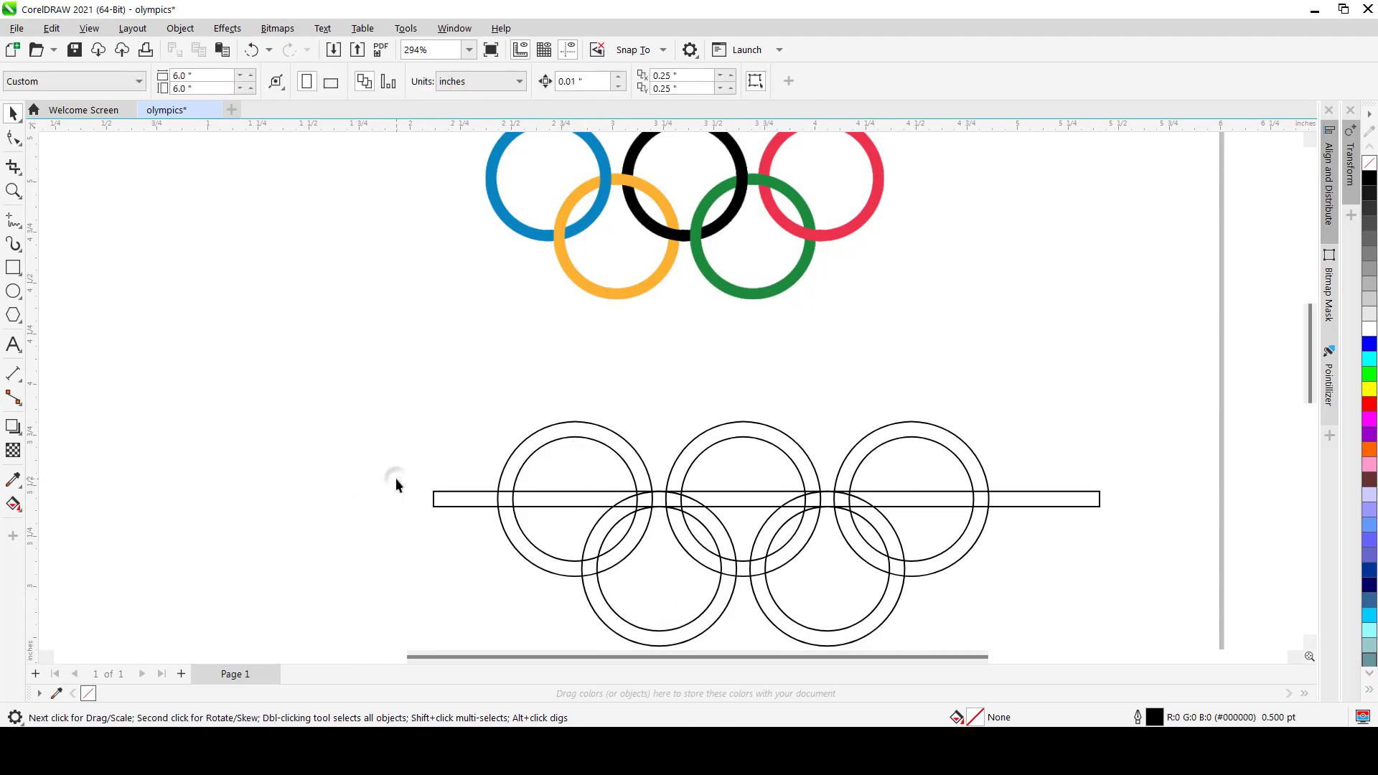
click(468, 506)
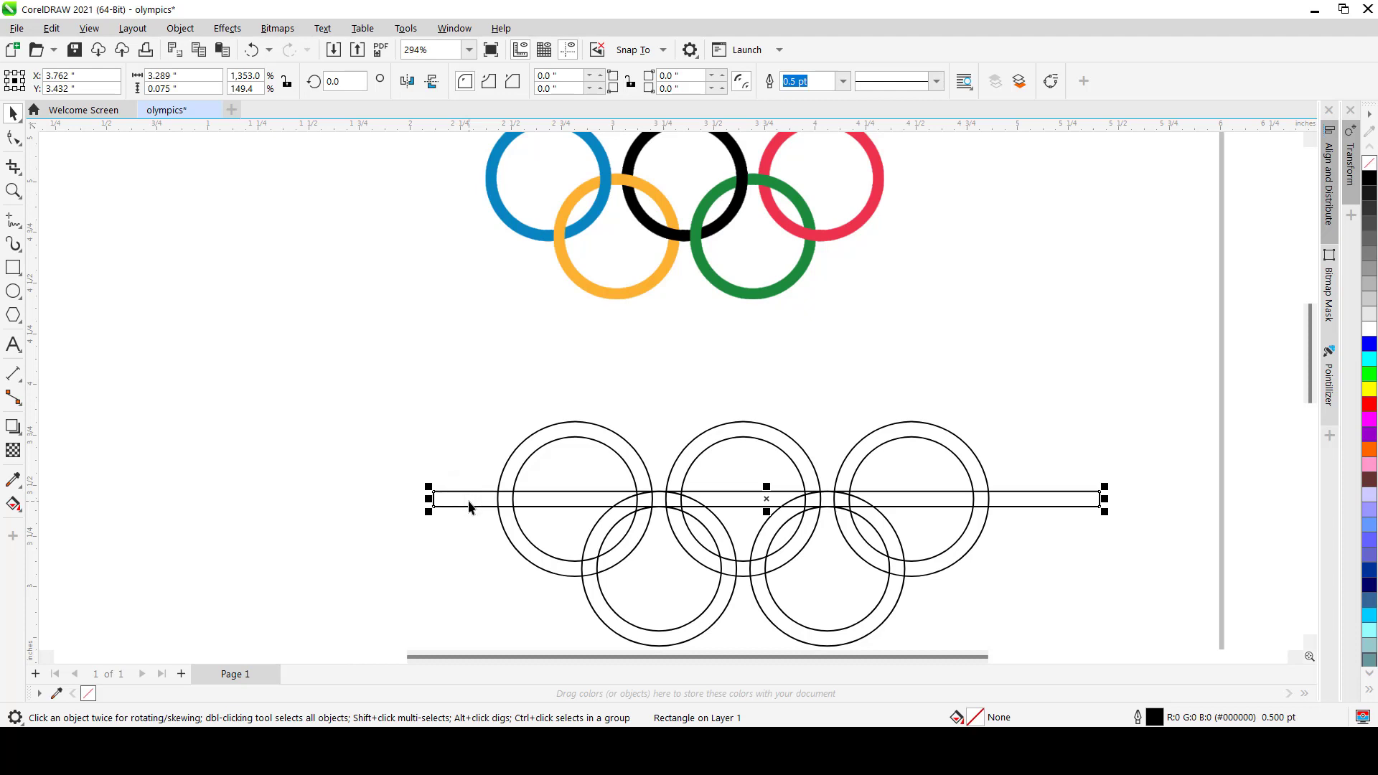
key(Delete)
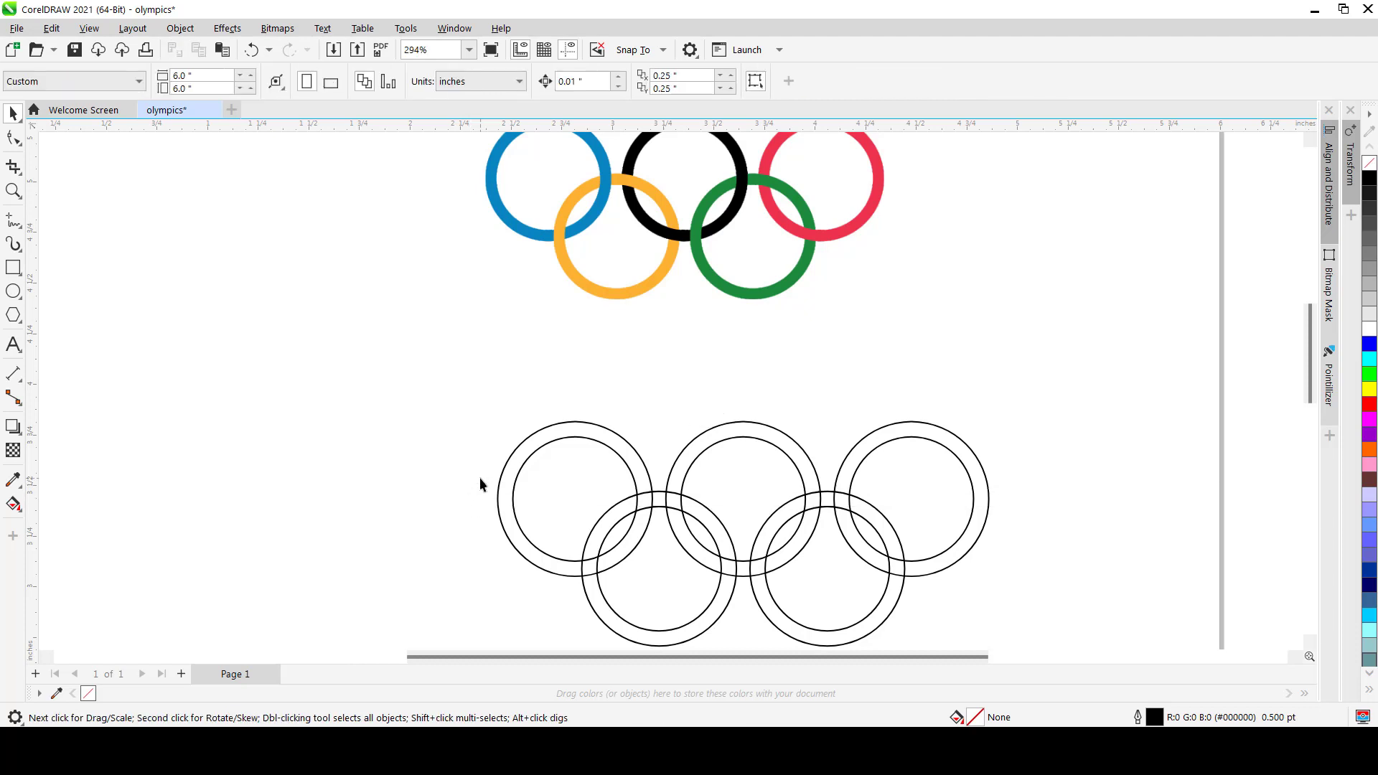
key(ctrl+z)
scroll(482, 453, down, 3)
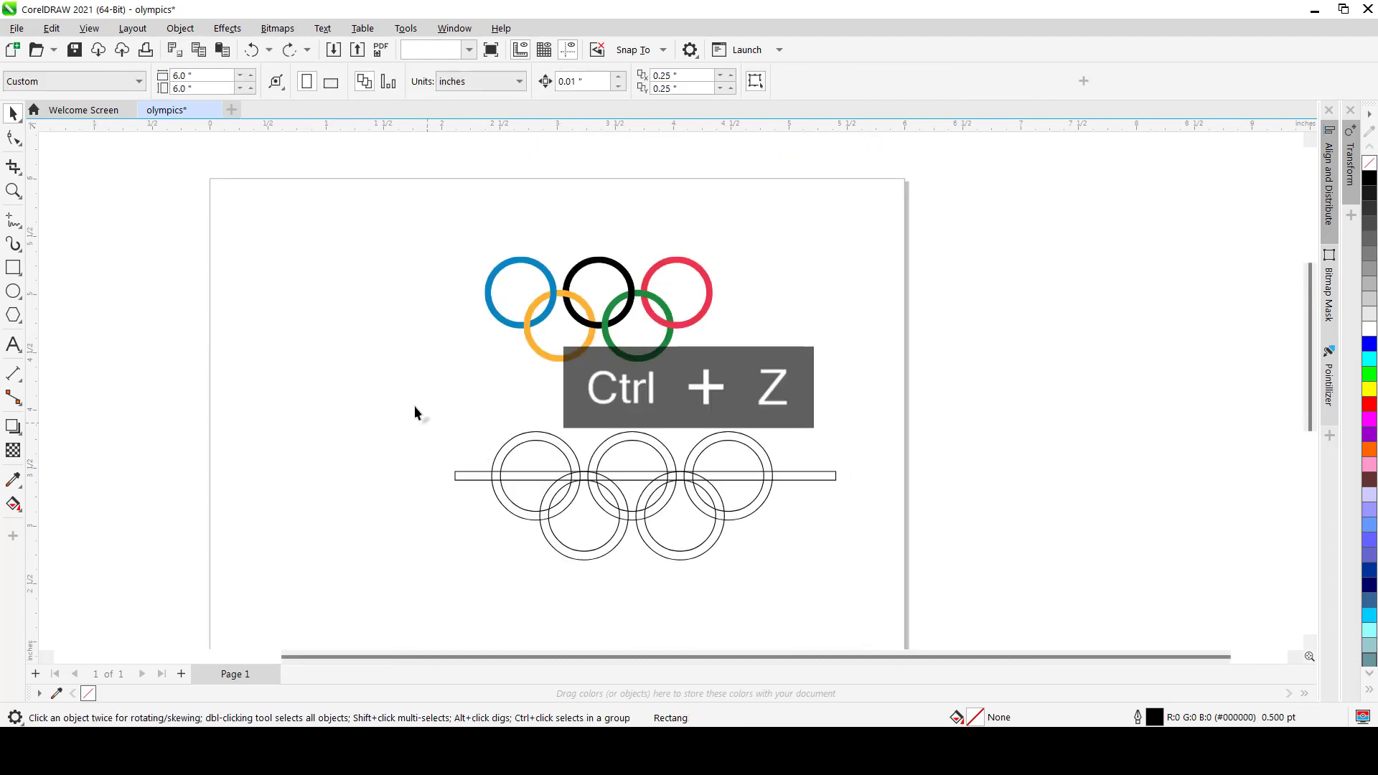
drag(415, 406, 900, 616)
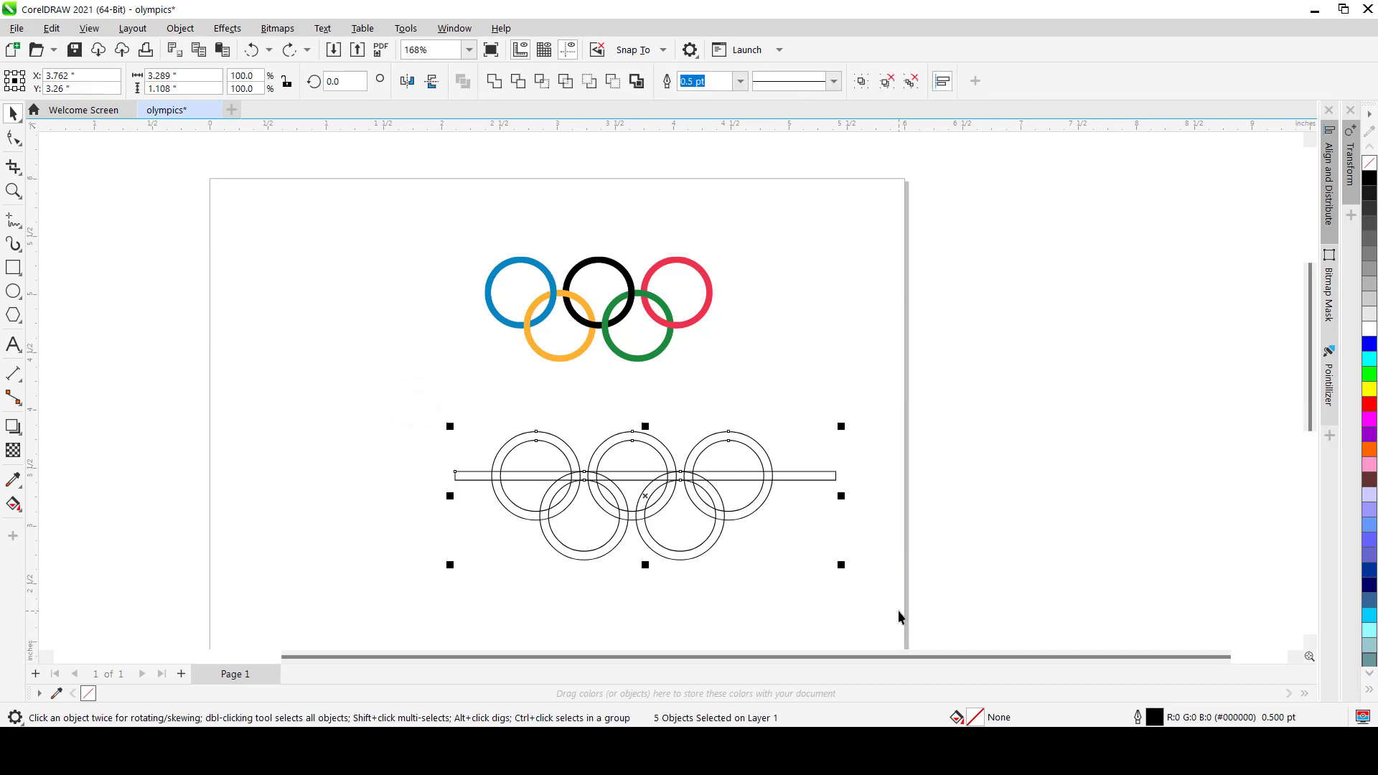
Duplicate the rings and bar to the page's left side and delete the copy's bar.
key(ctrl+d)
drag(725, 484, 342, 404)
click(338, 509)
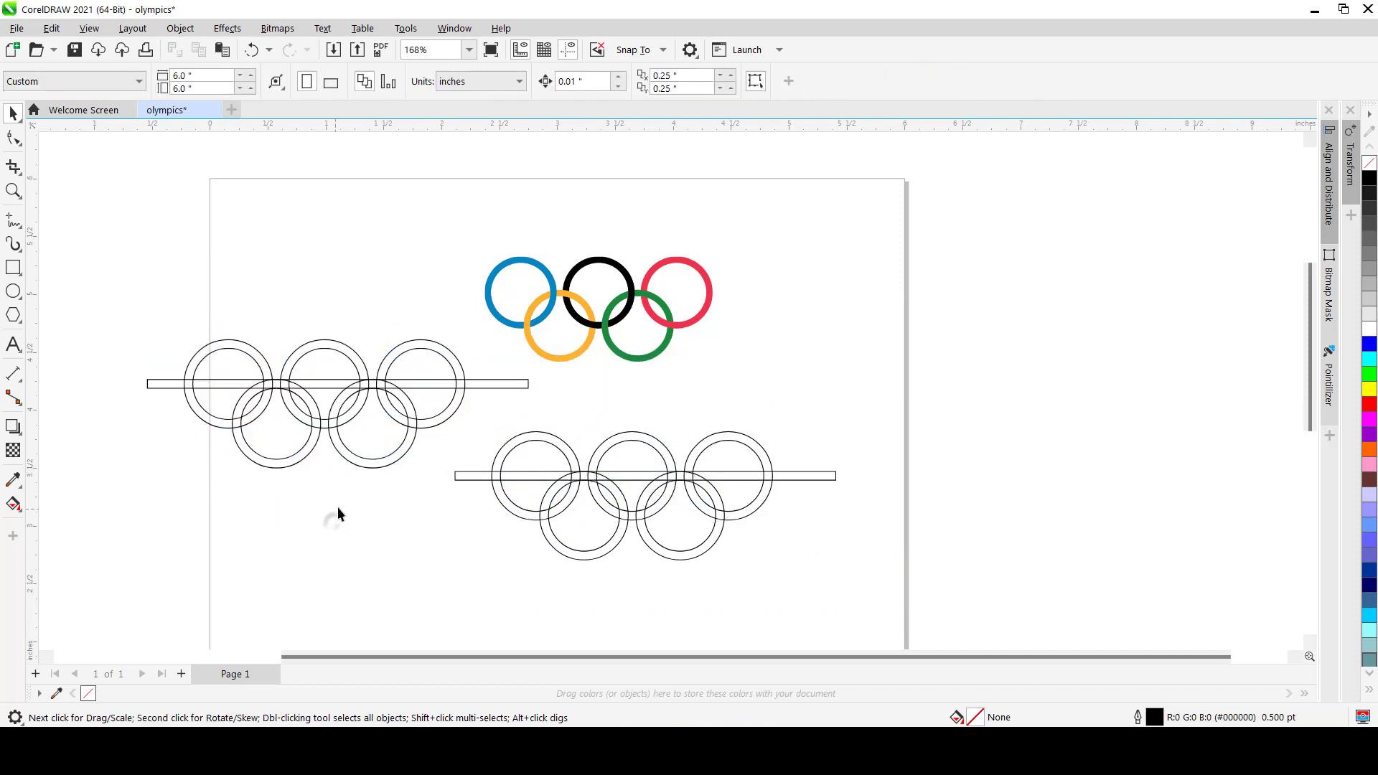
scroll(337, 507, down, 2)
scroll(178, 429, up, 4)
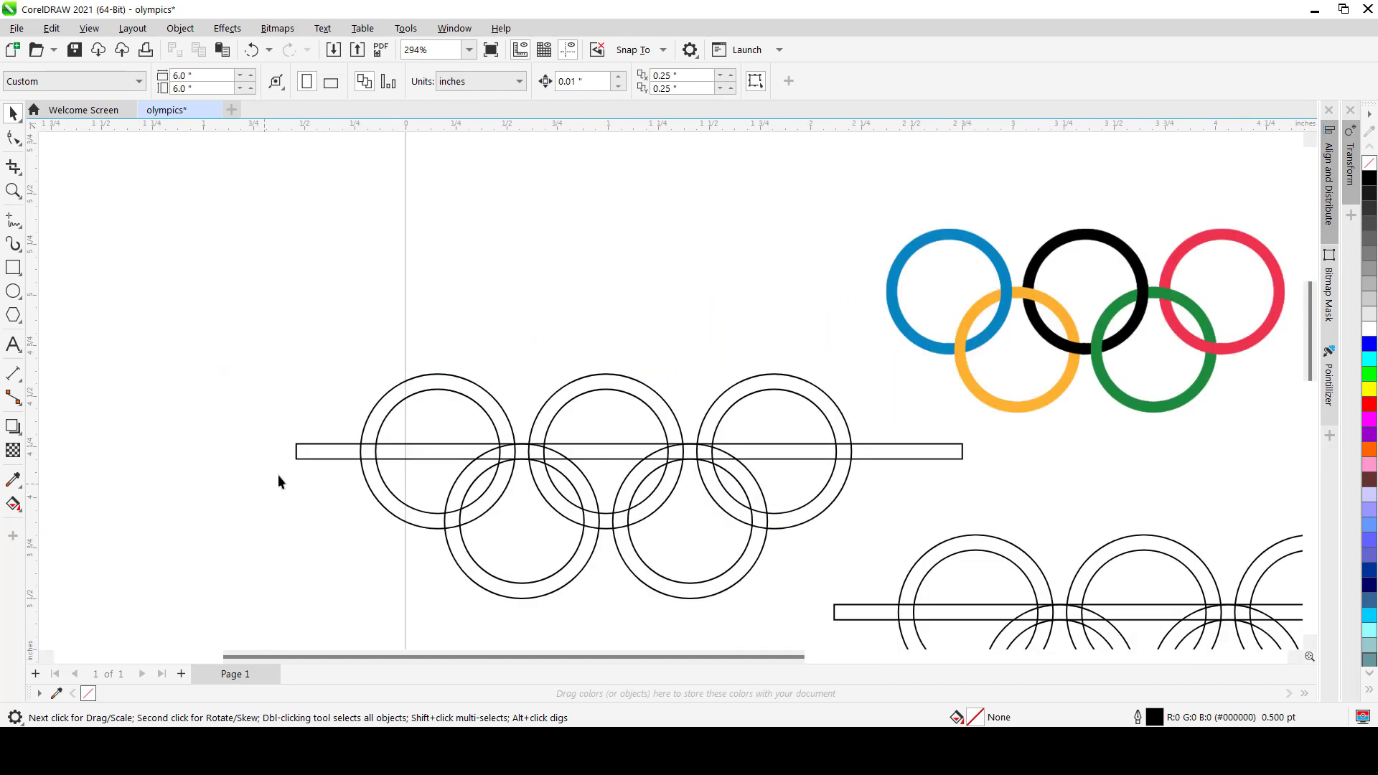
click(301, 459)
key(Delete)
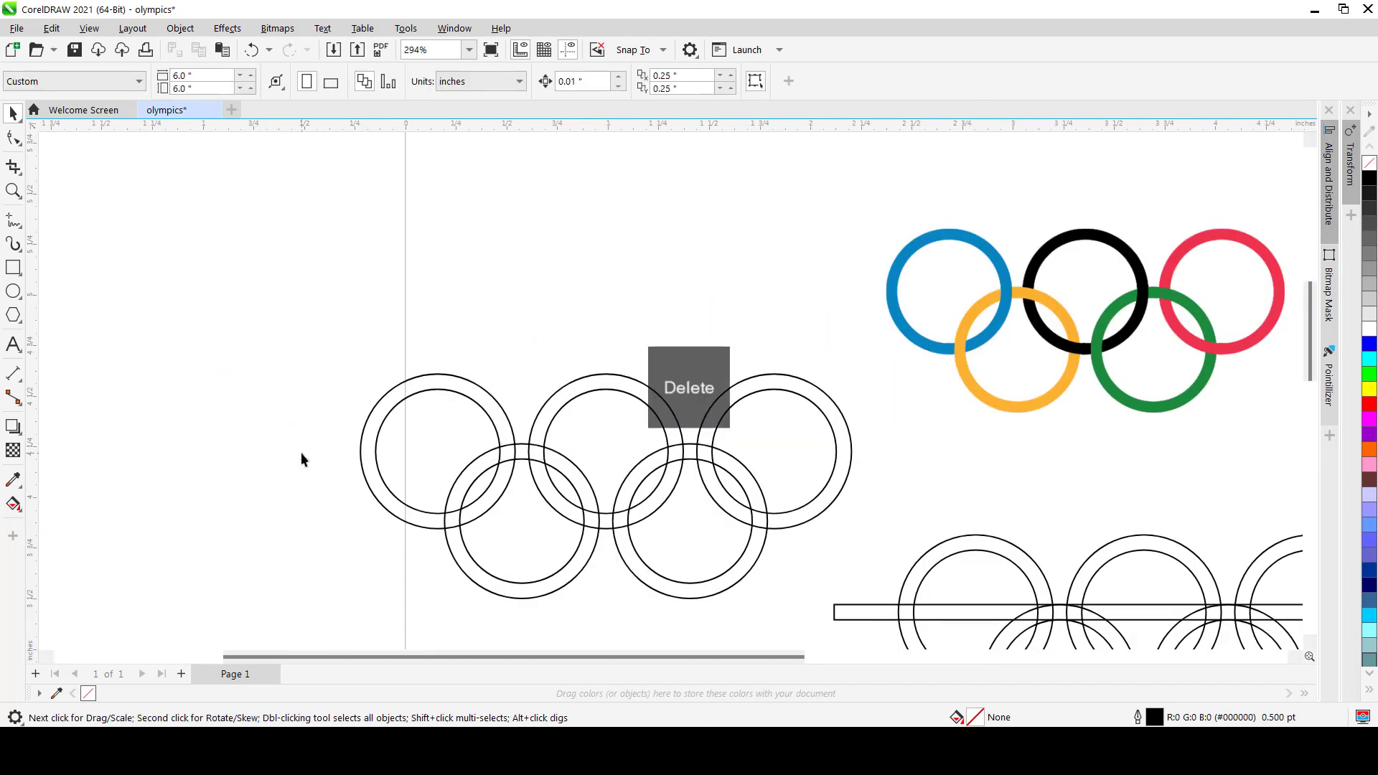
Draw a horizontal line across the rings and centre it vertically on the upper-left ring.
click(12, 219)
click(208, 310)
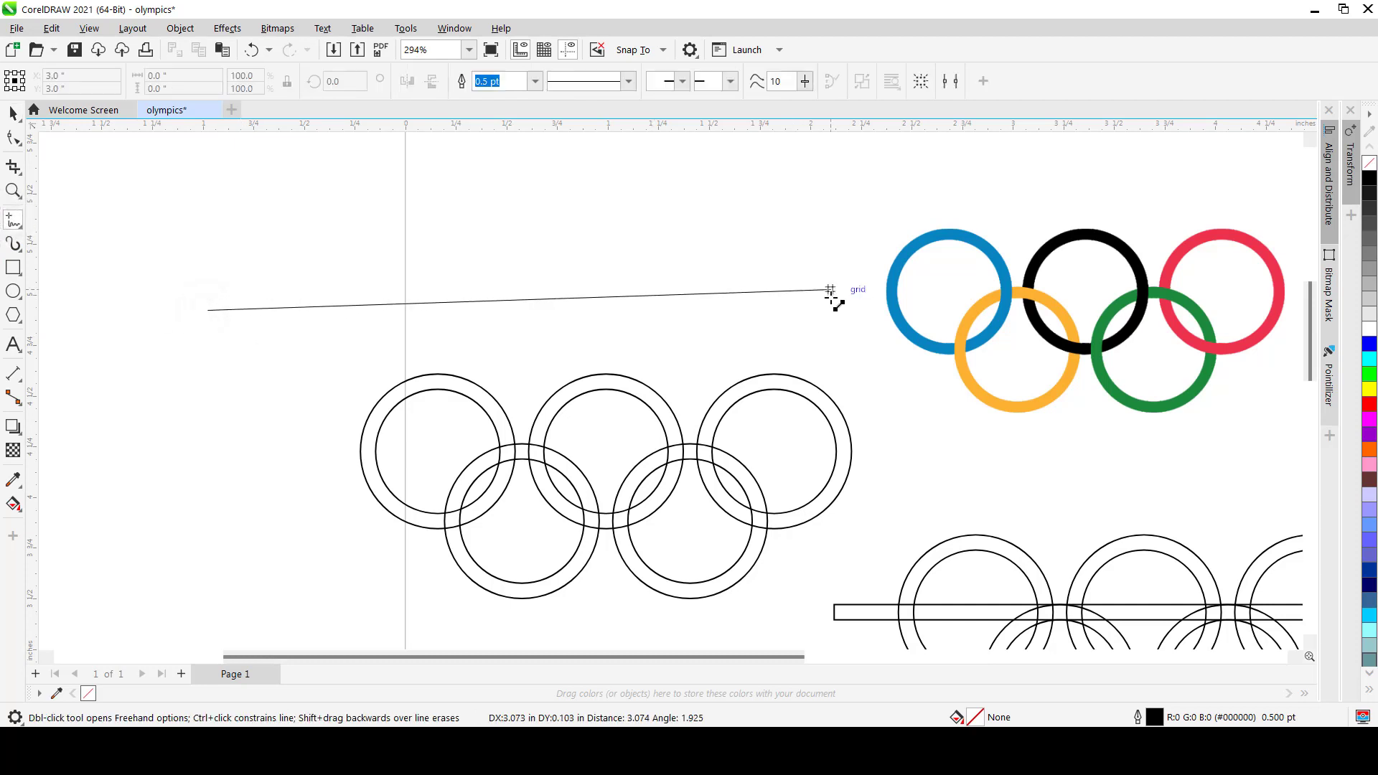
ctrl+click(876, 310)
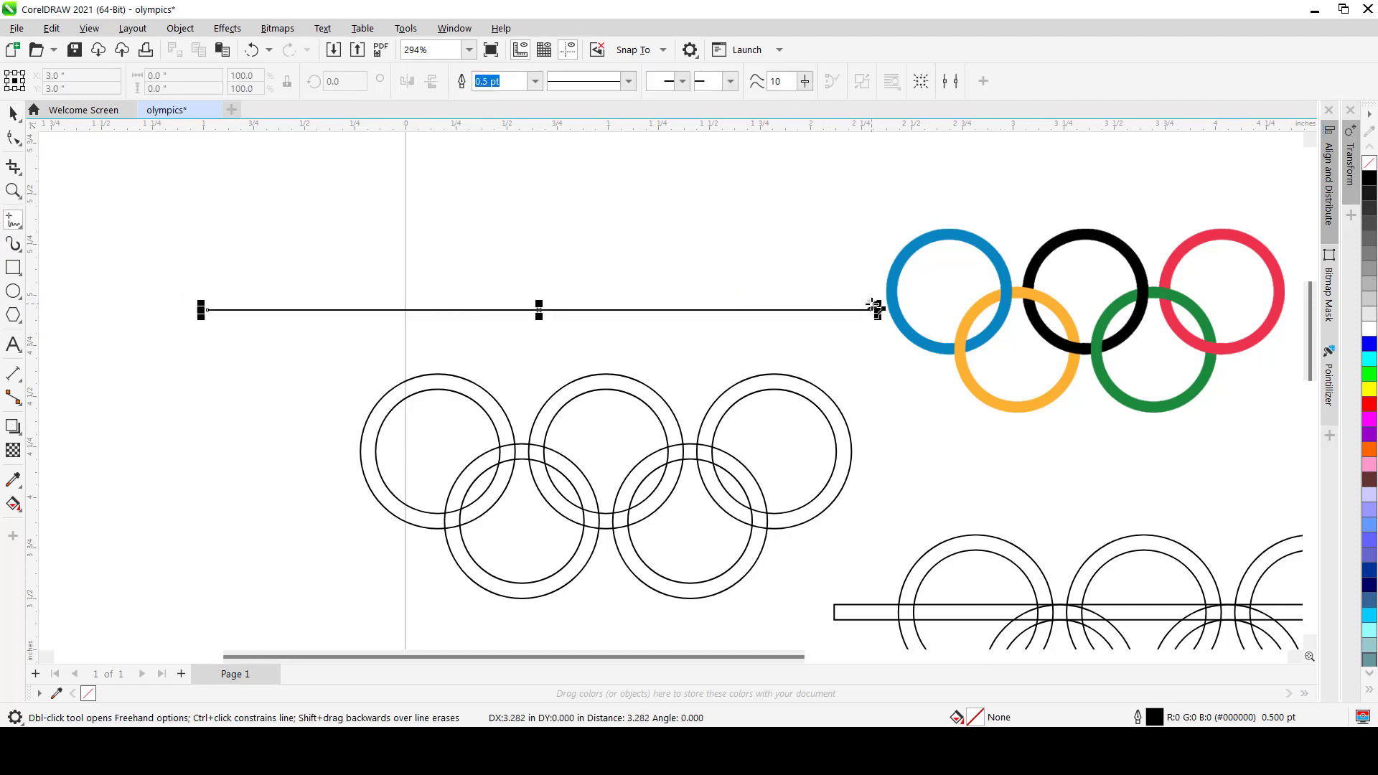
key(space)
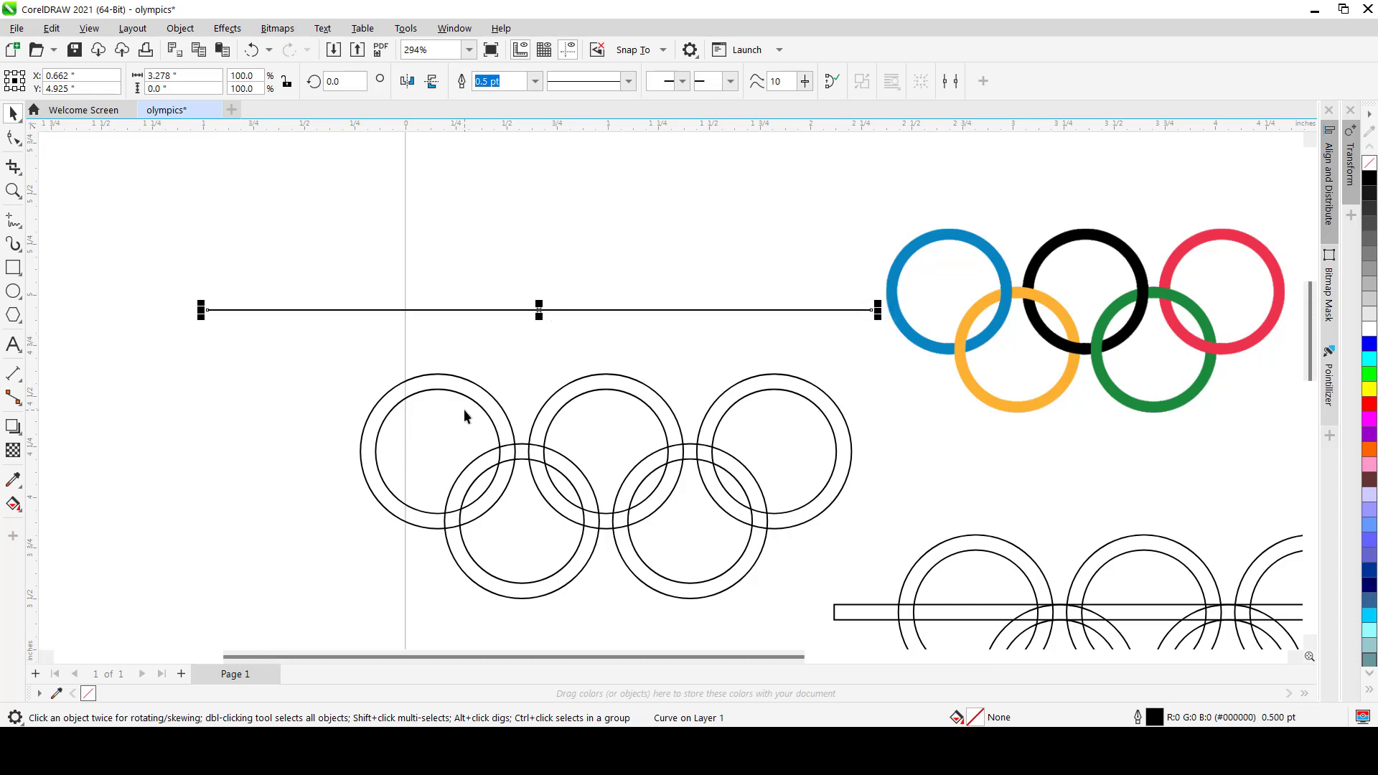
shift+click(476, 400)
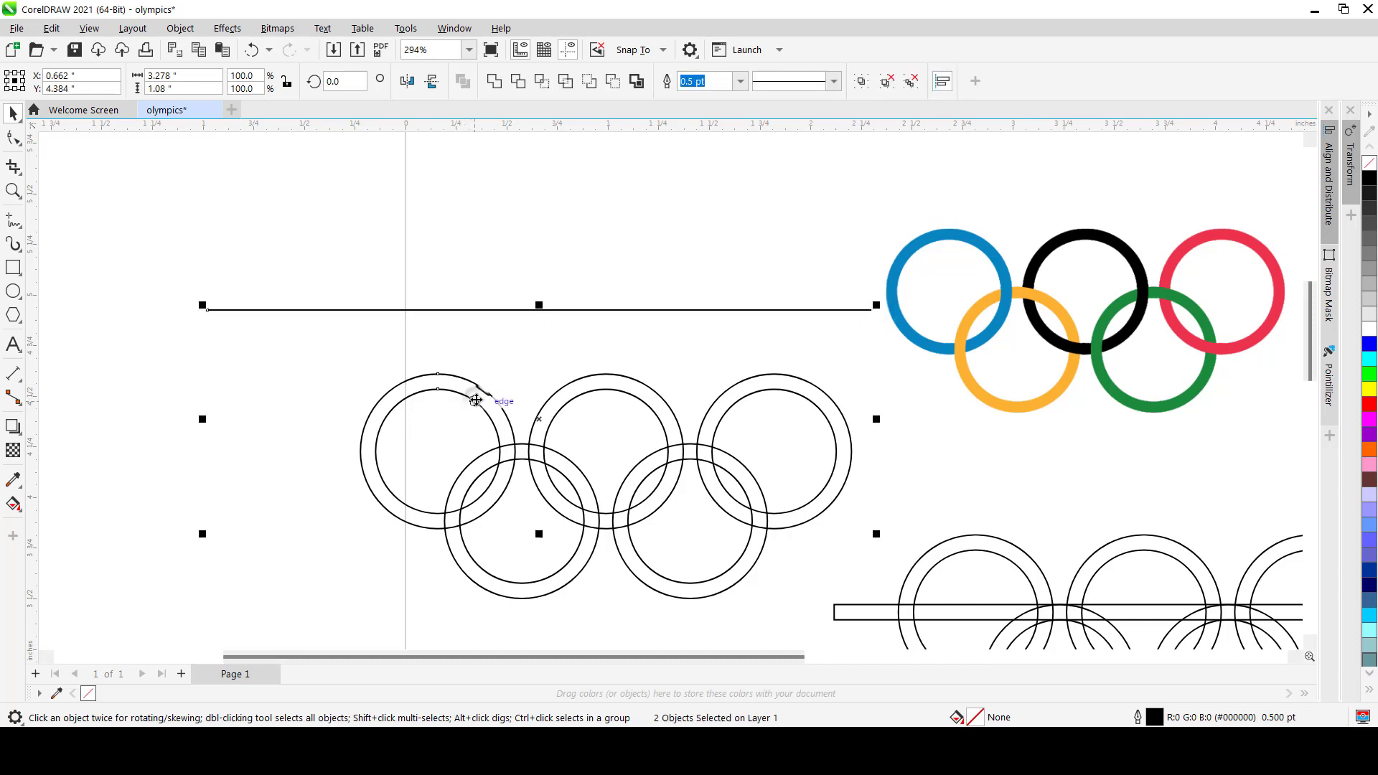
key(c)
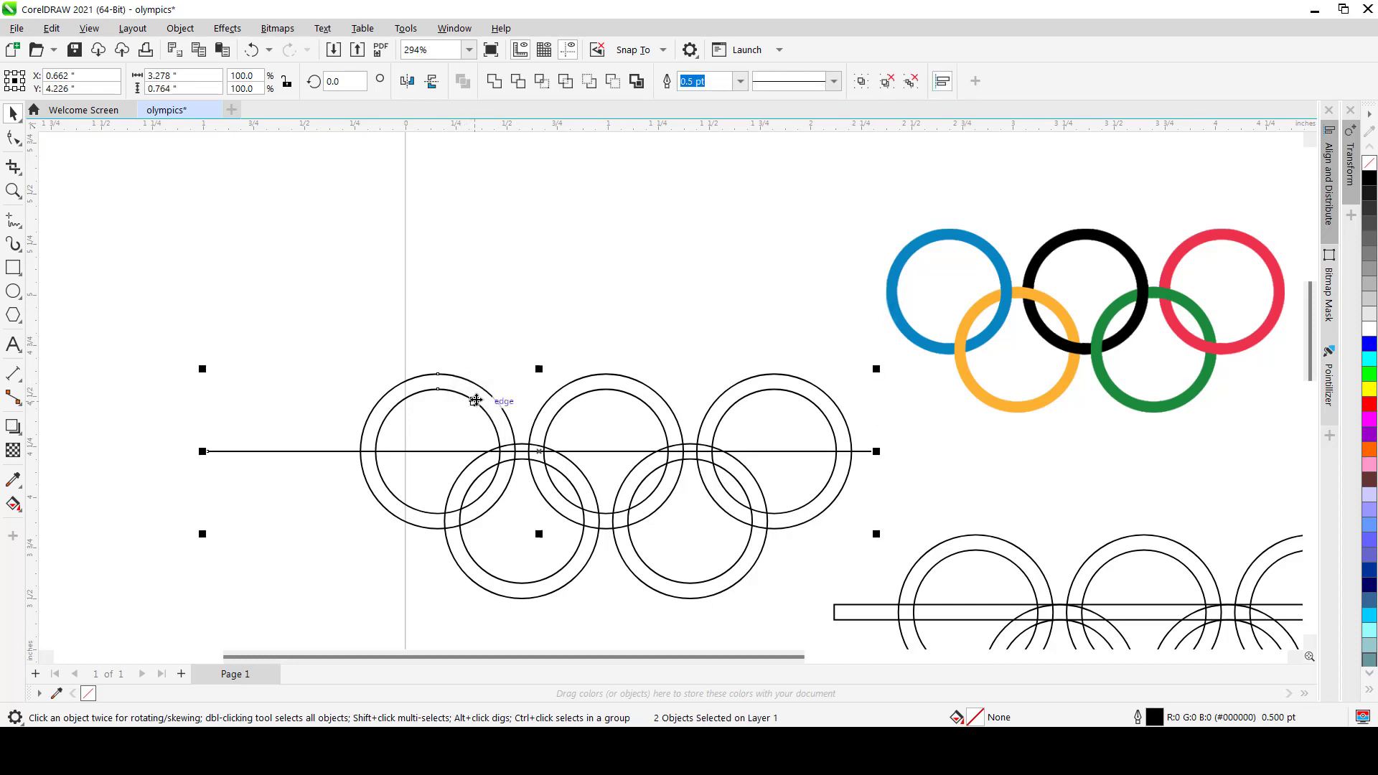
click(303, 329)
Align the lower ring pair's tops to the horizontal line.
scroll(355, 493, up, 2)
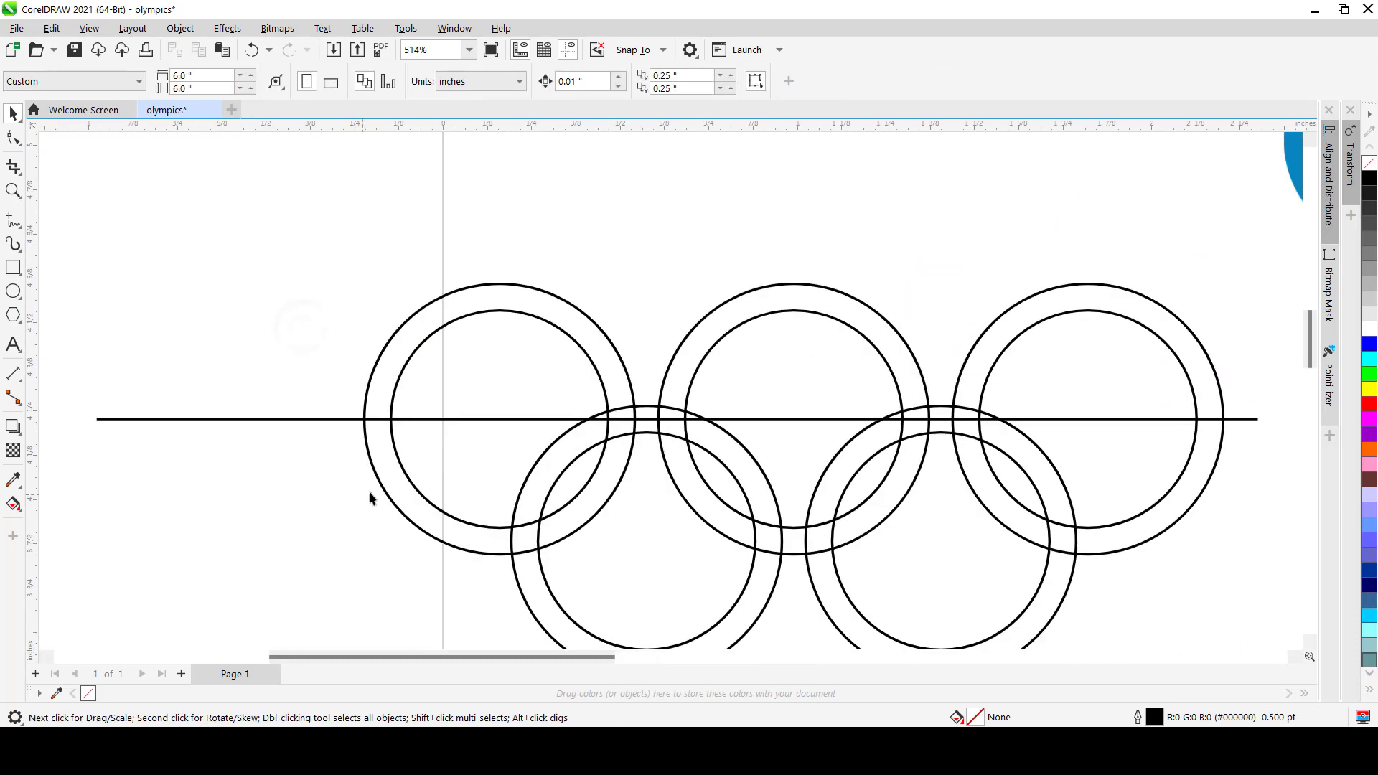
click(686, 563)
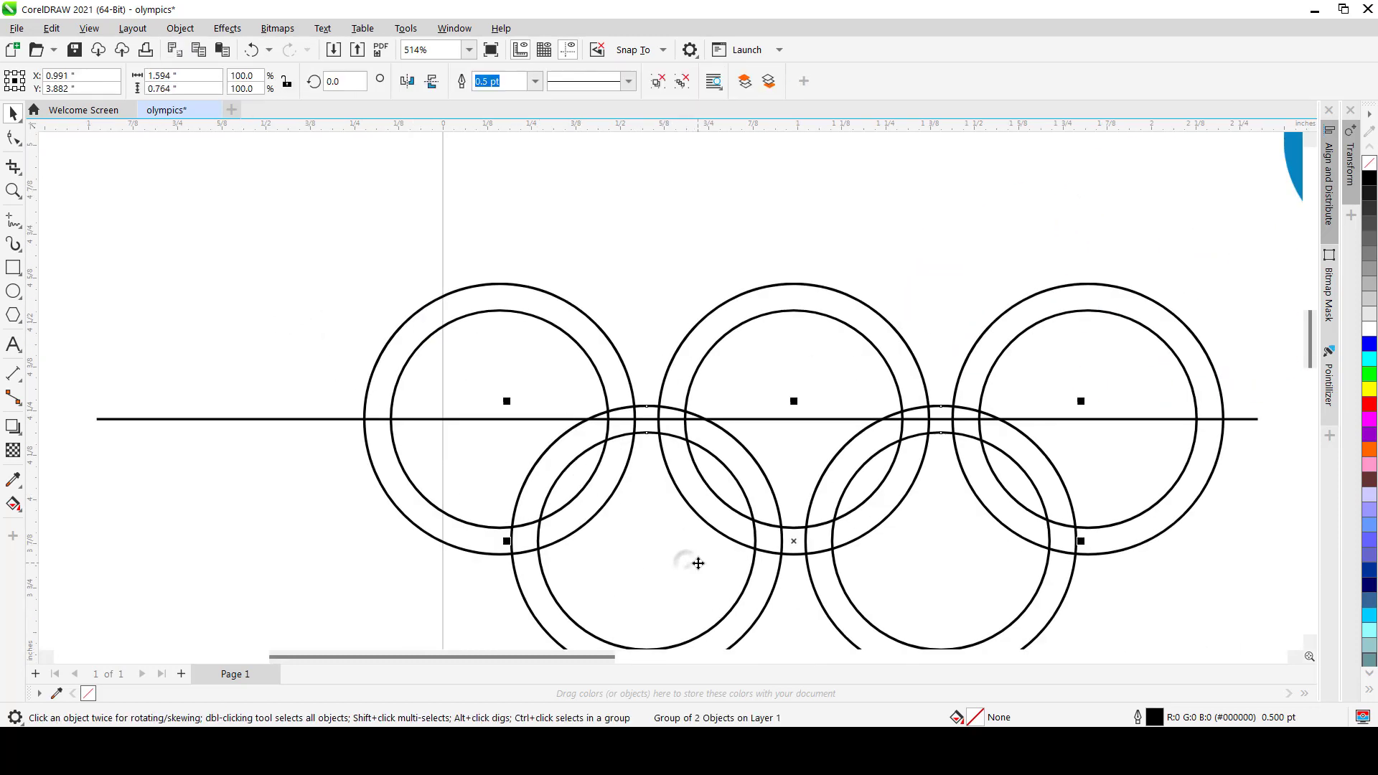
scroll(689, 563, down, 2)
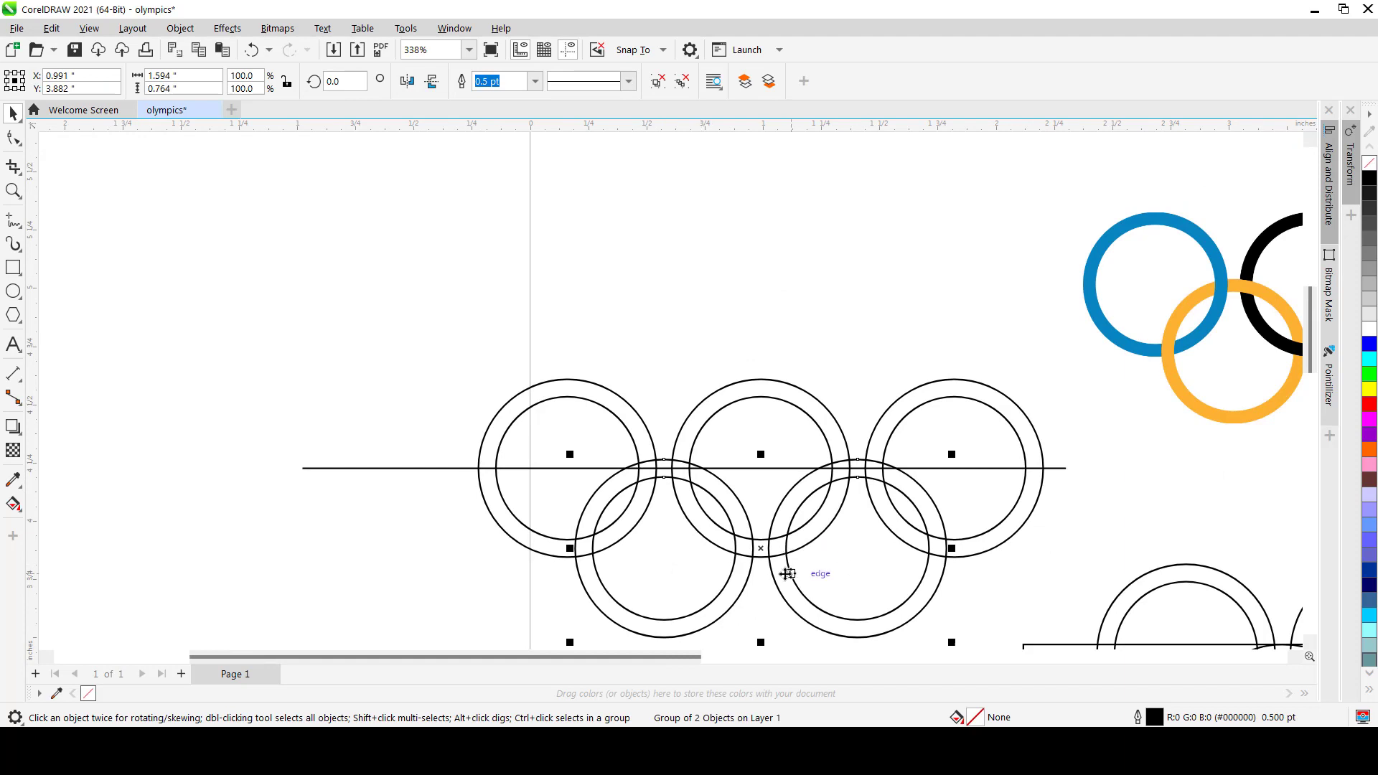
shift+click(435, 468)
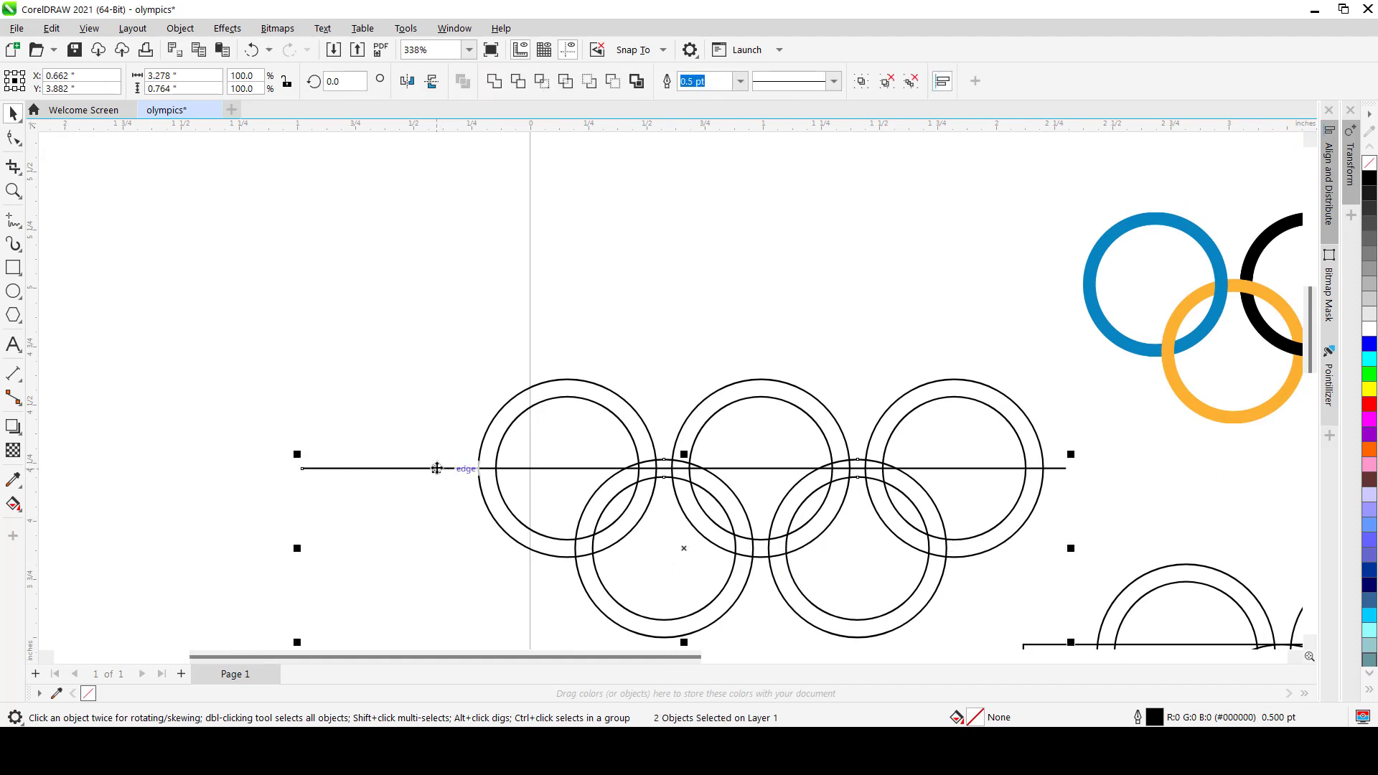
key(t)
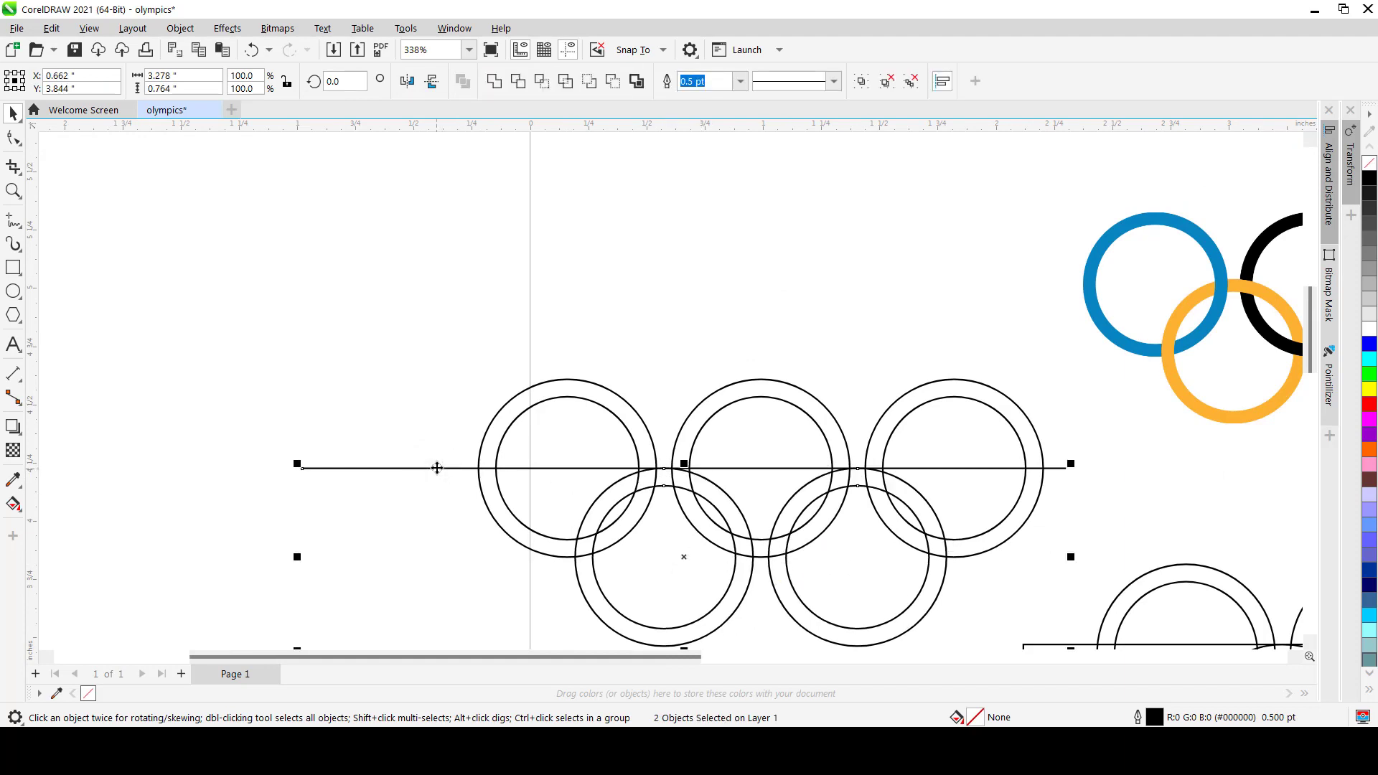
click(417, 552)
Delete the temporary horizontal guide line.
scroll(687, 495, up, 4)
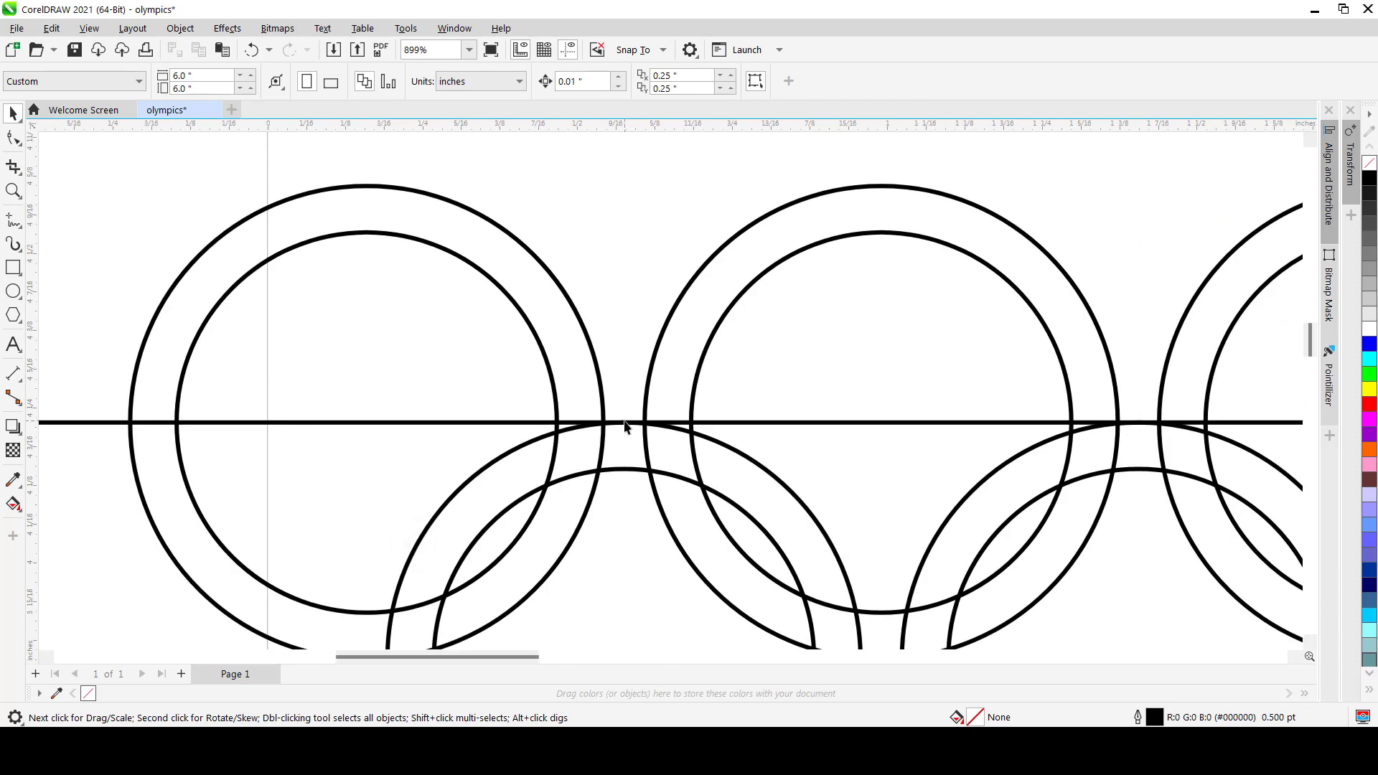
scroll(624, 425, down, 4)
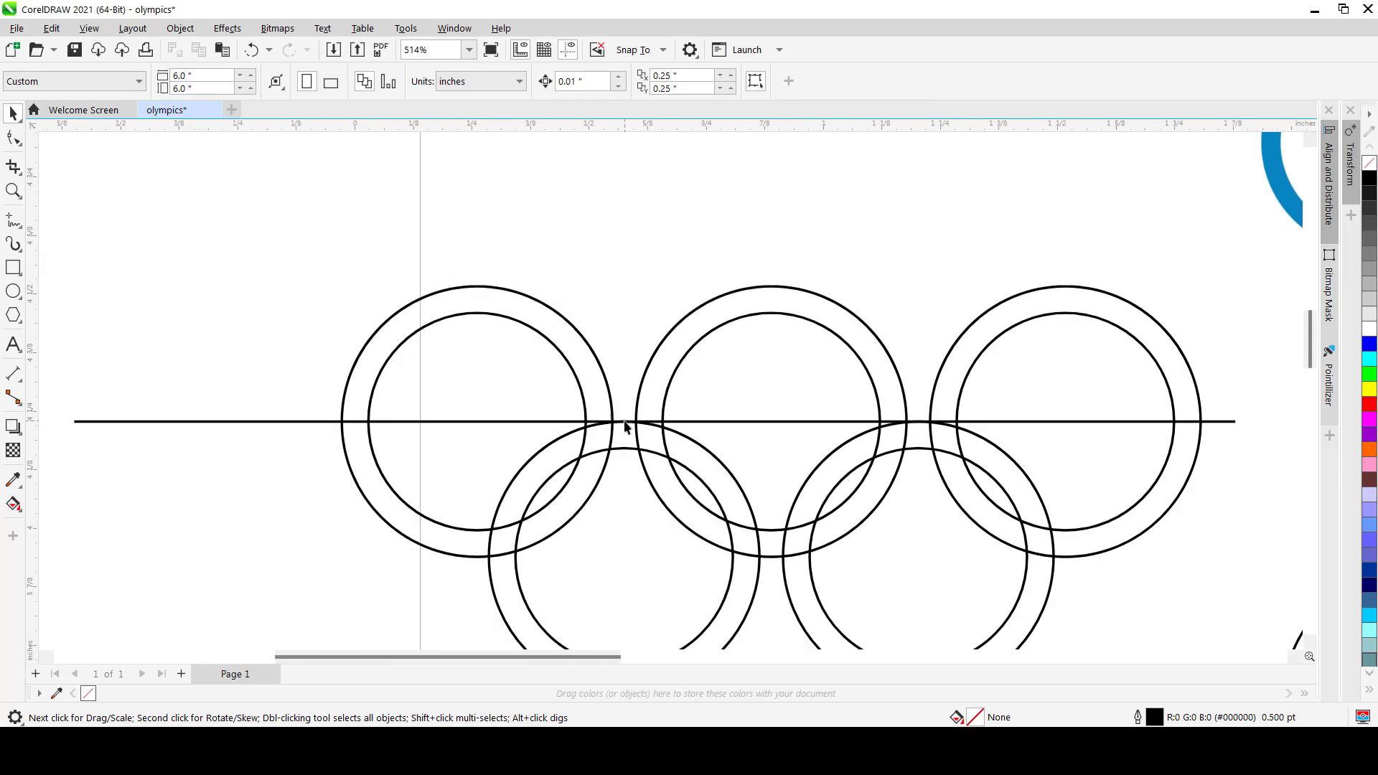
click(380, 424)
key(Delete)
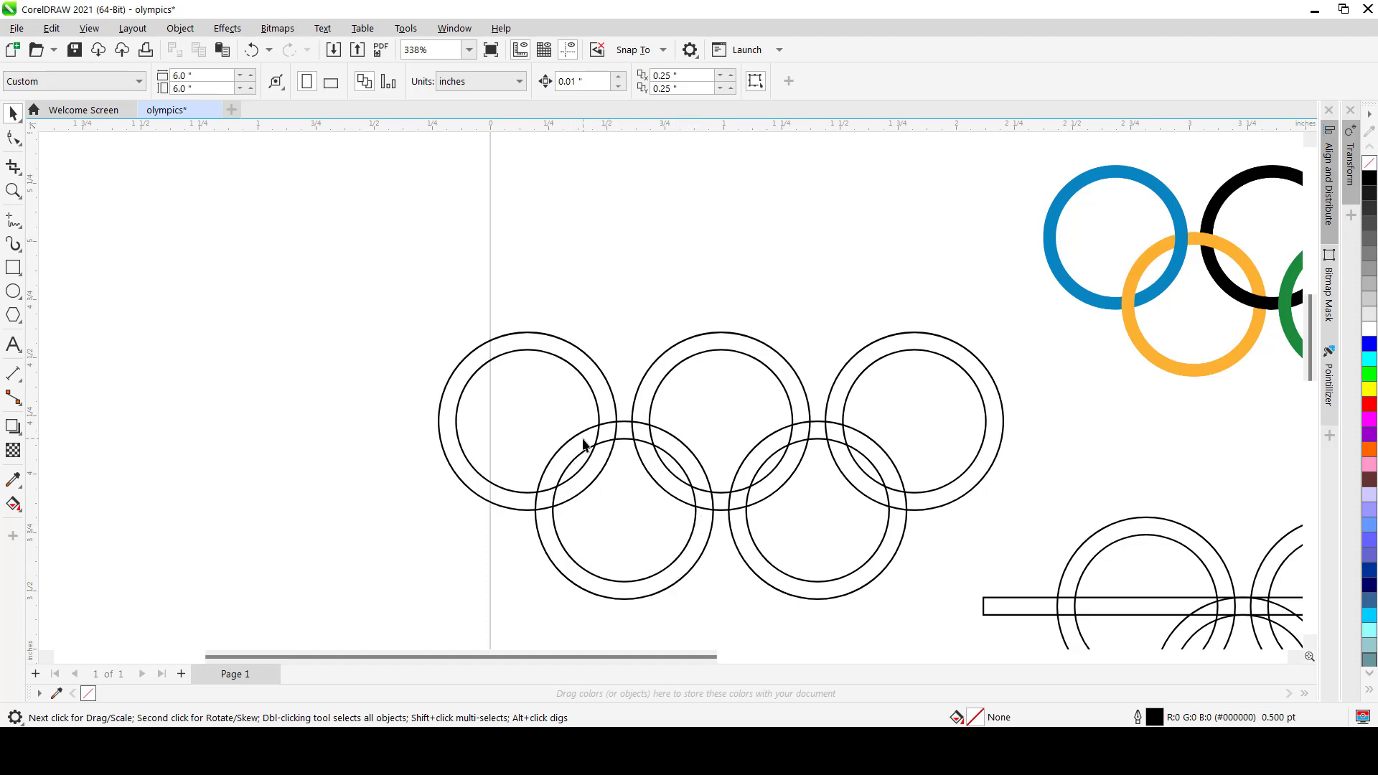
Inspect the rings, selecting the ring group and the long bar in turn.
scroll(570, 463, up, 3)
scroll(631, 459, down, 5)
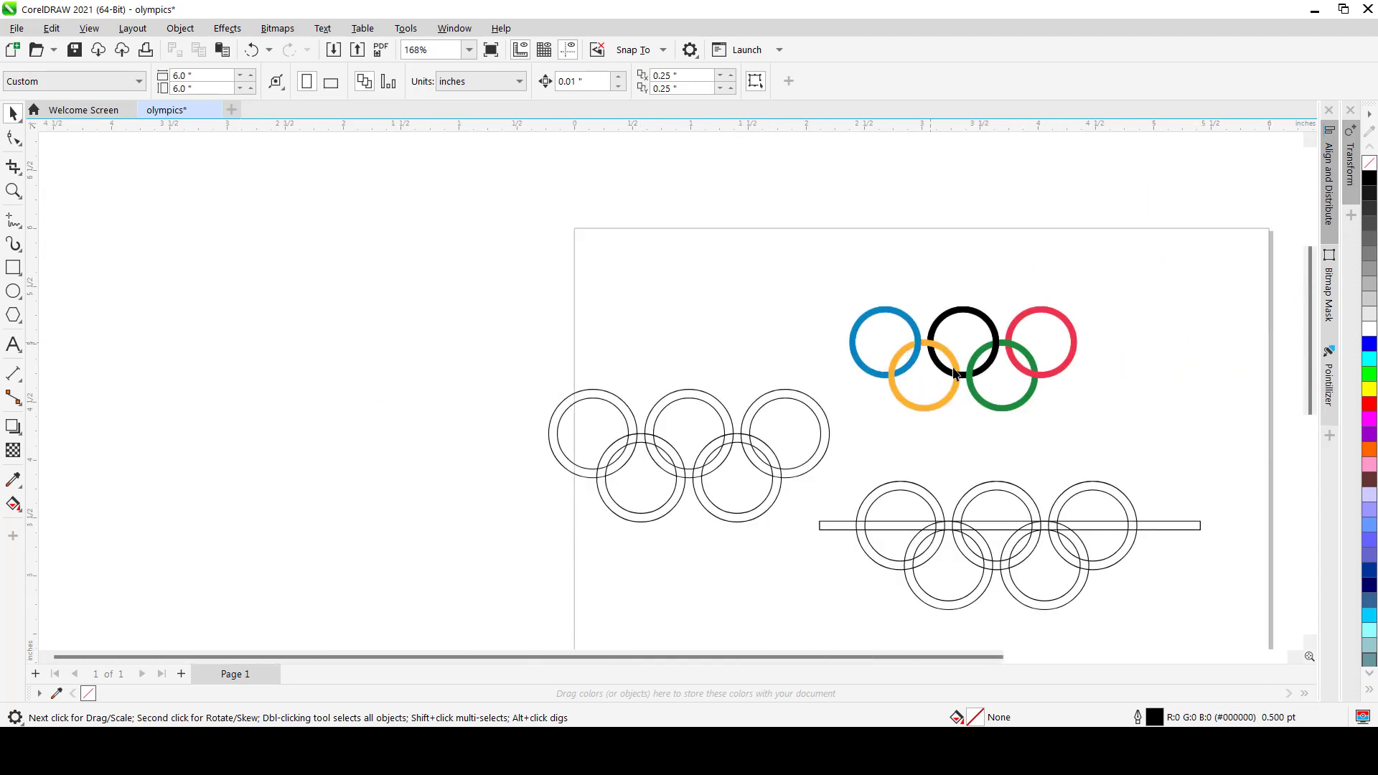
scroll(931, 544, up, 3)
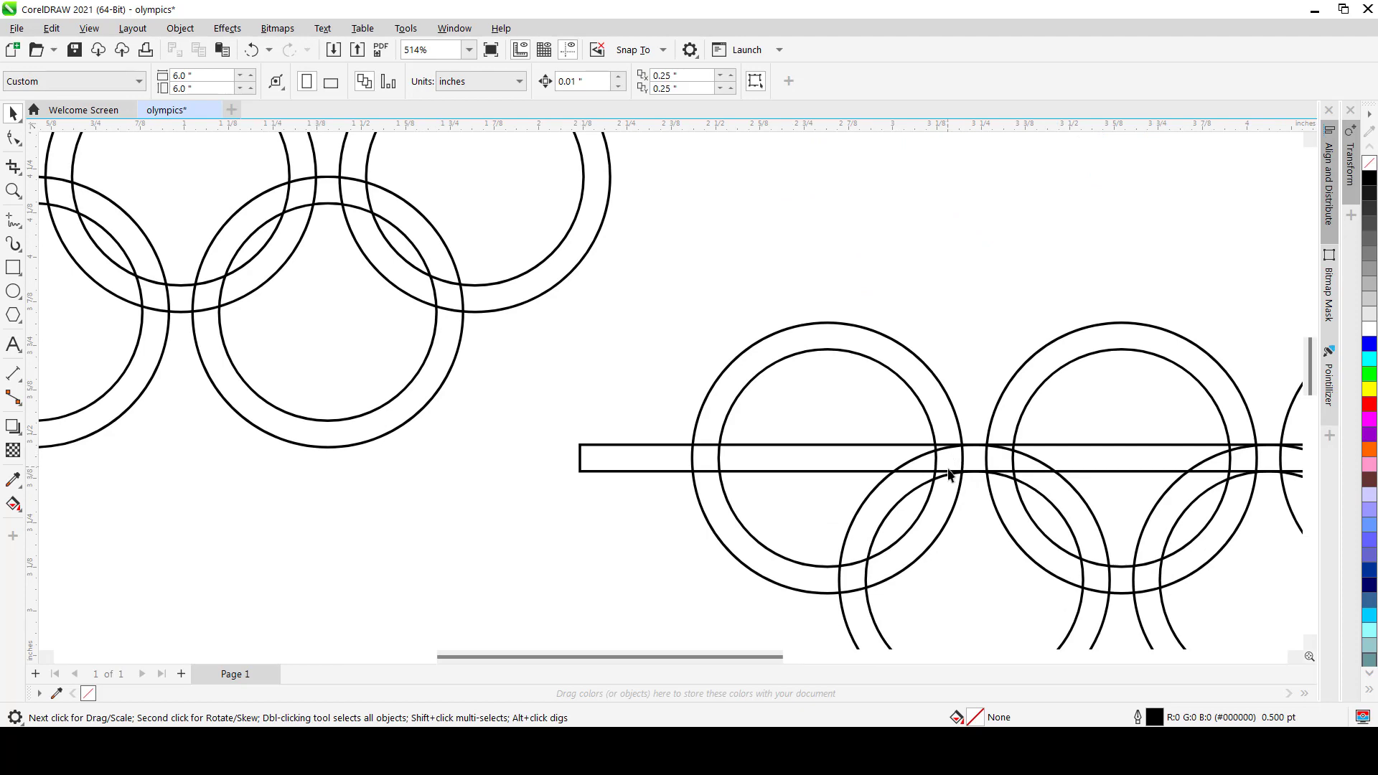
scroll(948, 477, down, 3)
scroll(949, 476, up, 6)
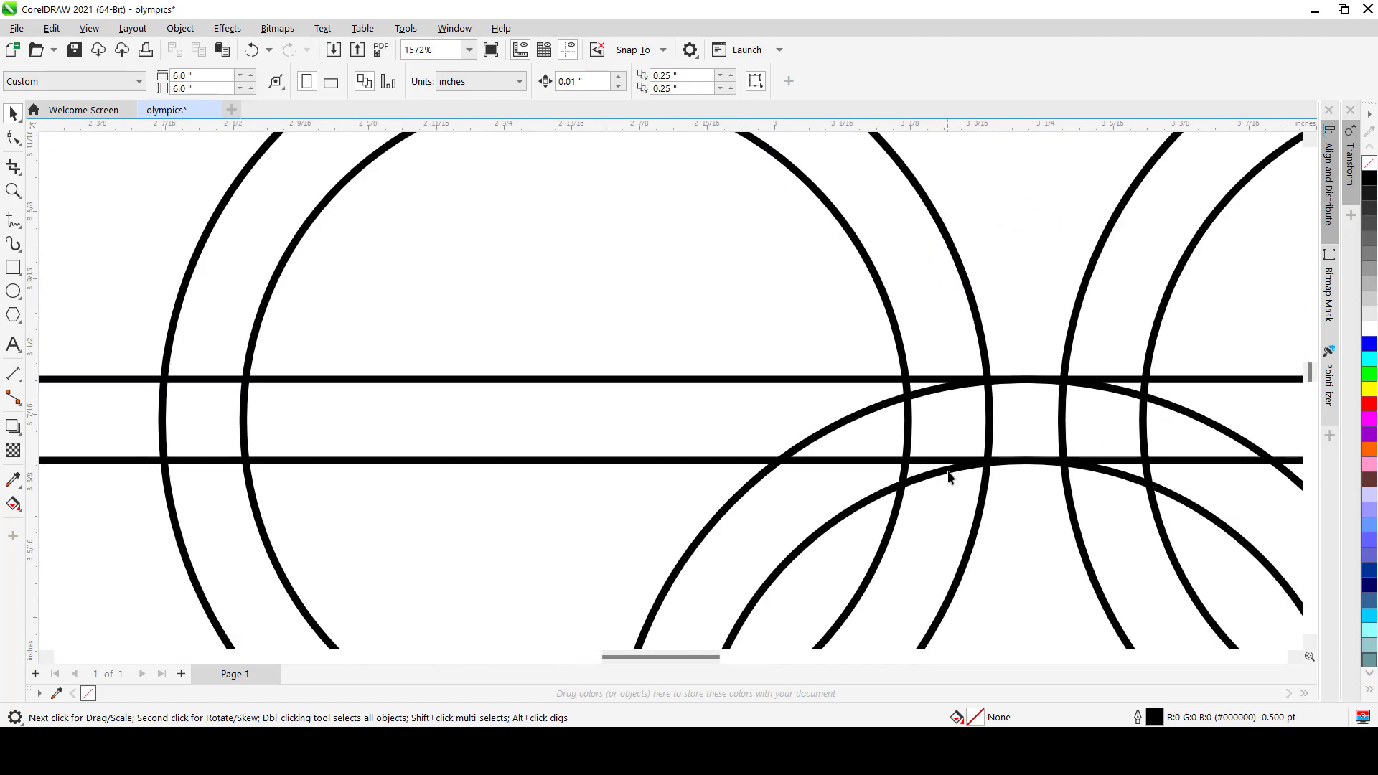
click(956, 460)
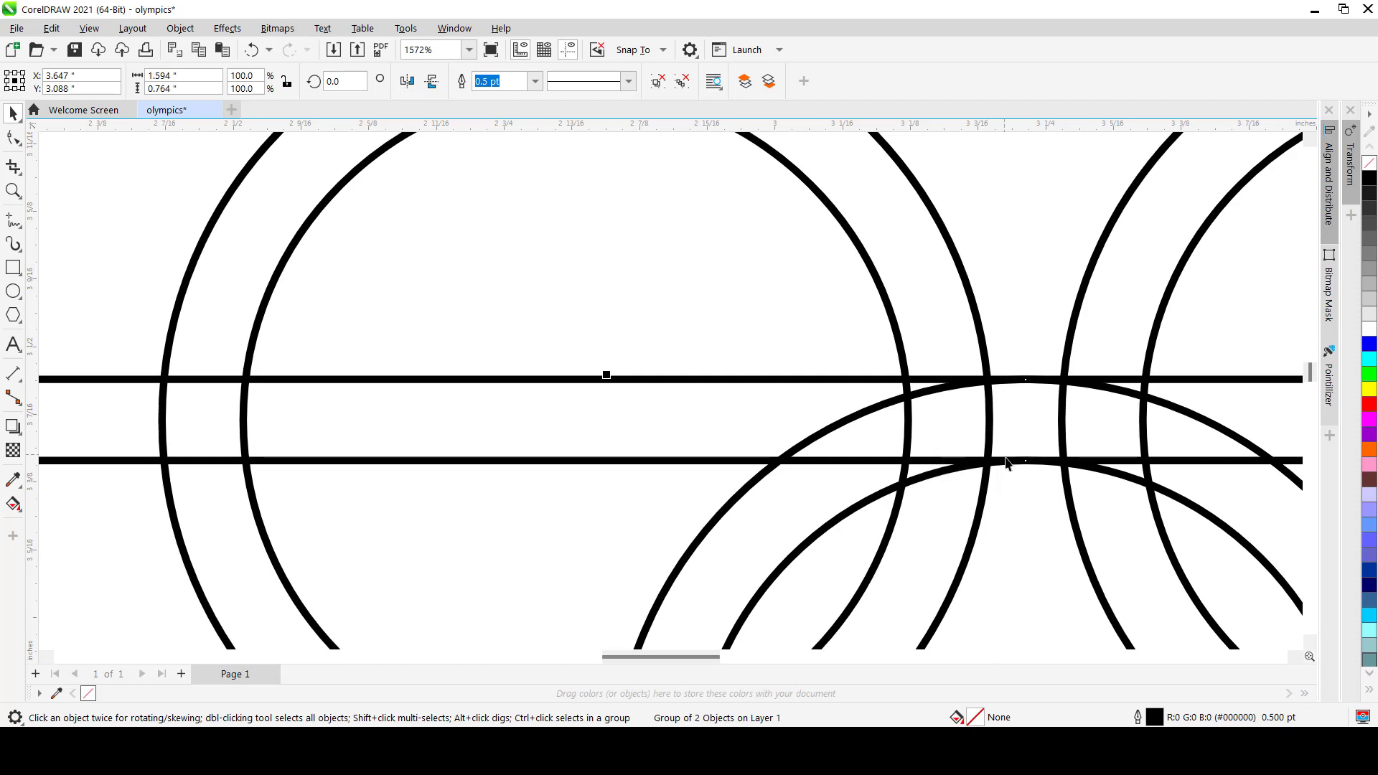
scroll(583, 425, down, 3)
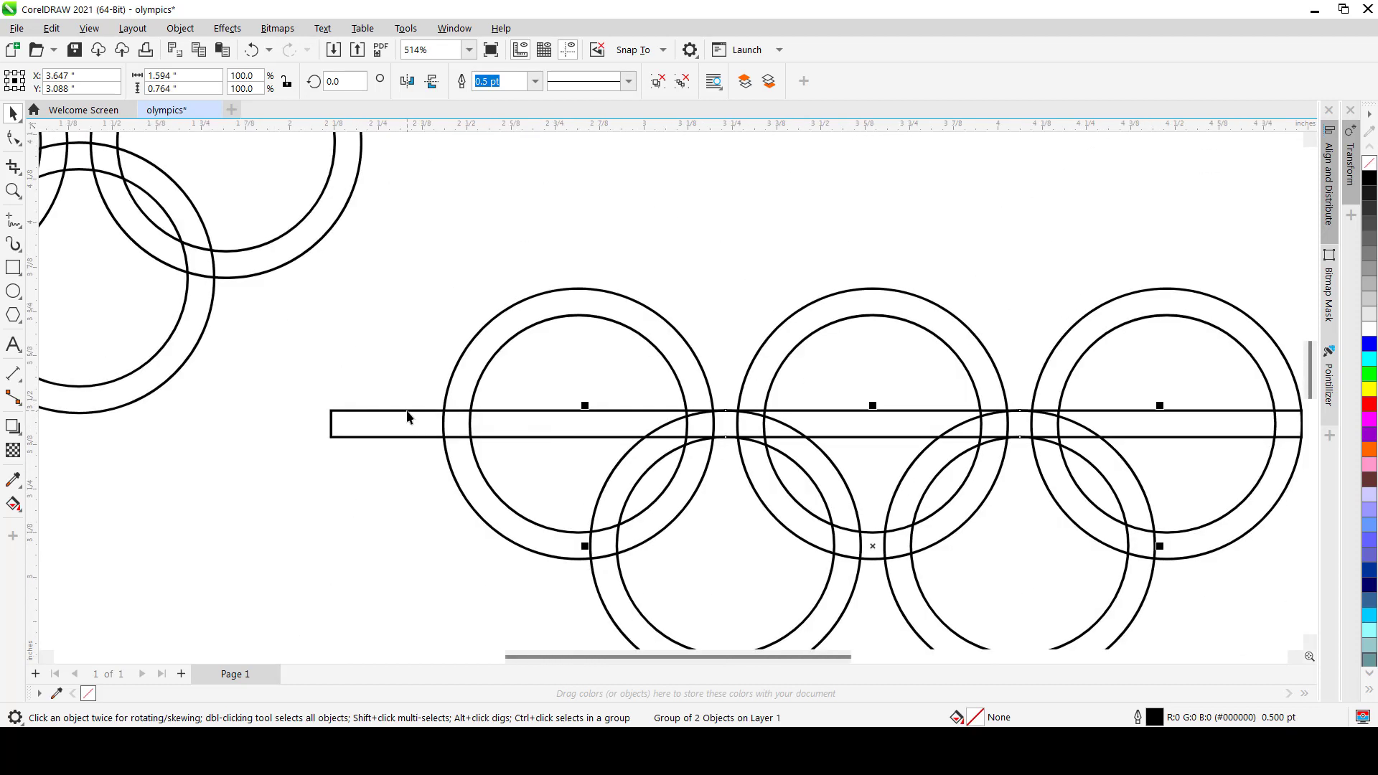
click(407, 415)
click(409, 436)
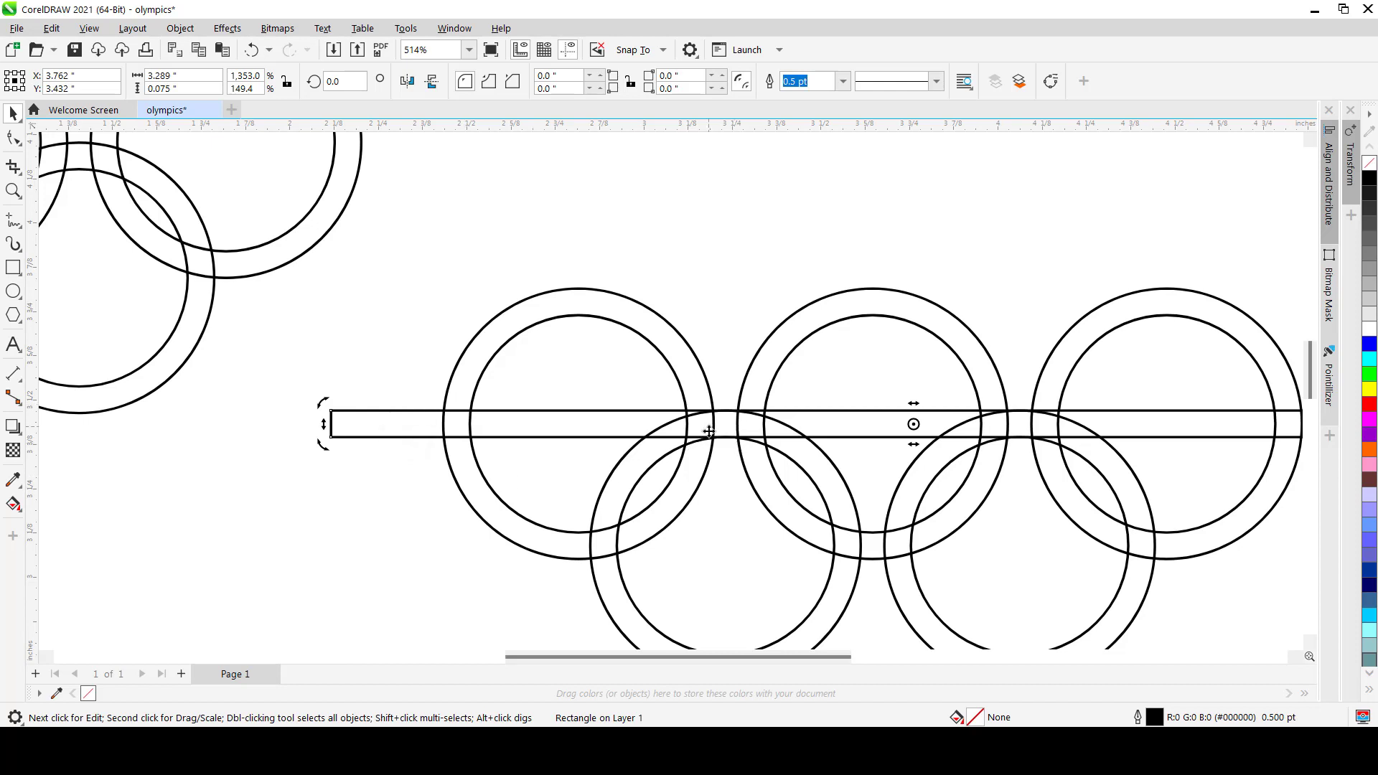
scroll(709, 430, up, 2)
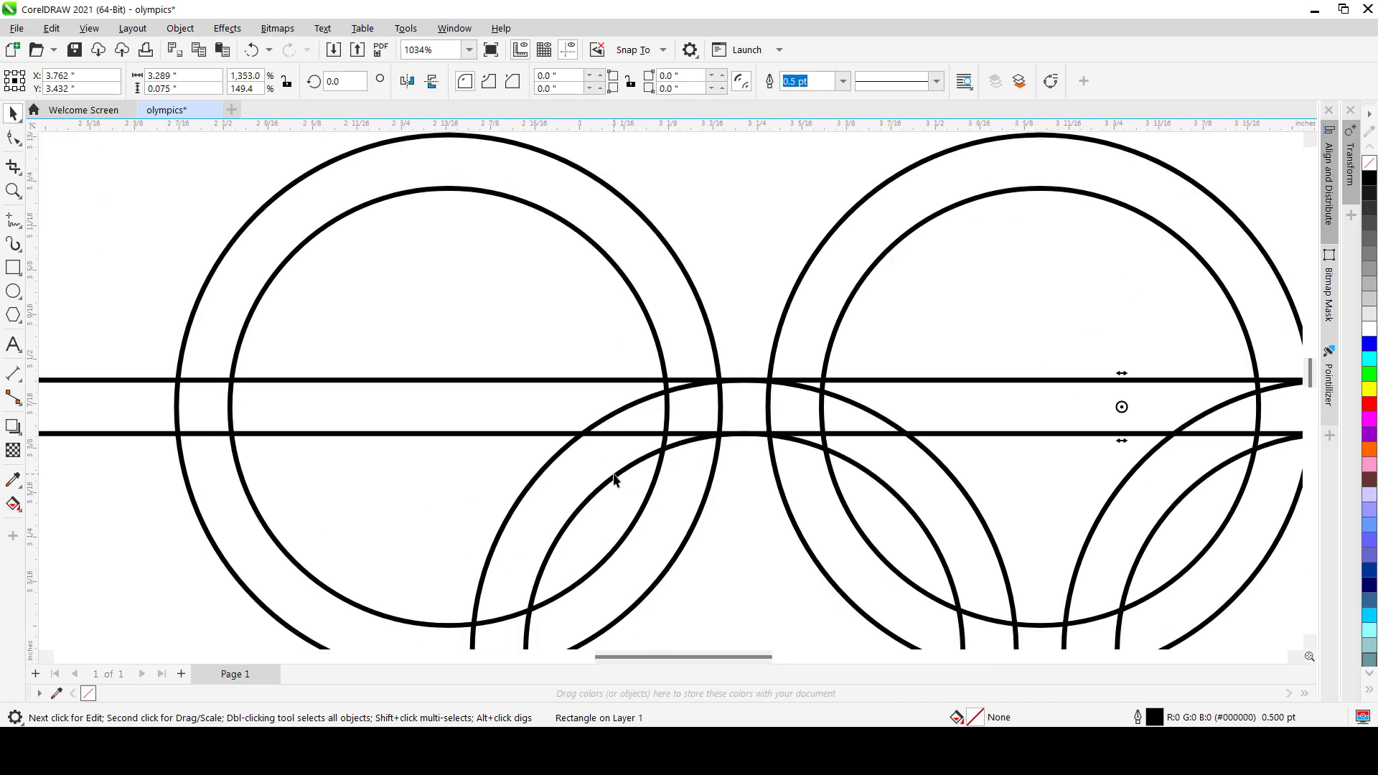
click(616, 479)
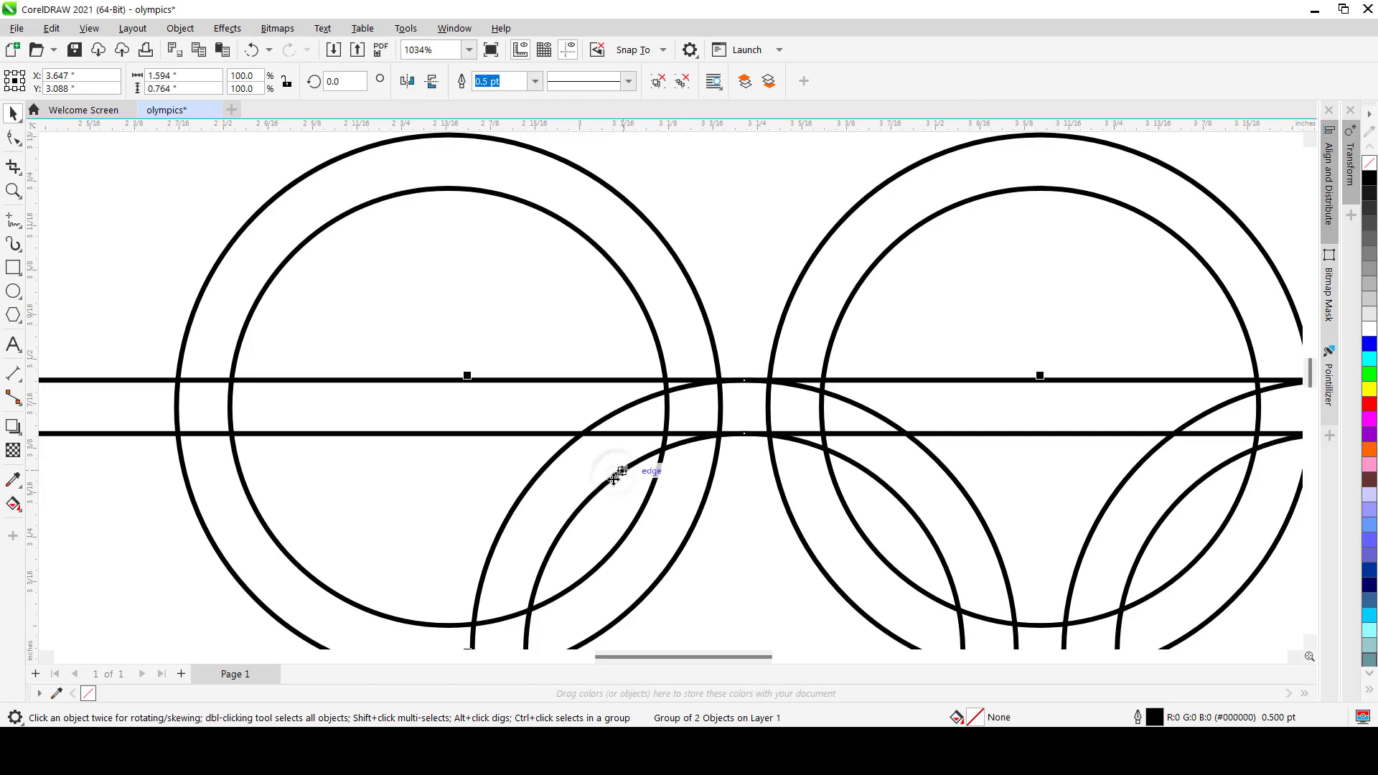
Delete the spare outline ring set.
scroll(778, 398, down, 3)
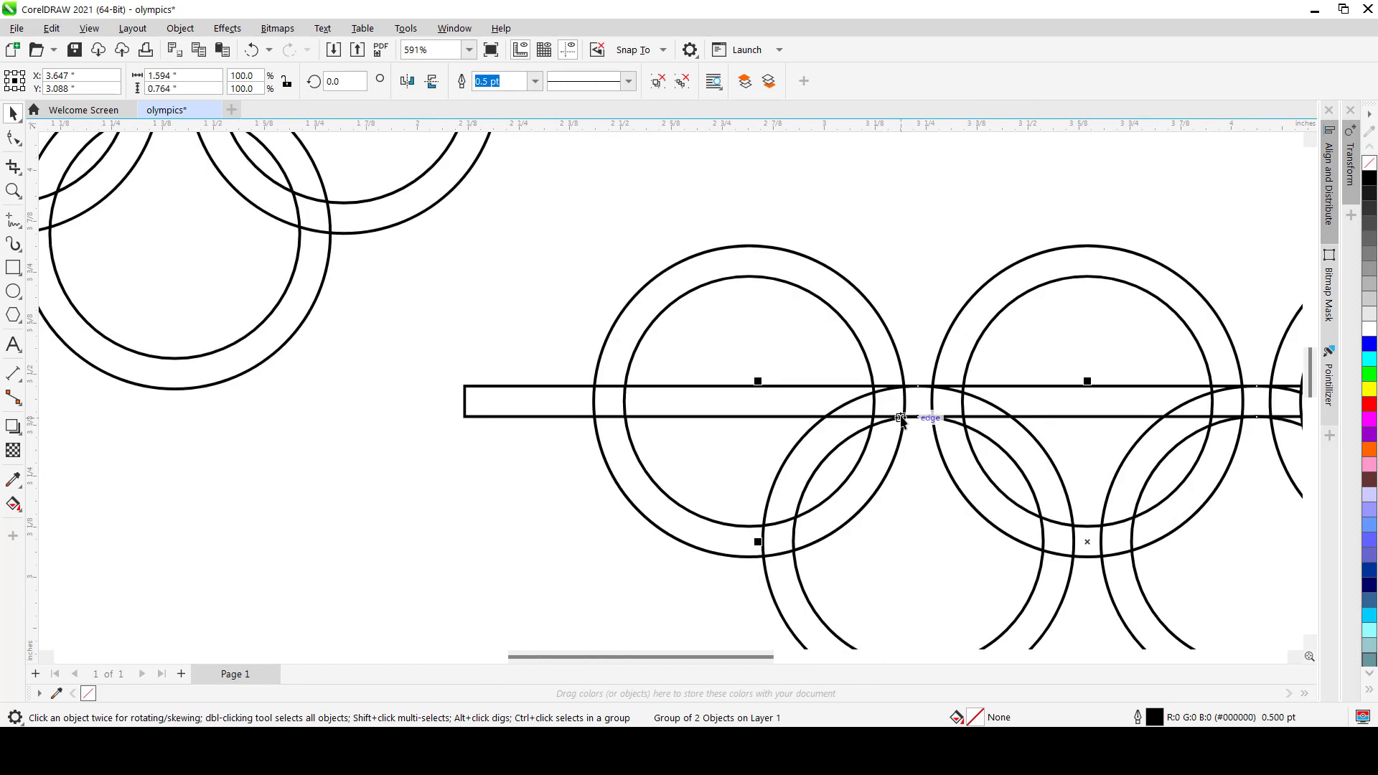
scroll(922, 396, up, 3)
scroll(930, 358, up, 1)
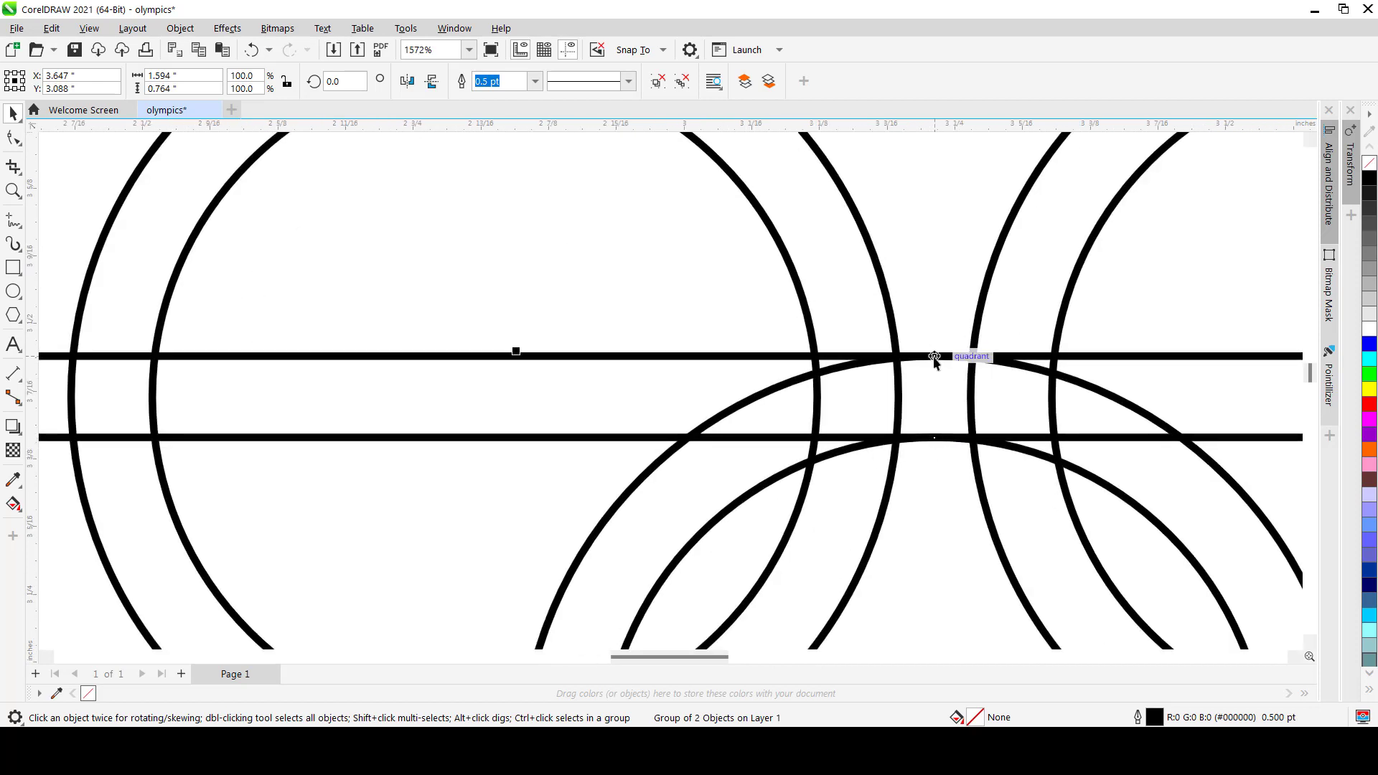
scroll(945, 446, down, 7)
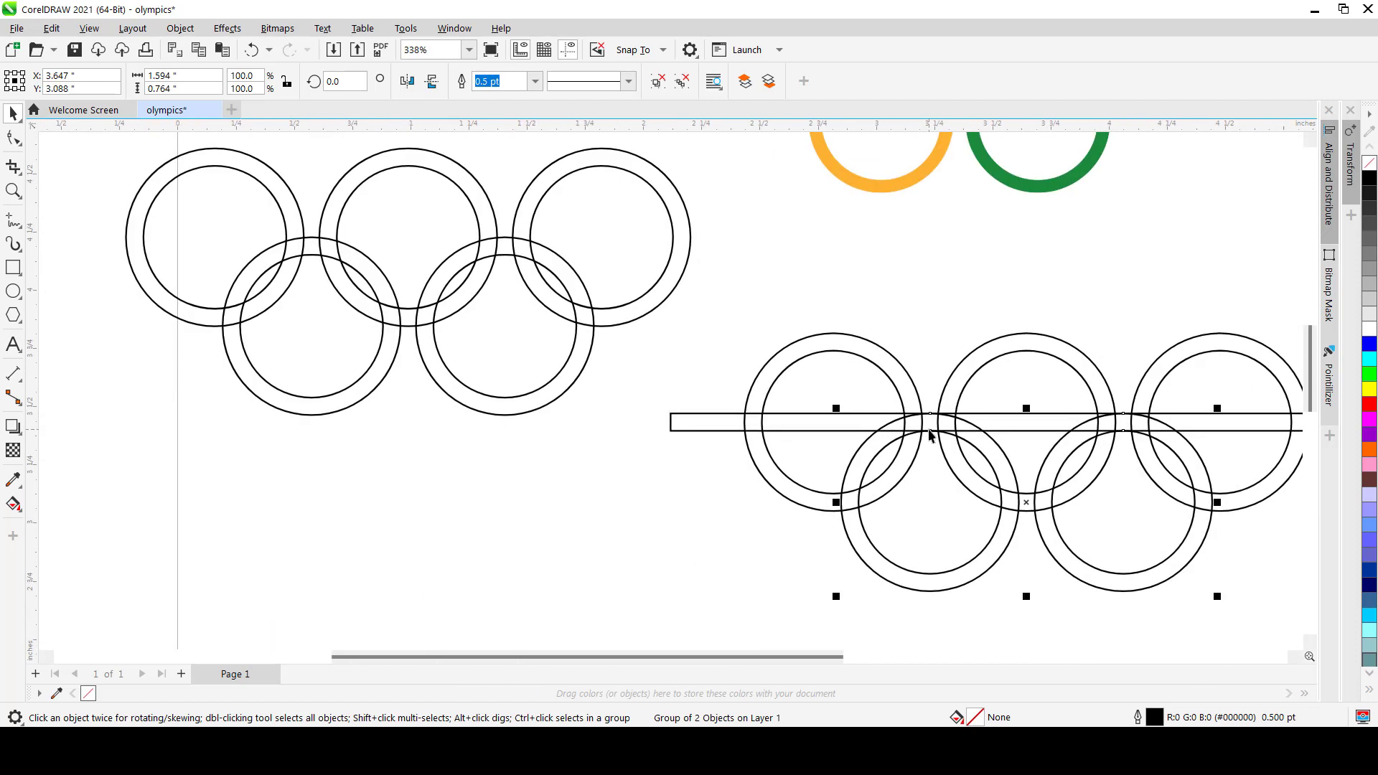
click(489, 410)
drag(493, 298, 847, 445)
key(Delete)
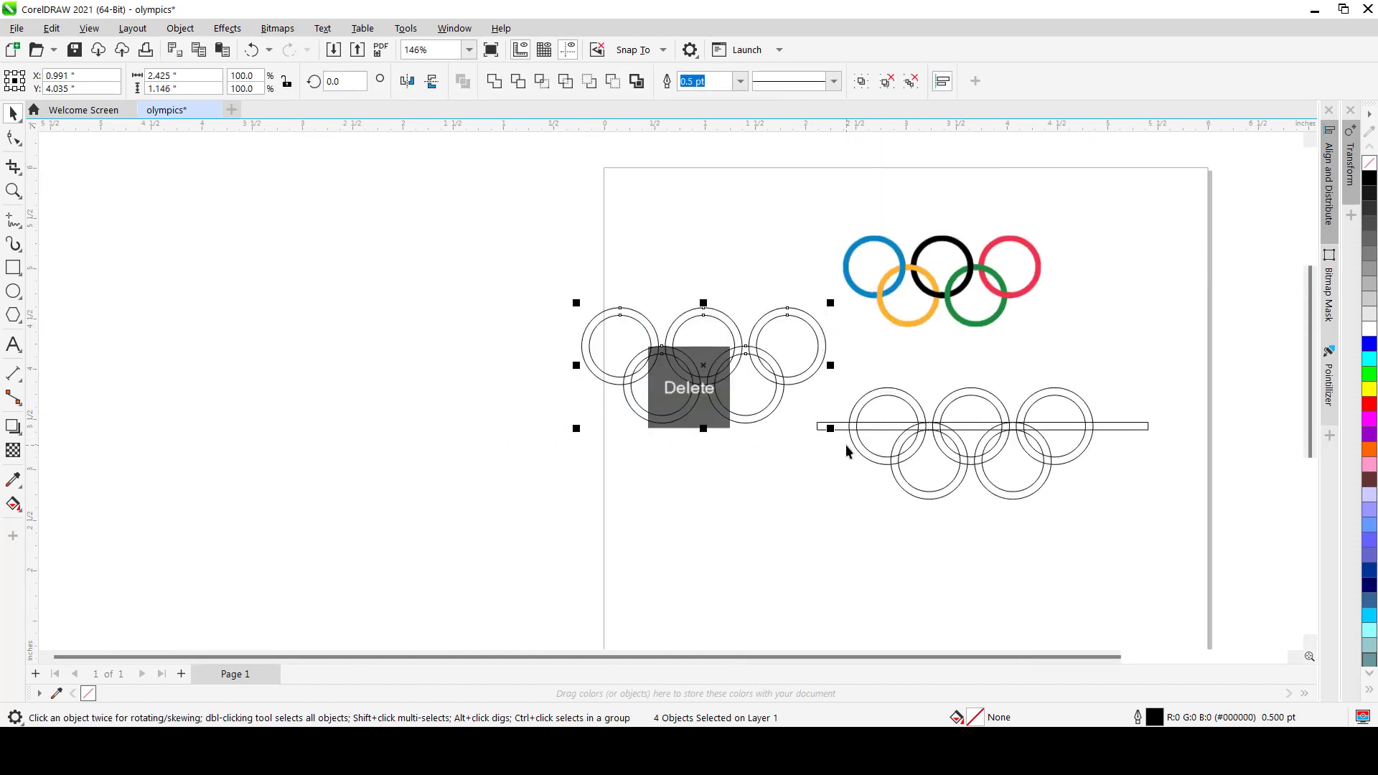
Delete the long bar across the remaining rings.
scroll(828, 446, up, 2)
click(816, 392)
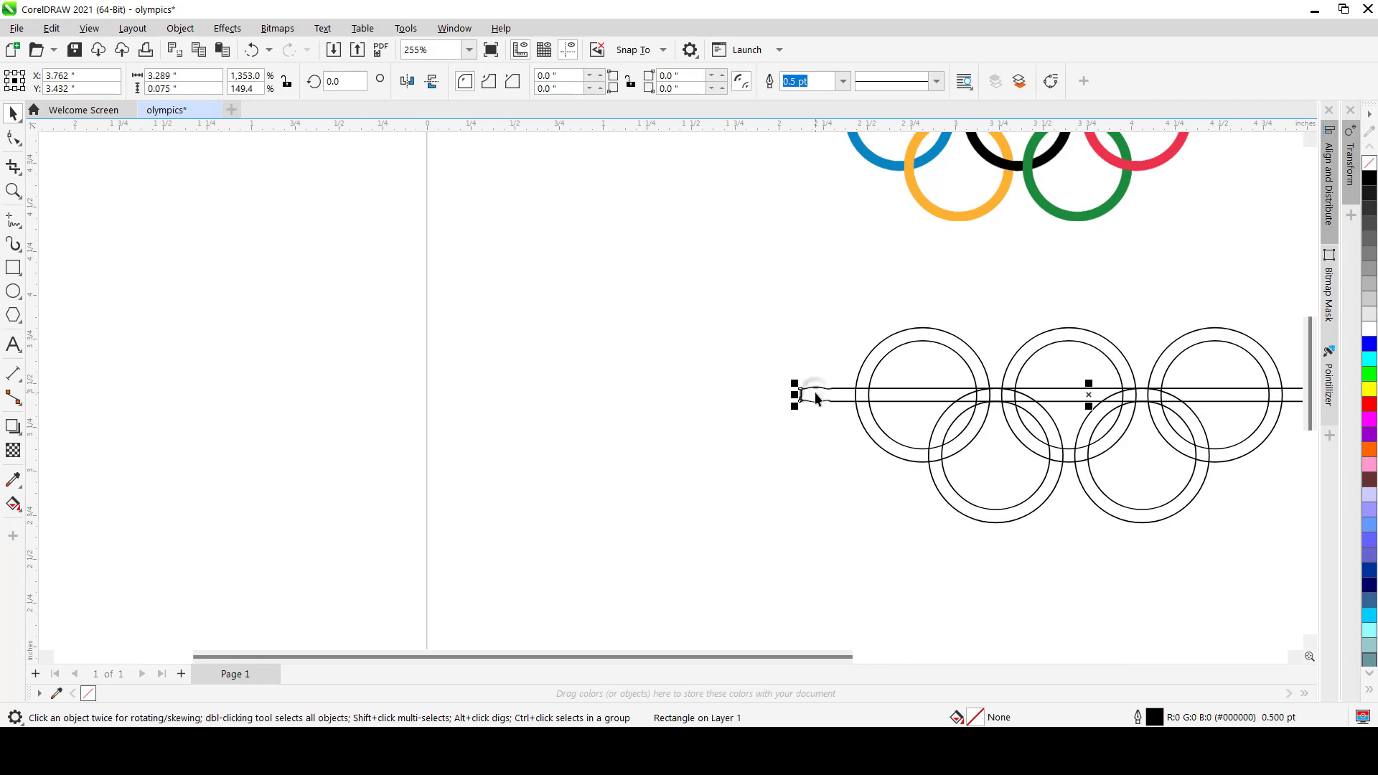
key(Delete)
scroll(760, 428, down, 1)
scroll(760, 428, down, 1)
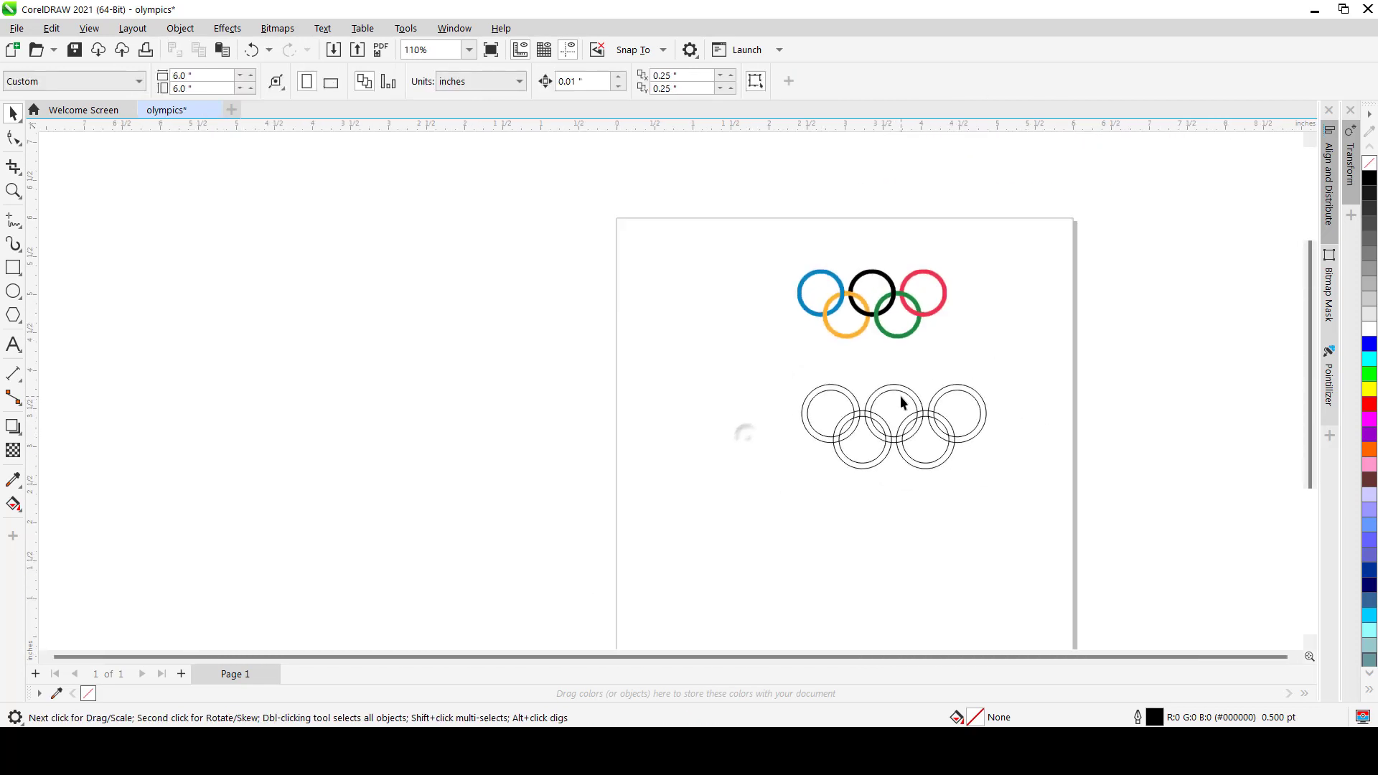
scroll(901, 396, up, 2)
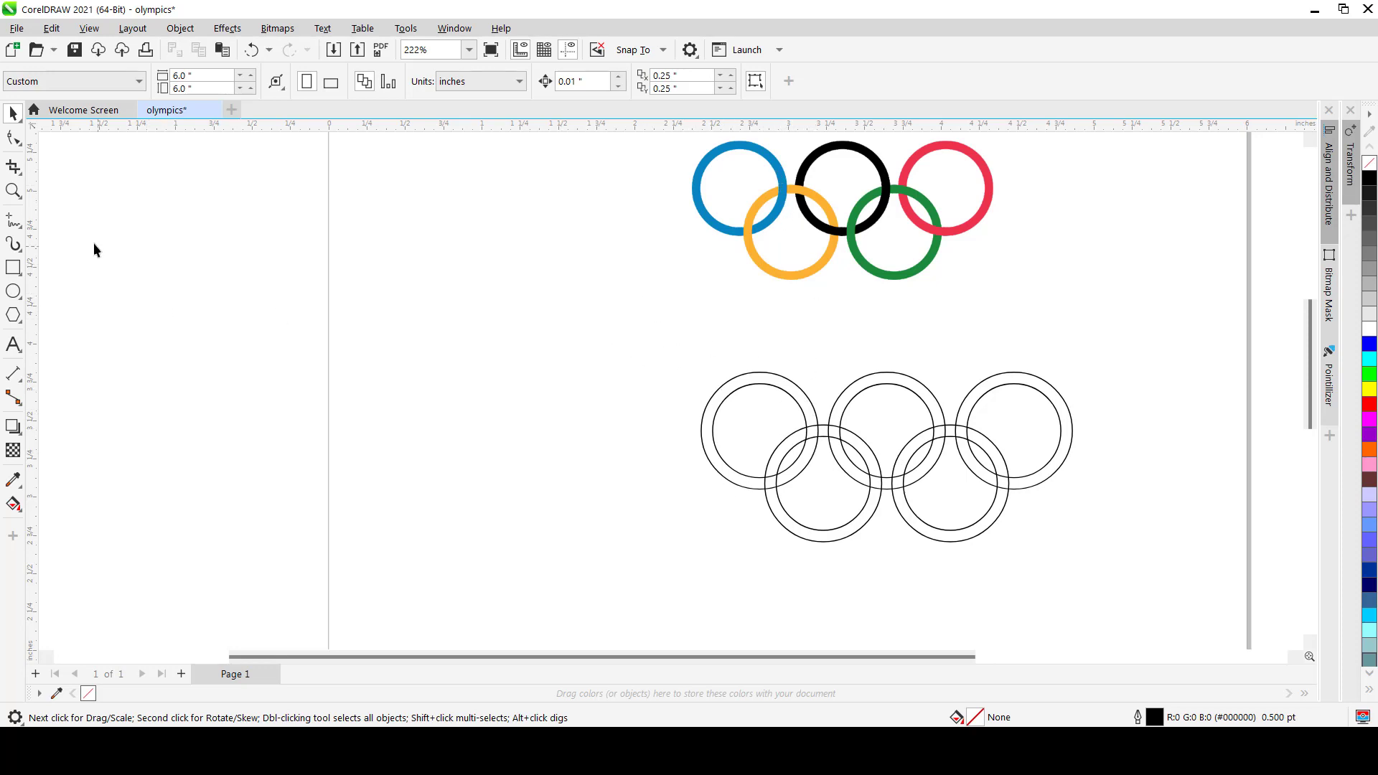
Draw a small square beside the rings and duplicate it into a row of five.
click(13, 267)
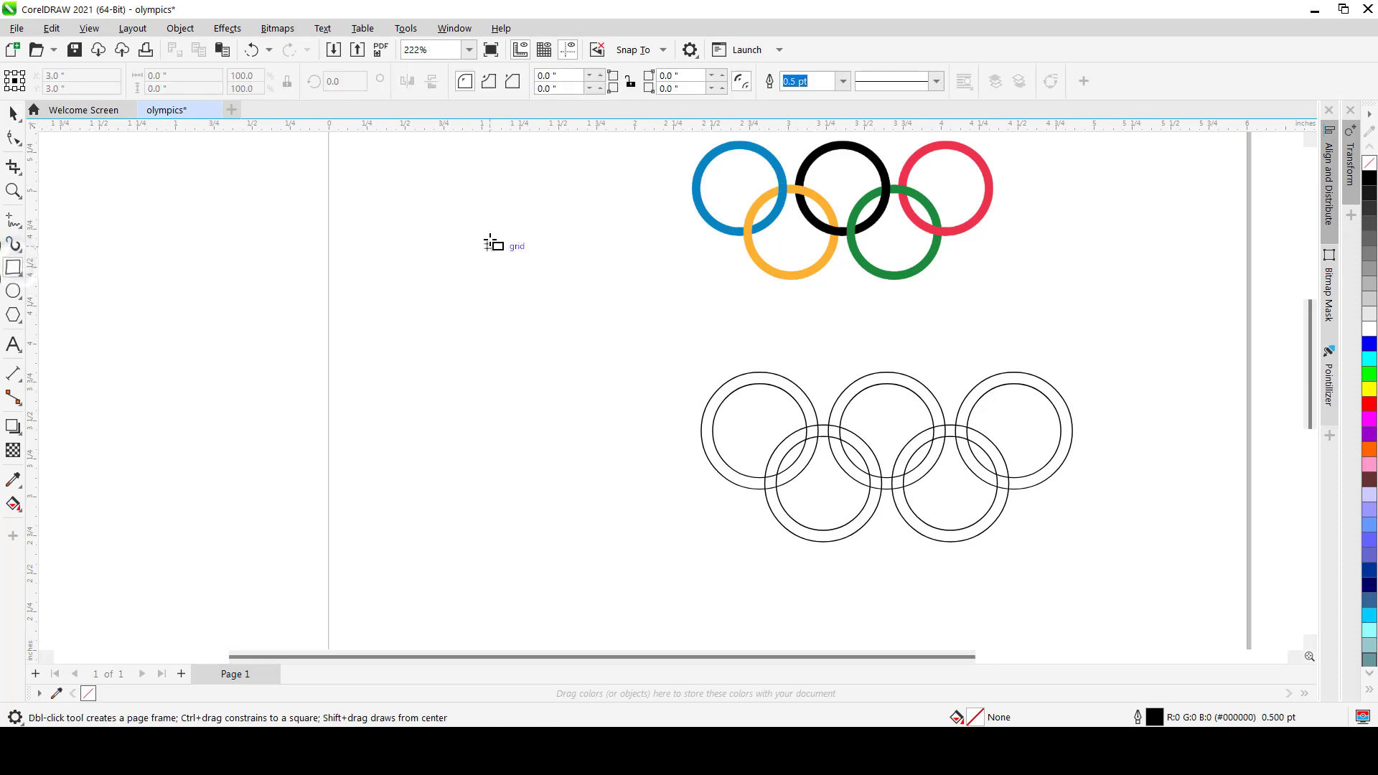
drag(490, 245, 522, 275)
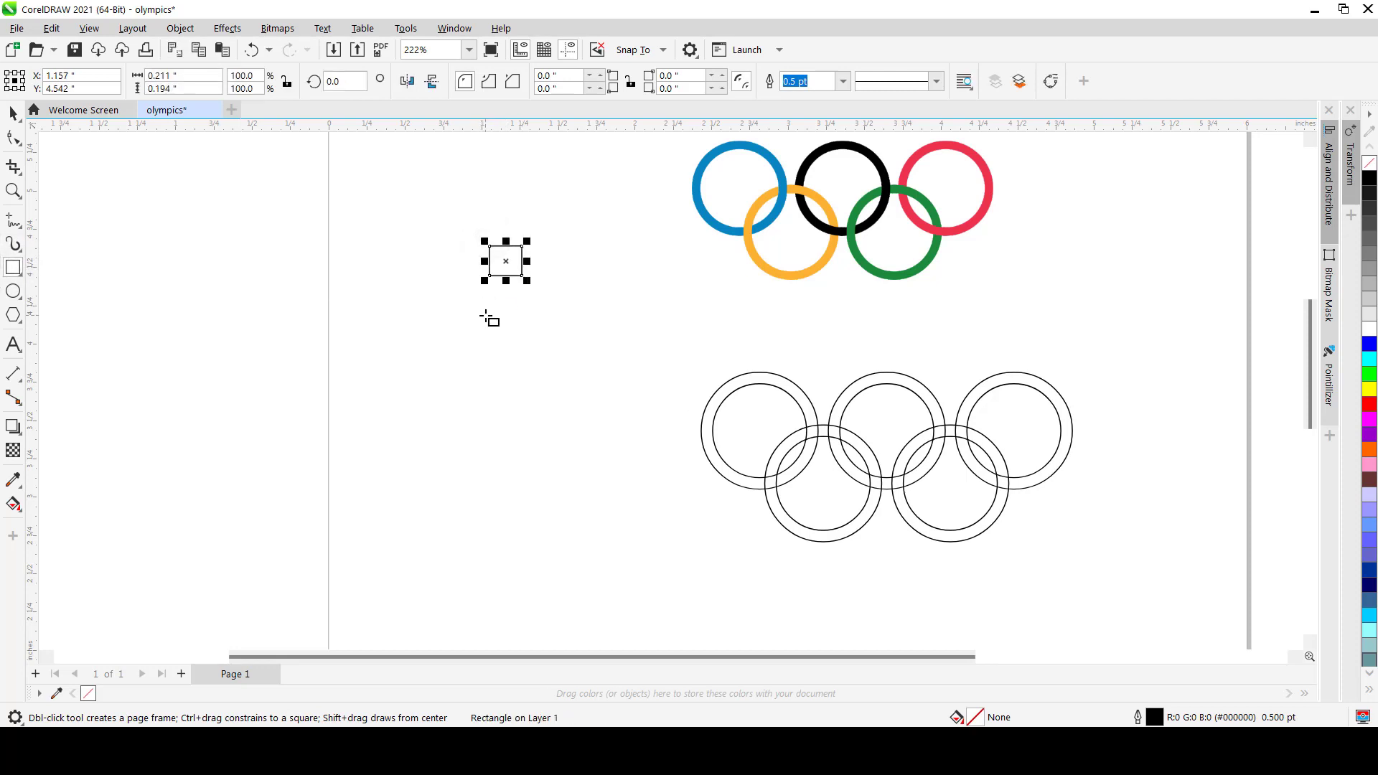
key(space)
key(ctrl+d)
drag(544, 237, 547, 260)
key(ctrl+d)
key(ctrl+d)
key(ctrl+d)
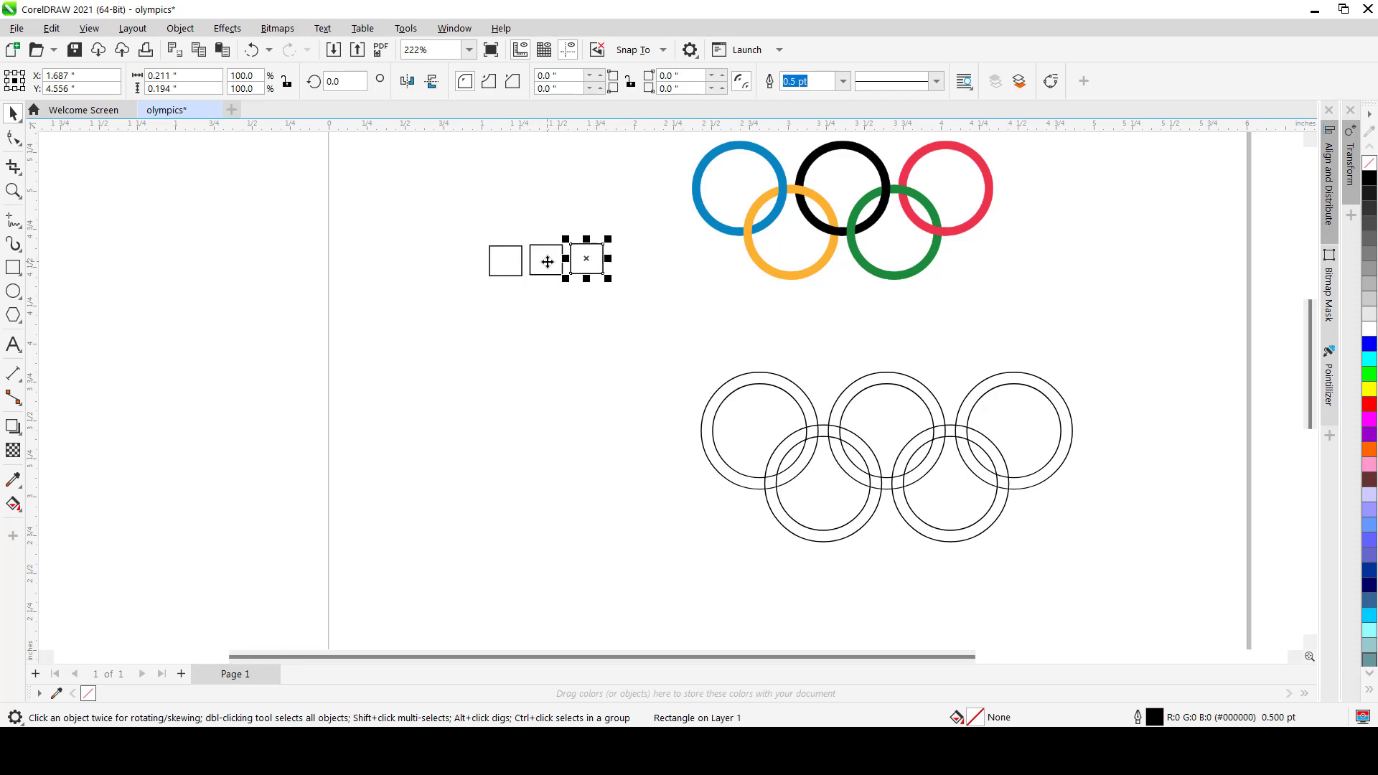
Fill the first two squares with blue and black sampled from the reference rings.
click(14, 479)
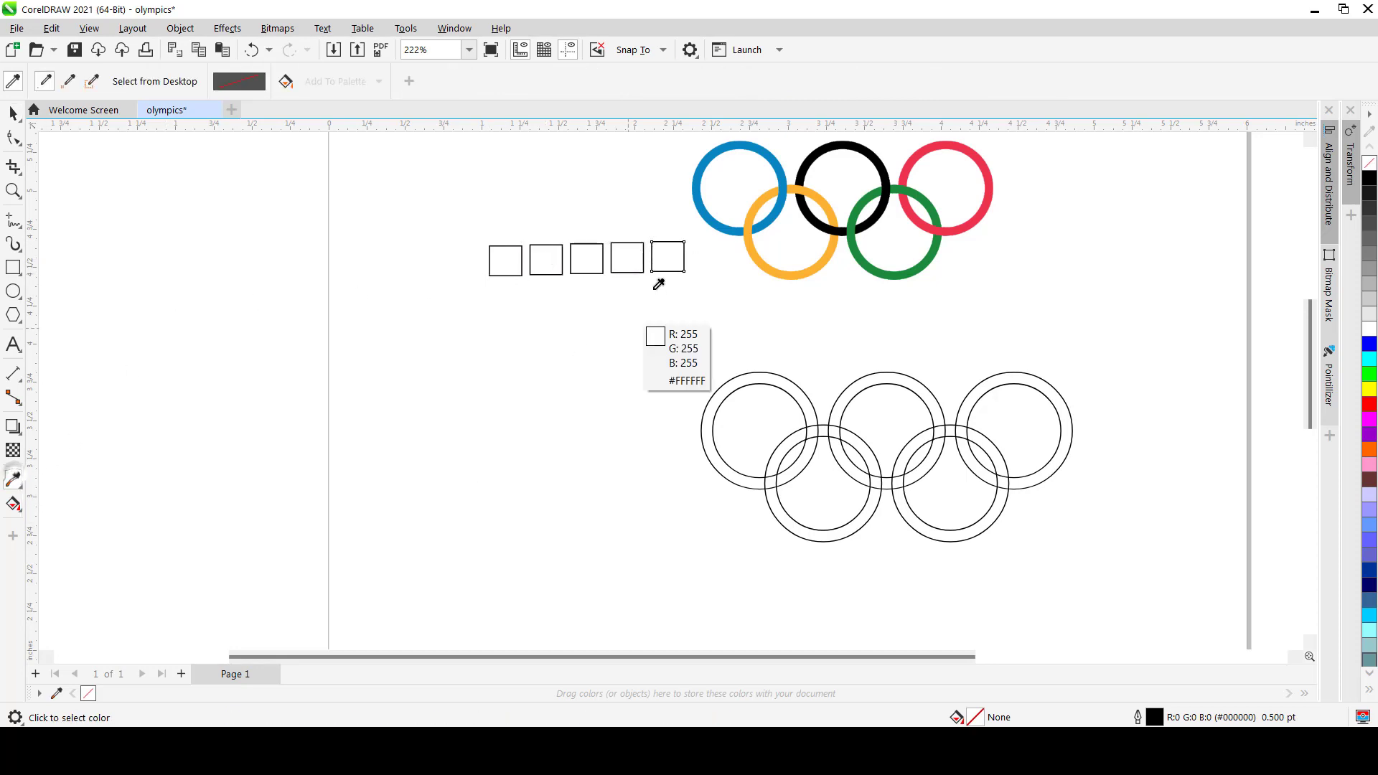
click(695, 190)
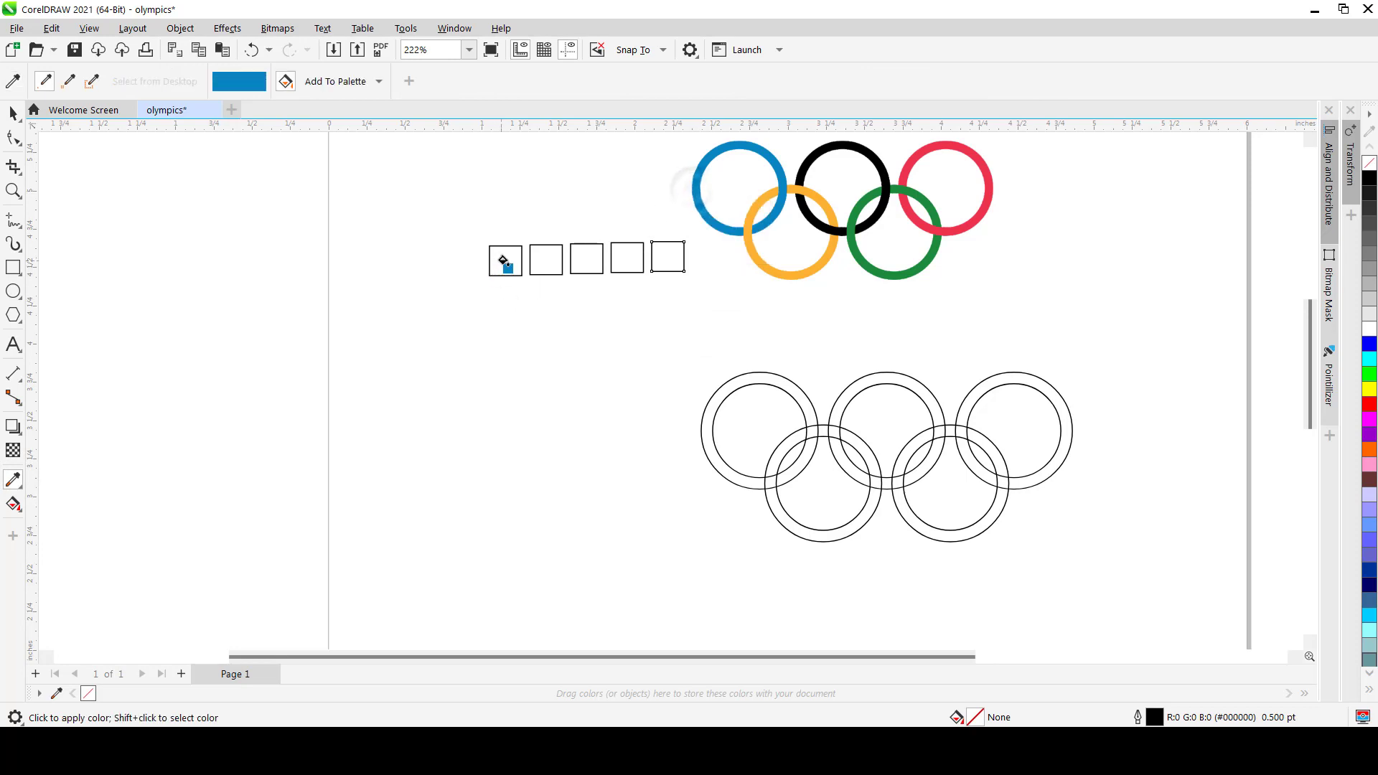
click(504, 259)
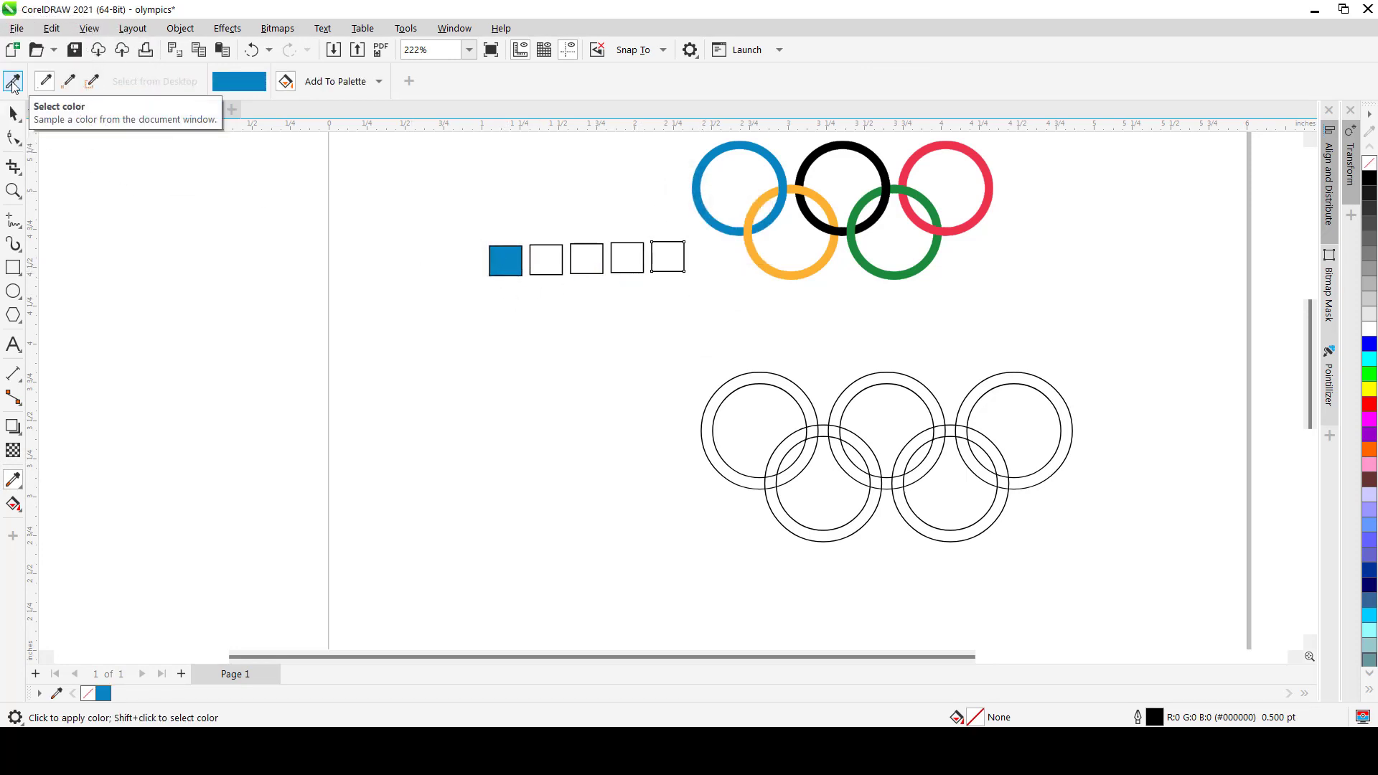
click(15, 84)
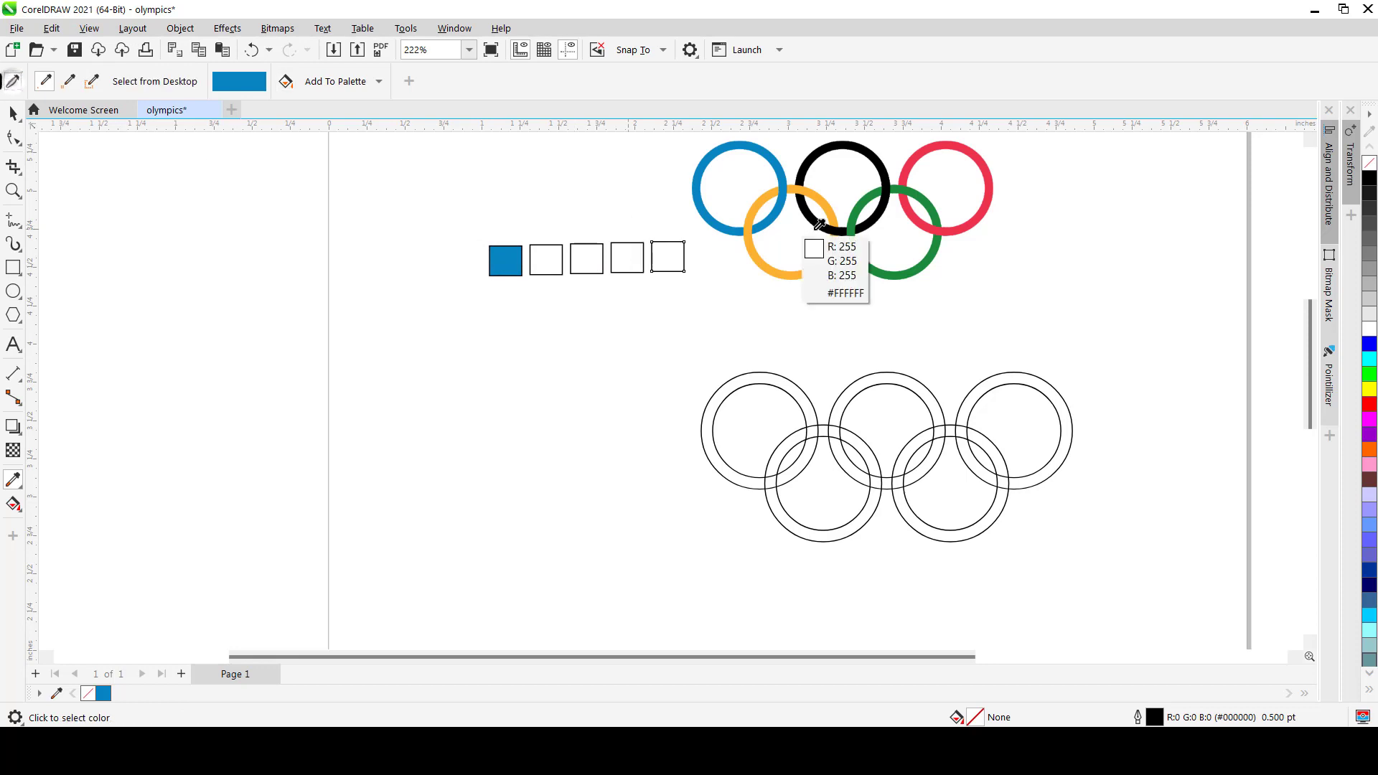
click(827, 141)
click(545, 259)
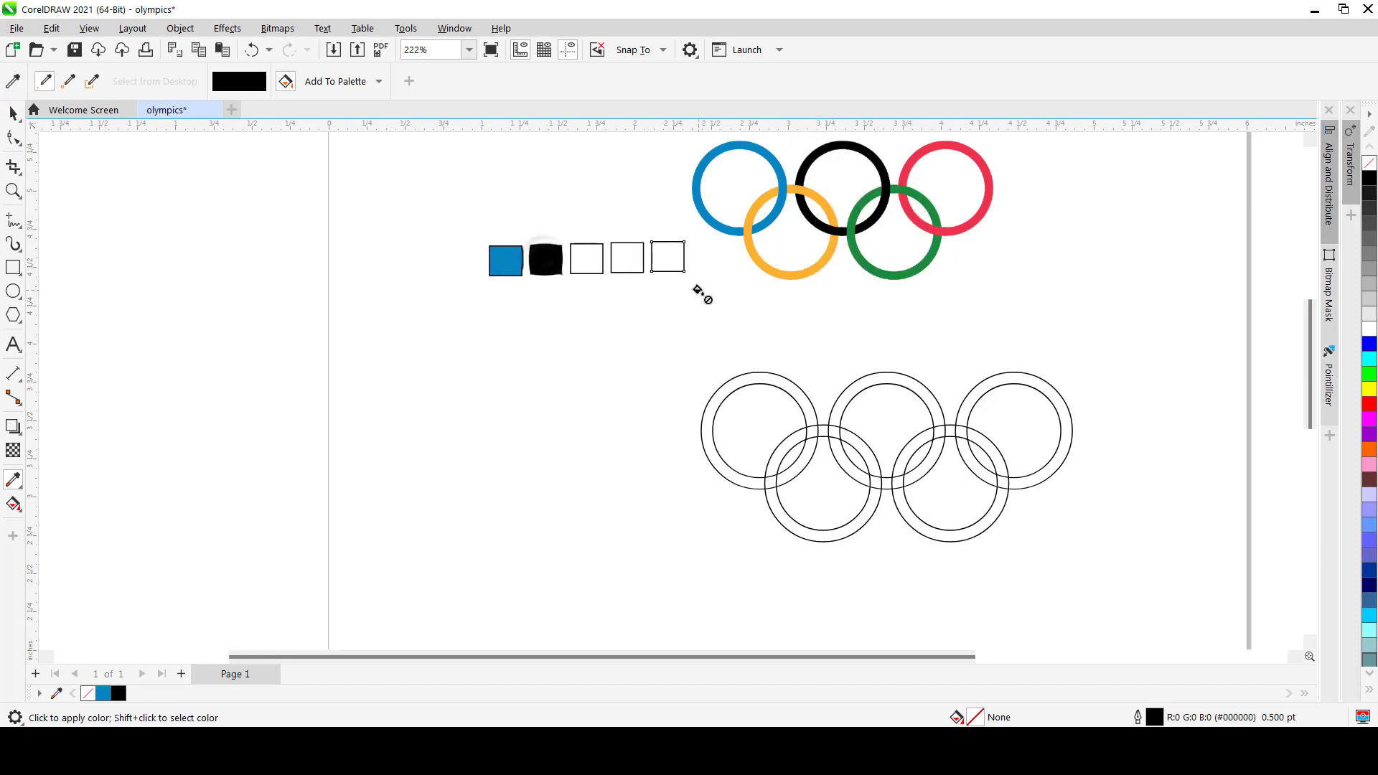
key(space)
key(space)
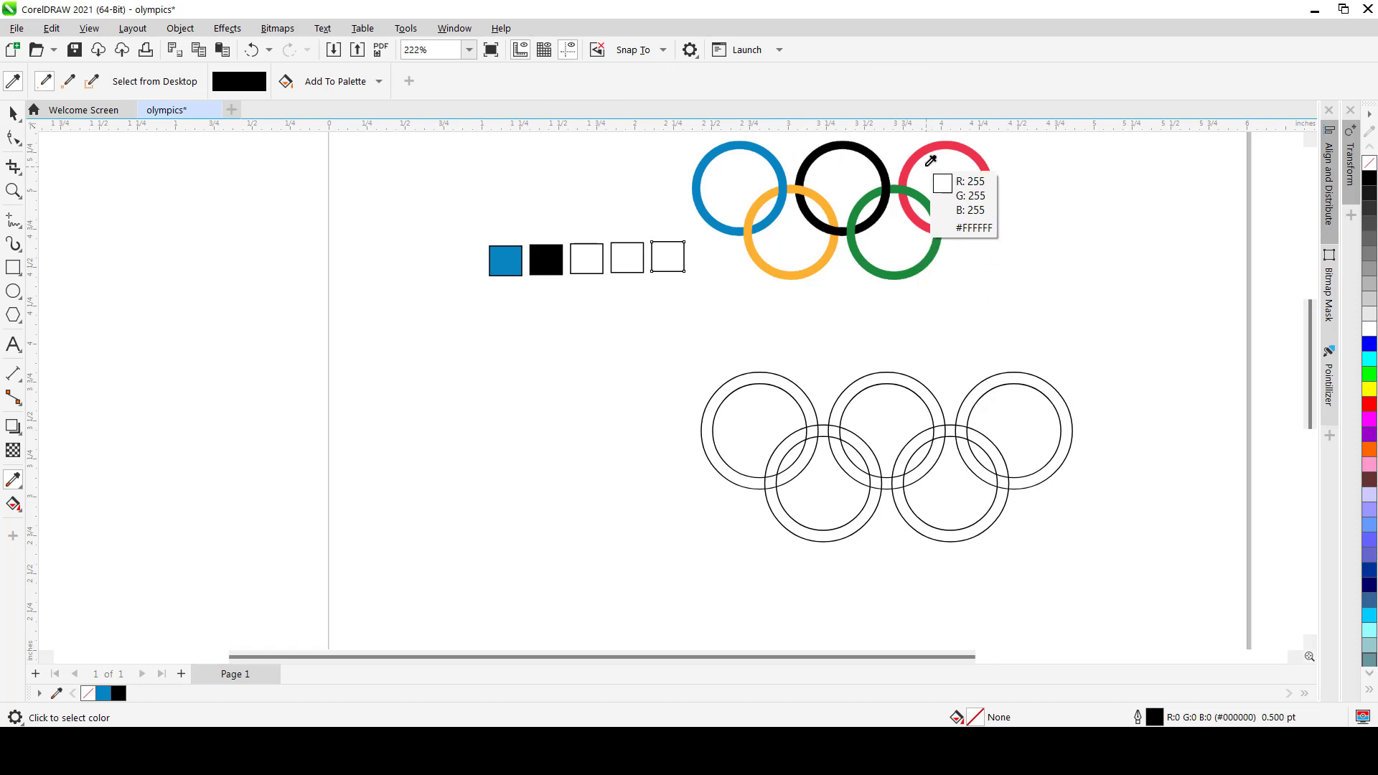
Fill the remaining three squares with red, yellow and green sampled from the rings.
click(916, 155)
click(577, 262)
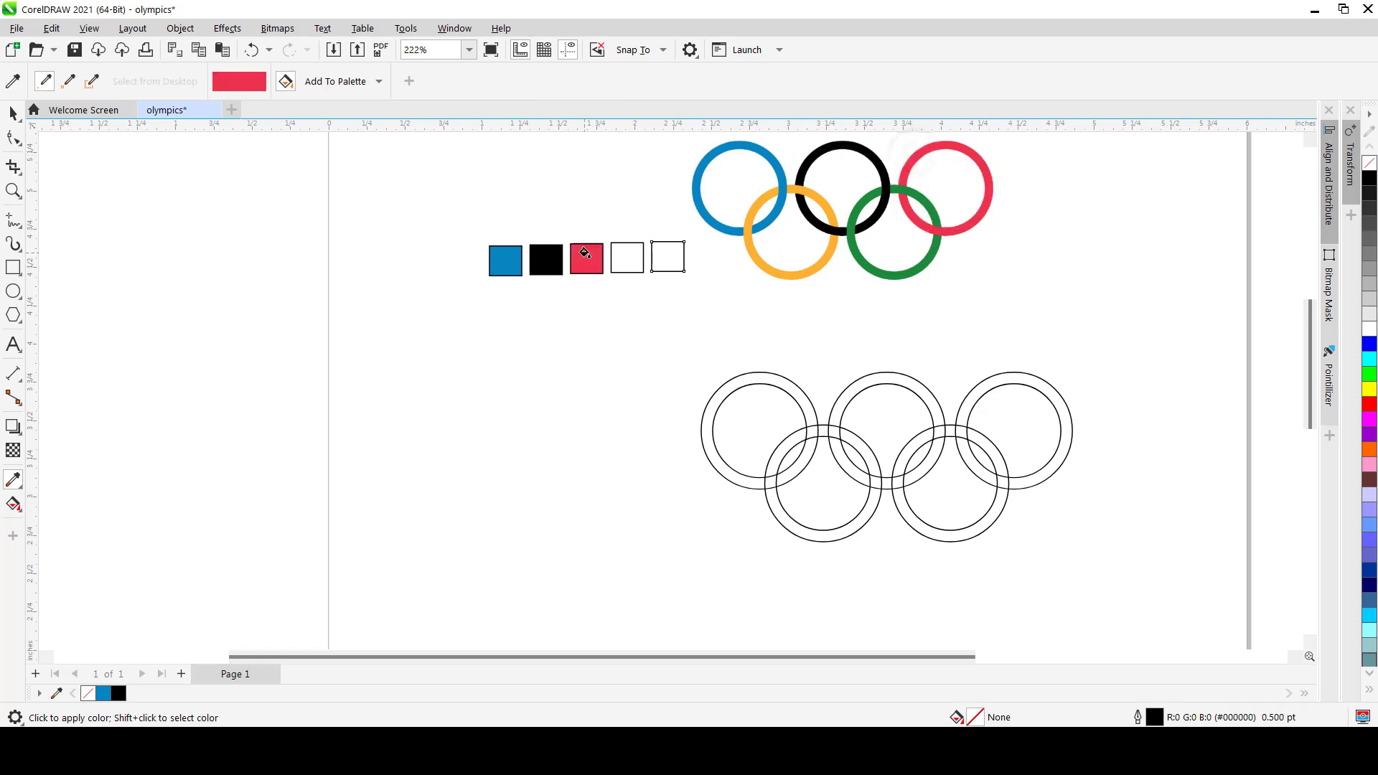
key(space)
key(space)
click(753, 246)
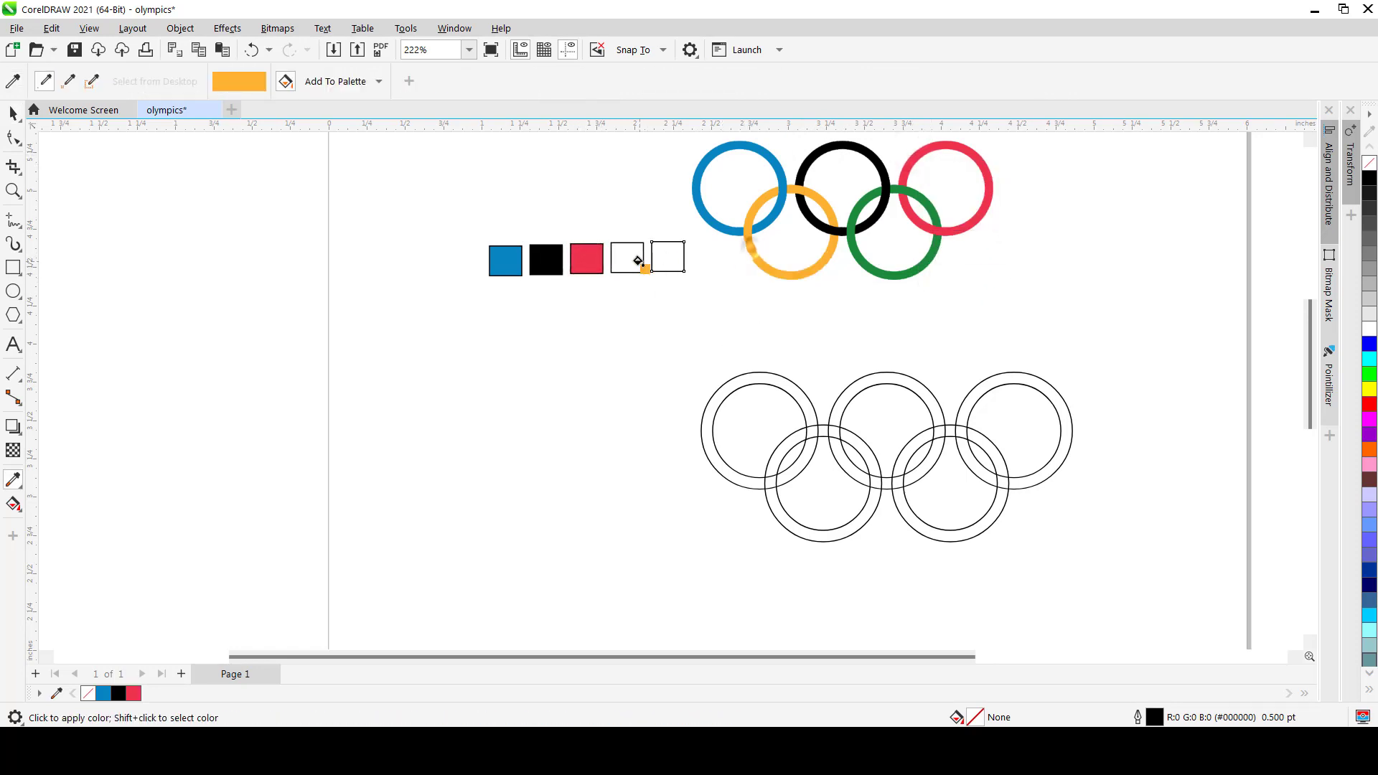
click(628, 260)
key(space)
key(space)
click(887, 265)
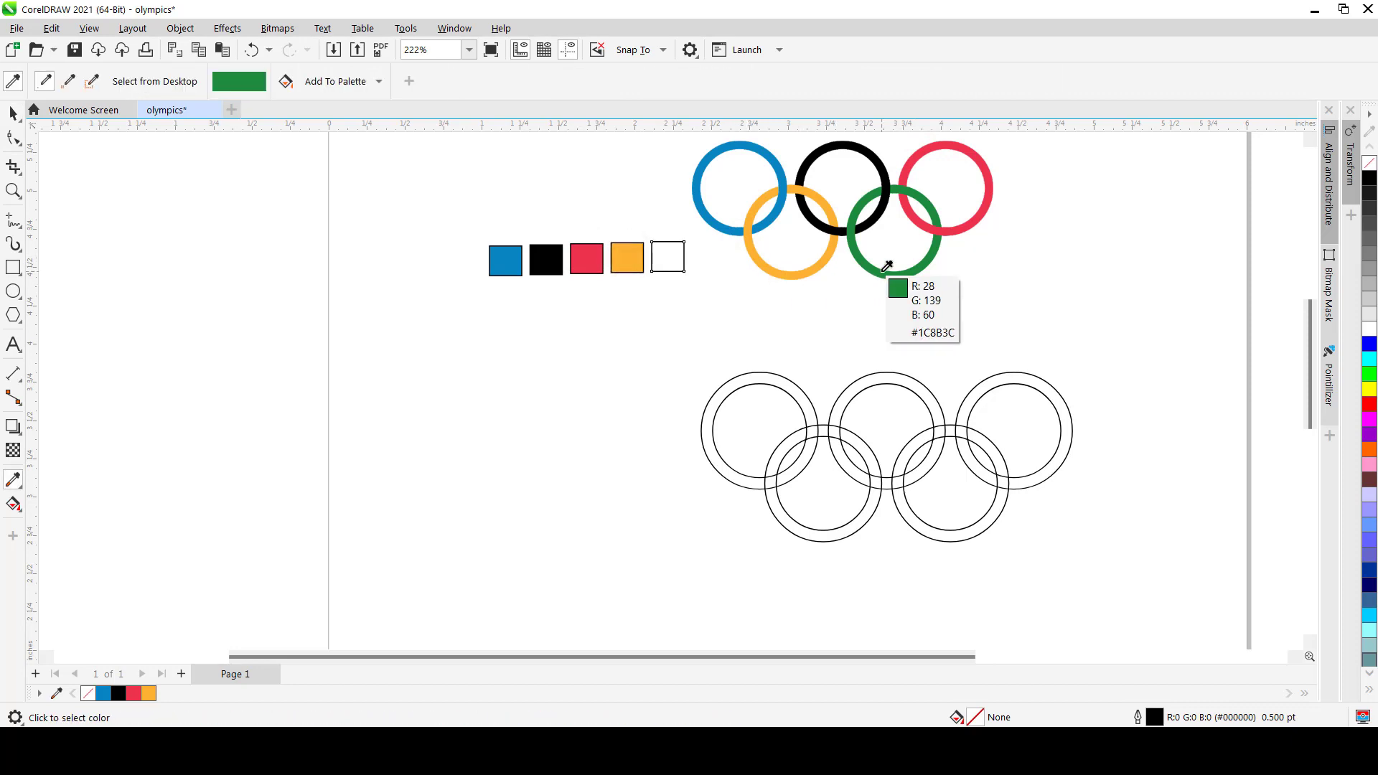
click(660, 261)
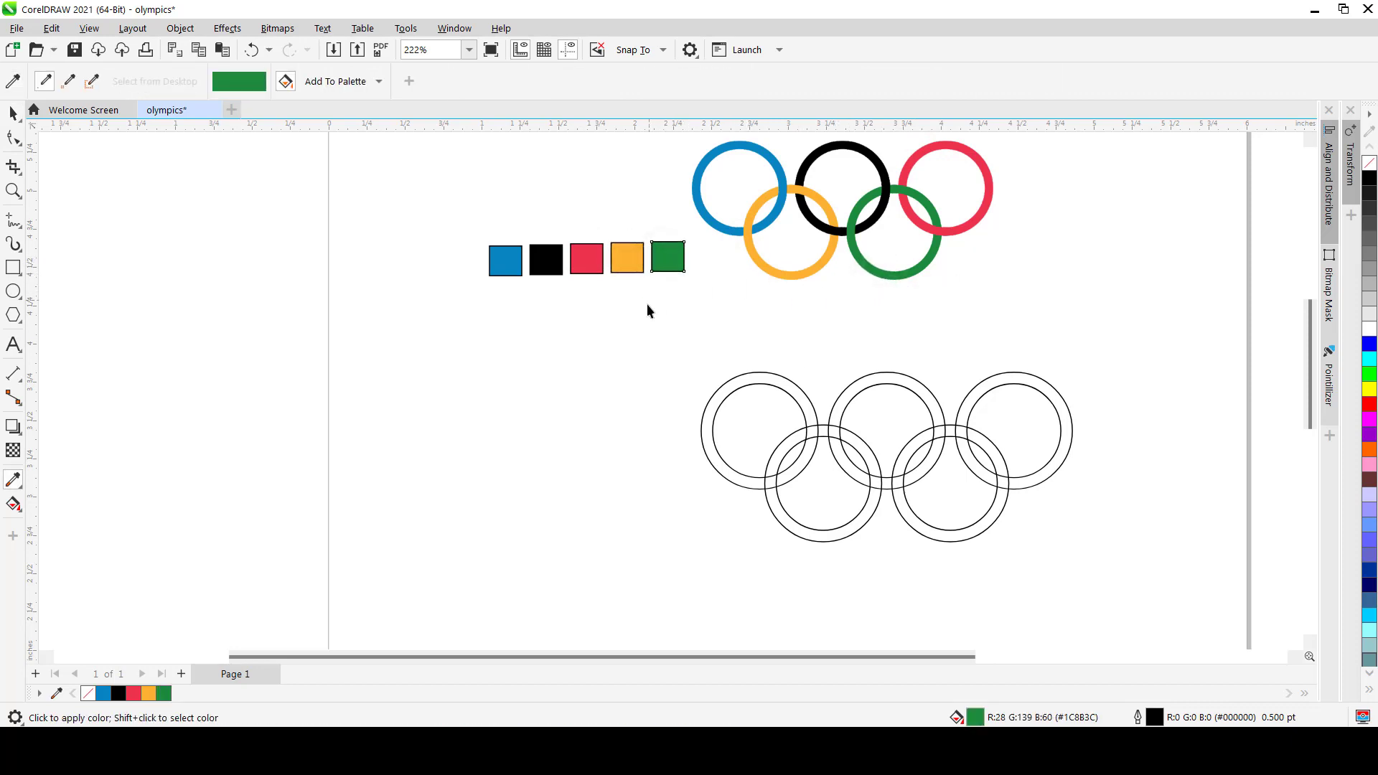
key(space)
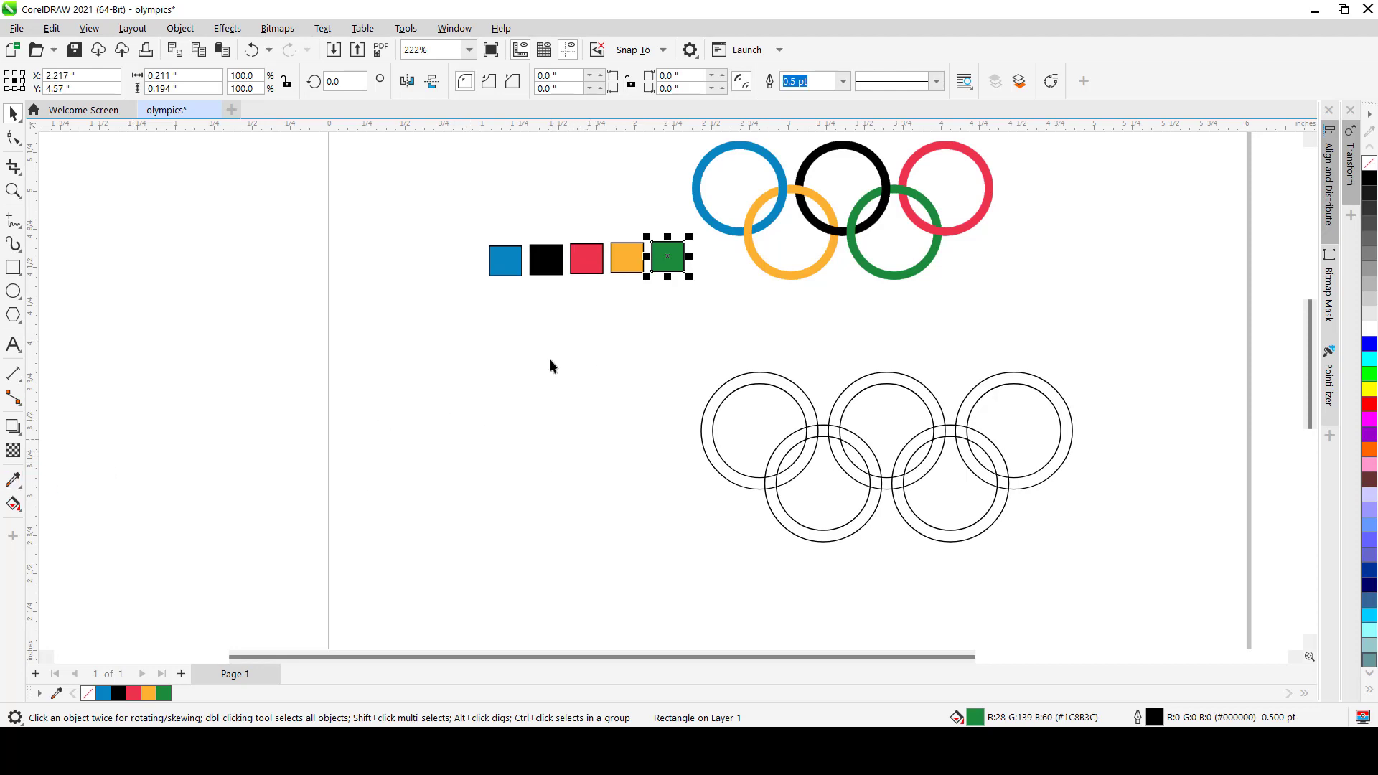
Strip the outlines from all five coloured squares and nudge them slightly down and left.
drag(470, 214, 762, 309)
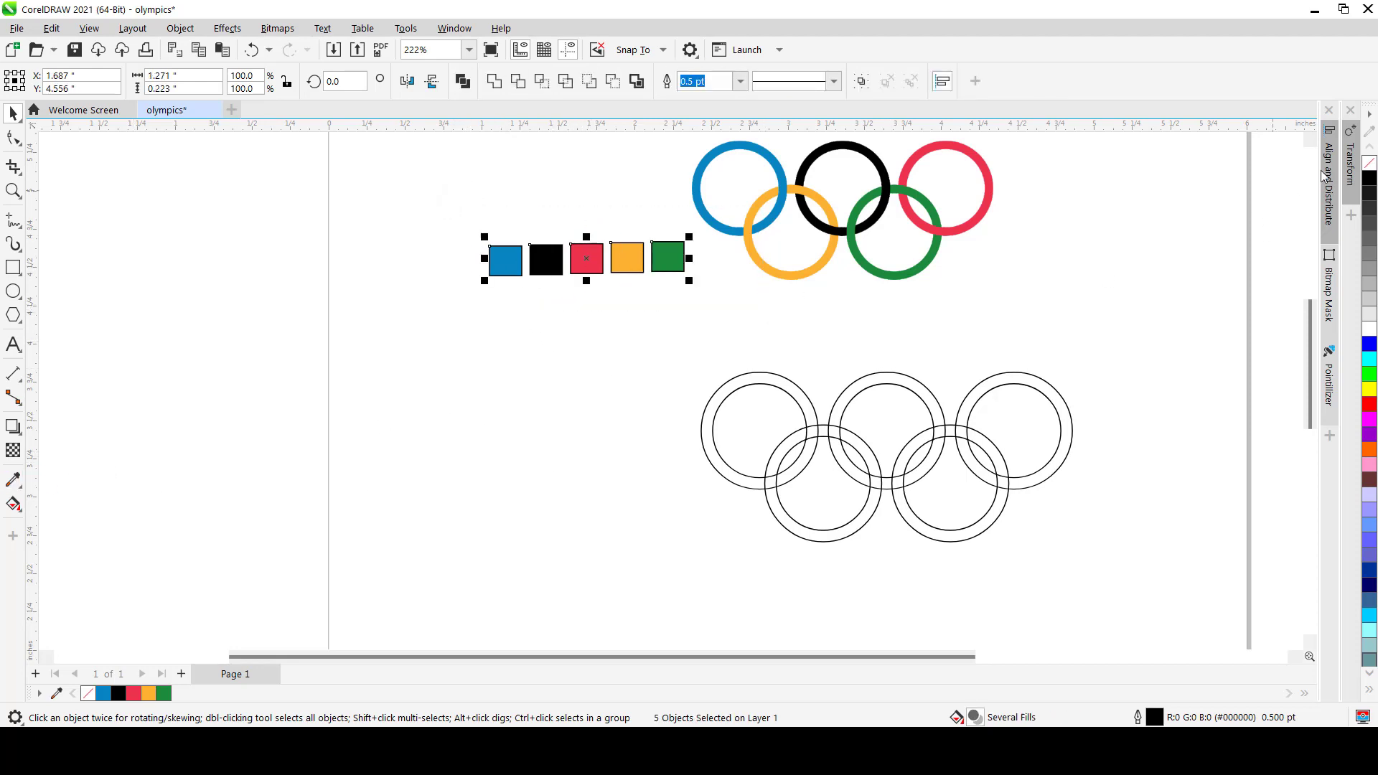
right_click(1367, 166)
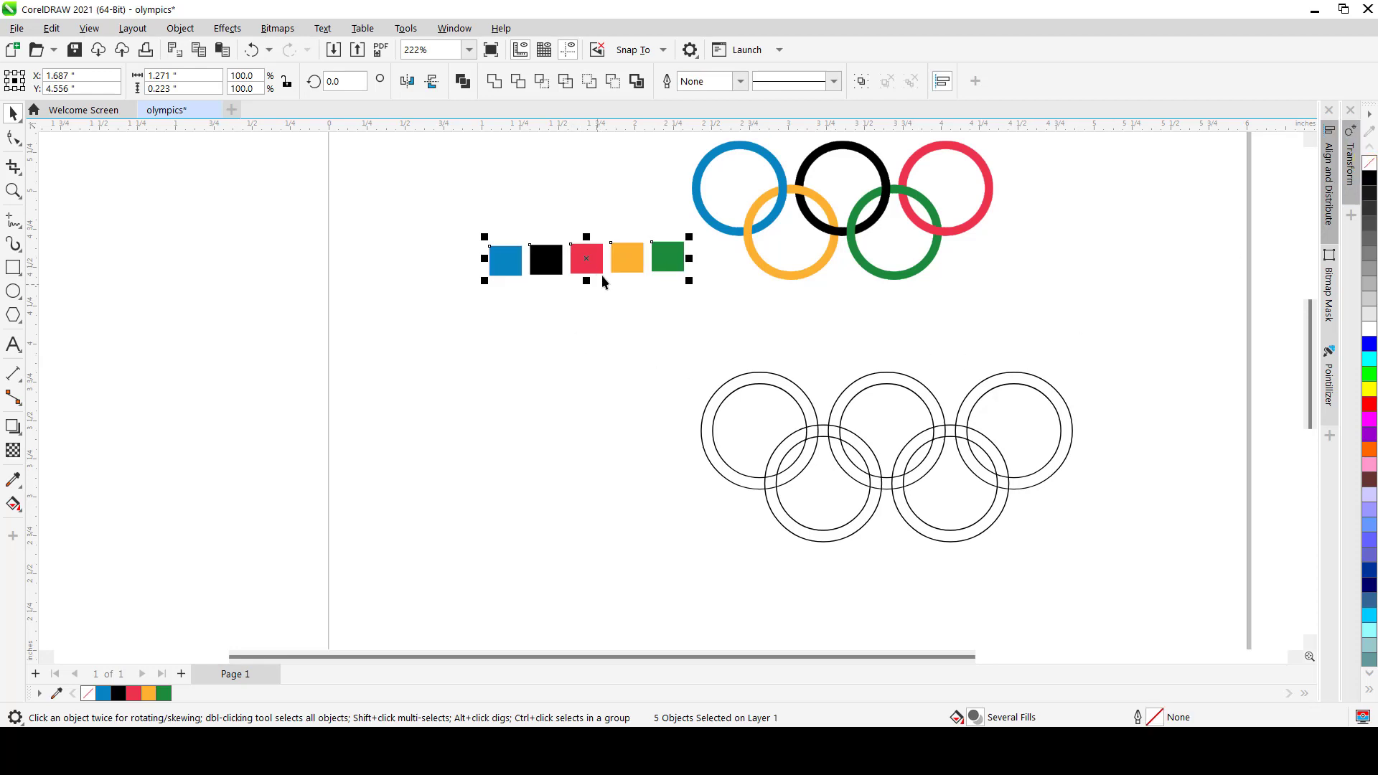
drag(598, 264, 587, 295)
click(717, 442)
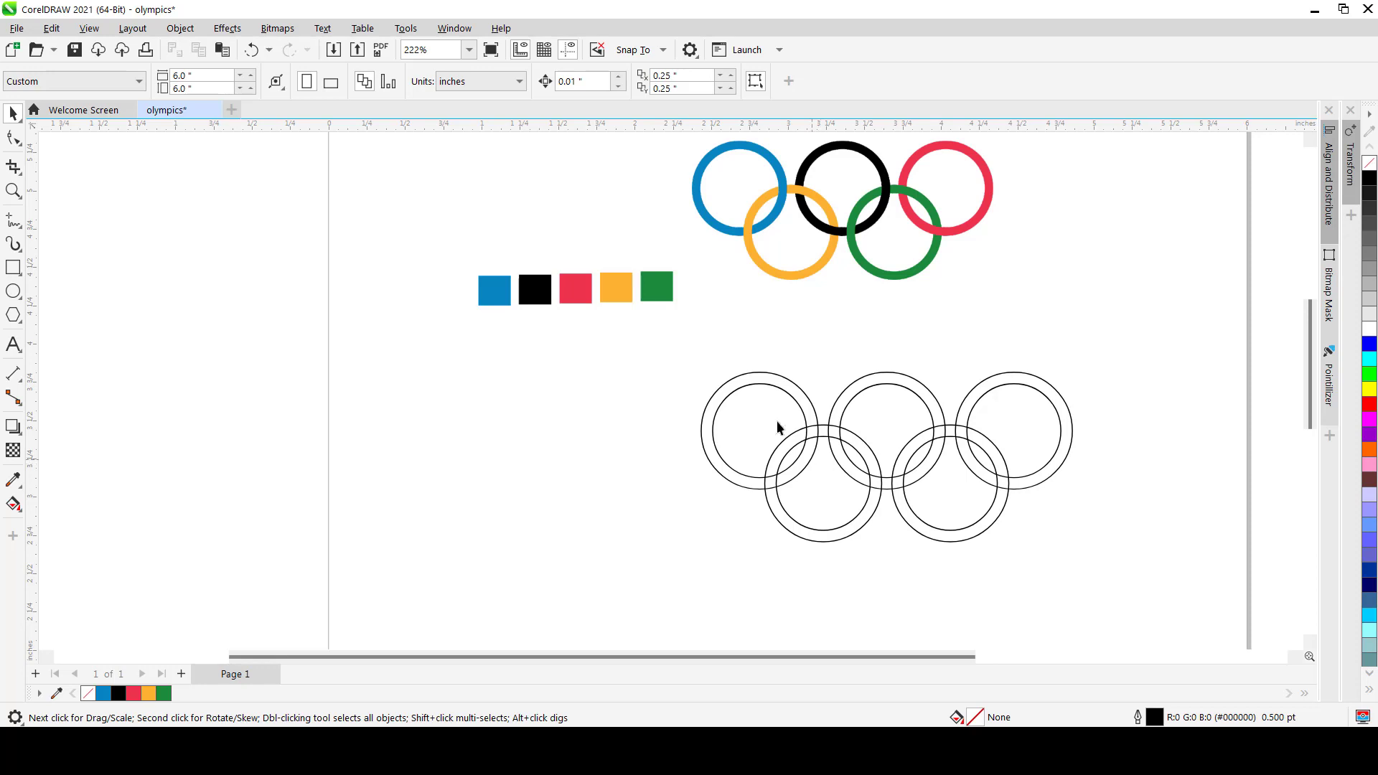
click(21, 510)
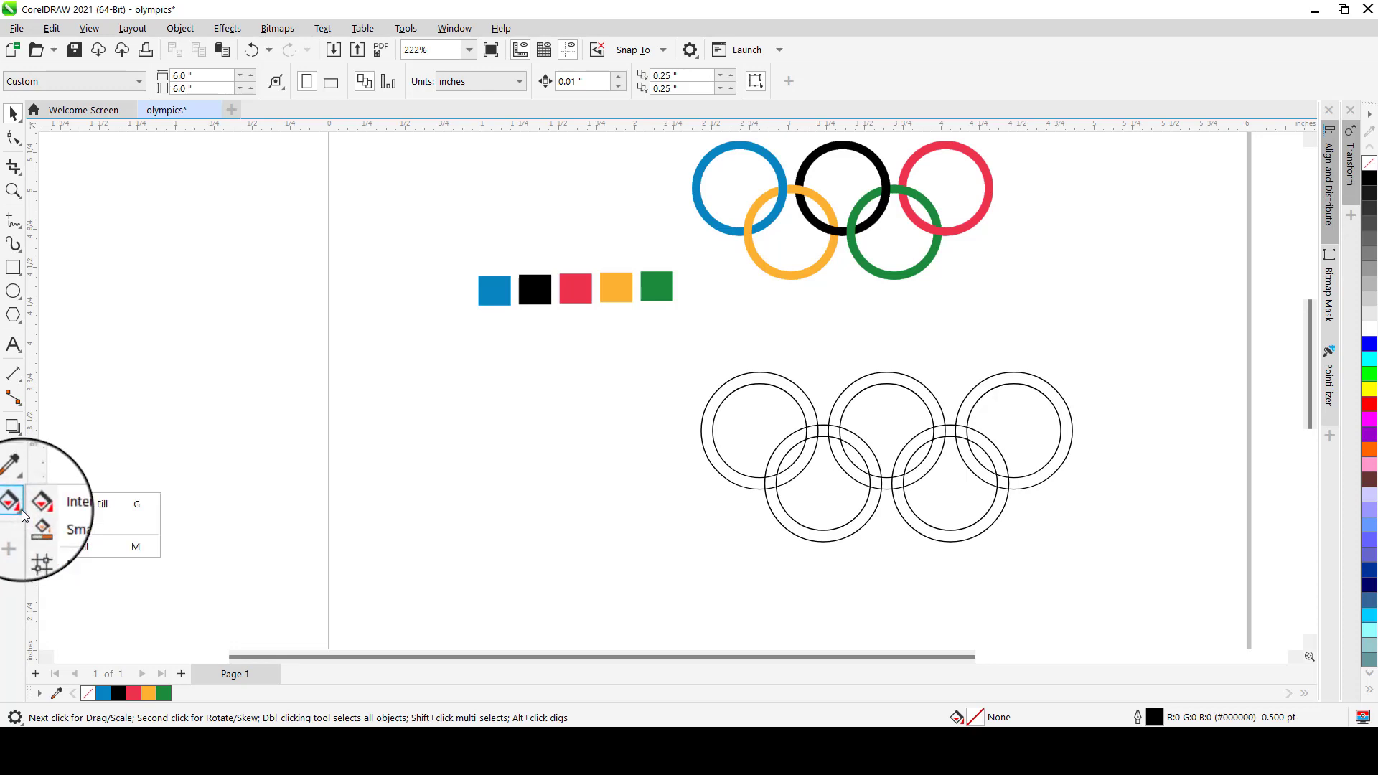
click(70, 524)
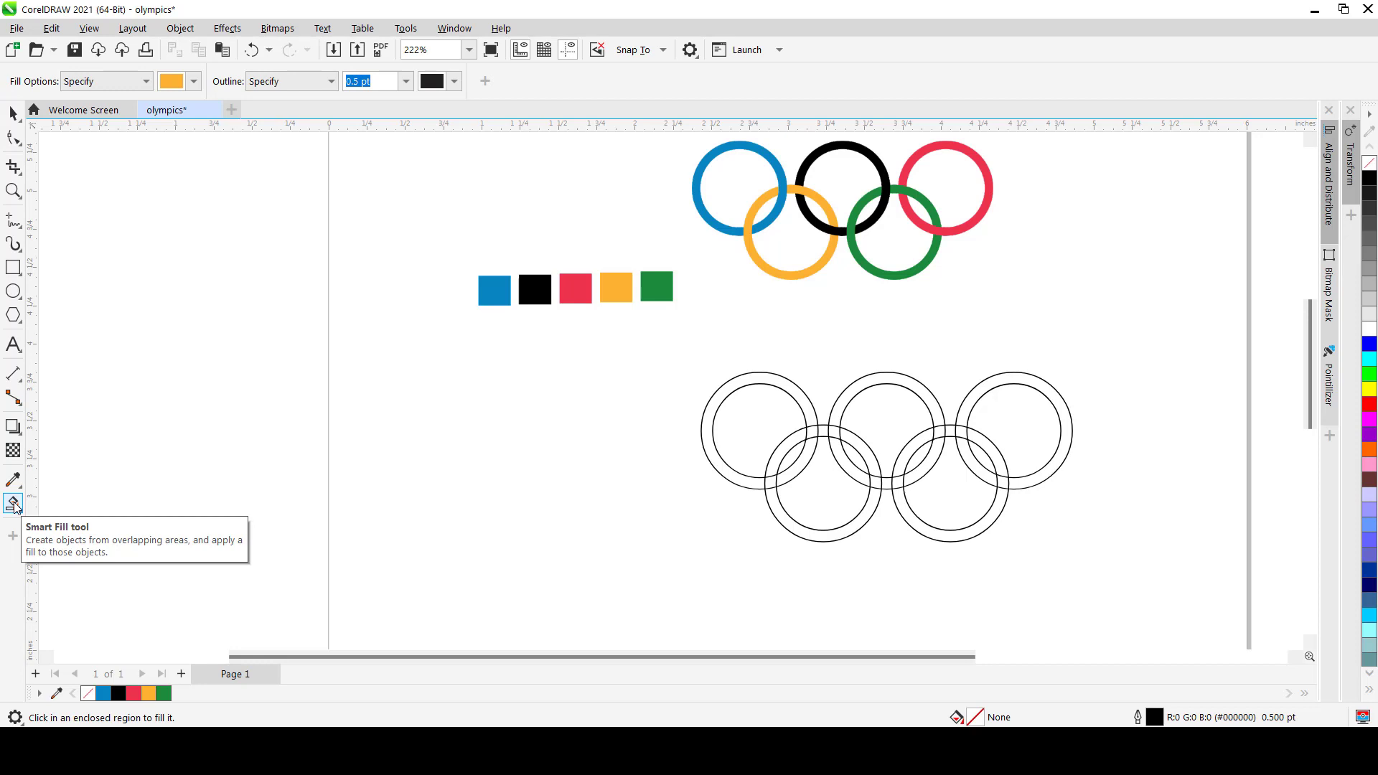
scroll(813, 445, up, 5)
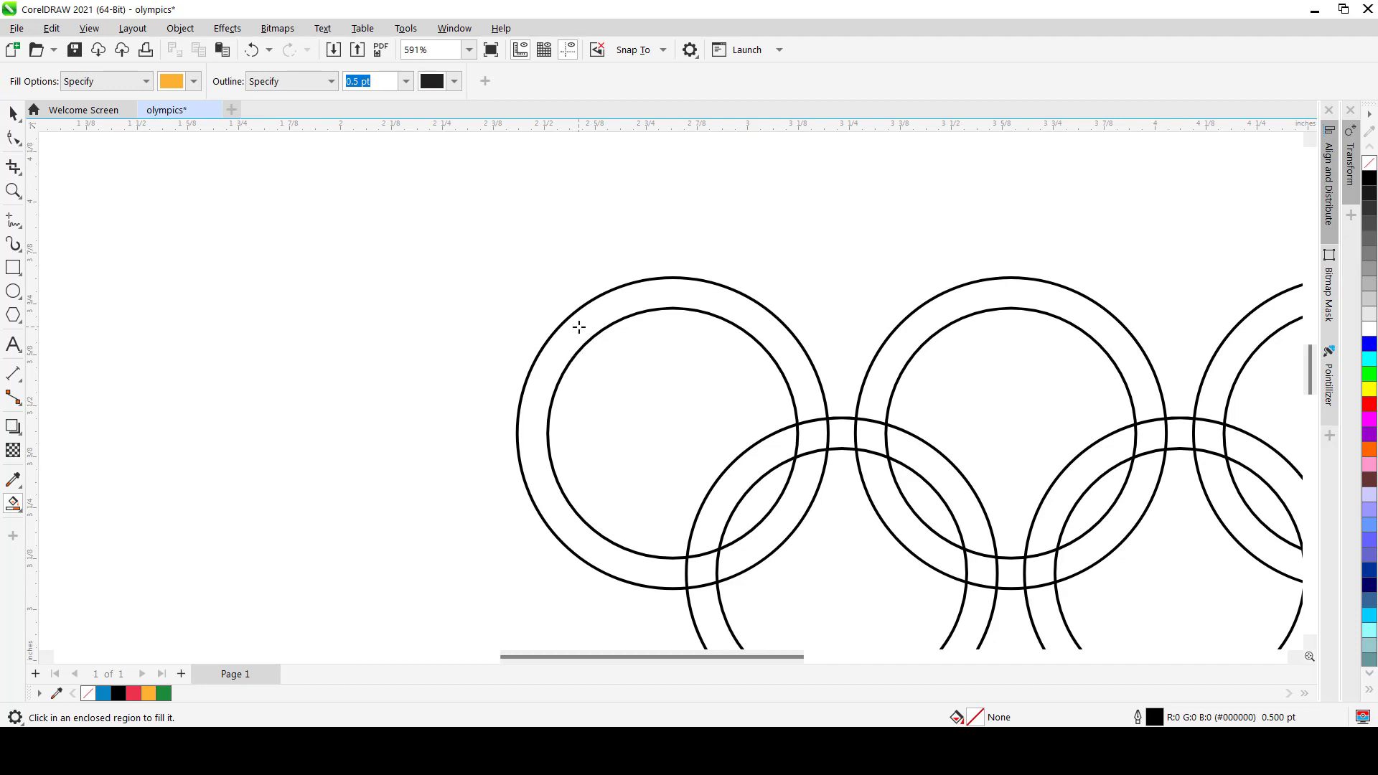
click(579, 327)
key(space)
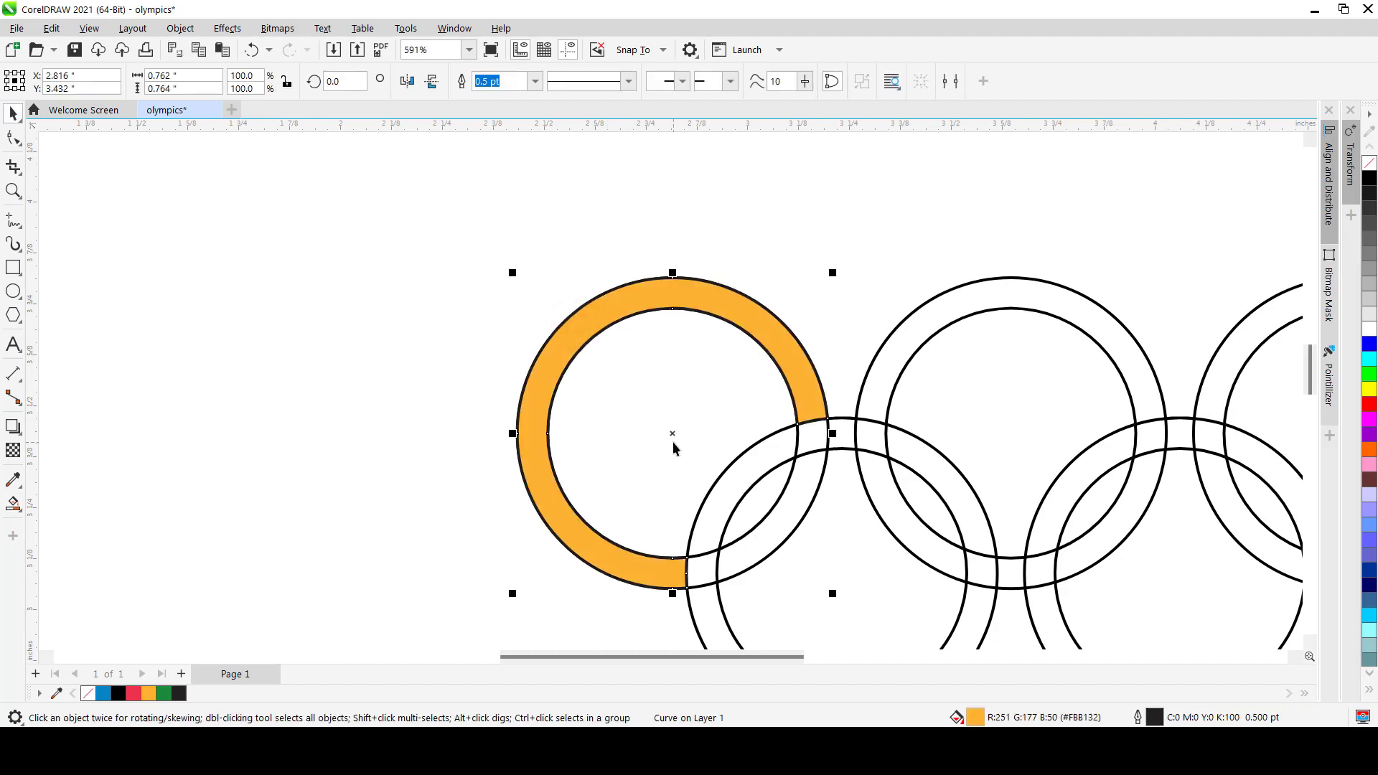
drag(673, 449, 334, 394)
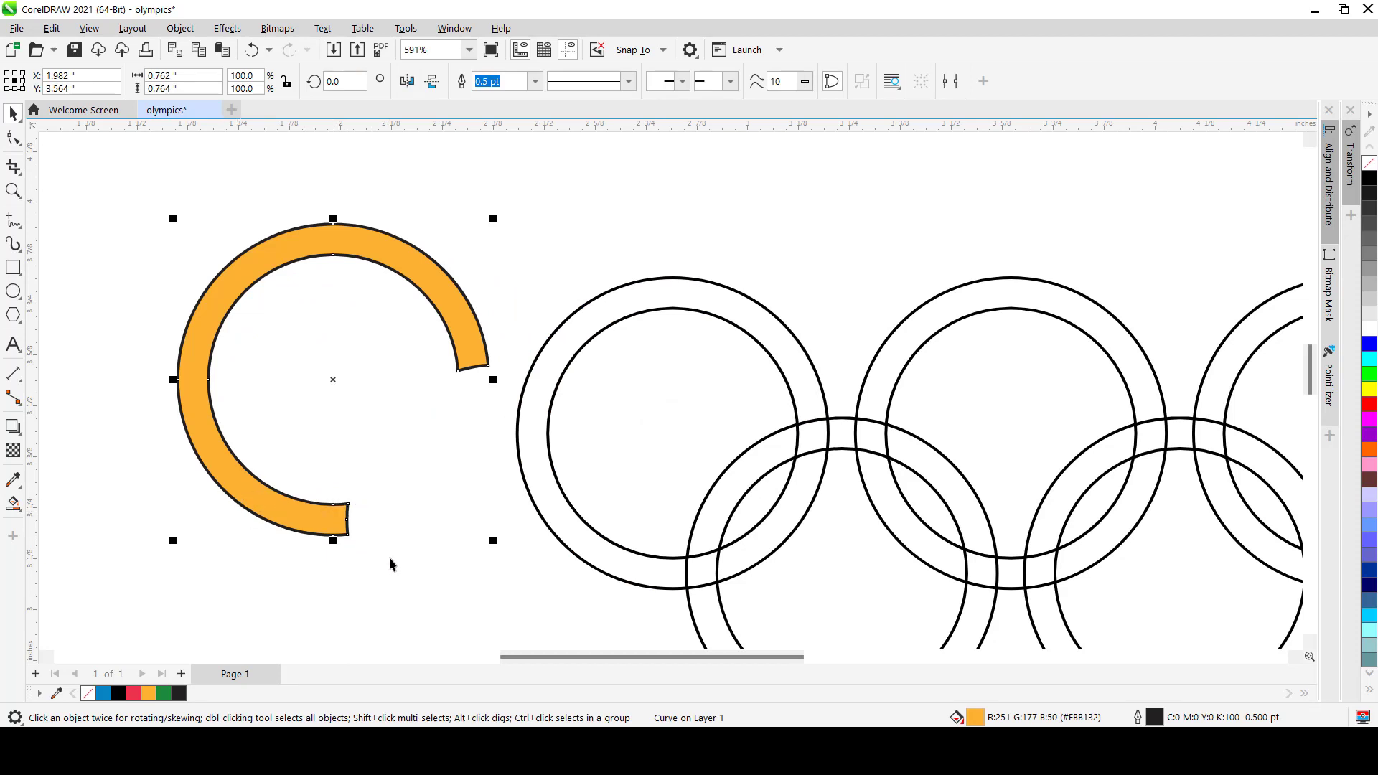
key(Delete)
scroll(517, 536, down, 4)
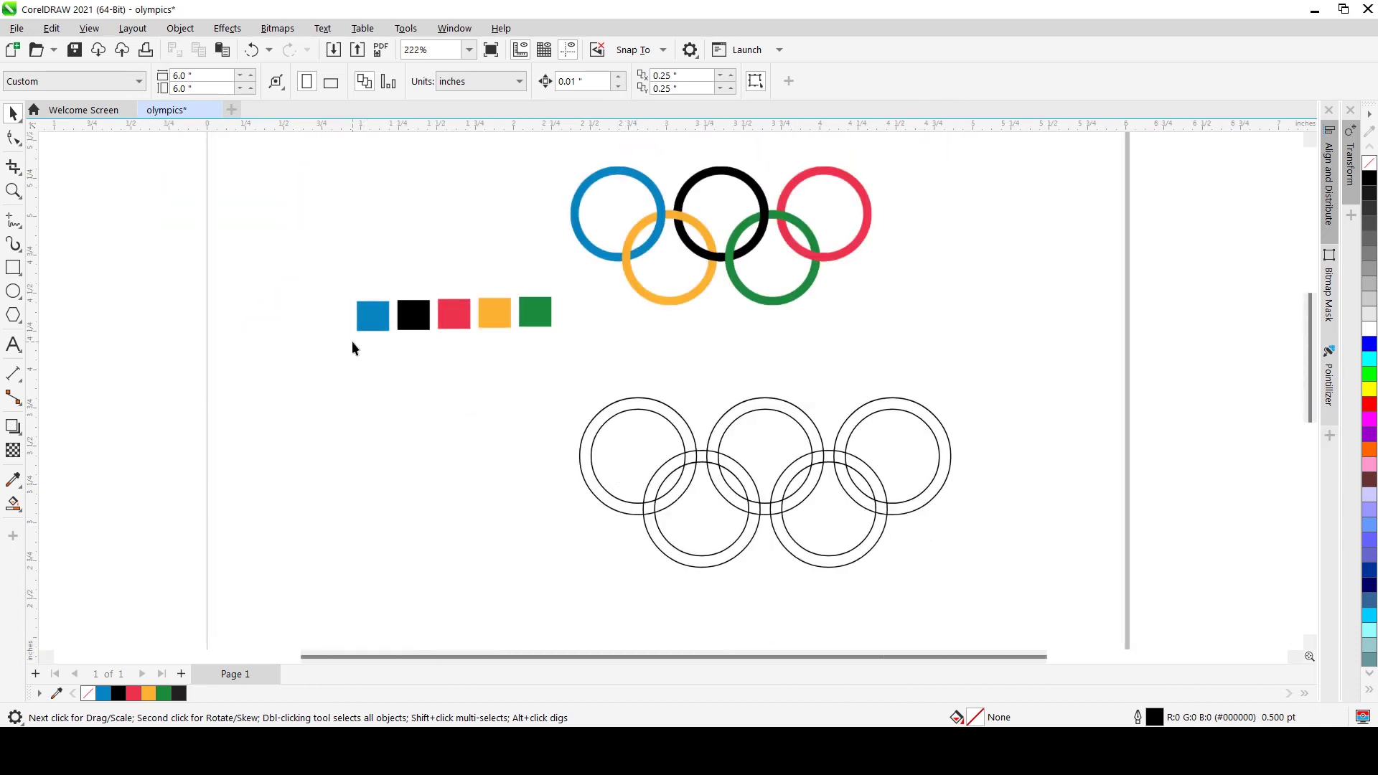
Select Smart Fill and review its fill, outline and fill-colour options without changing them.
scroll(557, 478, up, 1)
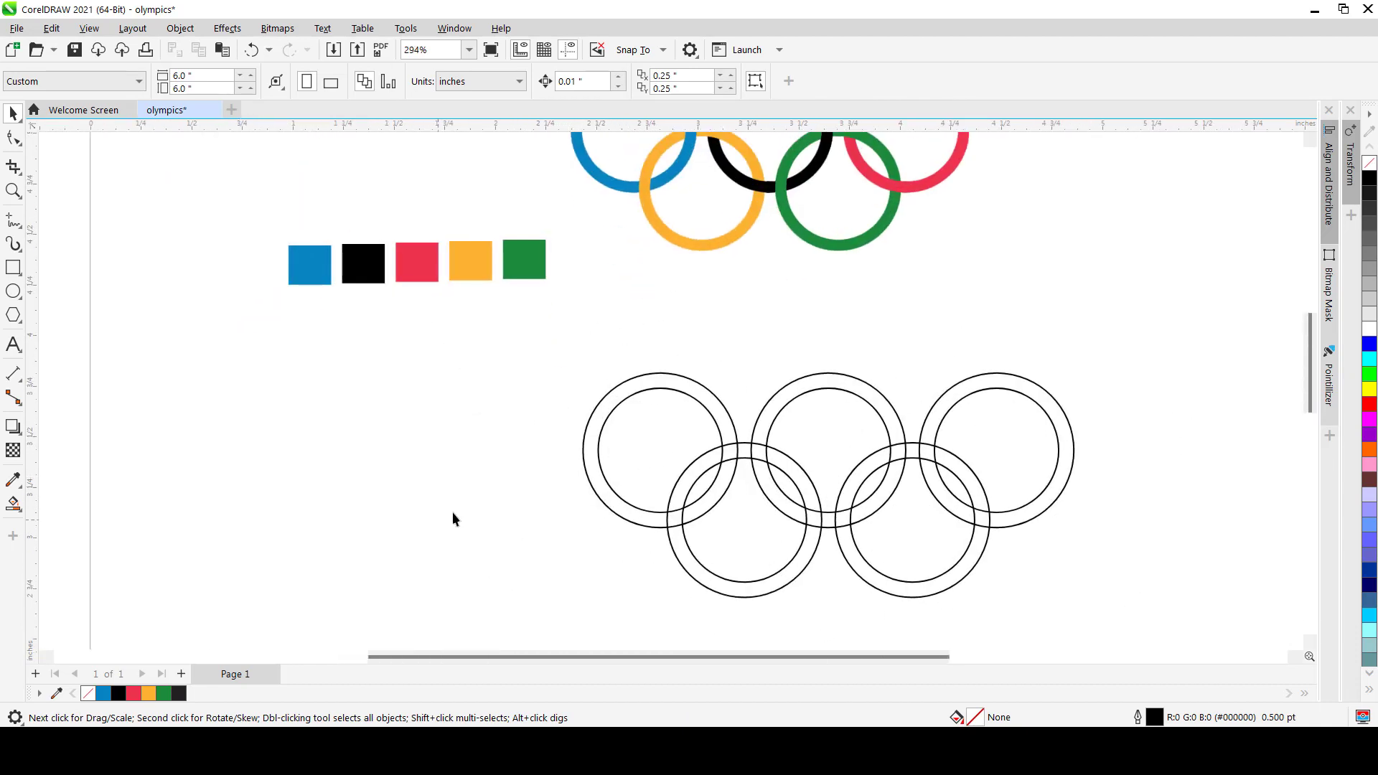
click(13, 506)
scroll(333, 565, down, 1)
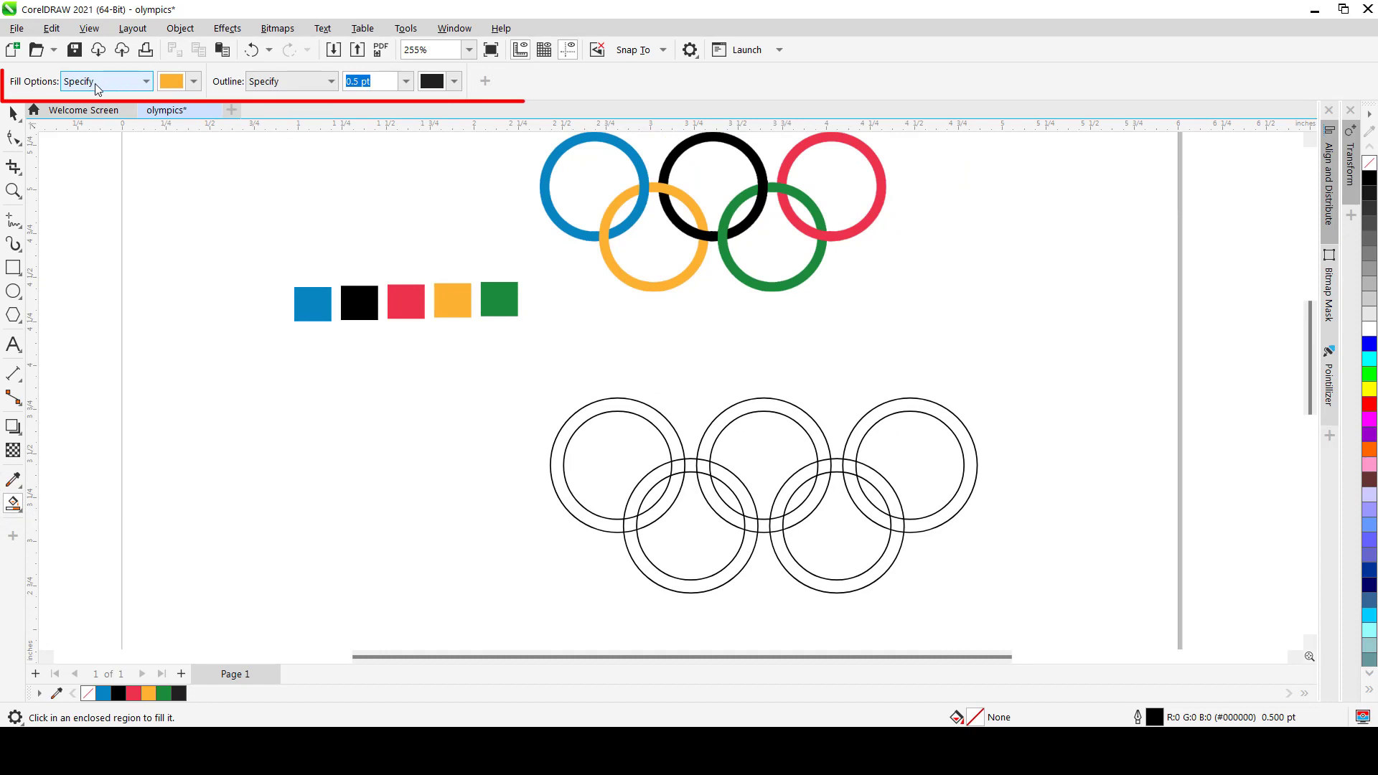
click(127, 86)
click(145, 83)
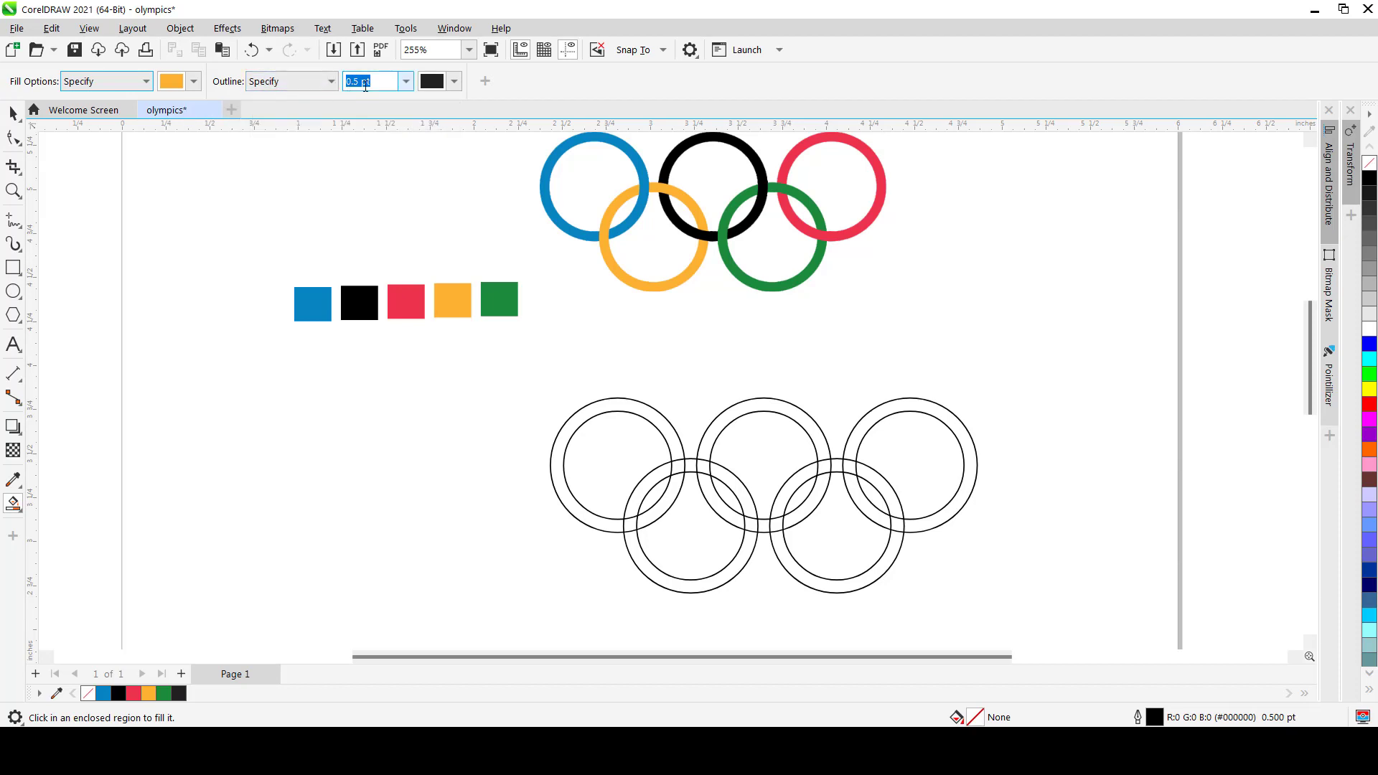
click(331, 85)
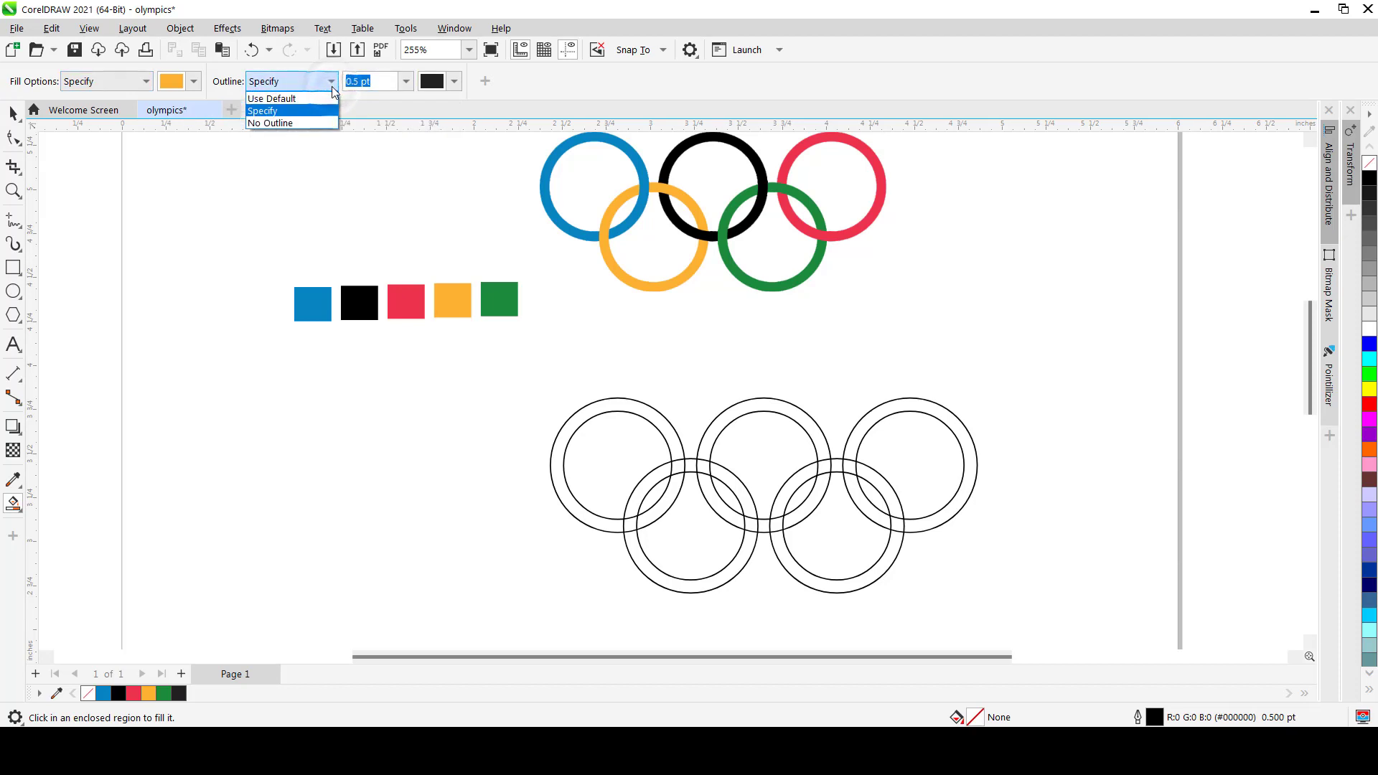
click(330, 82)
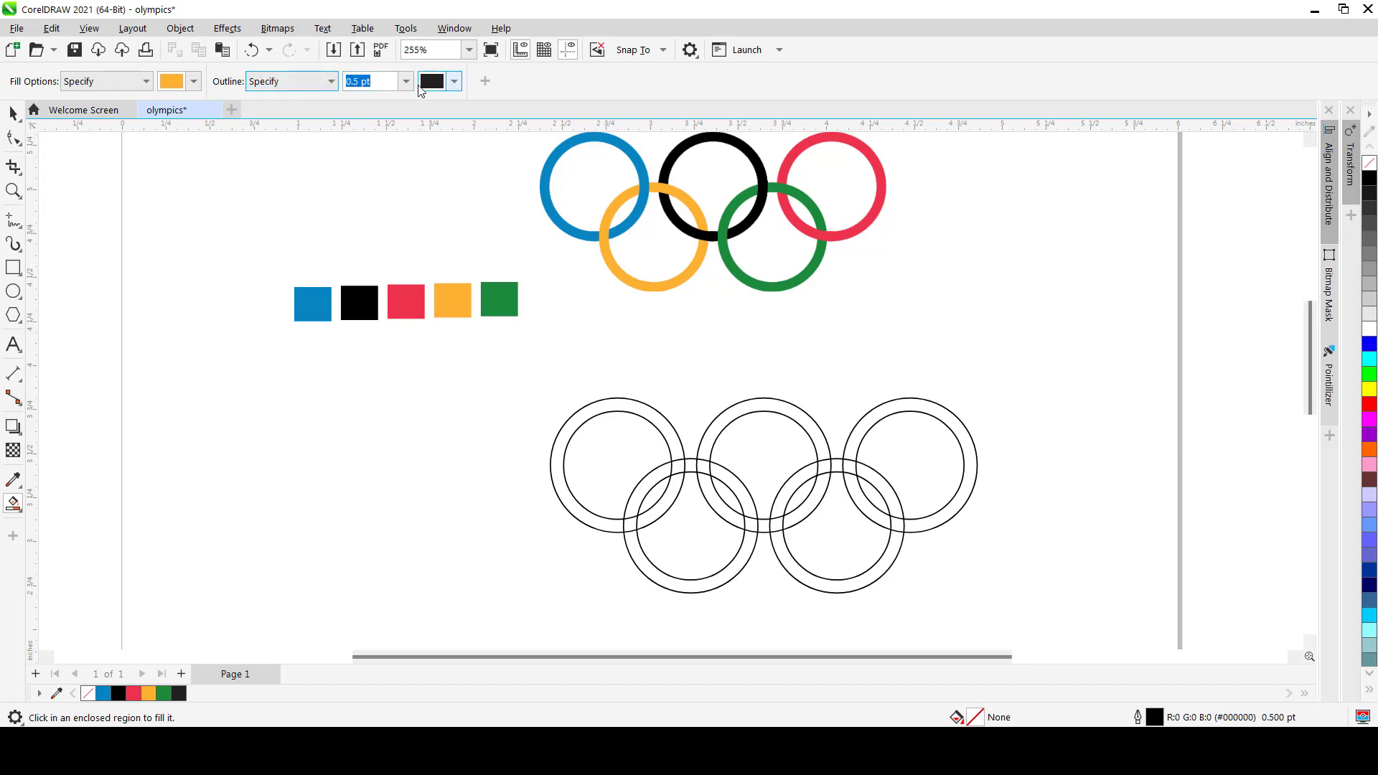
click(193, 81)
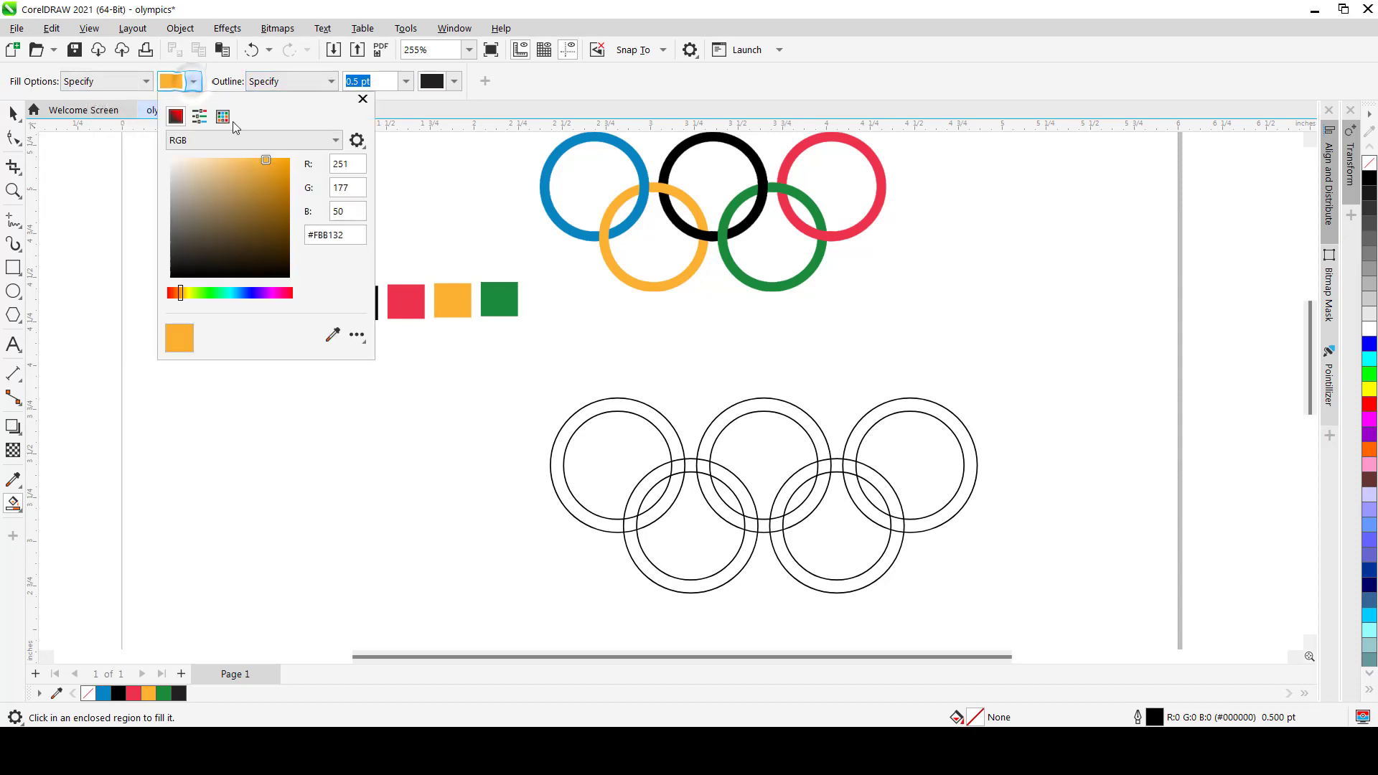
click(332, 336)
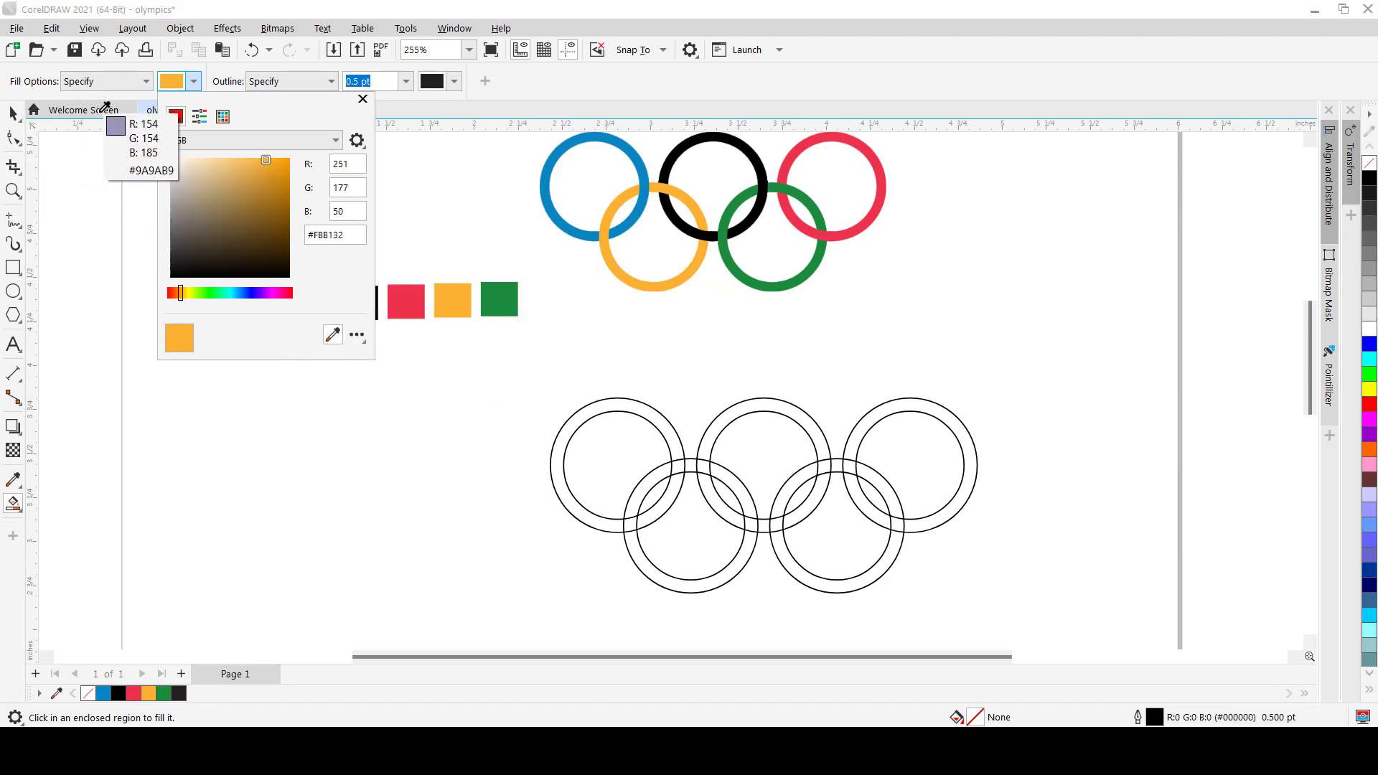
key(Escape)
click(363, 99)
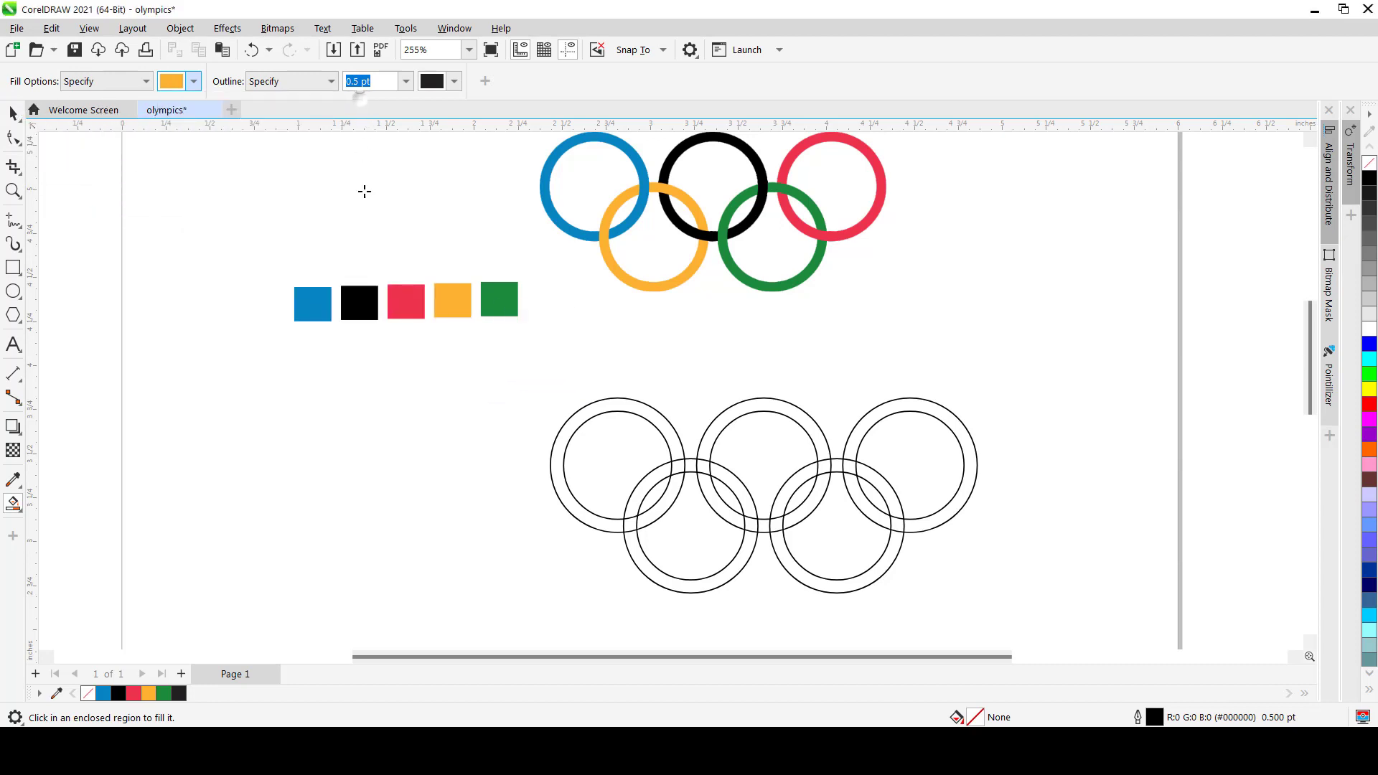
Move the five colour squares right, just below the red and green reference rings.
key(space)
drag(256, 252, 552, 379)
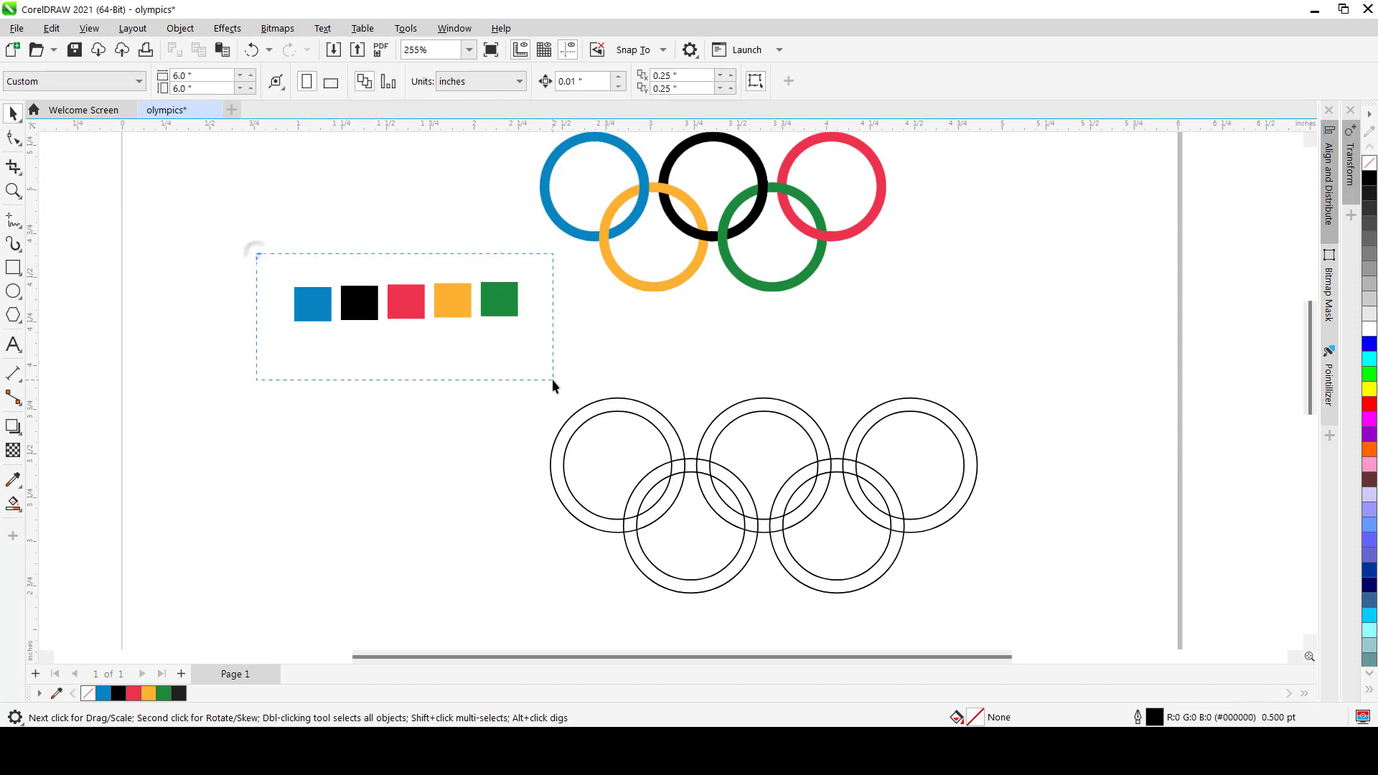
drag(422, 310, 973, 322)
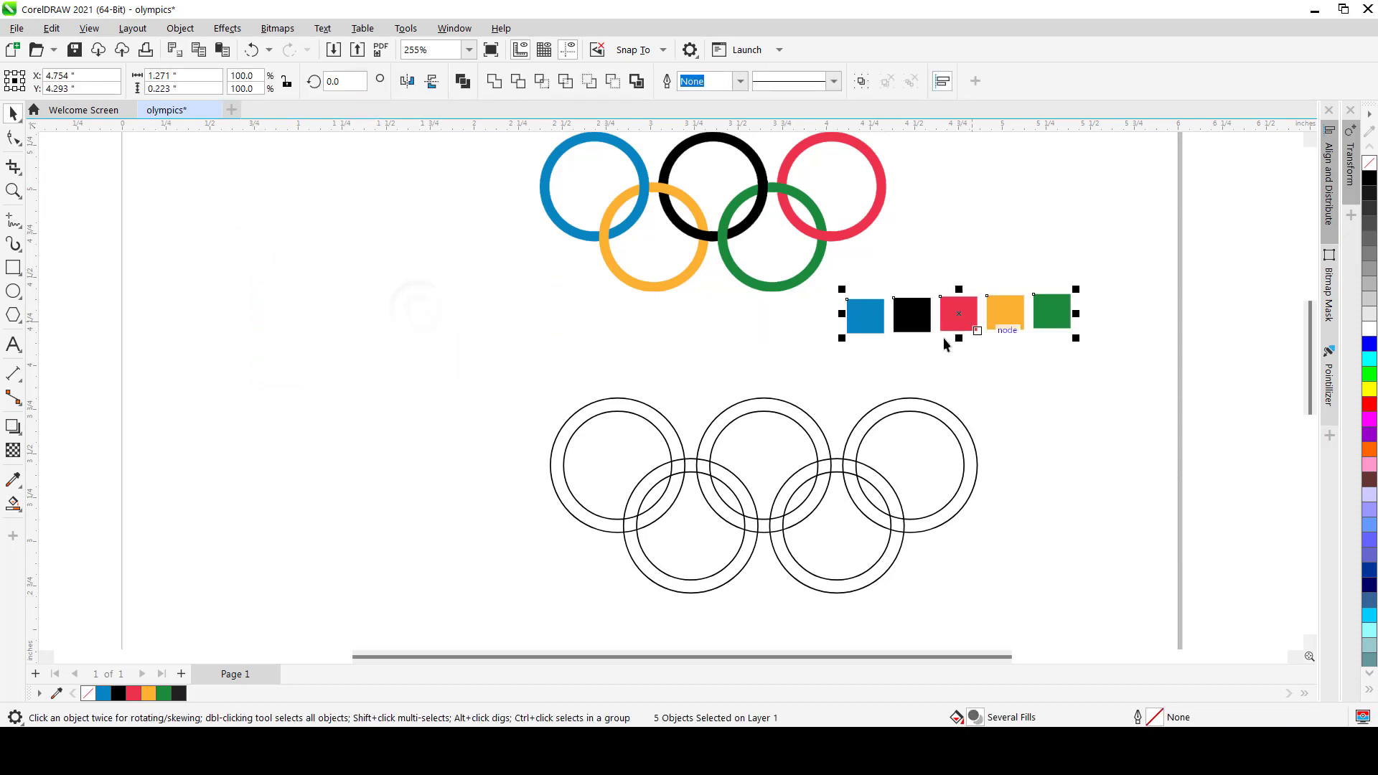
click(15, 503)
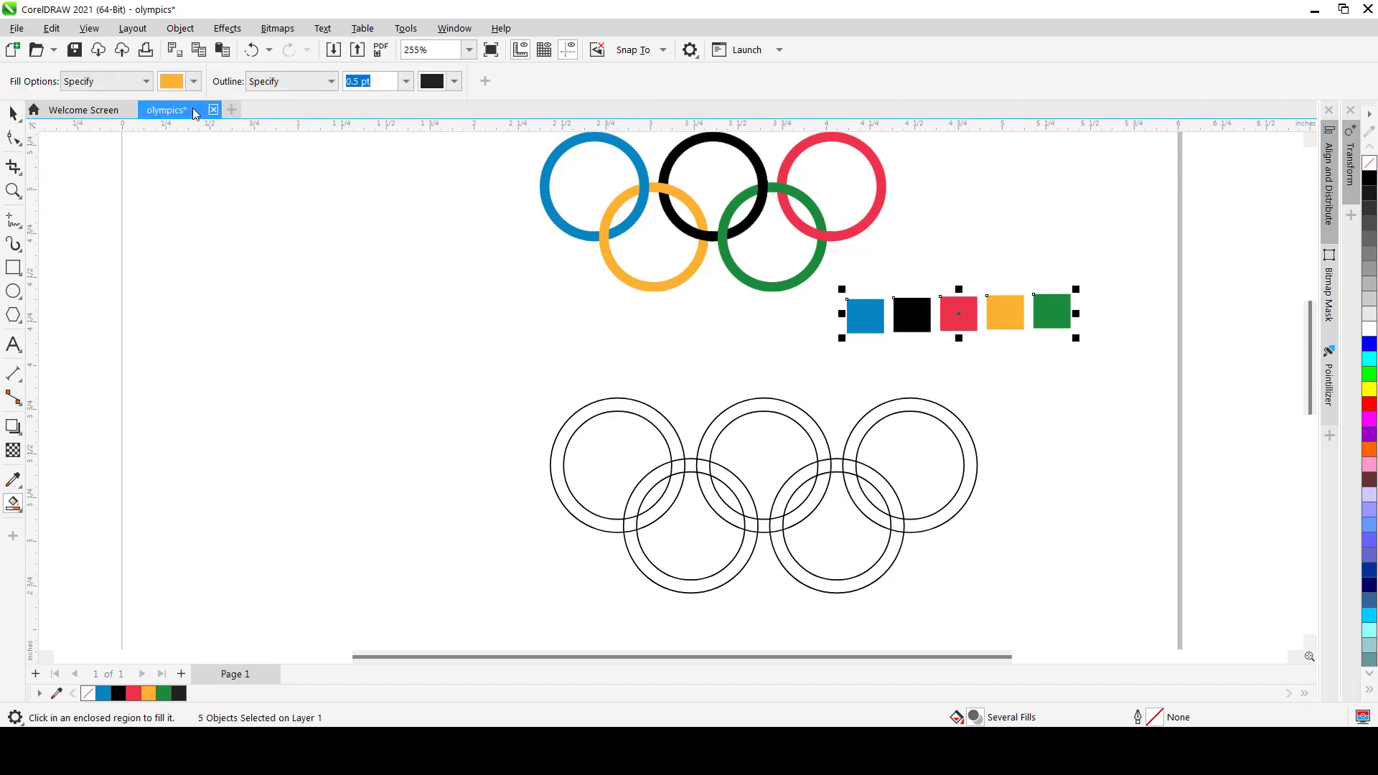
Set the Smart Fill colour to the blue sampled from the blue square.
click(194, 82)
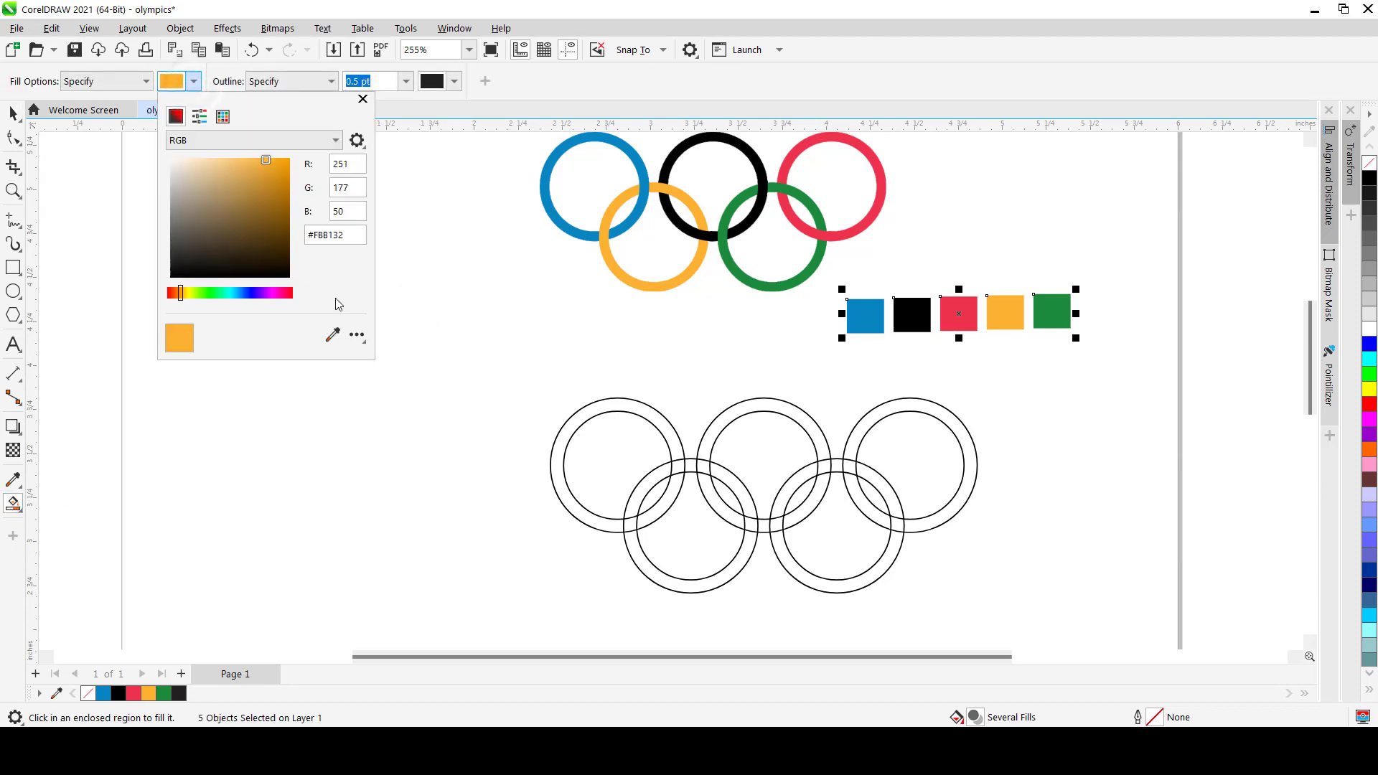
click(333, 334)
click(863, 314)
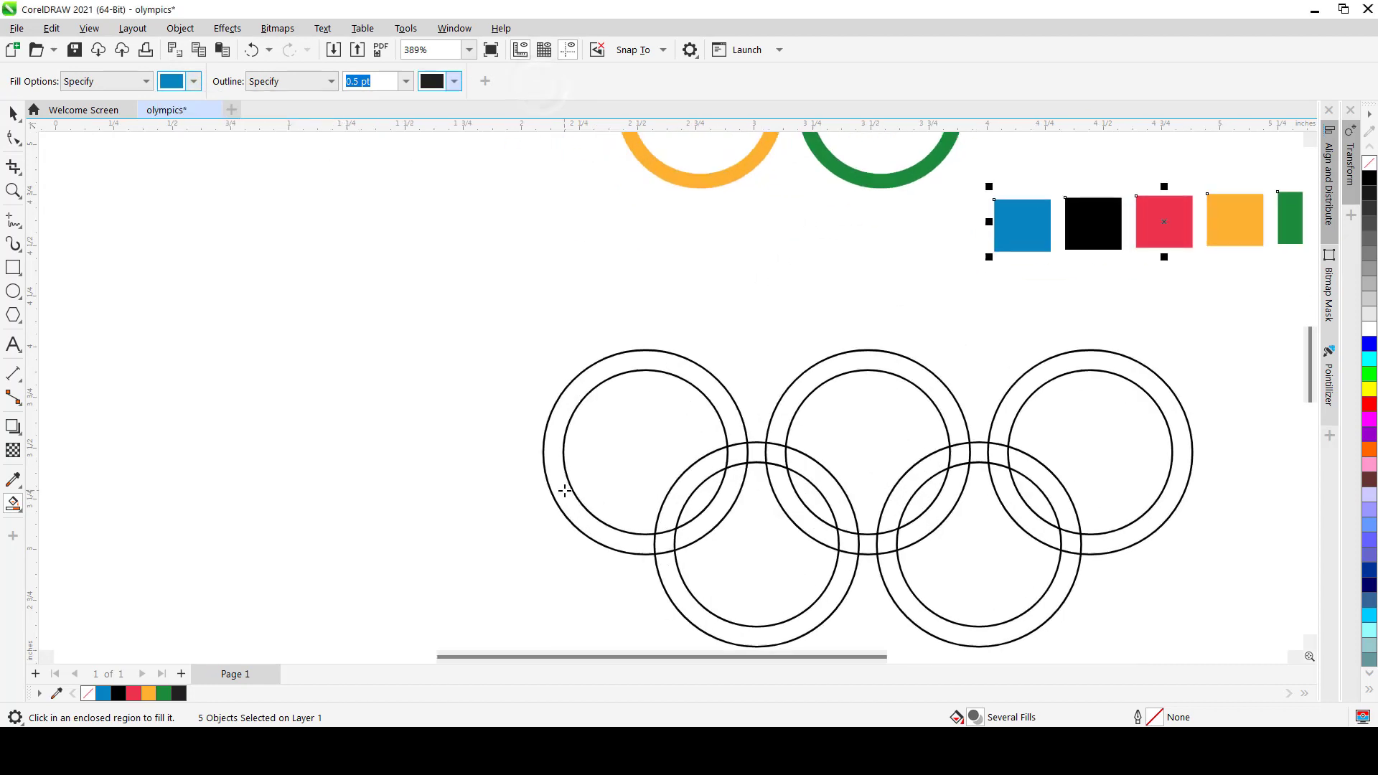
scroll(562, 483, up, 1)
scroll(562, 483, down, 1)
scroll(604, 199, up, 1)
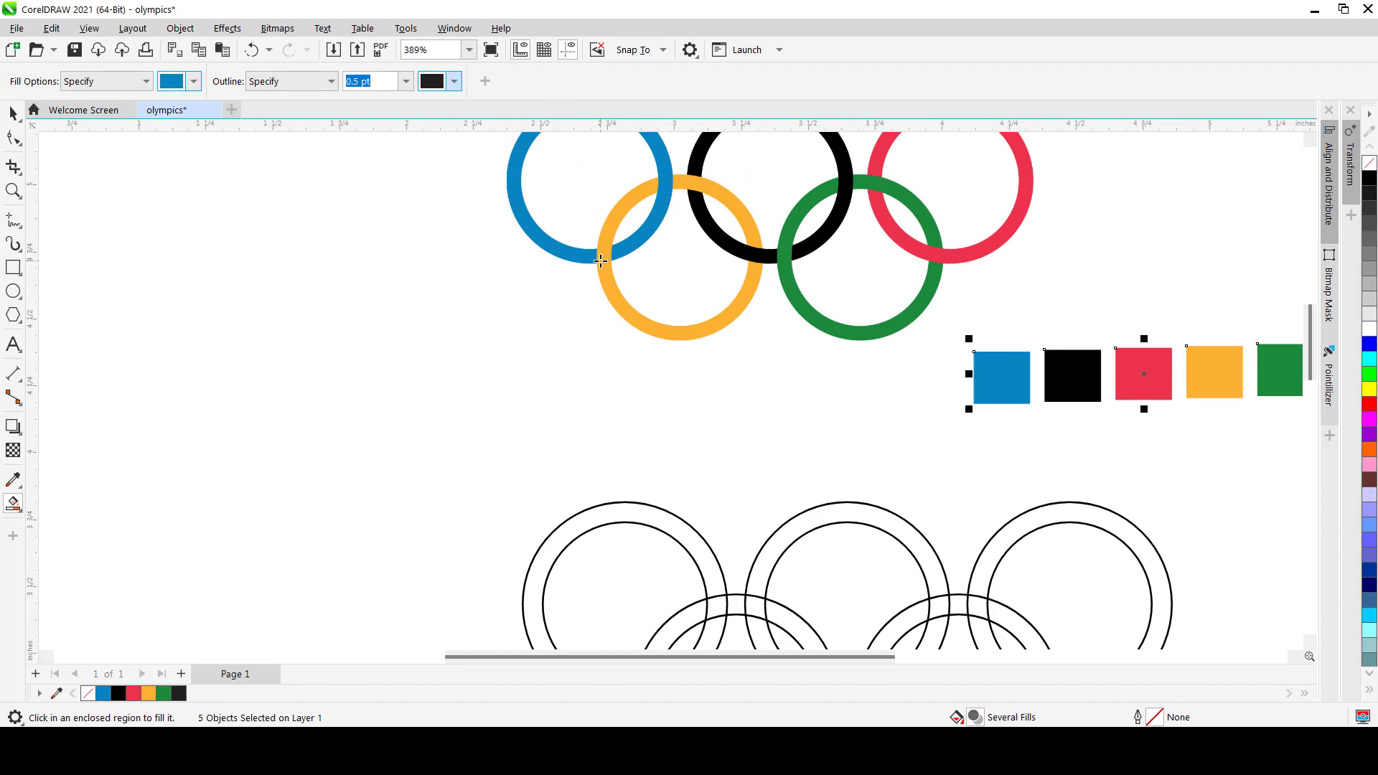
scroll(601, 261, down, 1)
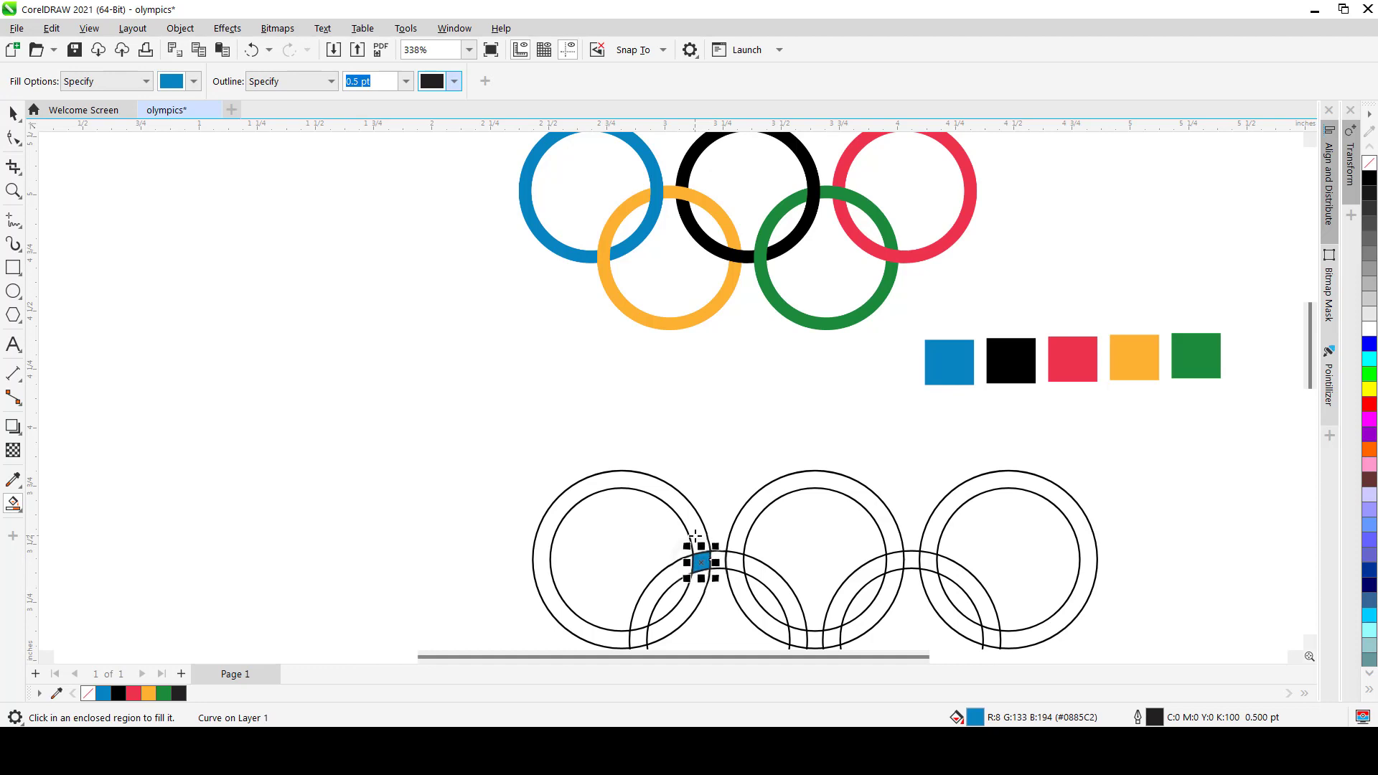
Fill the first ring's band and its overlap with the lower ring blue.
click(699, 562)
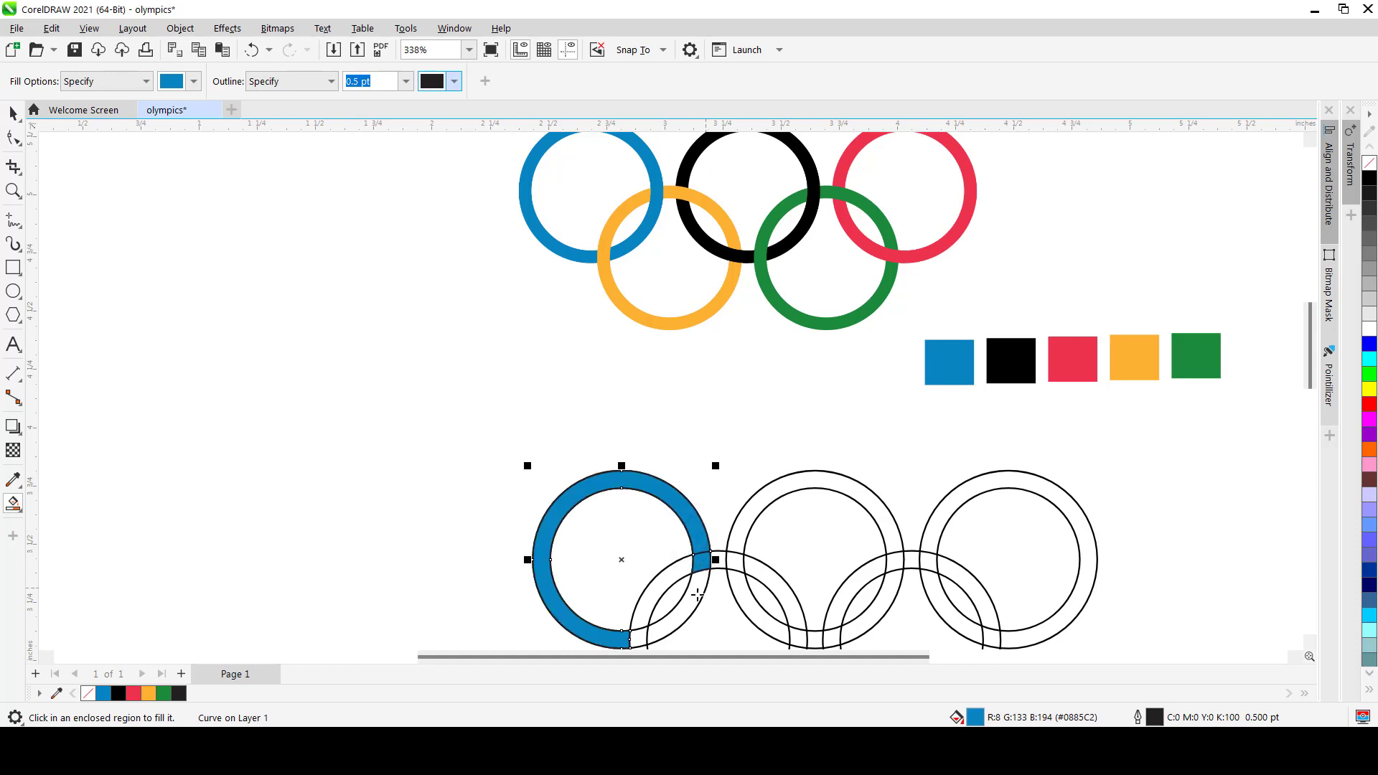
click(639, 584)
scroll(639, 584, down, 1)
scroll(639, 554, up, 3)
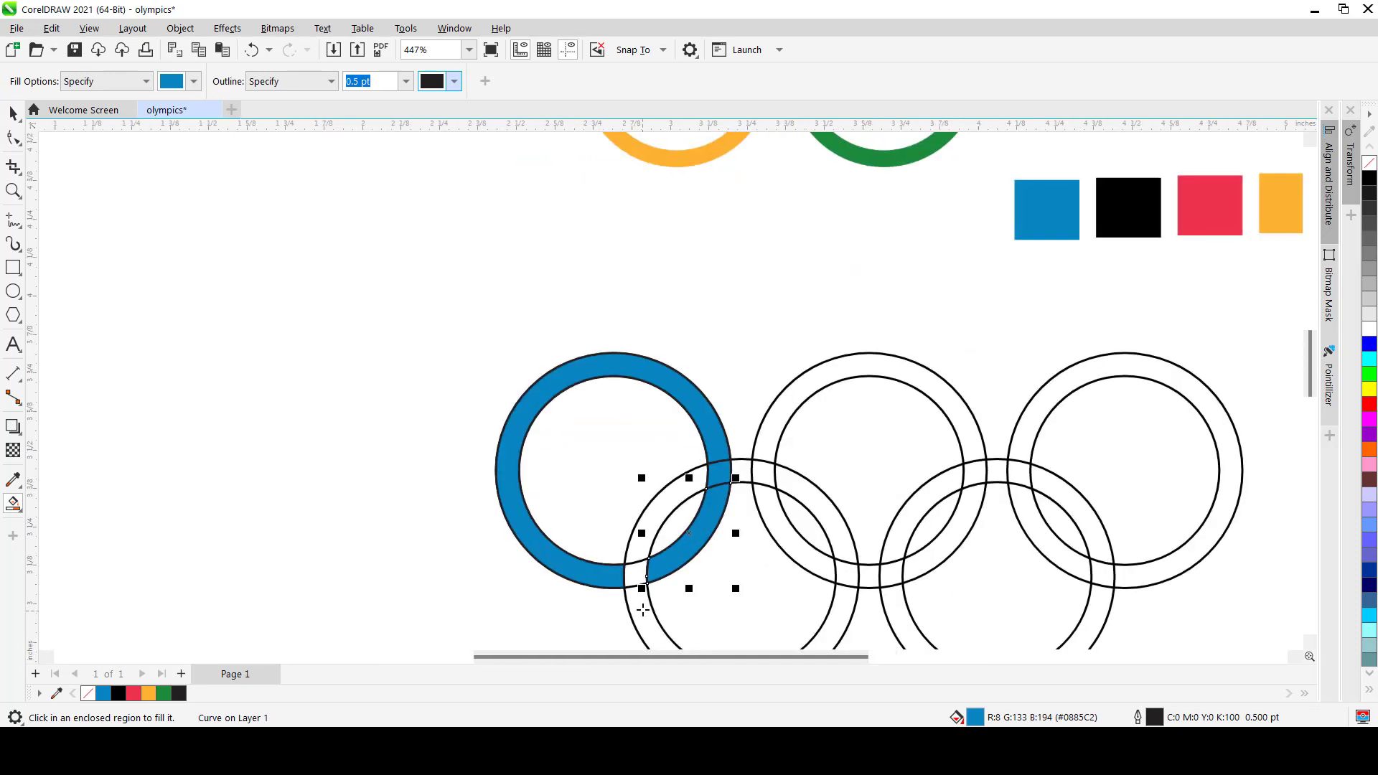
scroll(634, 553, down, 2)
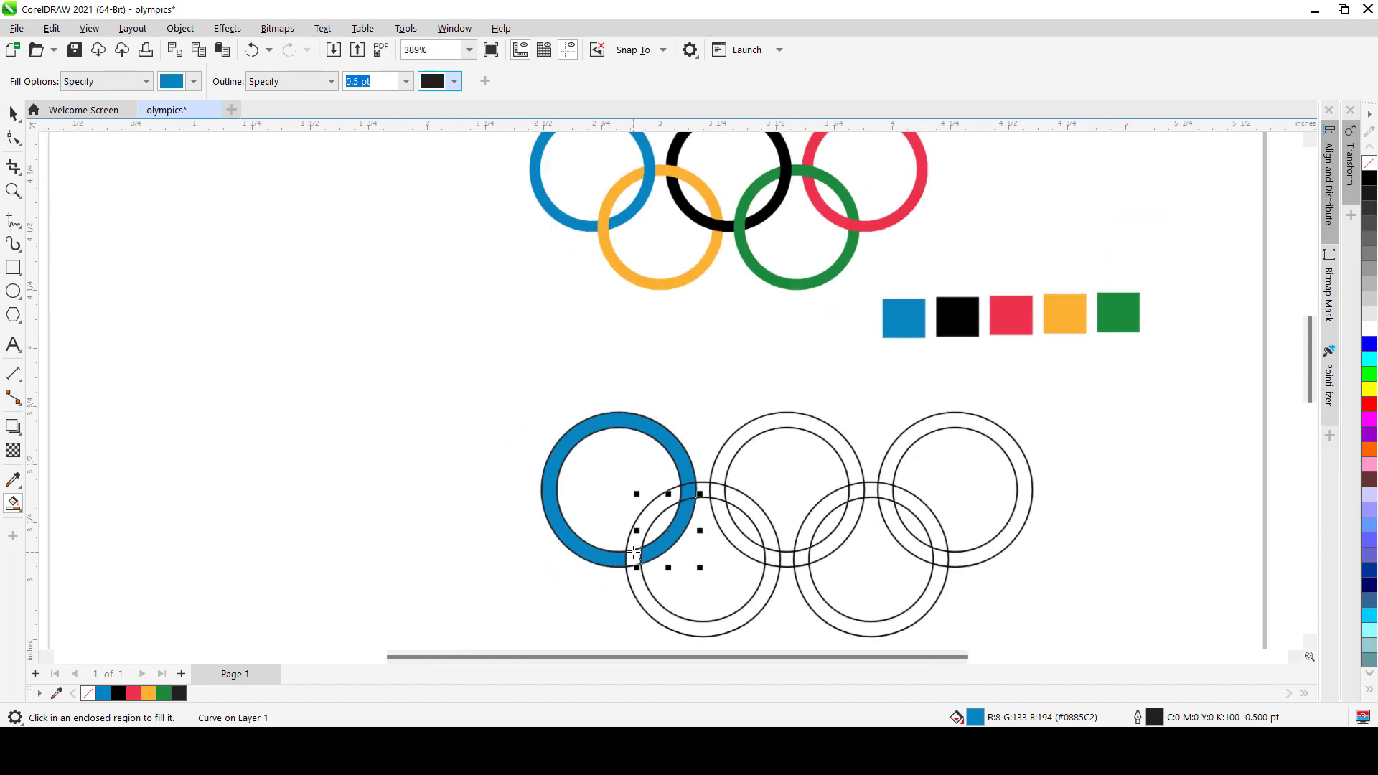
scroll(634, 553, down, 1)
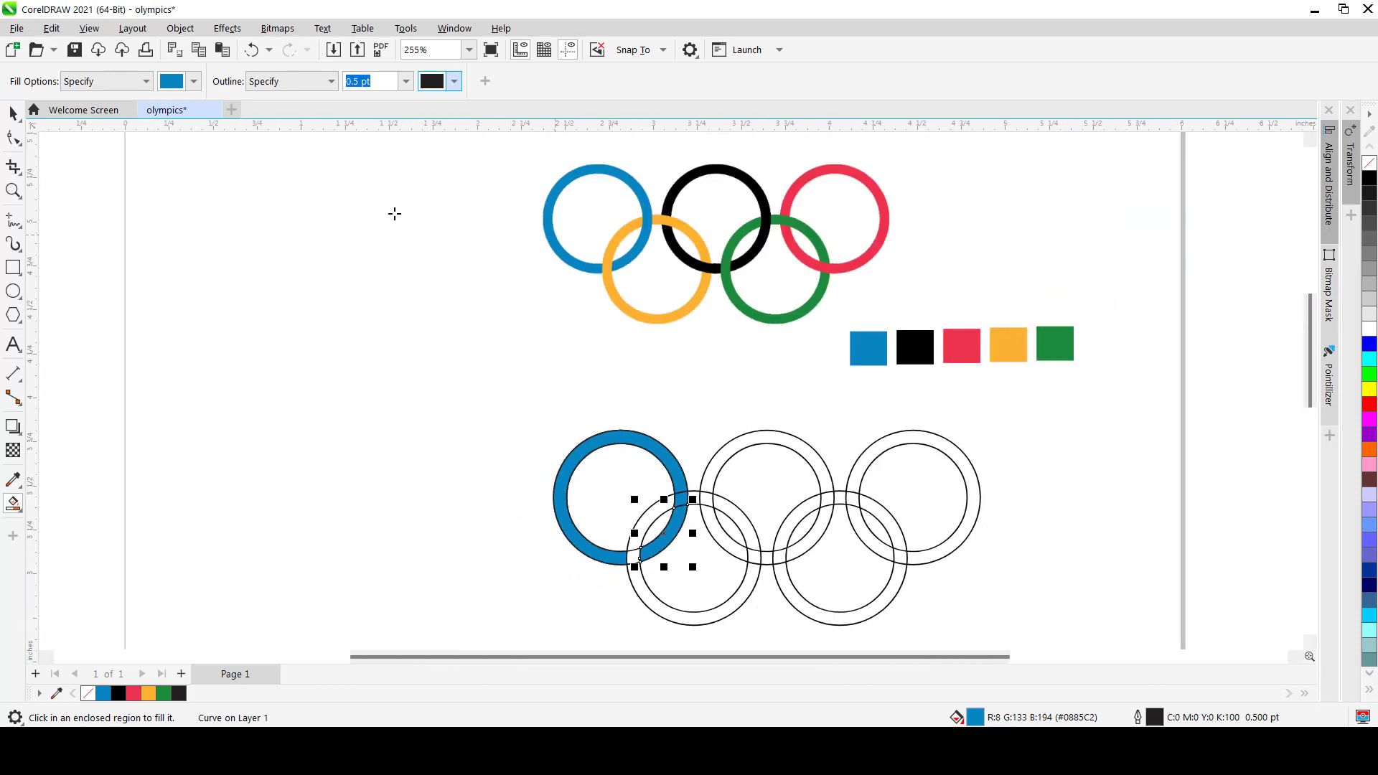
click(193, 81)
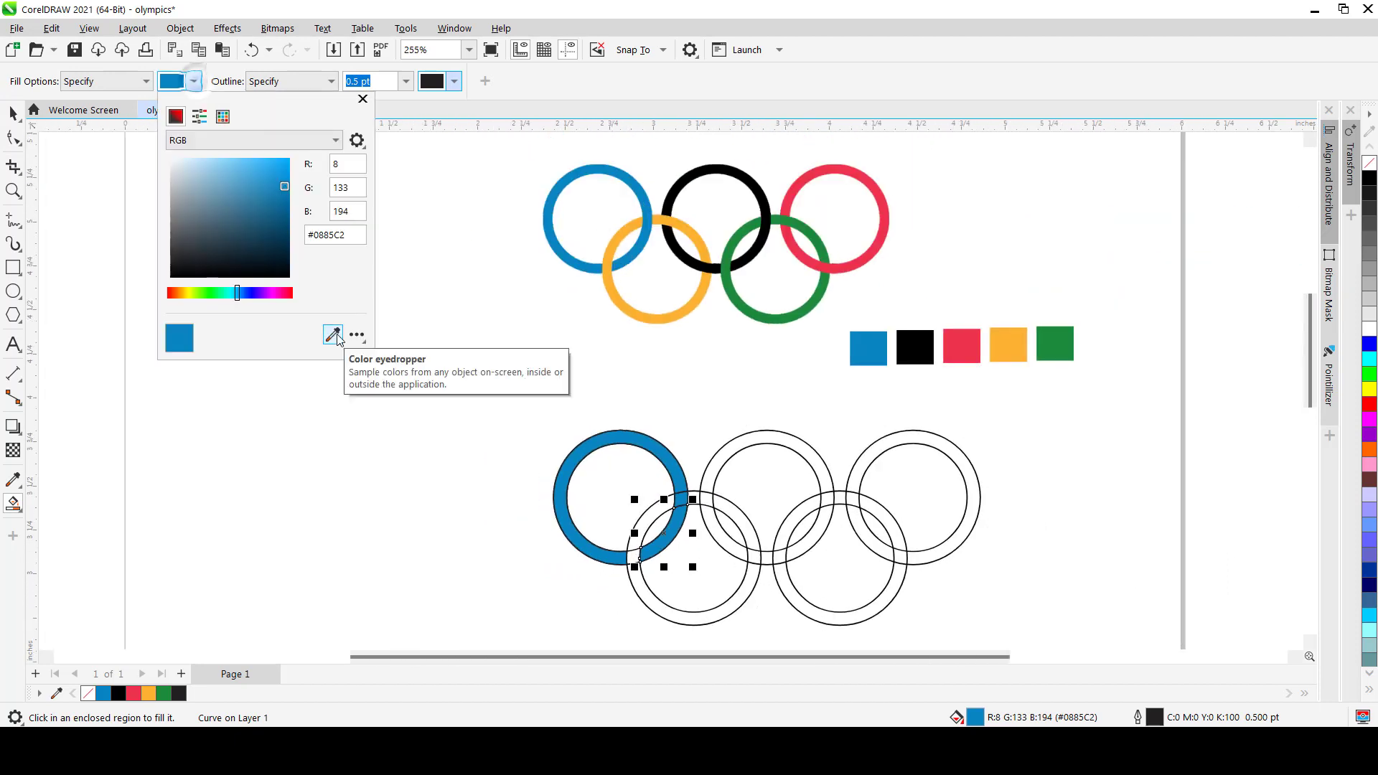
Set the Smart Fill colour to orange sampled from the orange swatch.
click(334, 335)
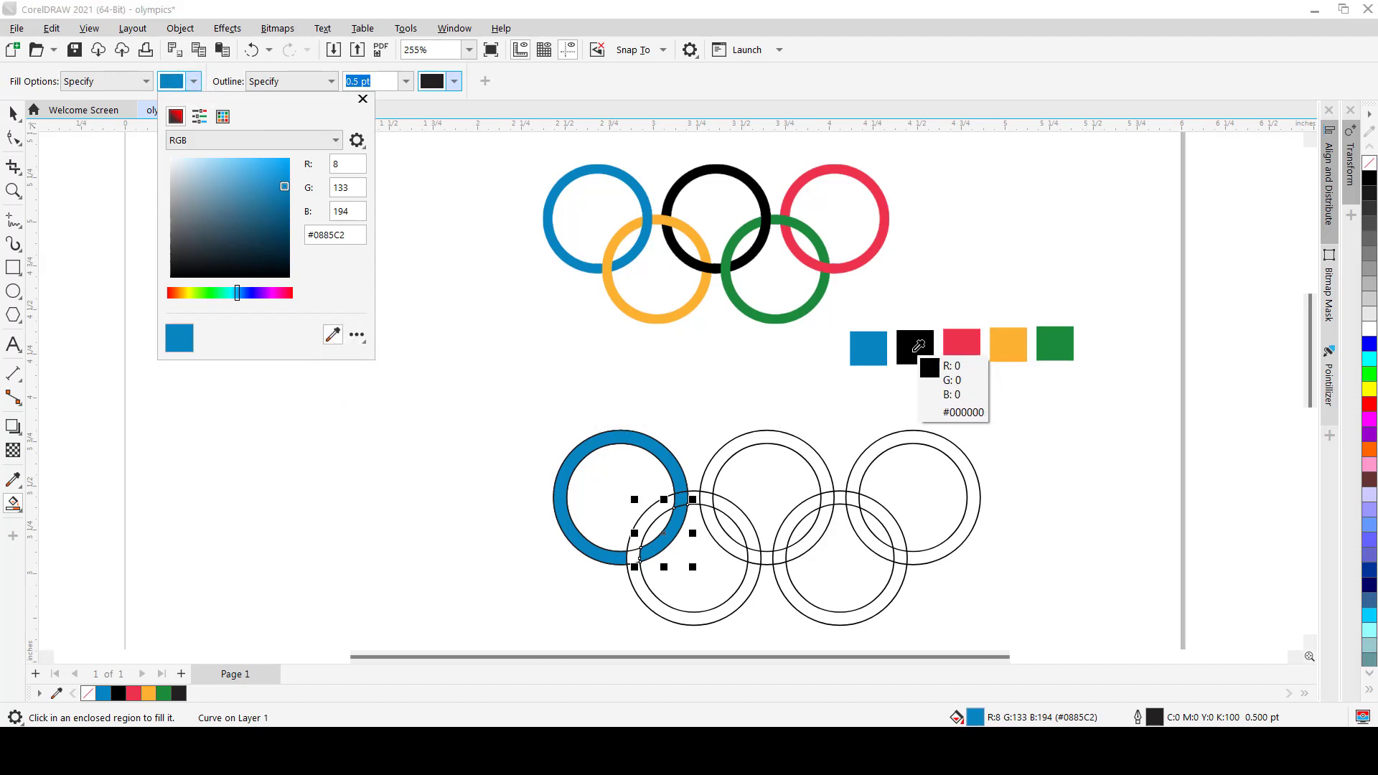
click(1006, 346)
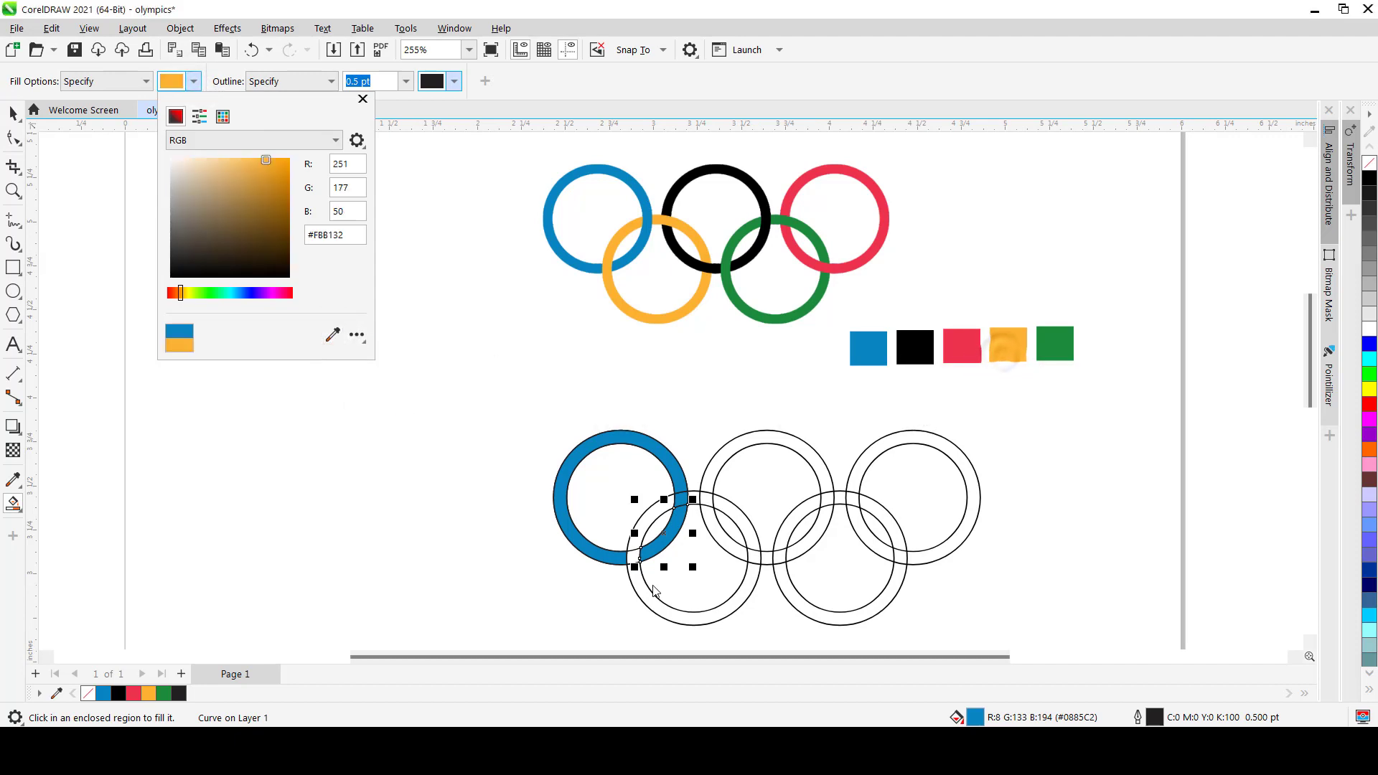
click(544, 81)
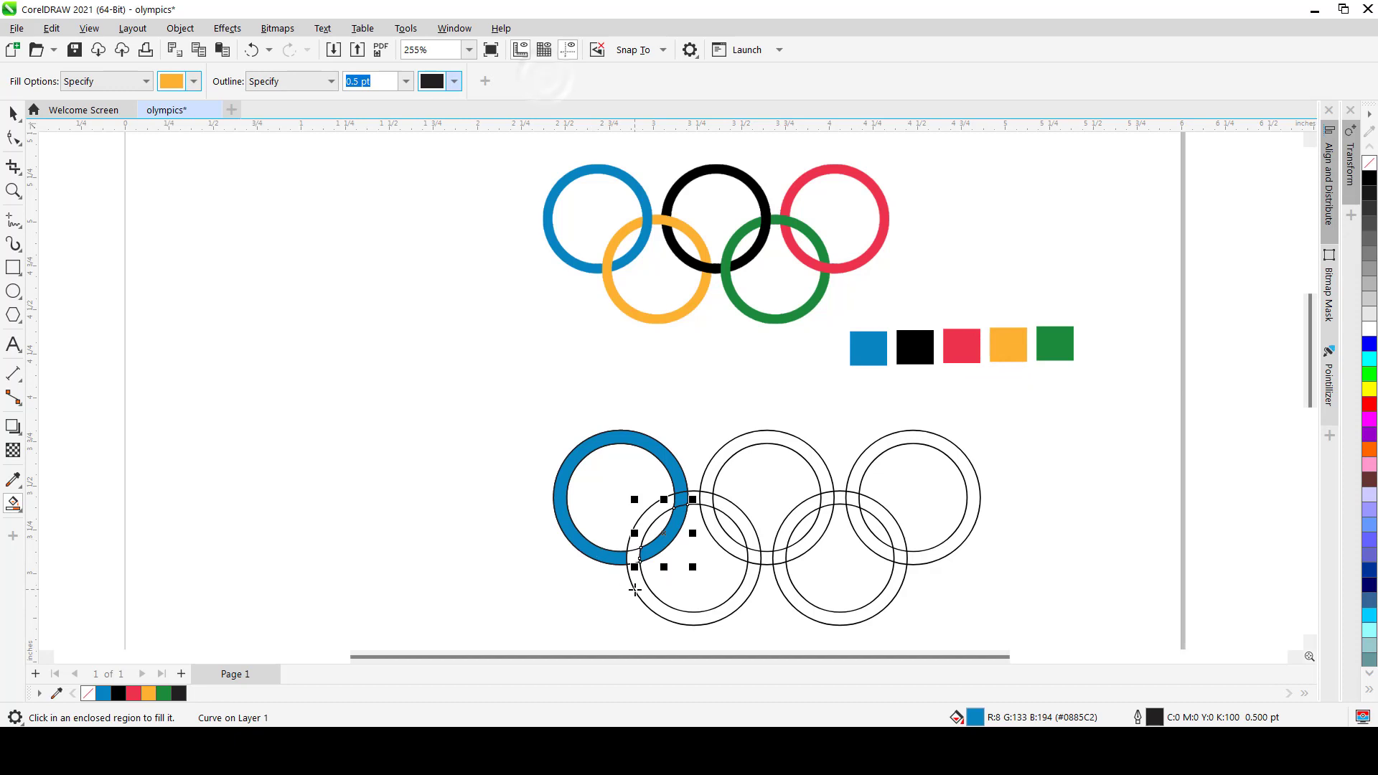
Fill every region of the lower-left ring orange, including its crossings with the blue ring.
scroll(634, 562, up, 2)
click(631, 555)
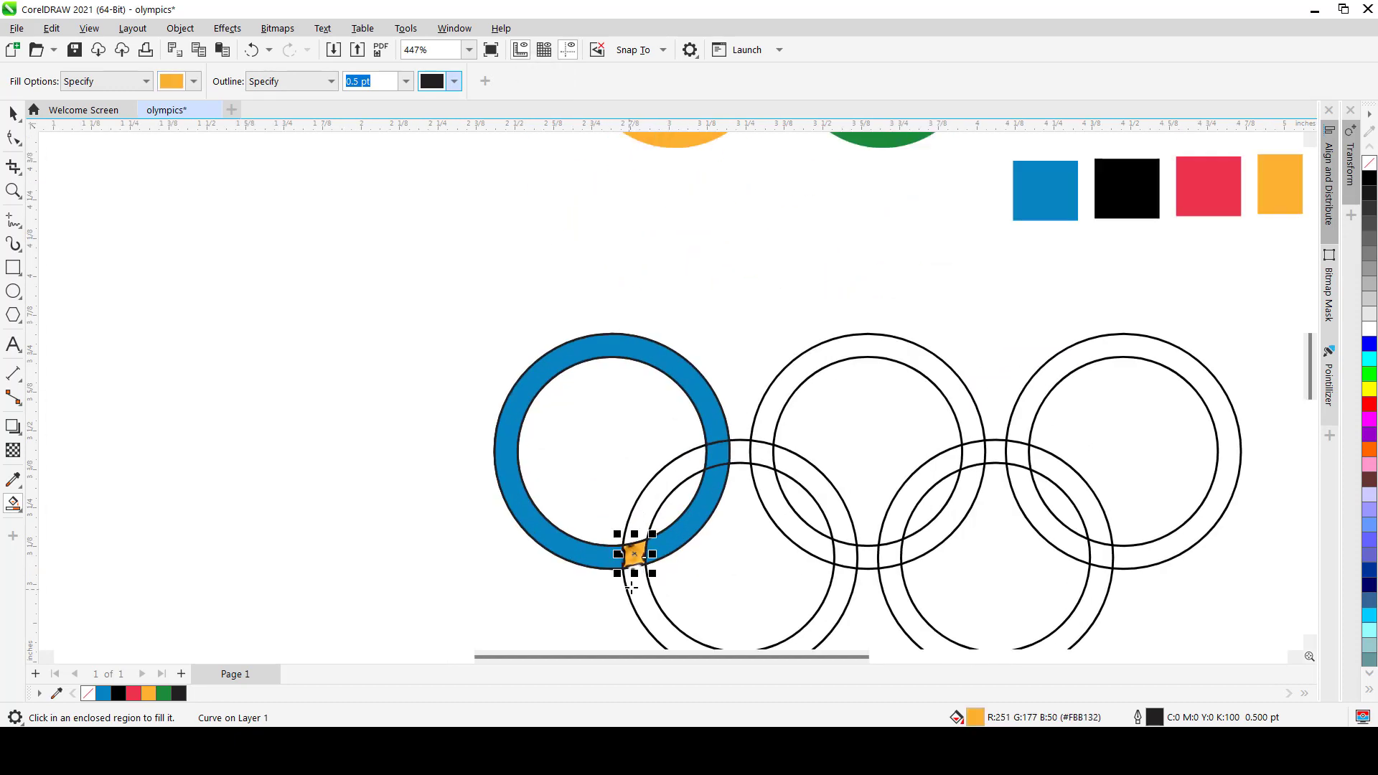
scroll(631, 554, down, 2)
scroll(635, 556, up, 1)
click(648, 518)
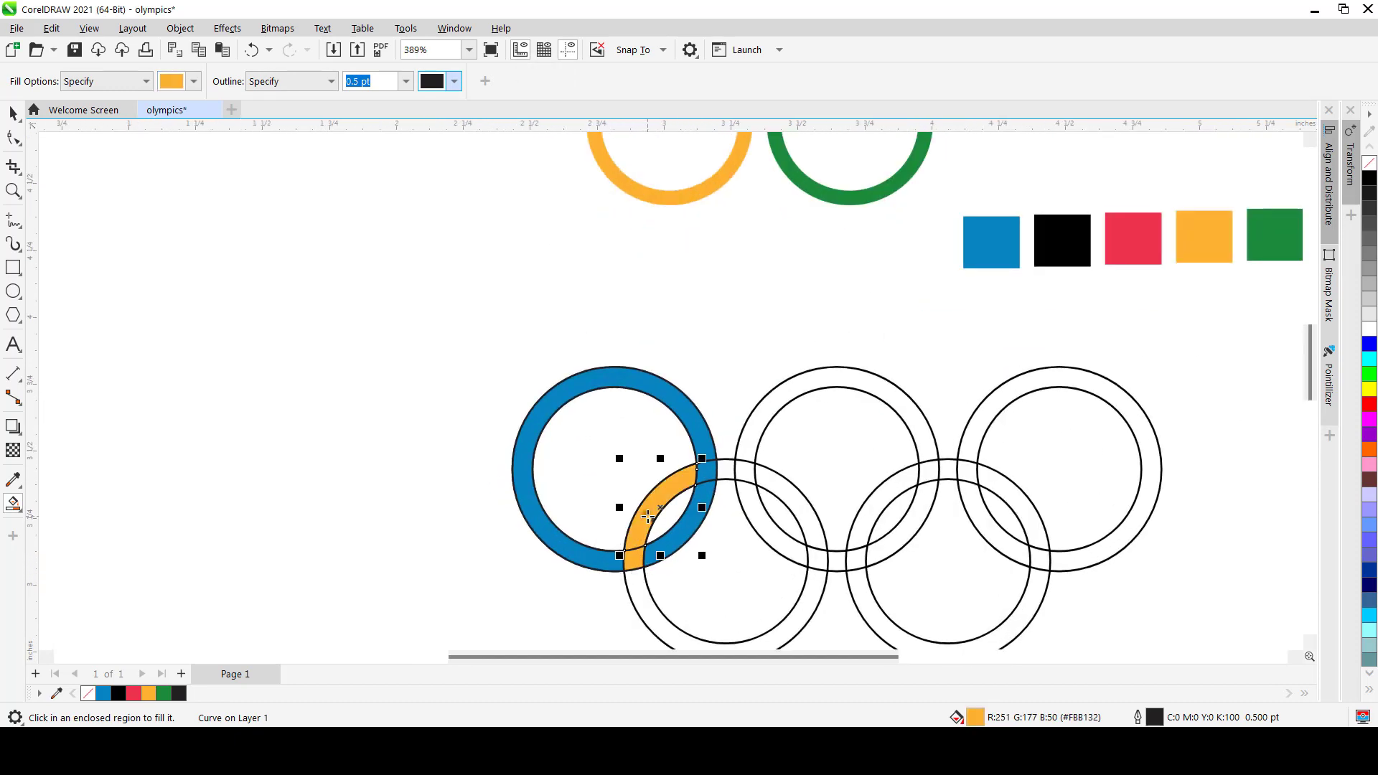
scroll(648, 517, down, 1)
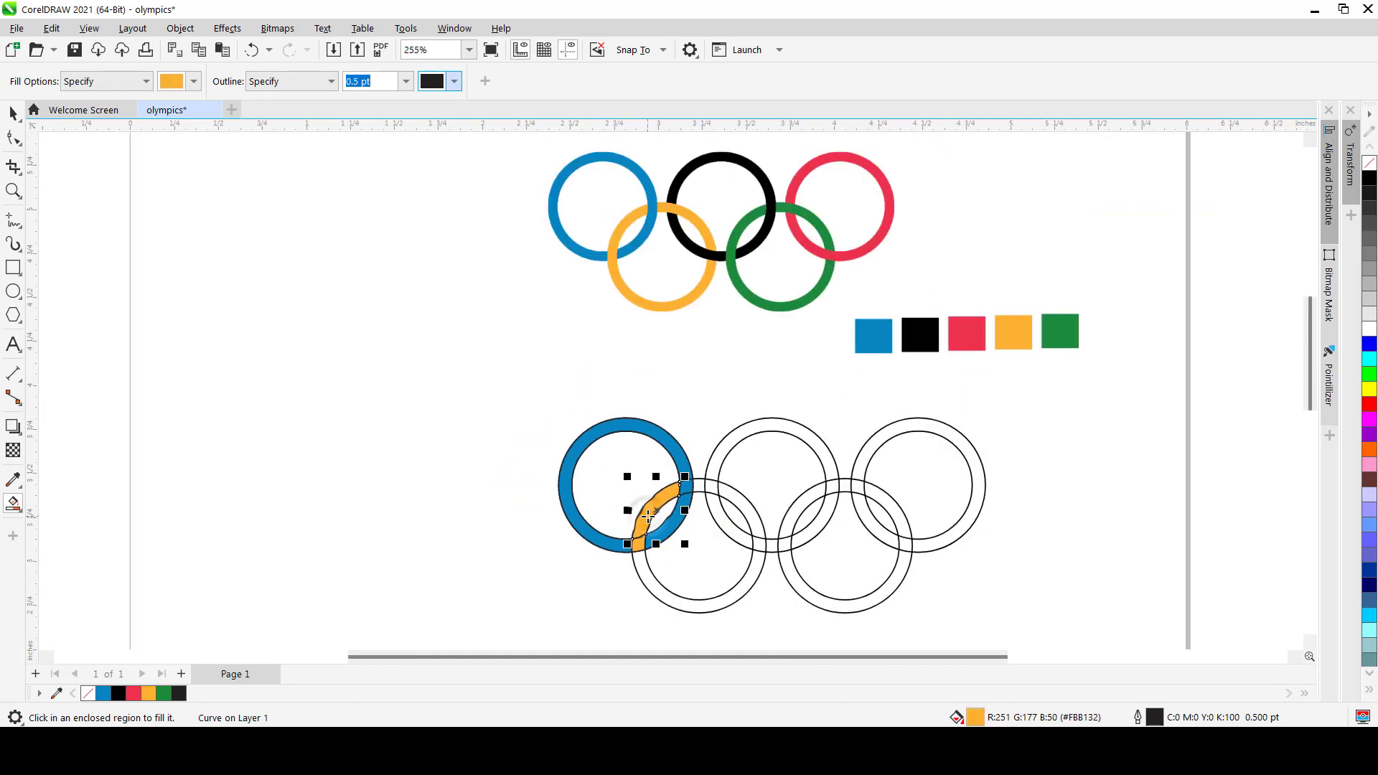
click(701, 485)
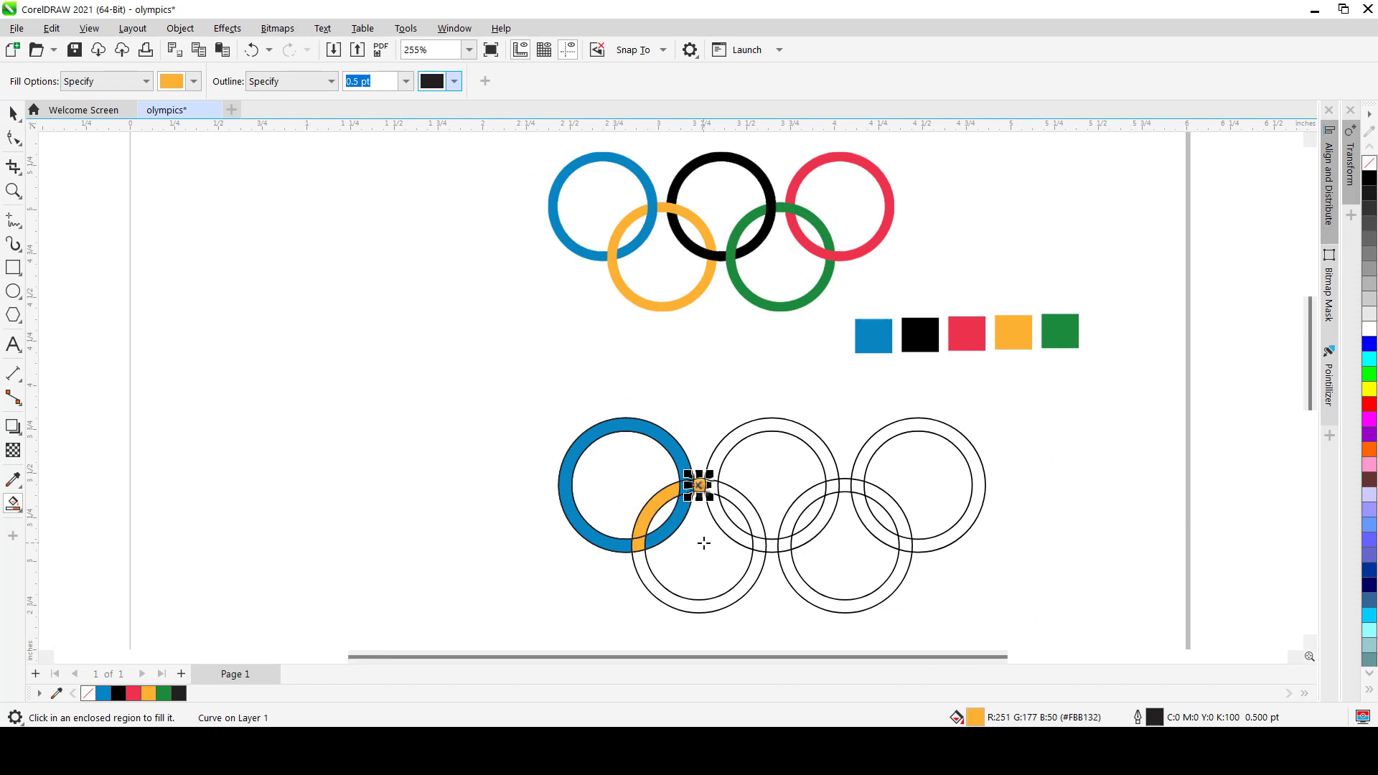
scroll(709, 511, up, 1)
click(716, 484)
scroll(716, 483, down, 1)
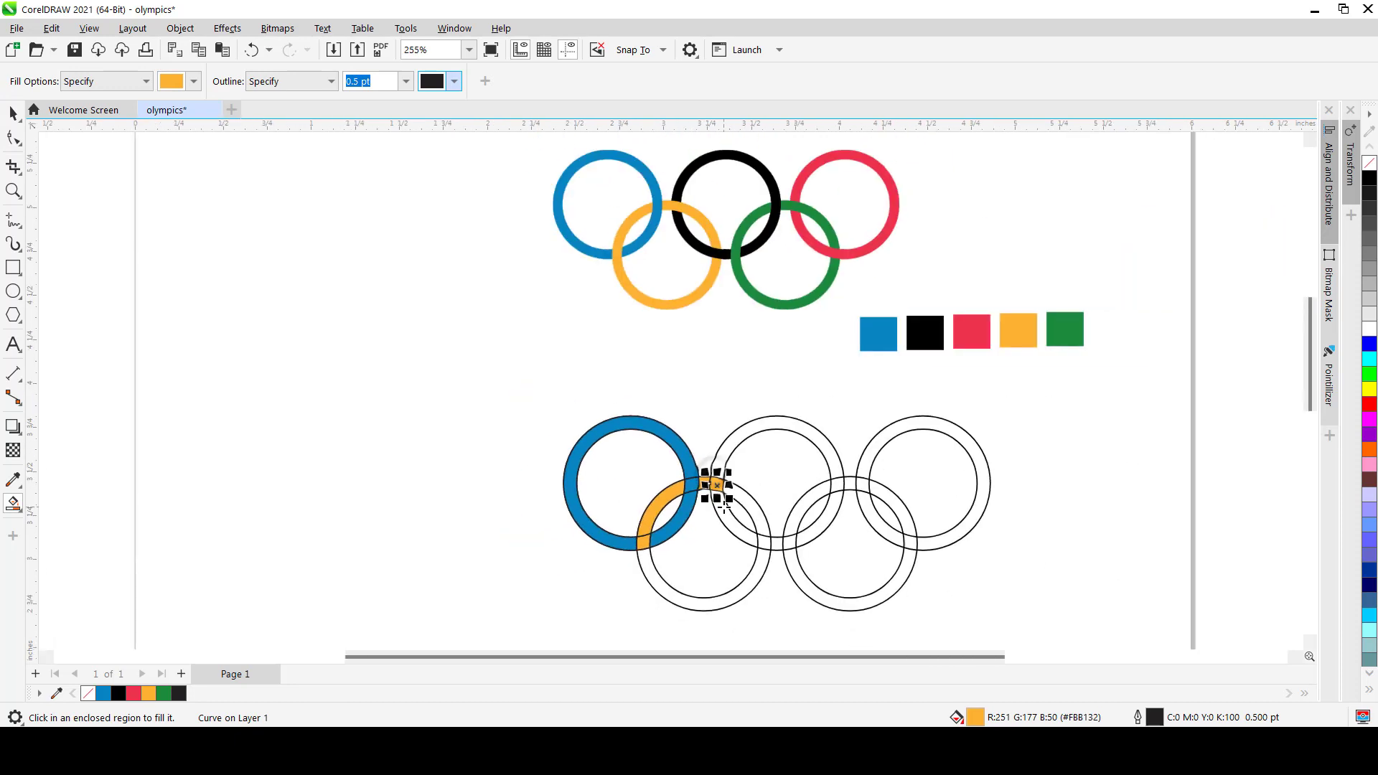
click(750, 506)
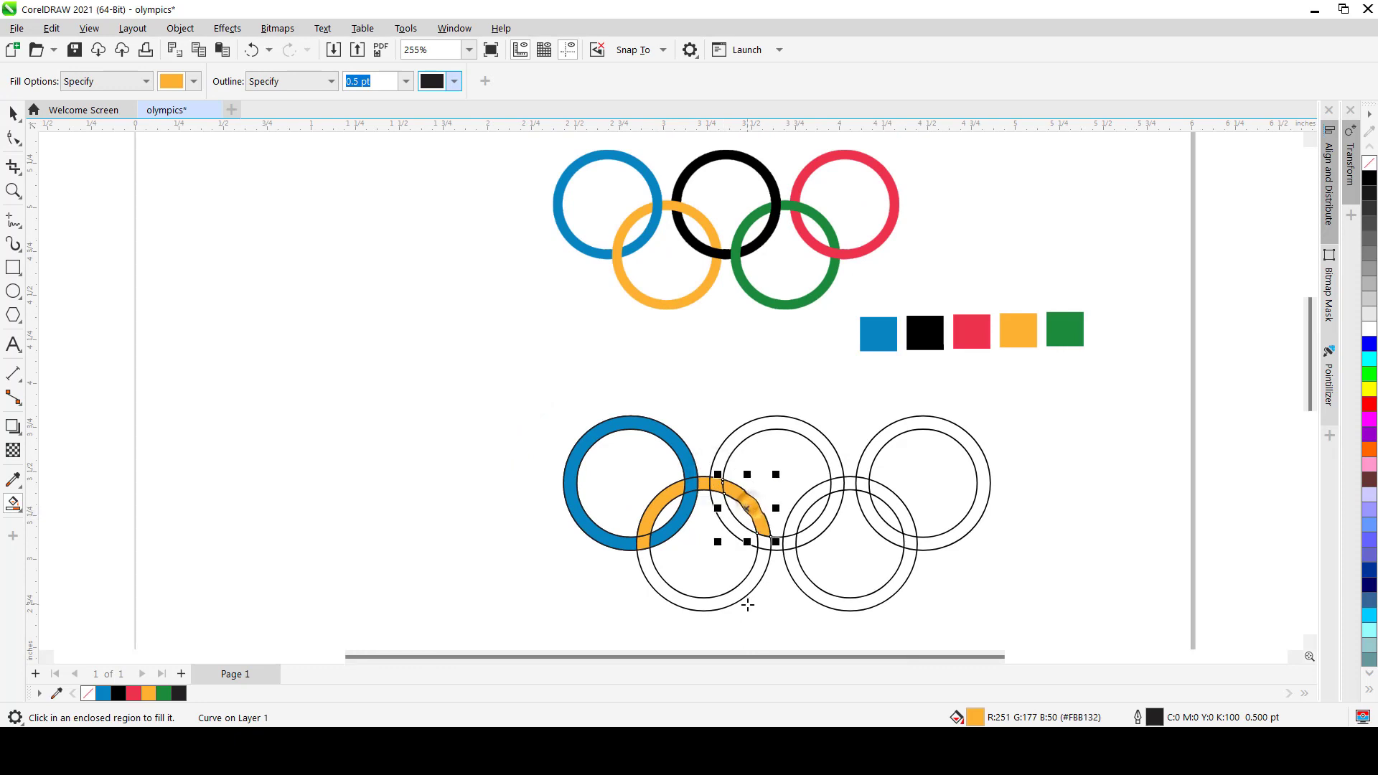
click(744, 591)
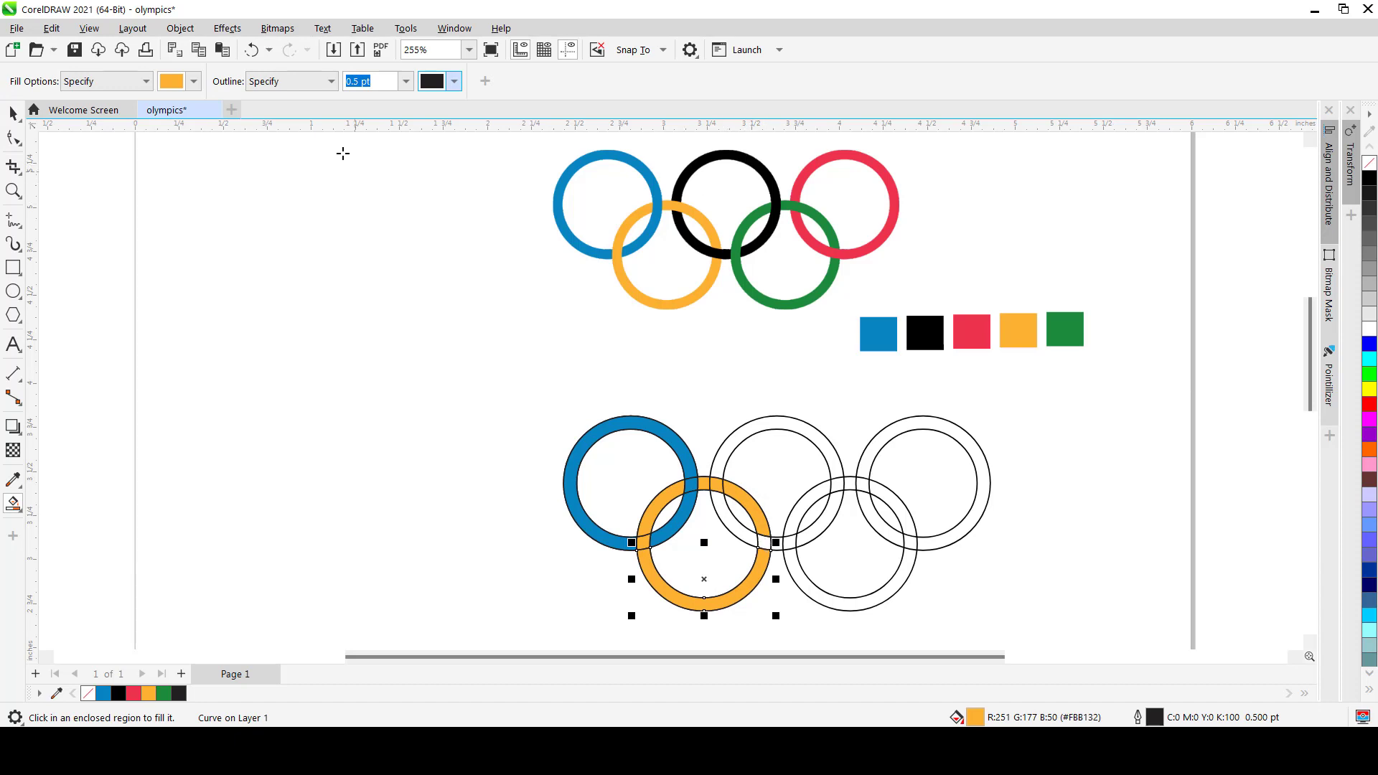
Set the Smart Fill colour to black sampled from the black swatch.
click(193, 81)
click(332, 334)
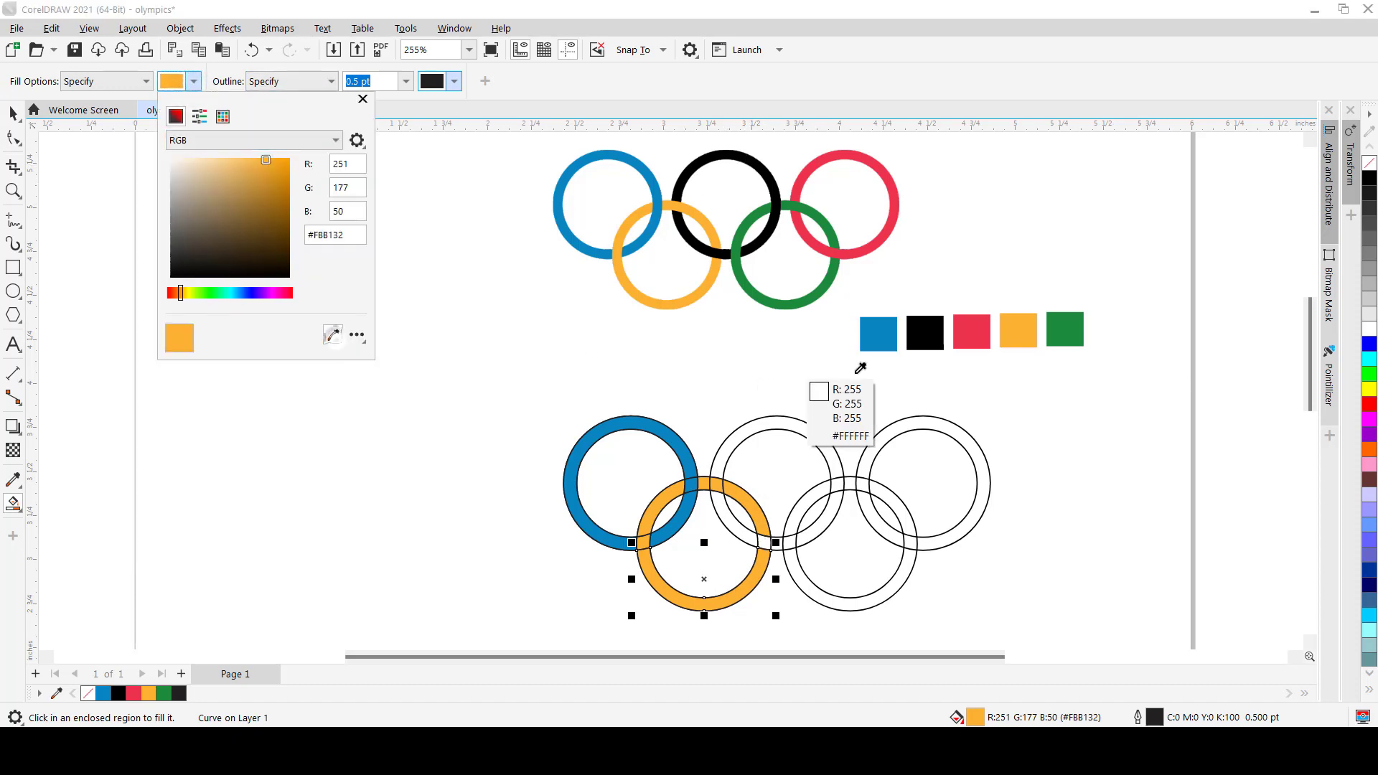
click(928, 335)
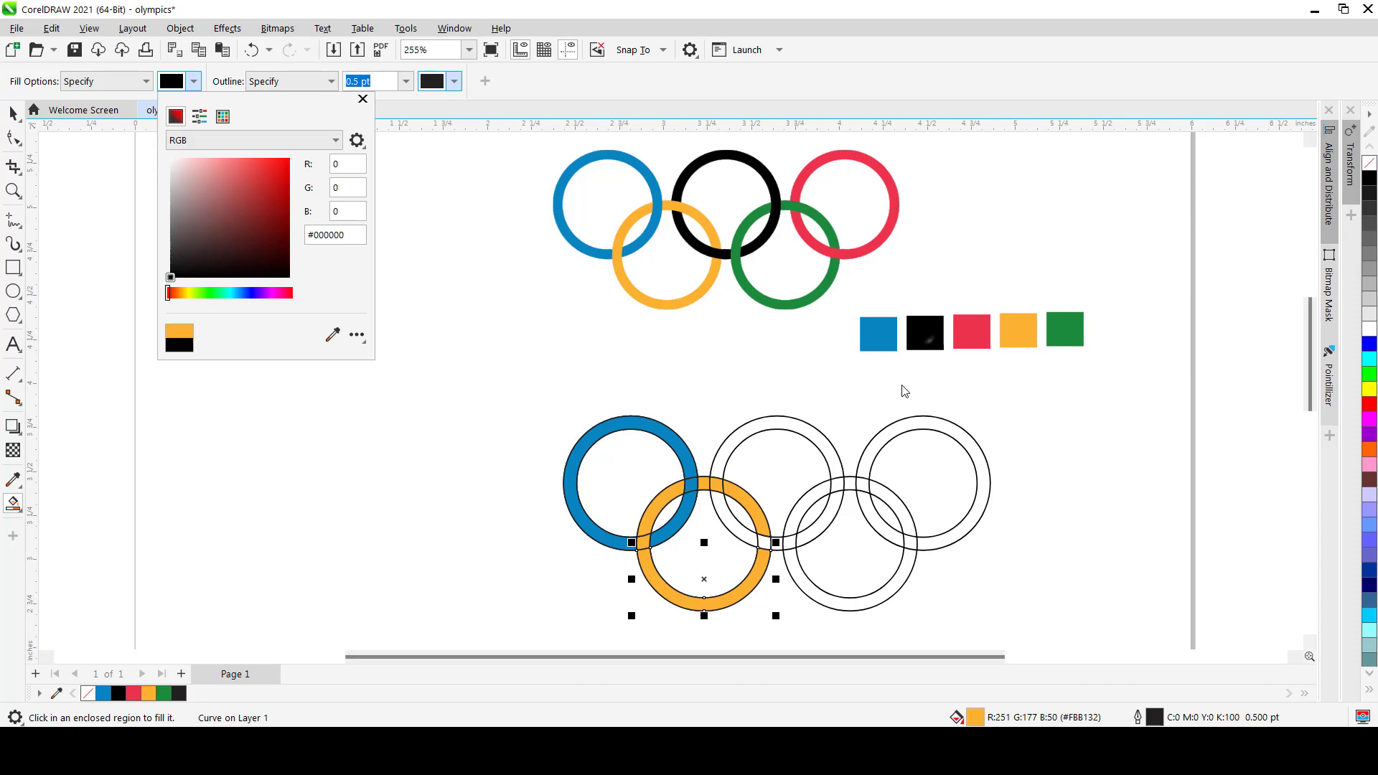
click(559, 93)
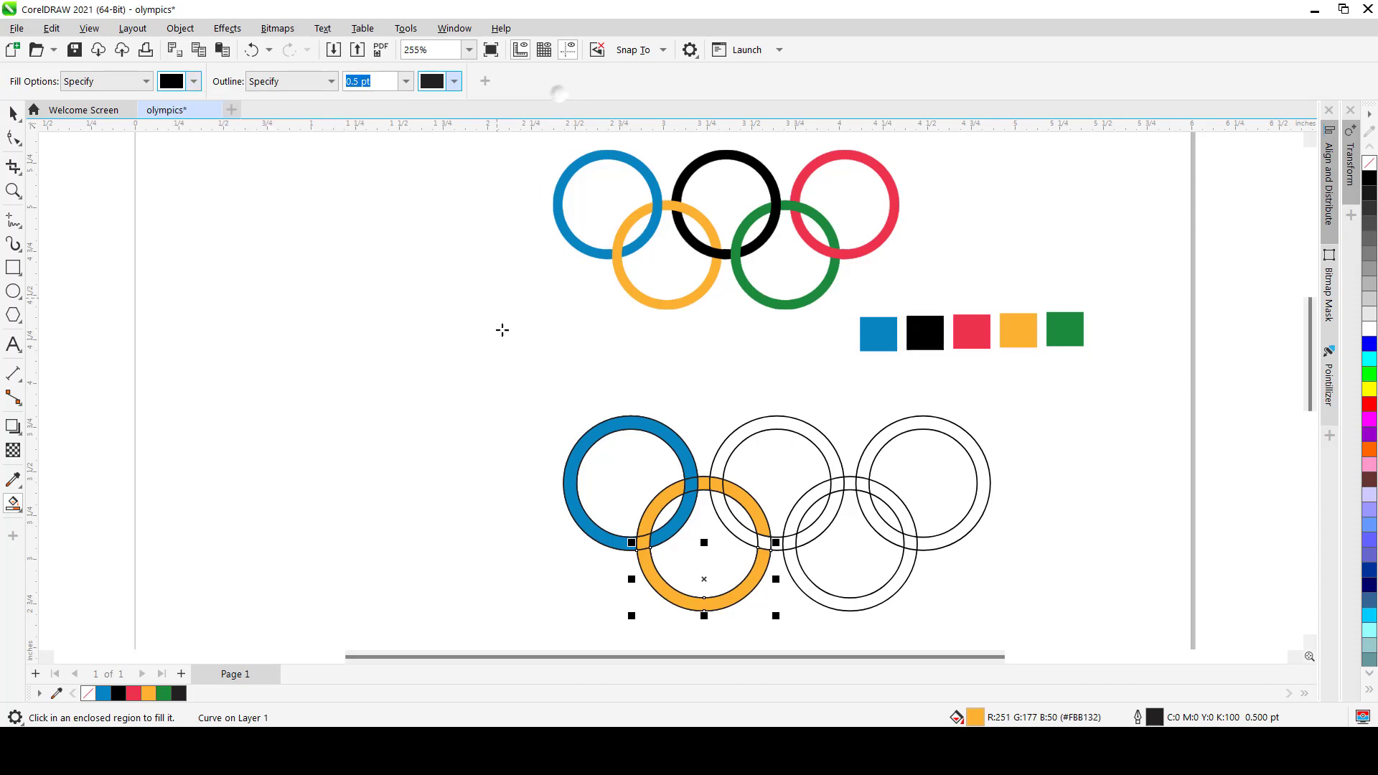
Fill the middle ring's top arc, lower-right arc and orange-ring crossings black.
click(744, 433)
scroll(843, 513, up, 1)
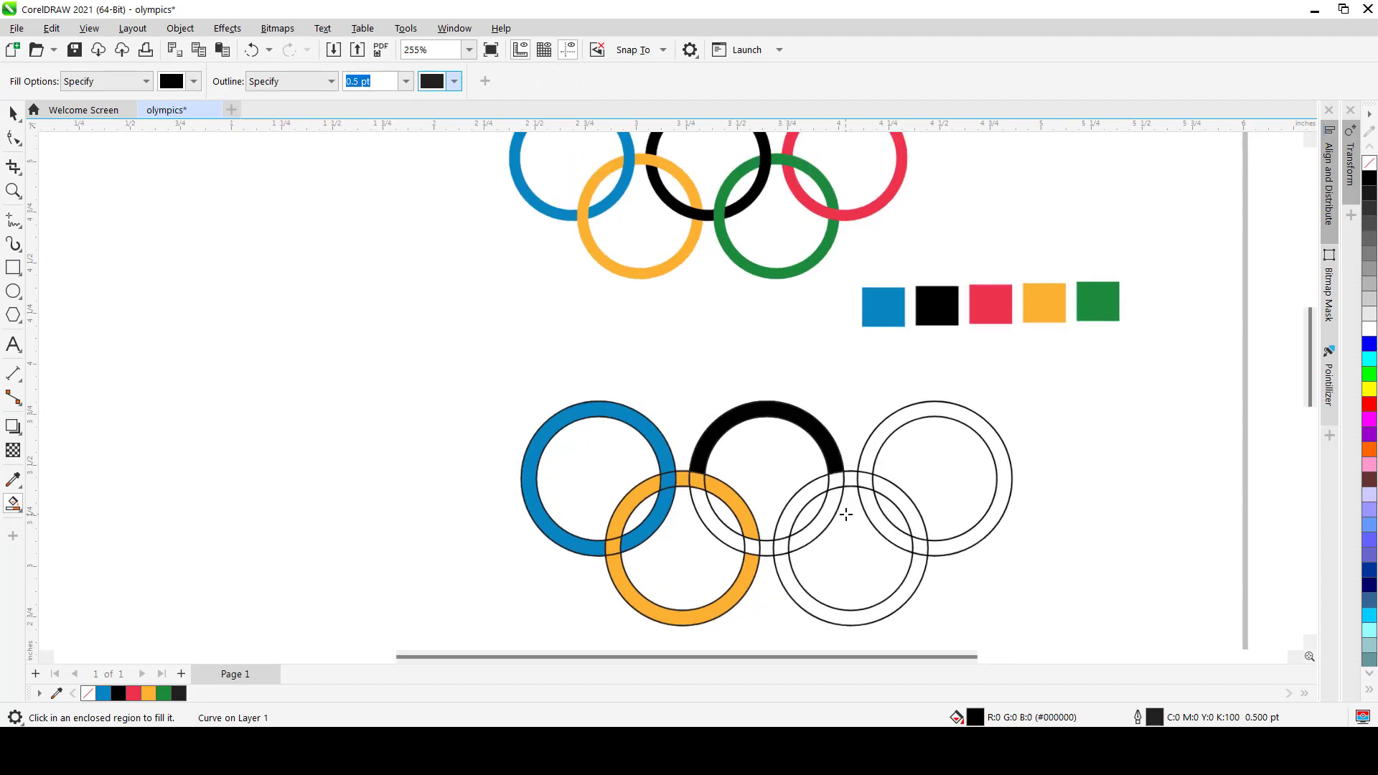
click(818, 538)
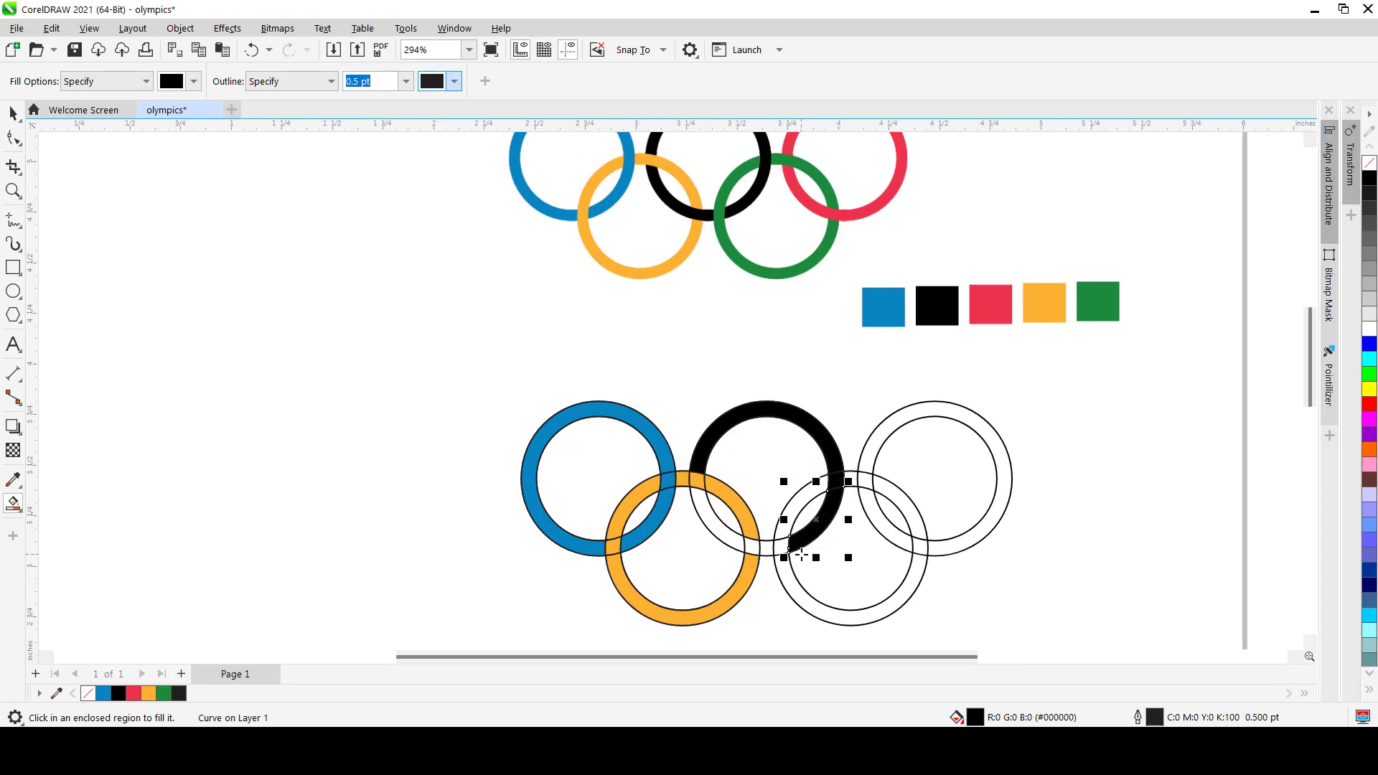
click(765, 552)
scroll(765, 552, up, 2)
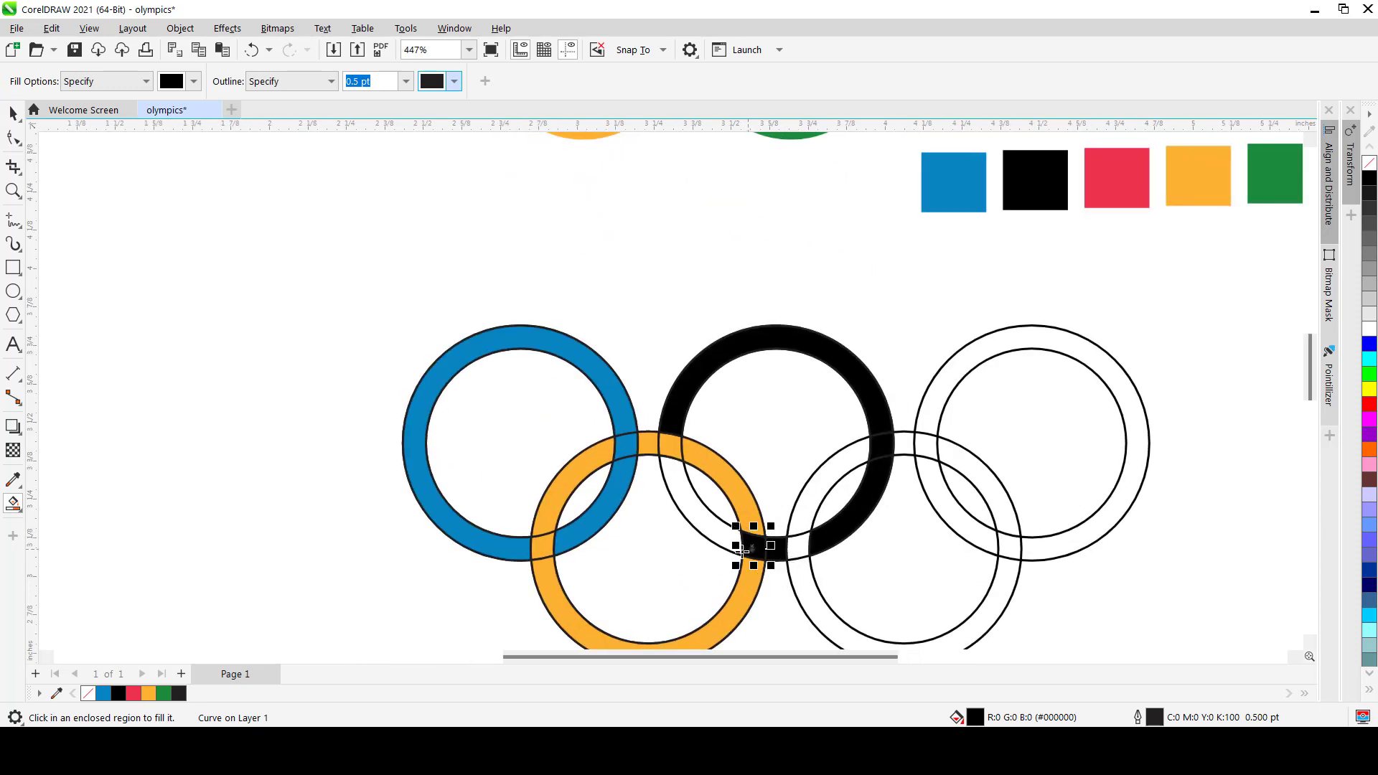
click(709, 521)
scroll(719, 502, down, 3)
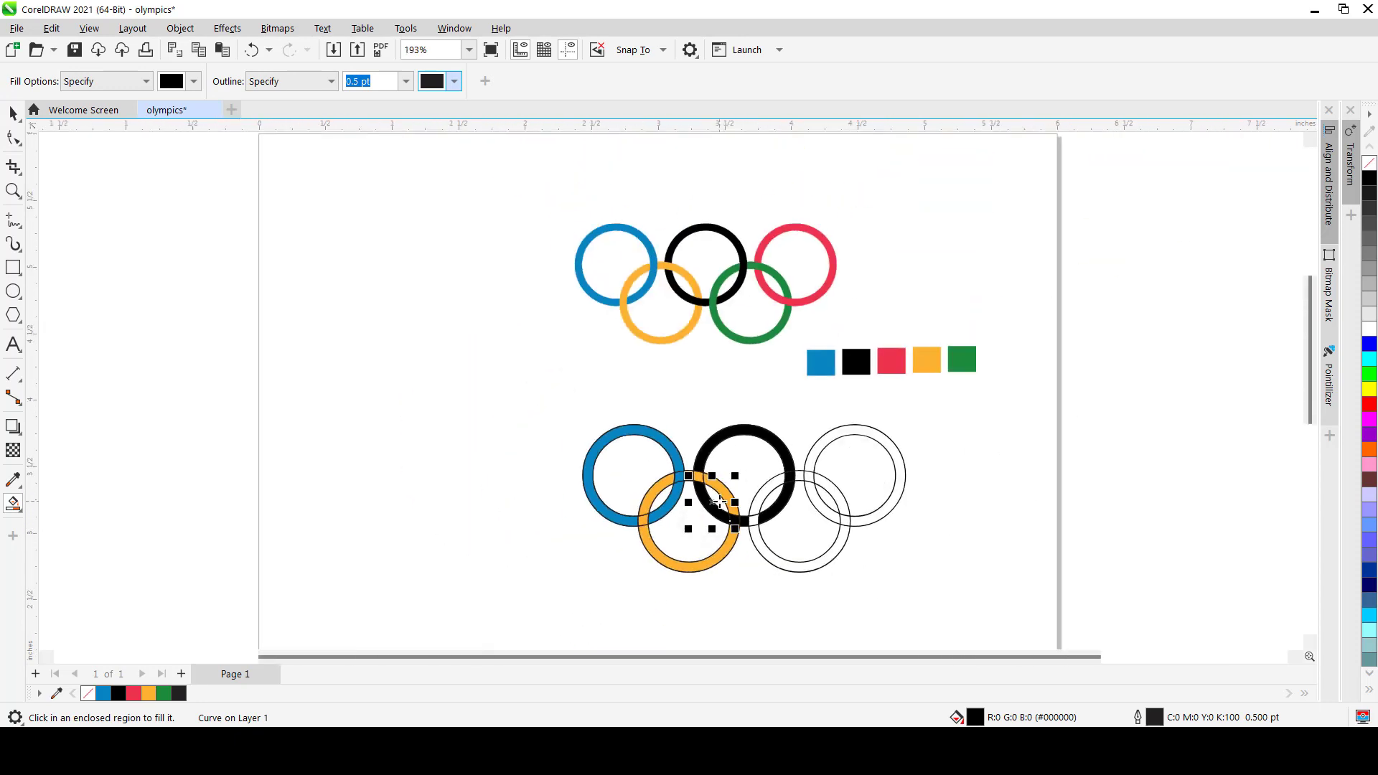
scroll(713, 503, up, 2)
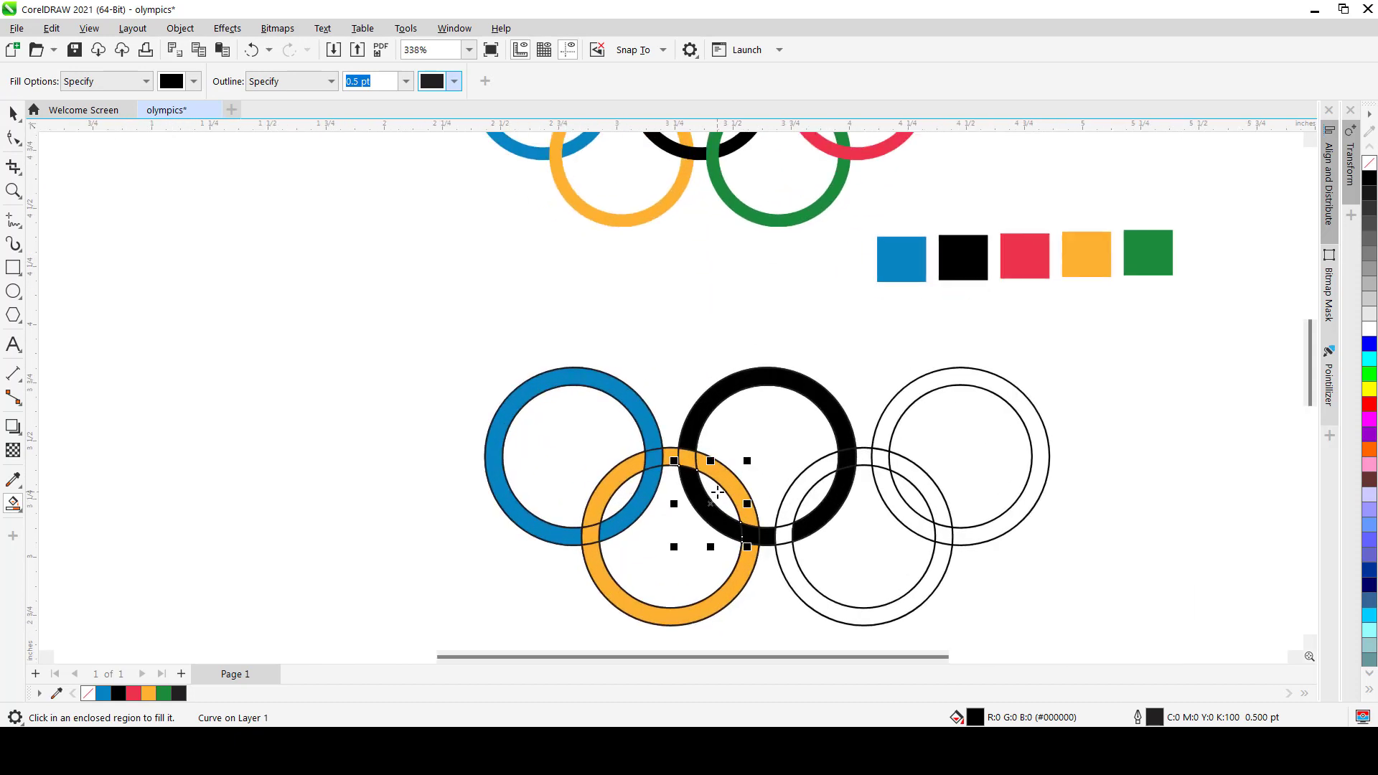
scroll(728, 490, down, 1)
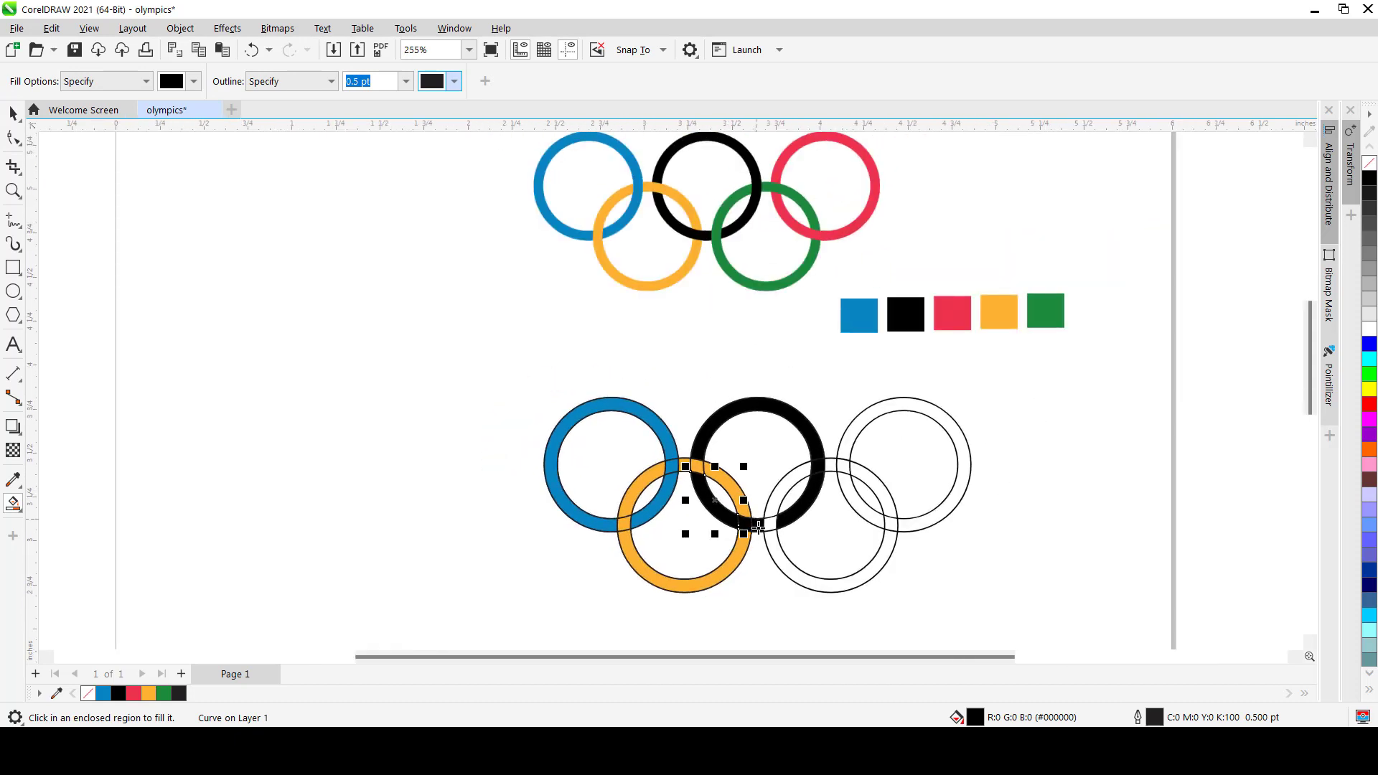
scroll(765, 535, down, 1)
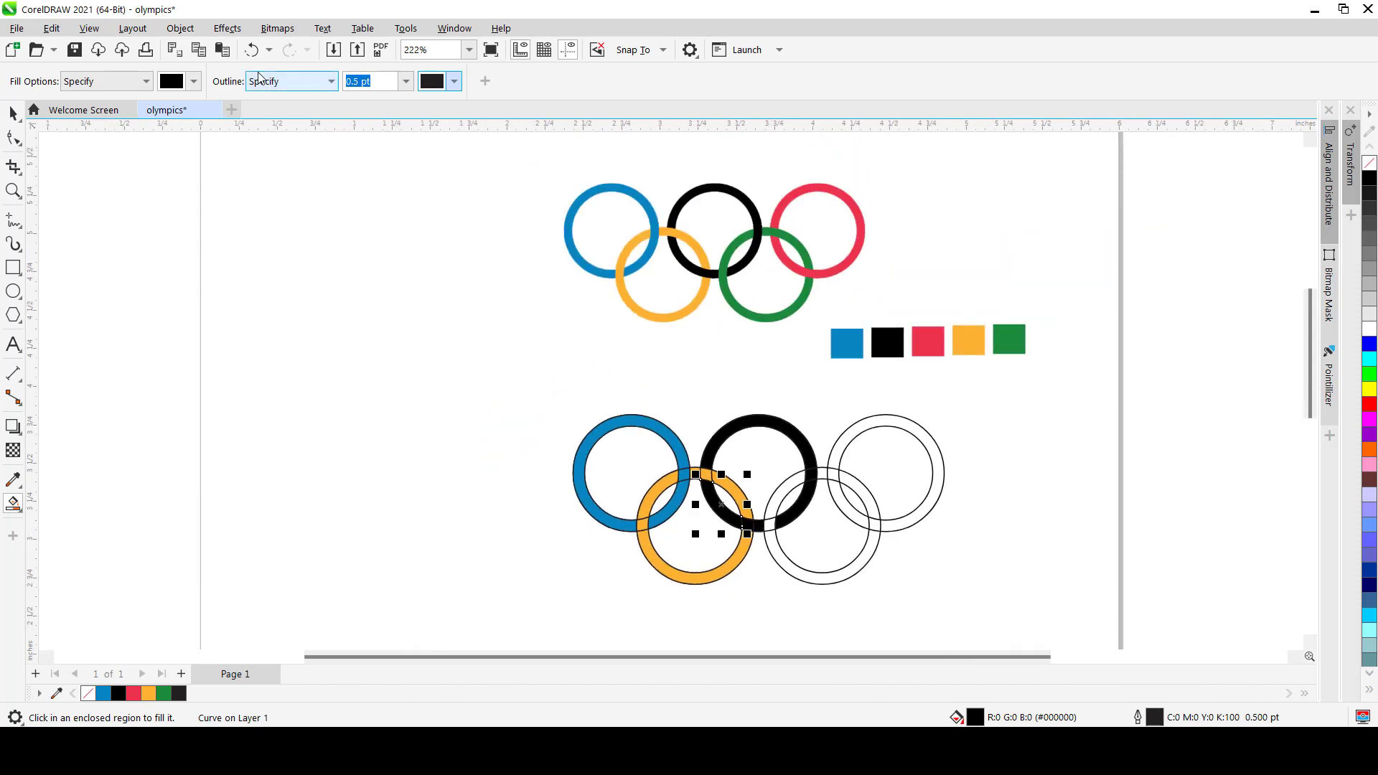
Set the Smart Fill colour to green sampled from the green swatch.
click(196, 81)
click(332, 335)
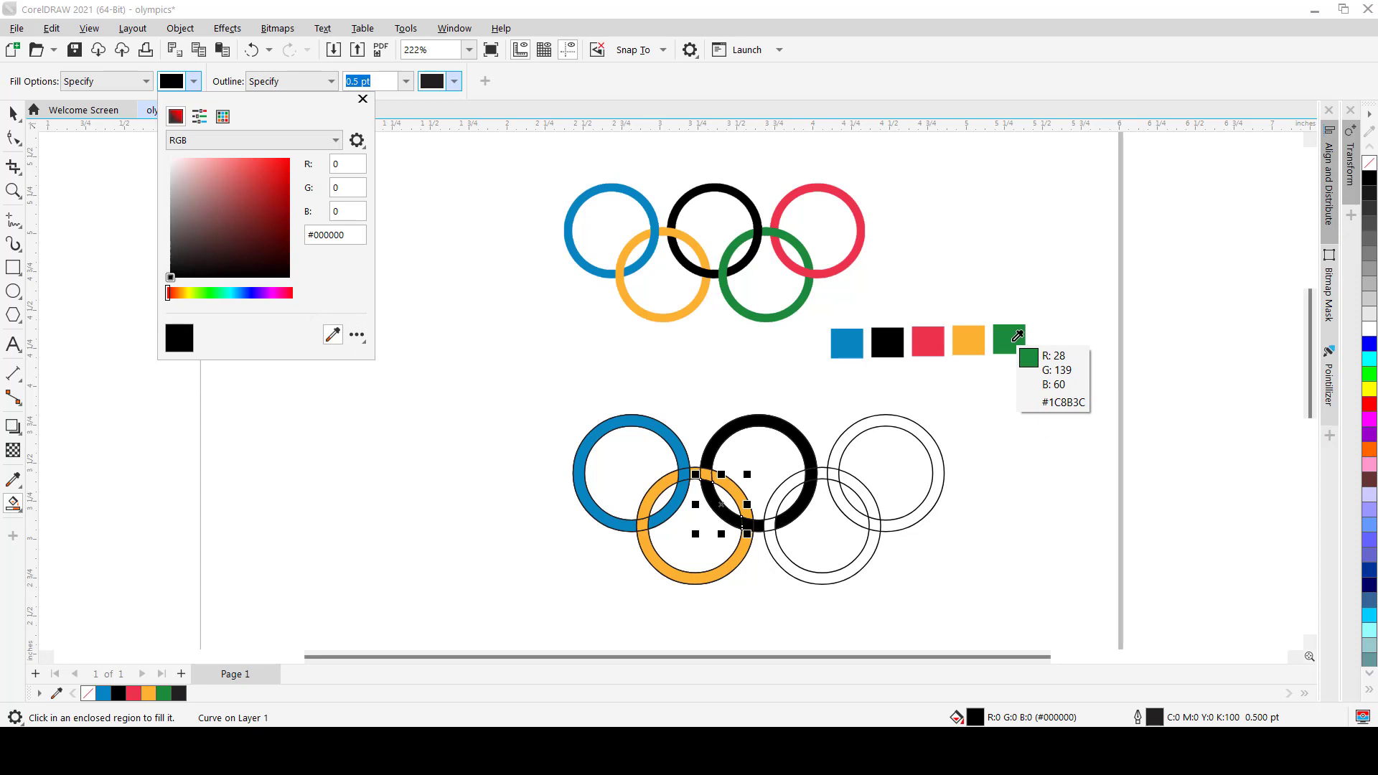
click(1017, 336)
click(521, 77)
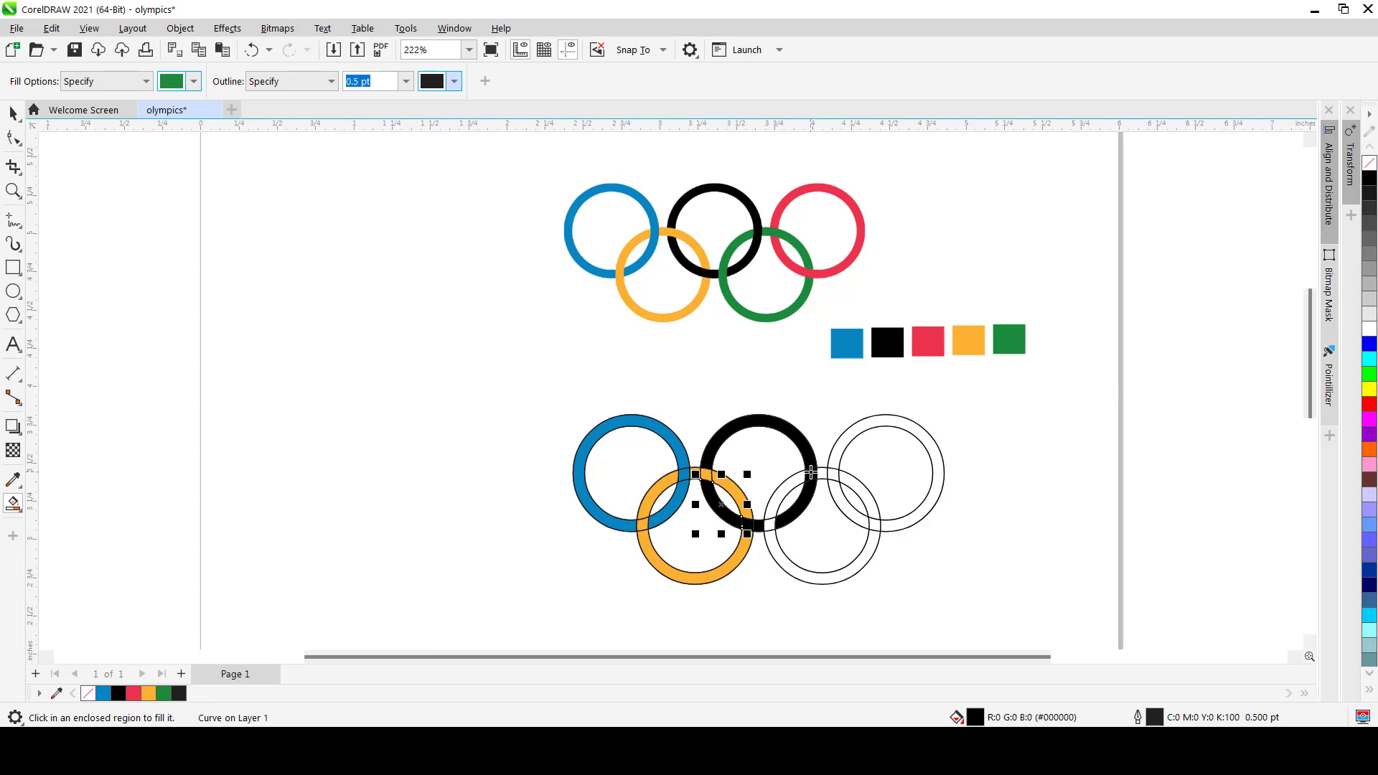
Fill the green ring's lower band, right segment and small overlap pieces green.
click(791, 485)
scroll(769, 531, up, 2)
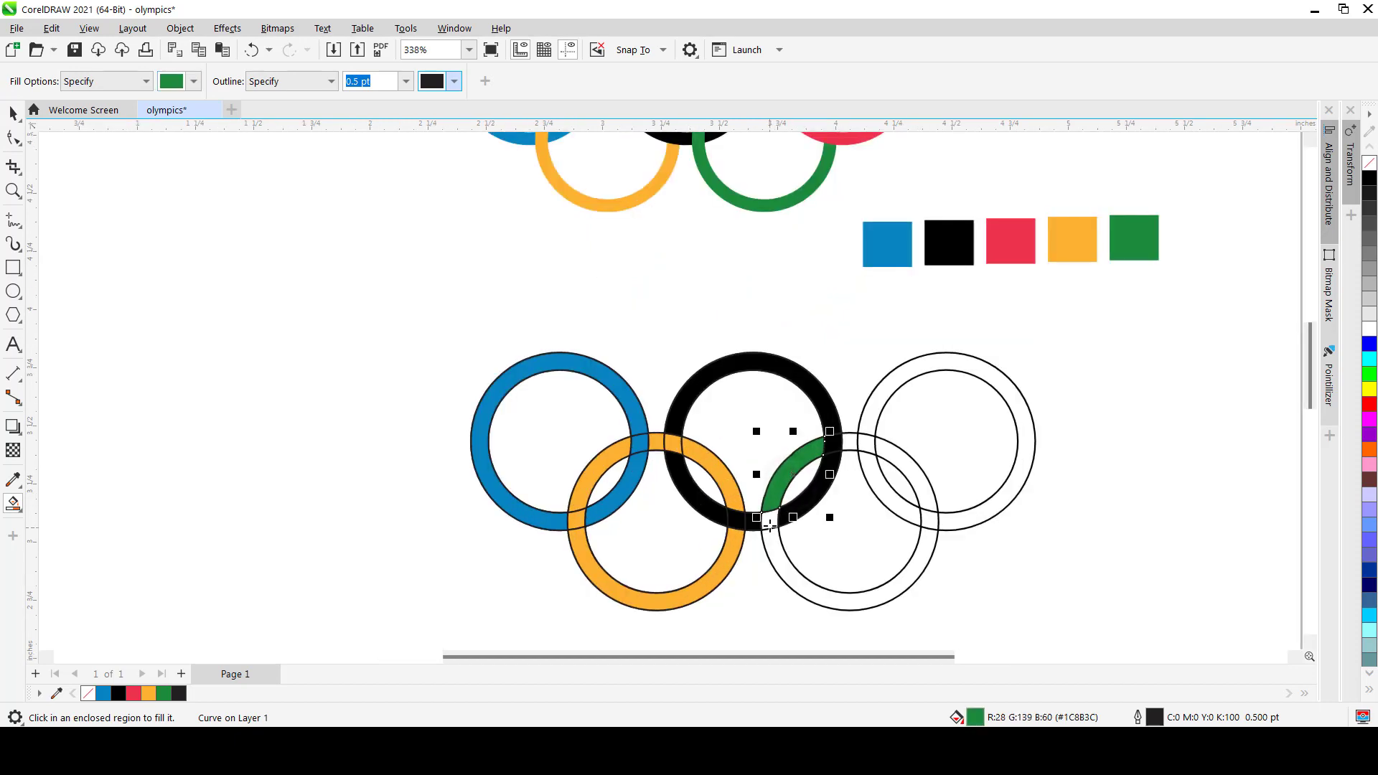
click(770, 523)
click(781, 553)
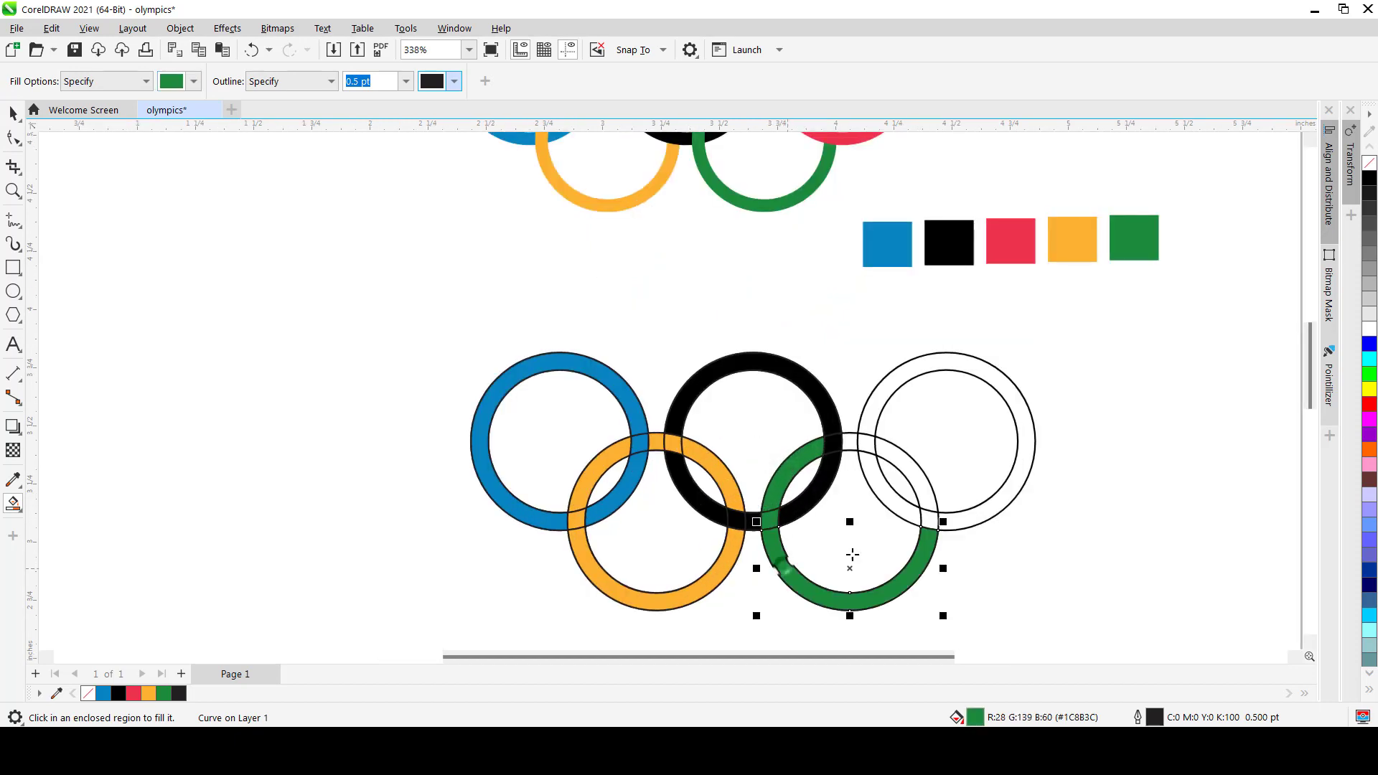
scroll(866, 545, down, 1)
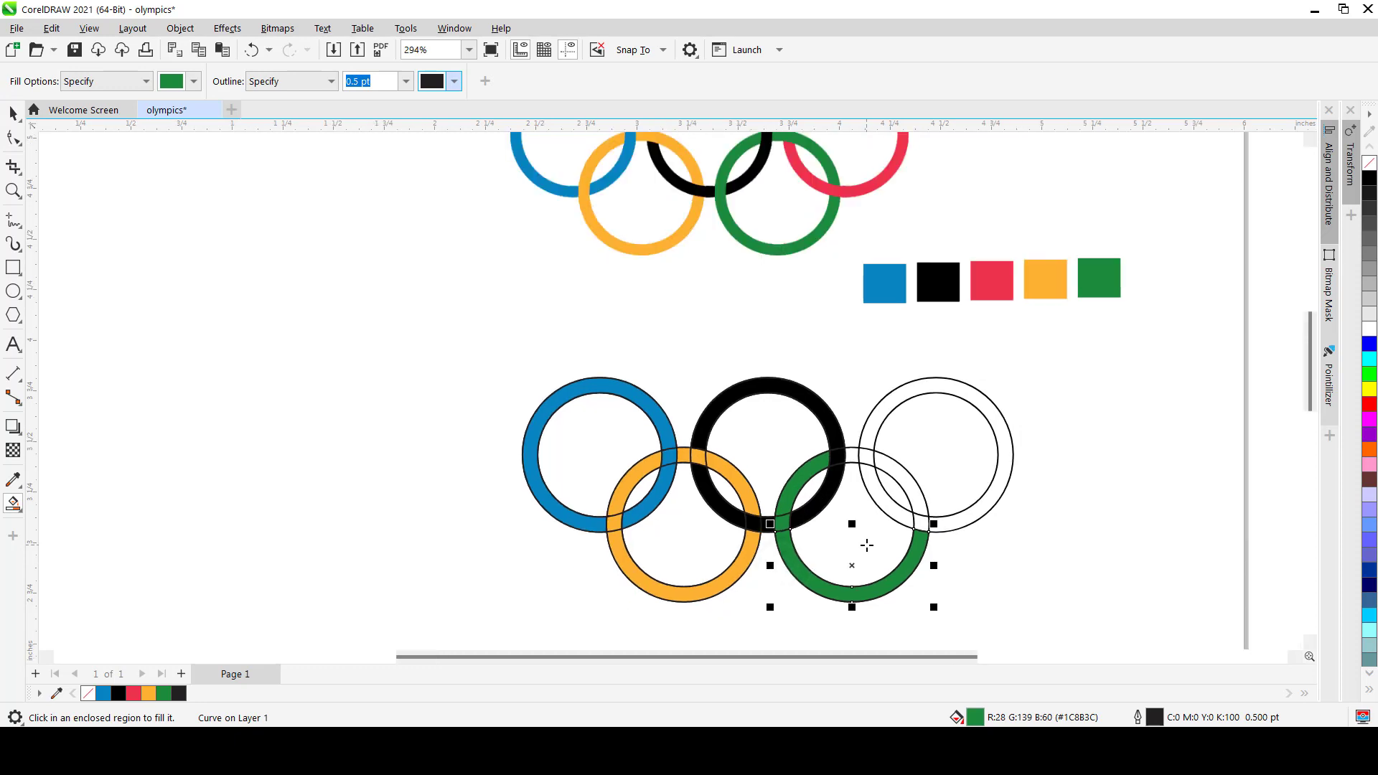
click(917, 506)
click(867, 456)
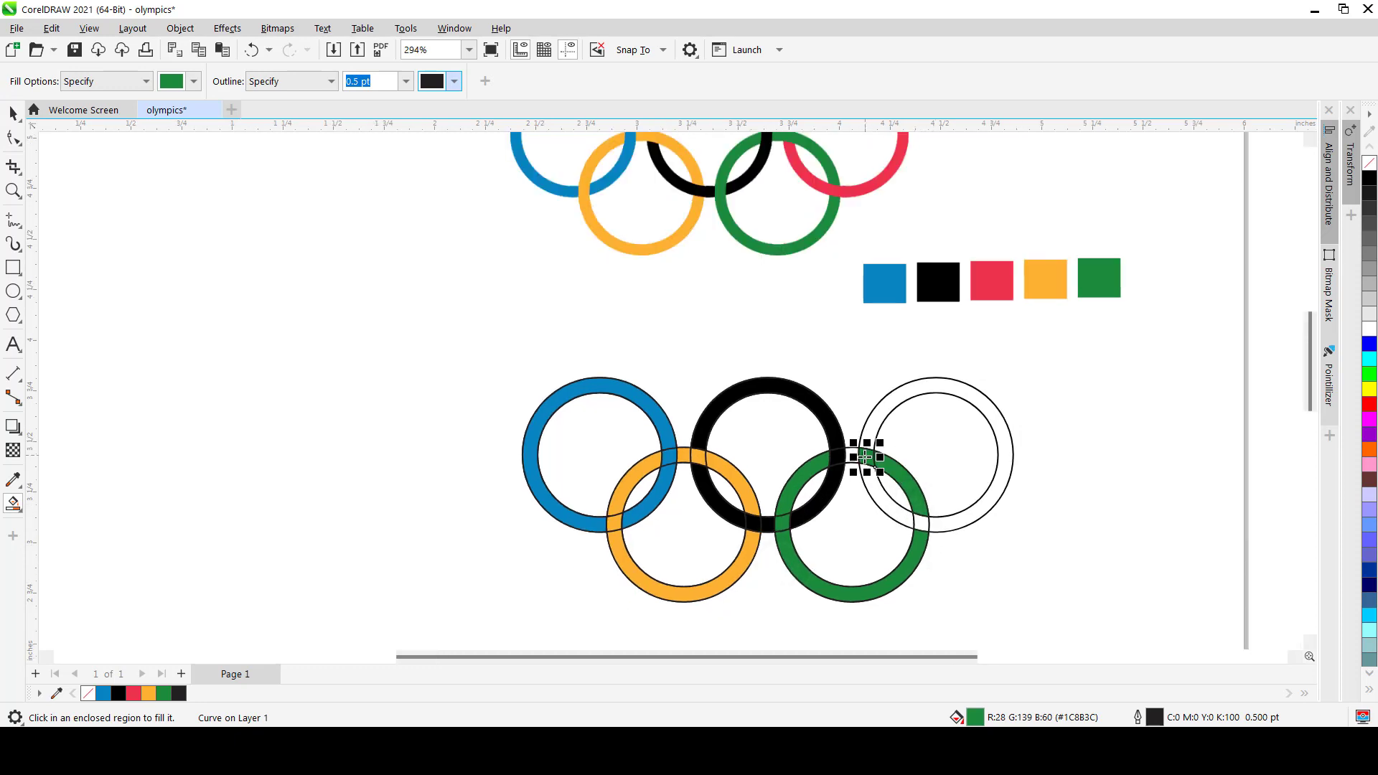
scroll(865, 472, up, 2)
click(841, 442)
scroll(841, 442, down, 2)
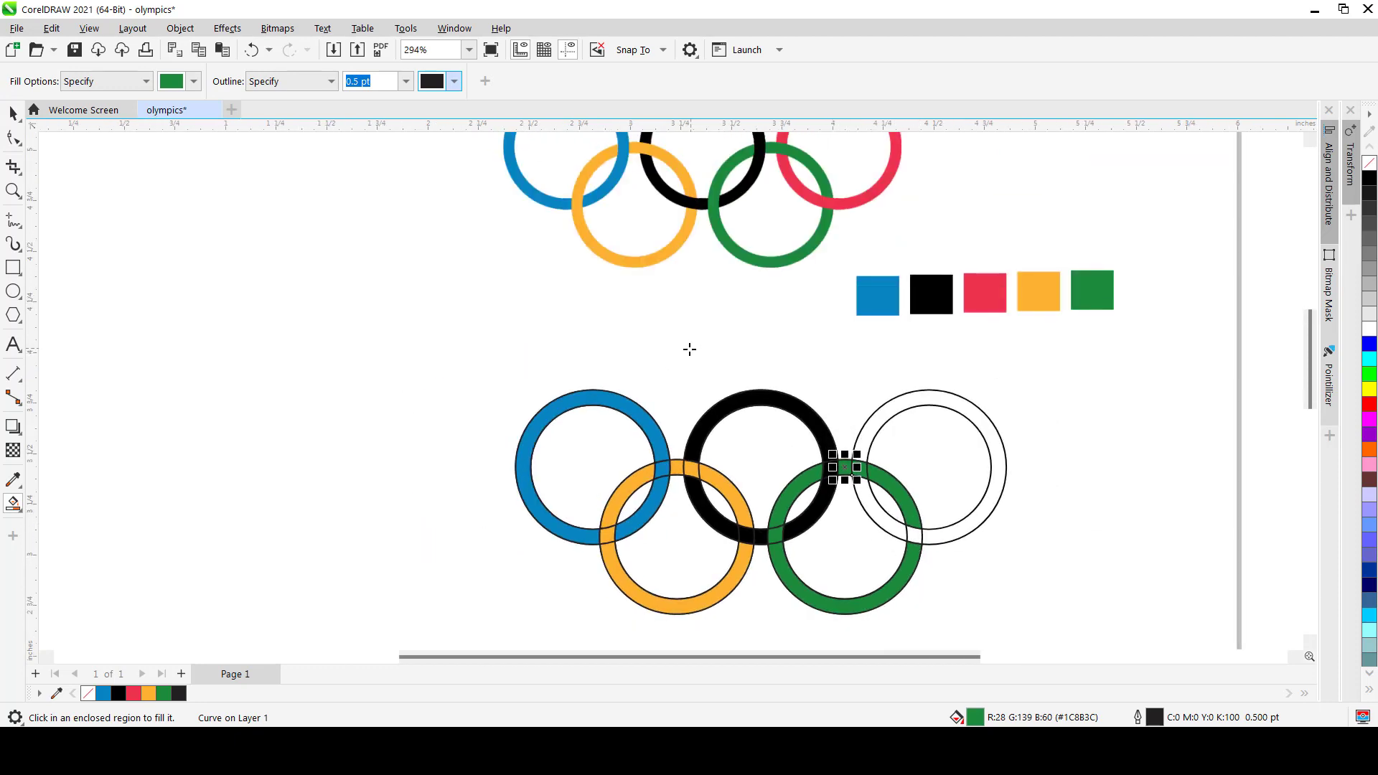
scroll(689, 350, down, 2)
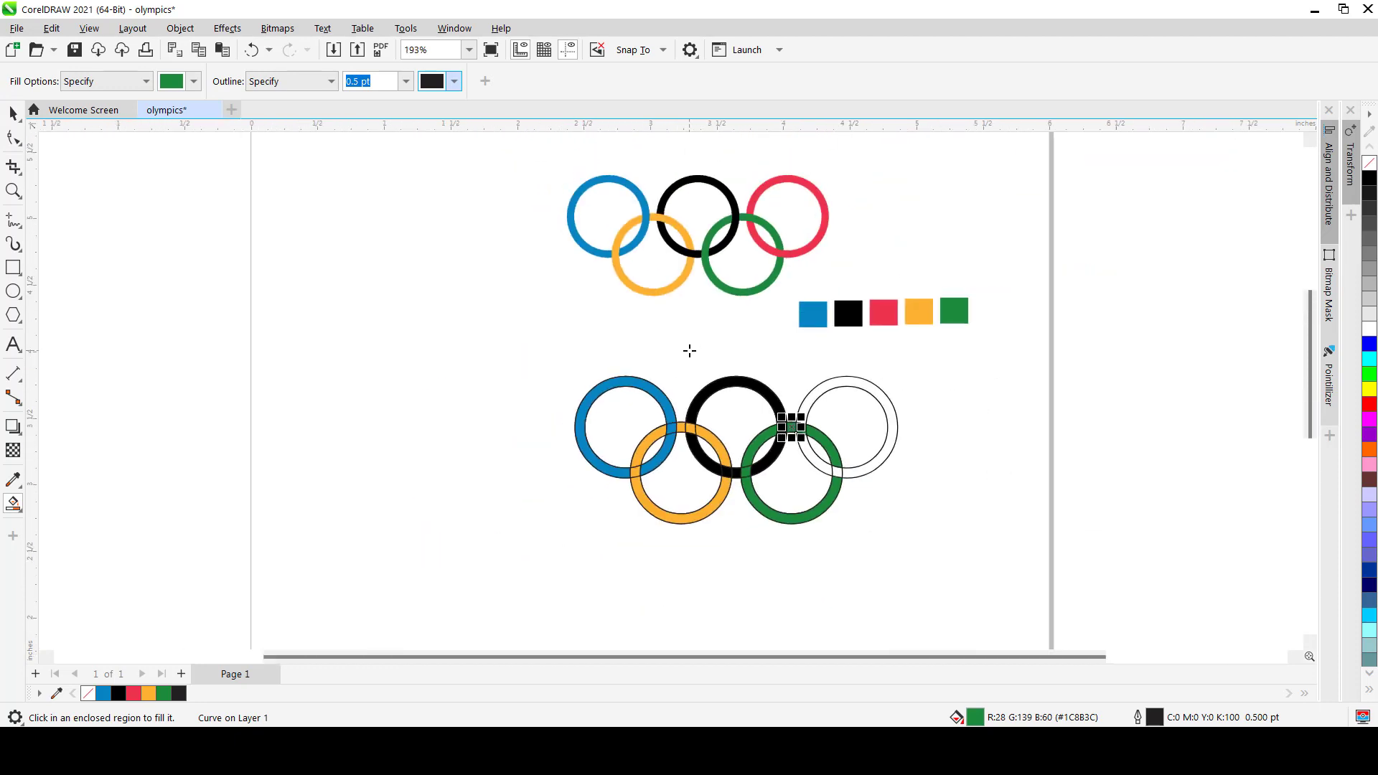
click(193, 82)
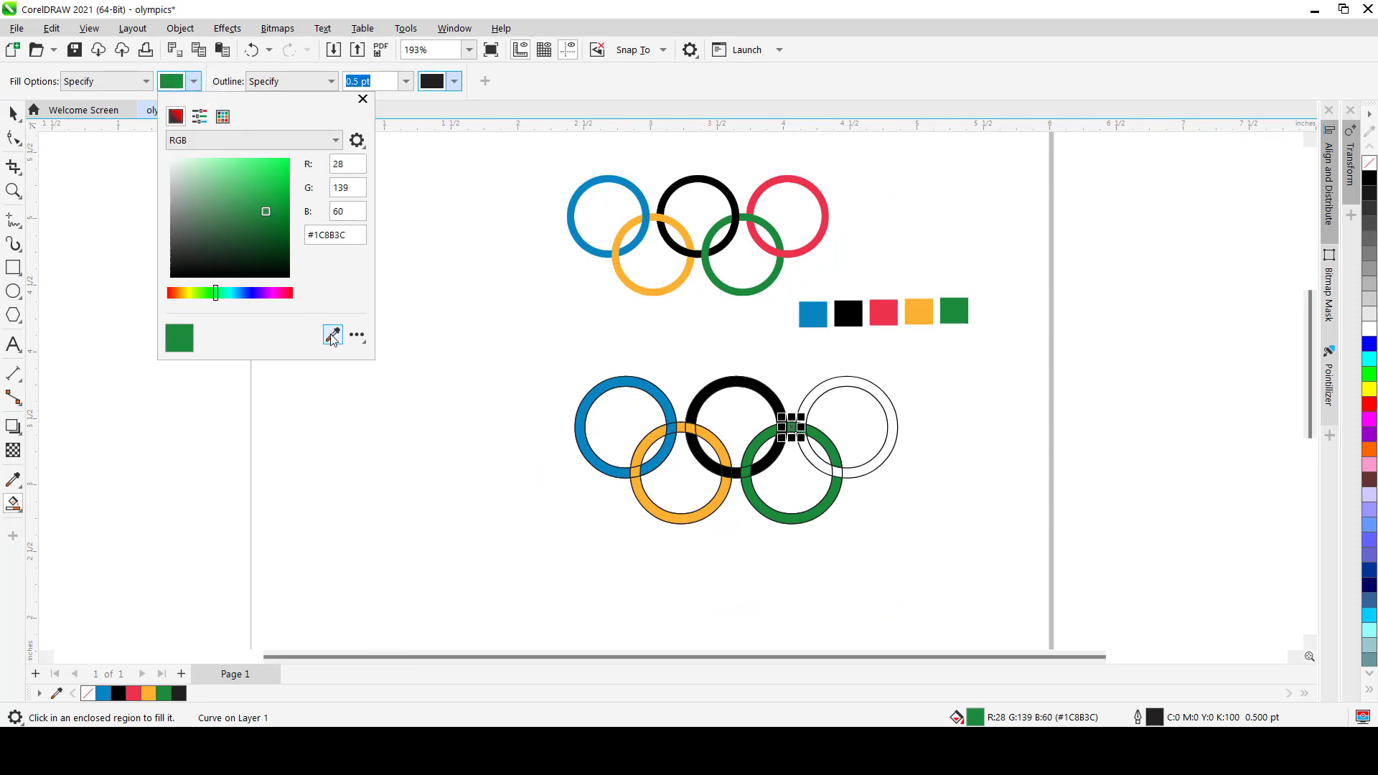
Set the Smart Fill colour to red sampled from the red swatch.
click(333, 338)
click(892, 311)
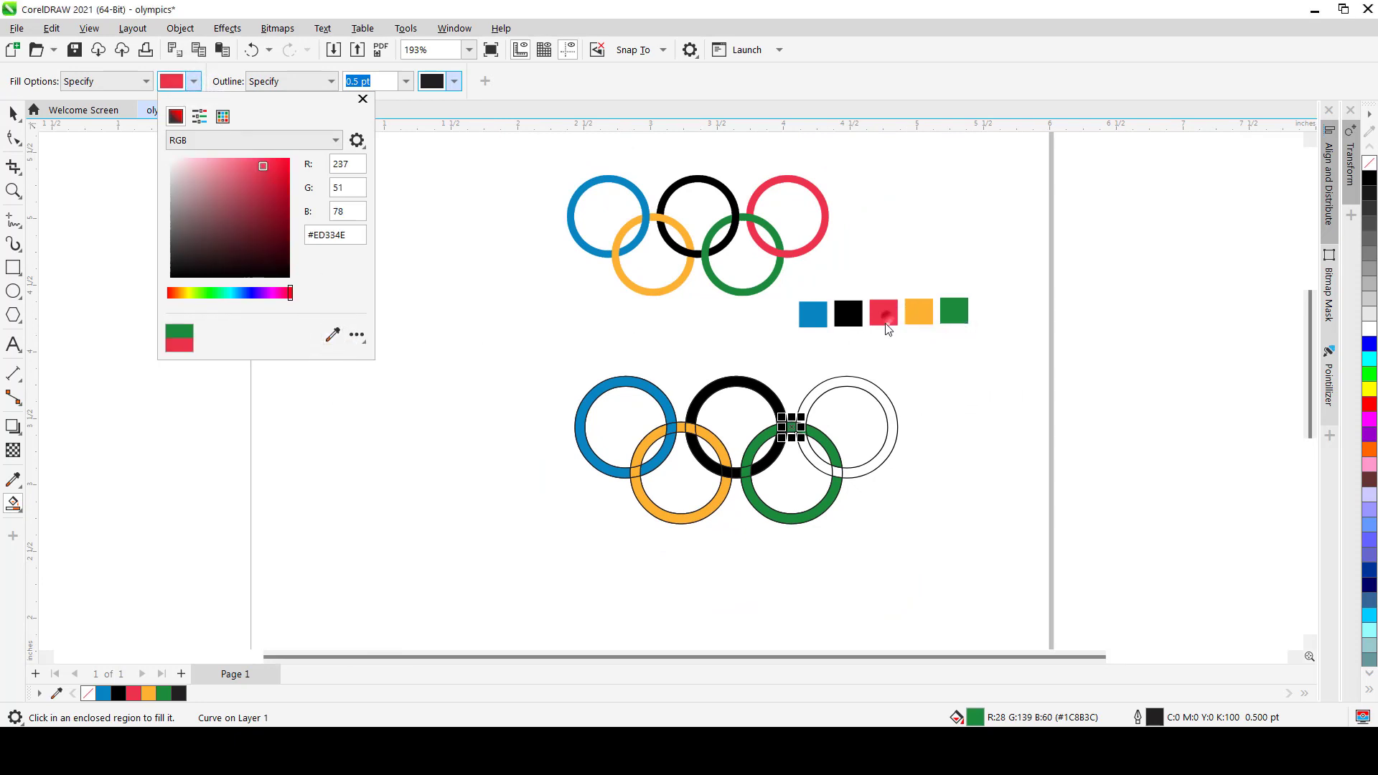
click(533, 109)
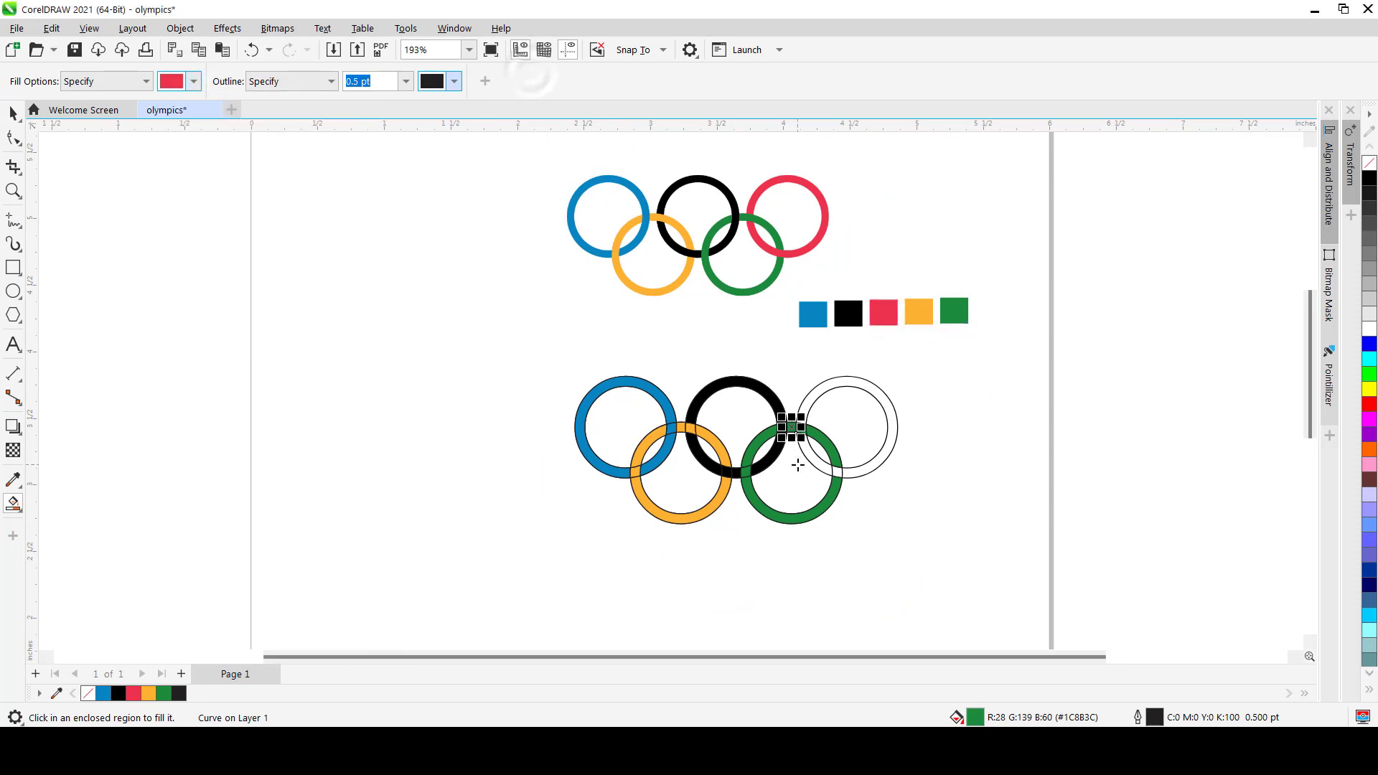
scroll(792, 461, up, 2)
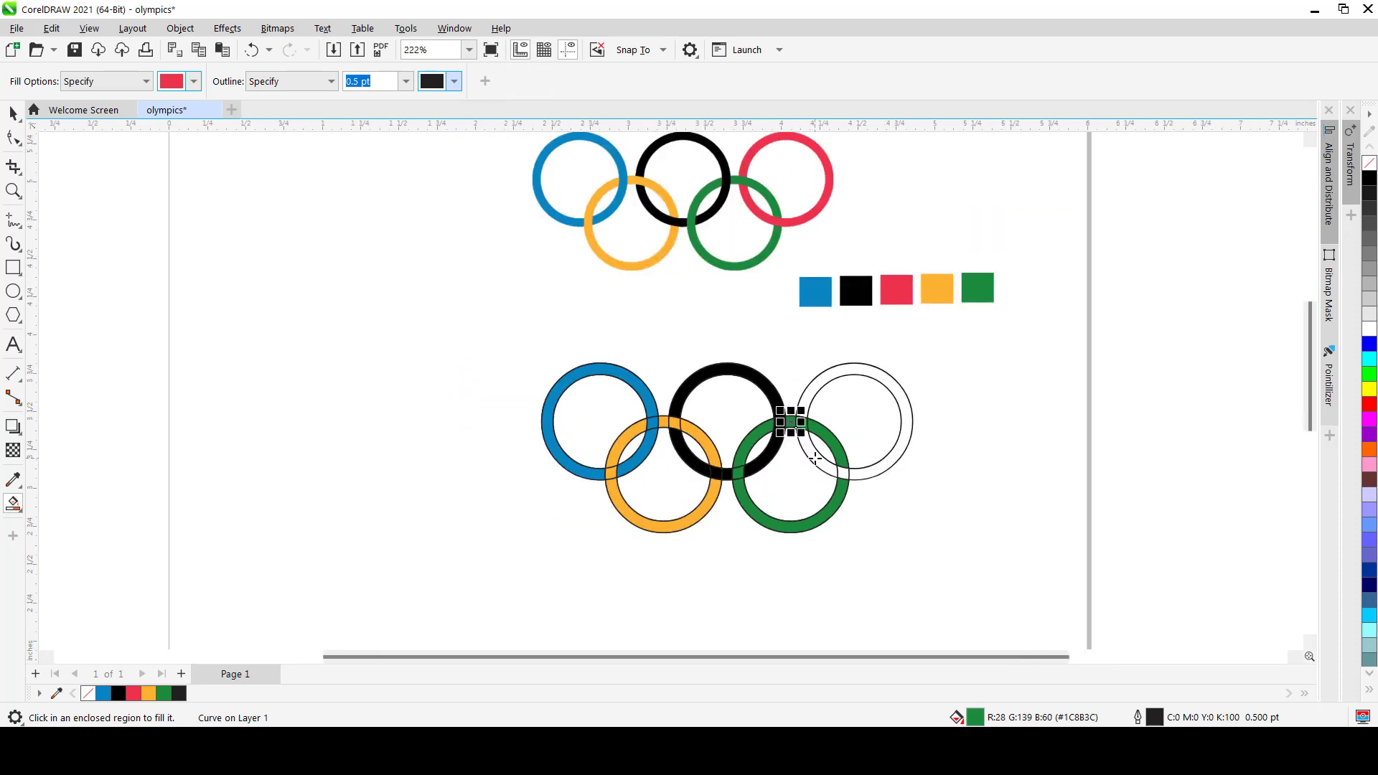
scroll(815, 459, up, 4)
Fill the right ring and its red-green overlap gap red, undoing one mistaken fill.
click(826, 465)
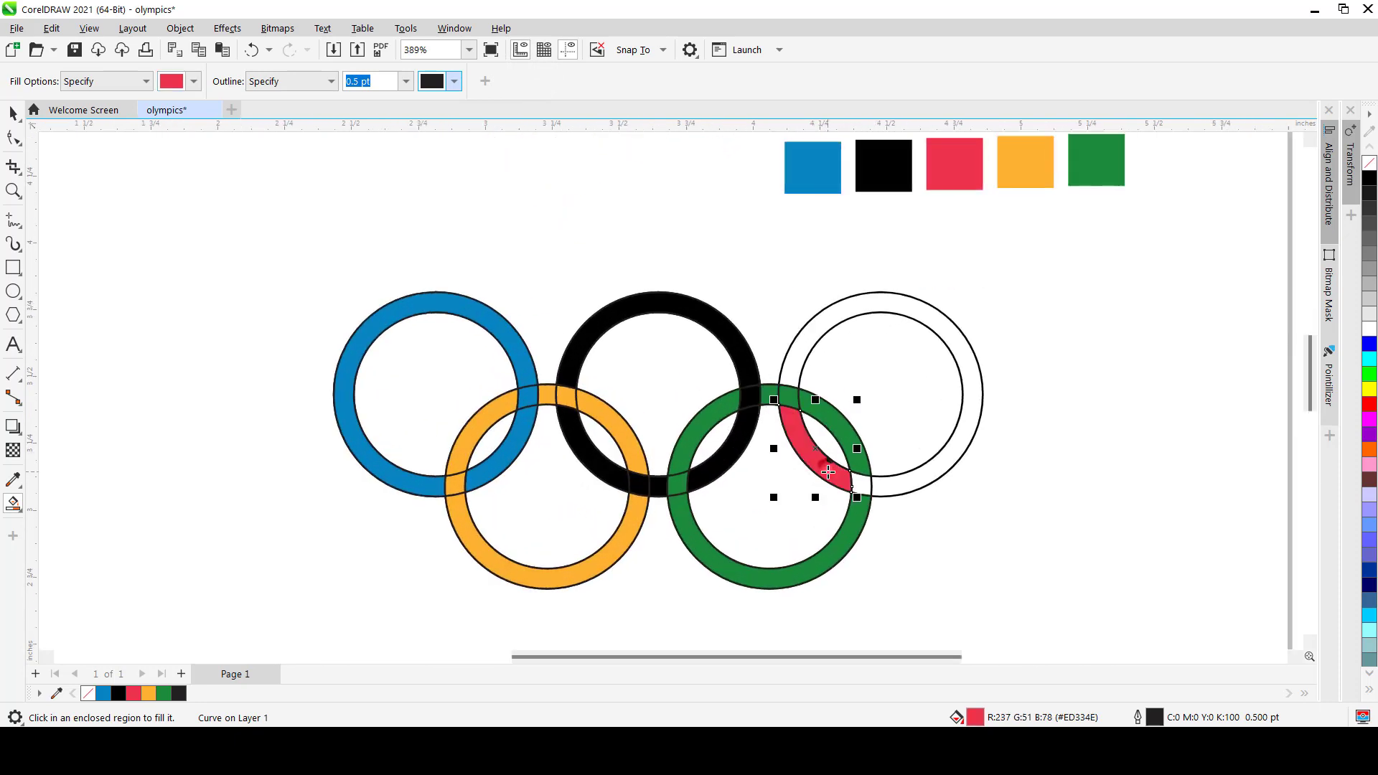
scroll(825, 465, up, 2)
click(873, 492)
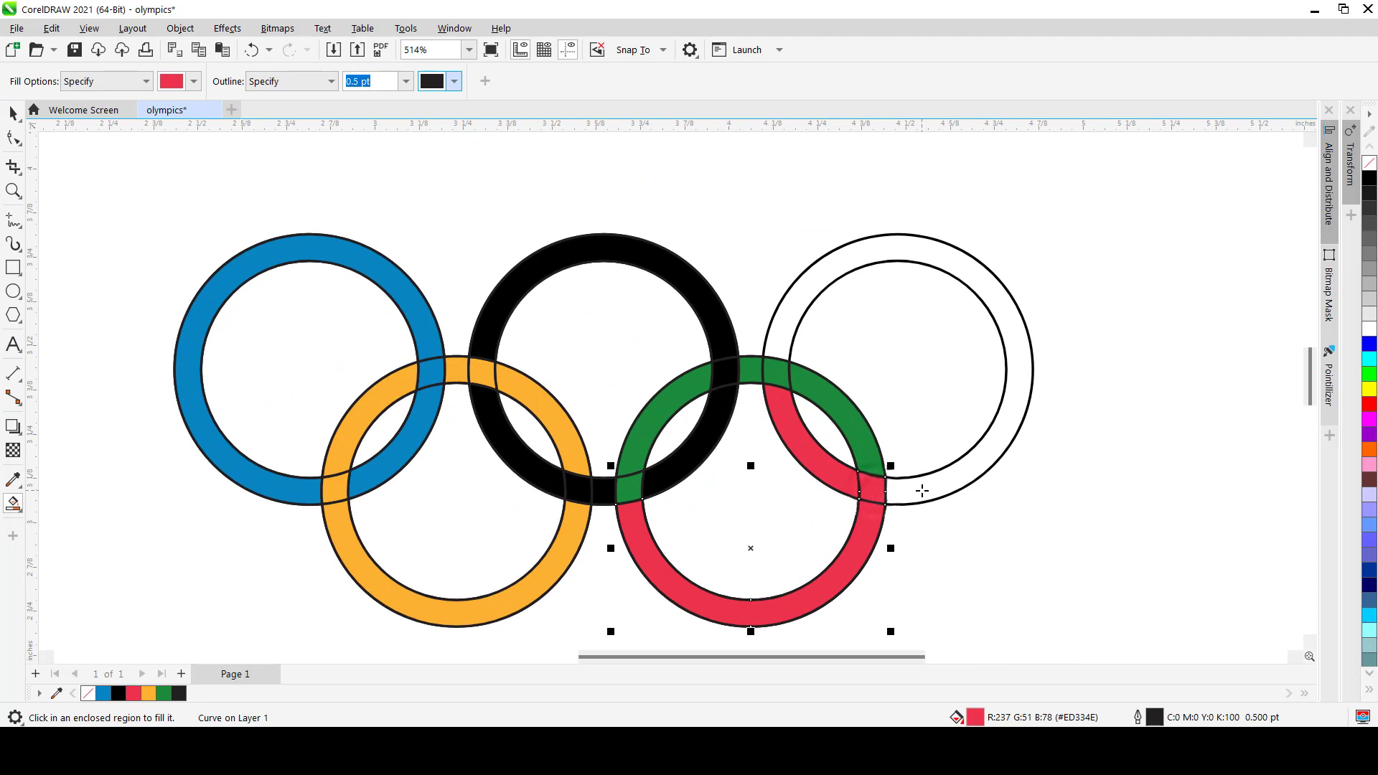
key(ctrl+z)
click(909, 489)
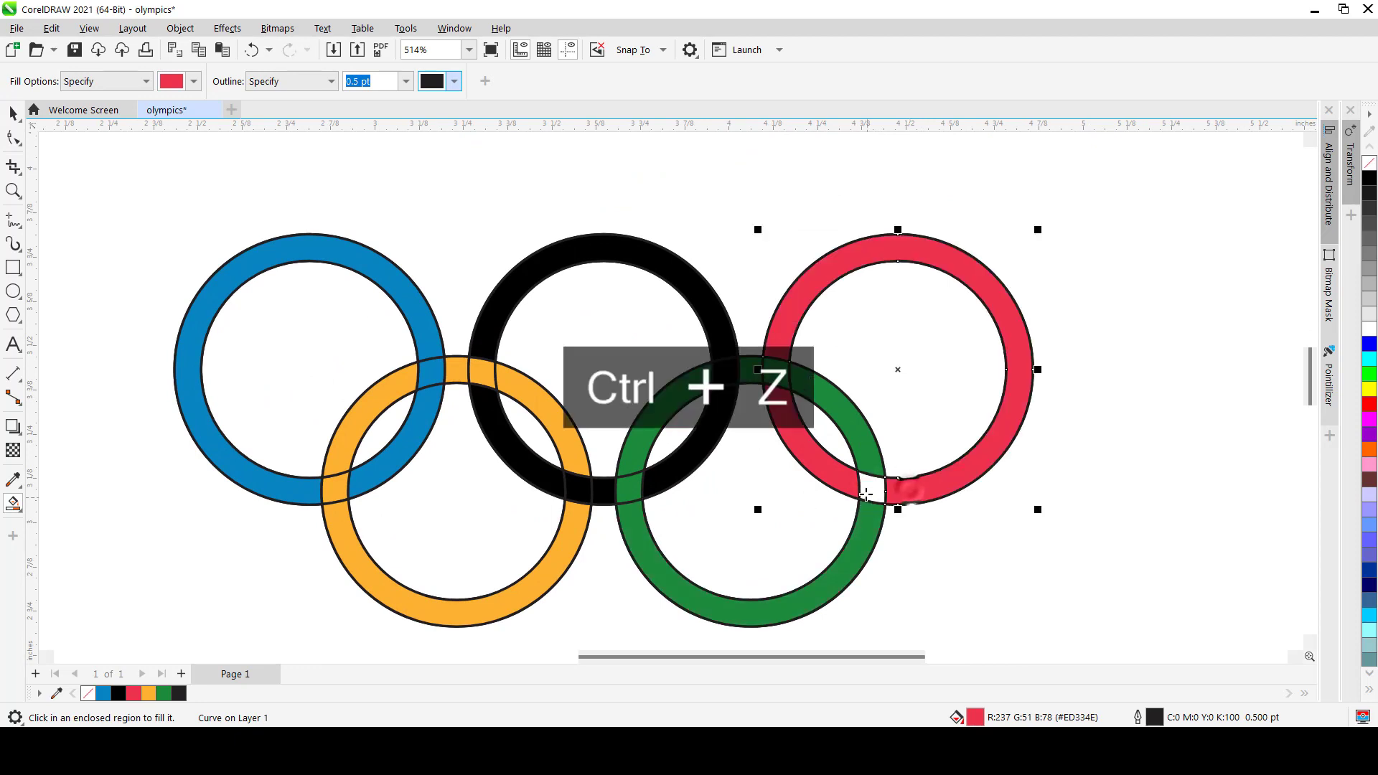
scroll(909, 489, down, 3)
scroll(866, 466, up, 1)
scroll(866, 466, up, 5)
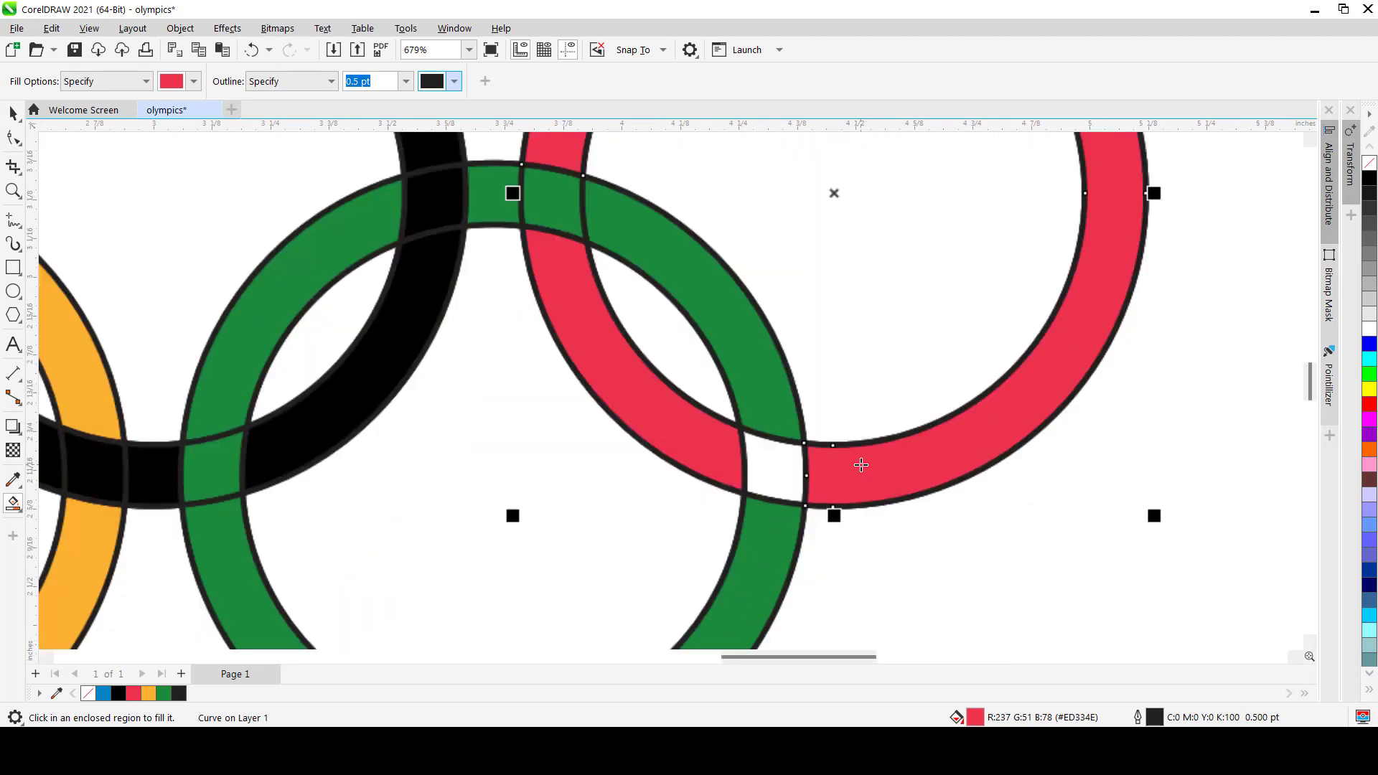
click(757, 452)
scroll(757, 452, down, 5)
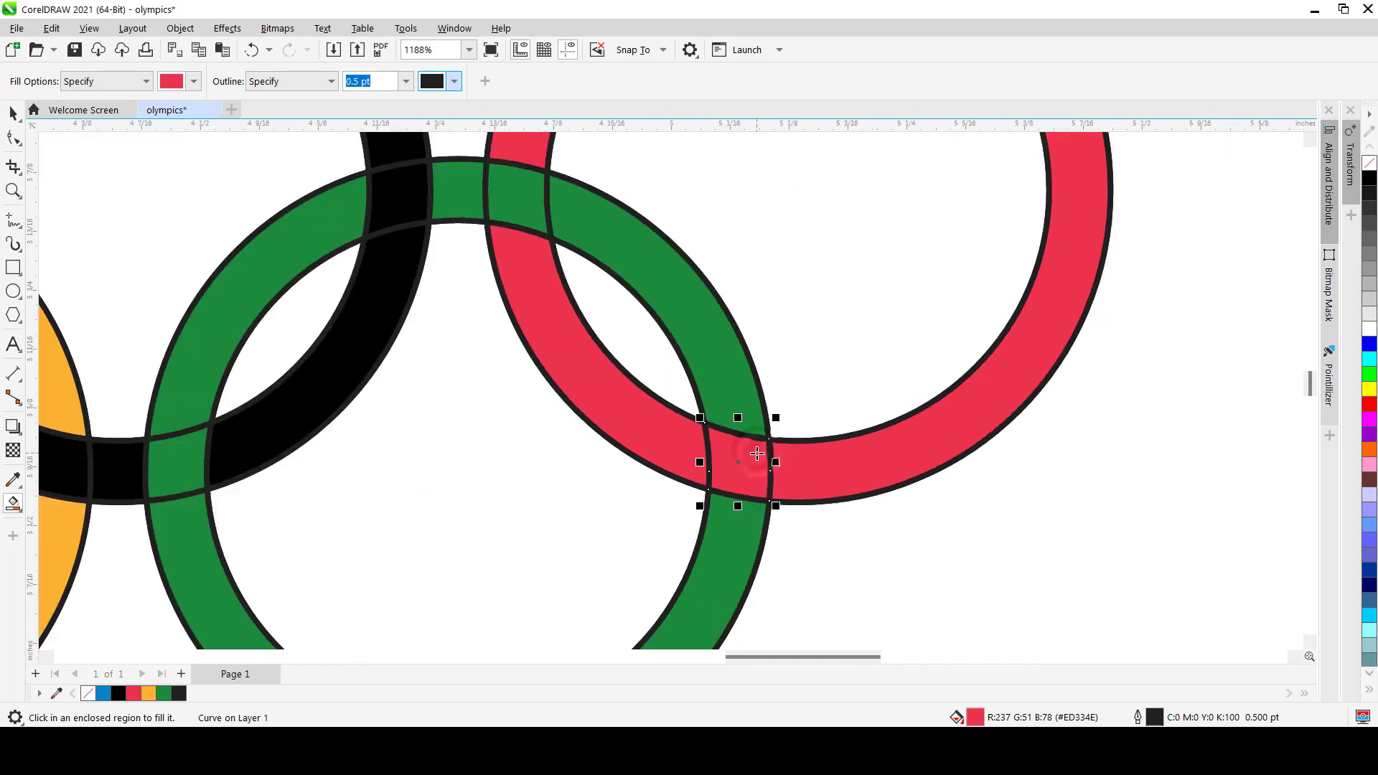
scroll(757, 452, down, 1)
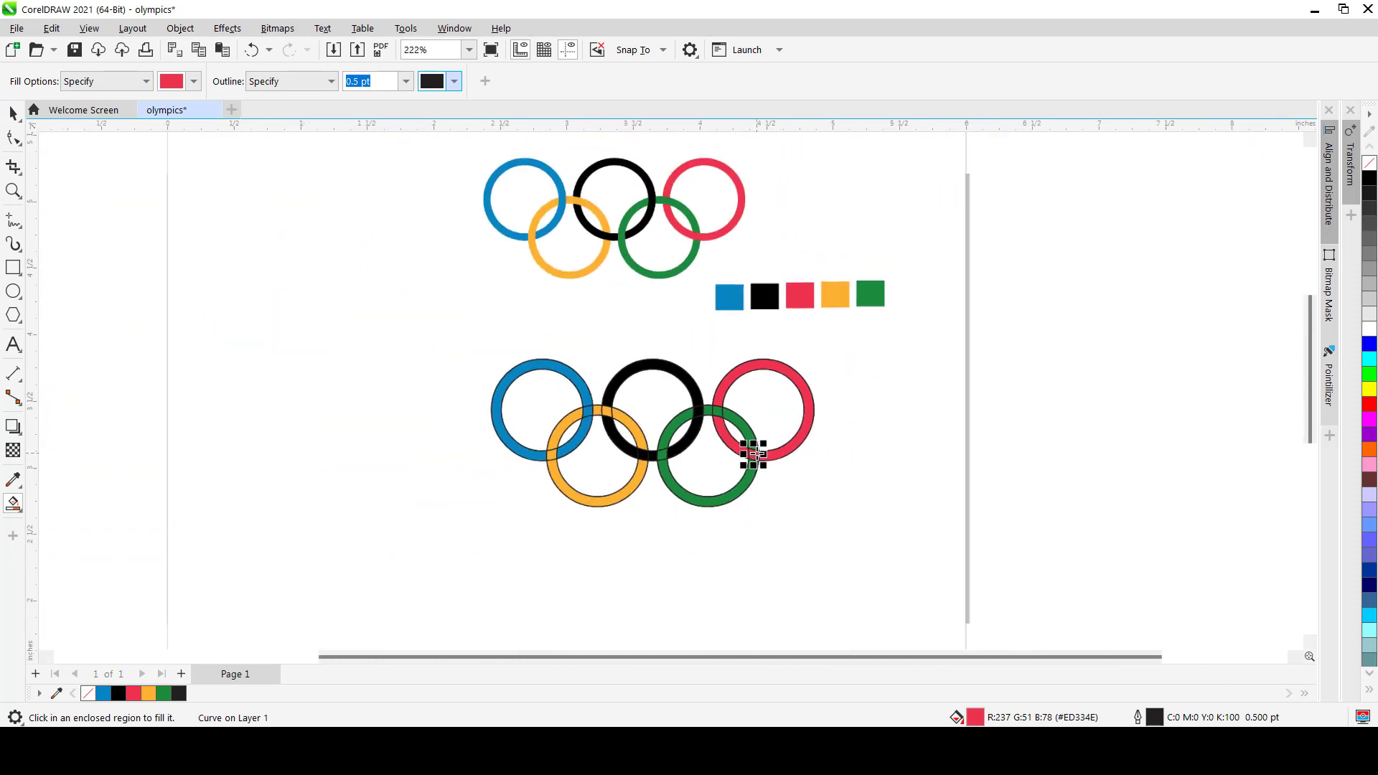
scroll(752, 453, down, 1)
Return to the Pick tool and clear the selection.
key(space)
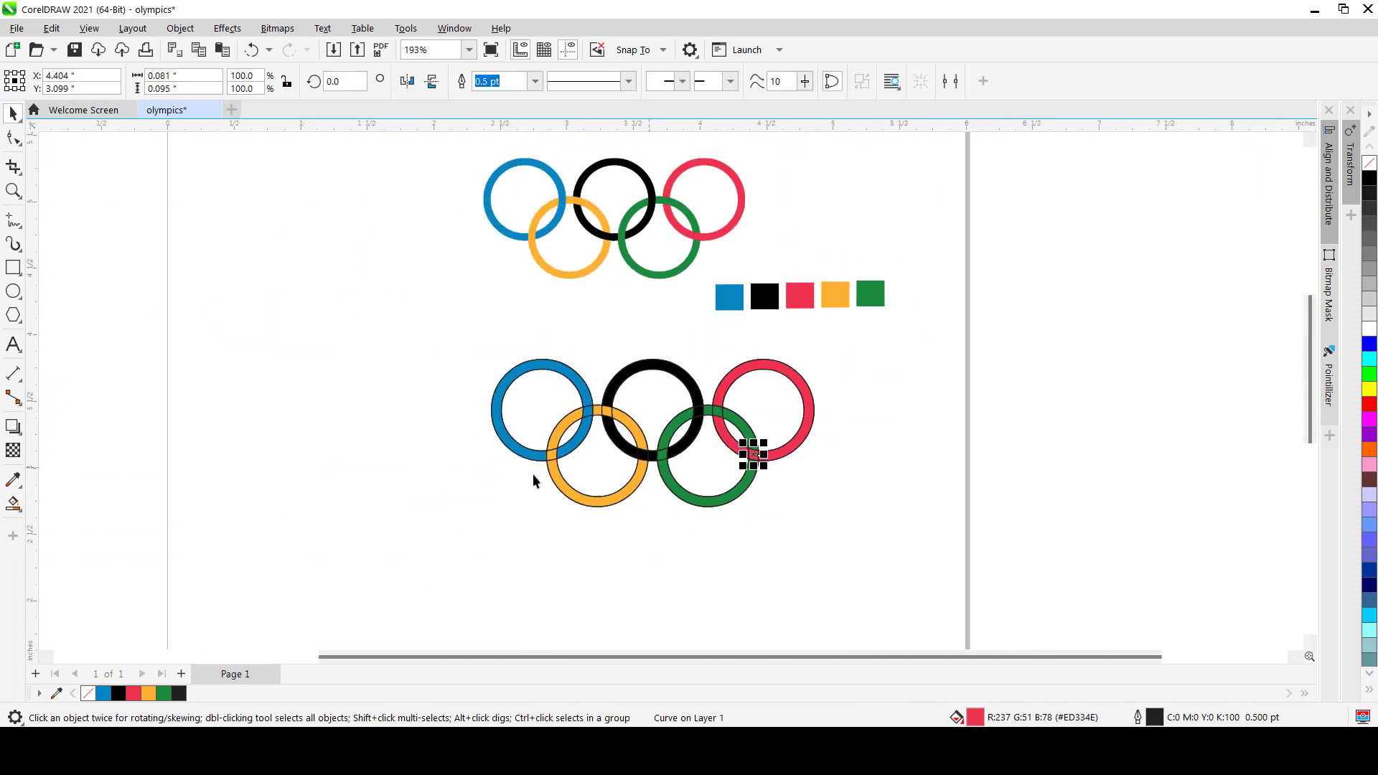
click(471, 468)
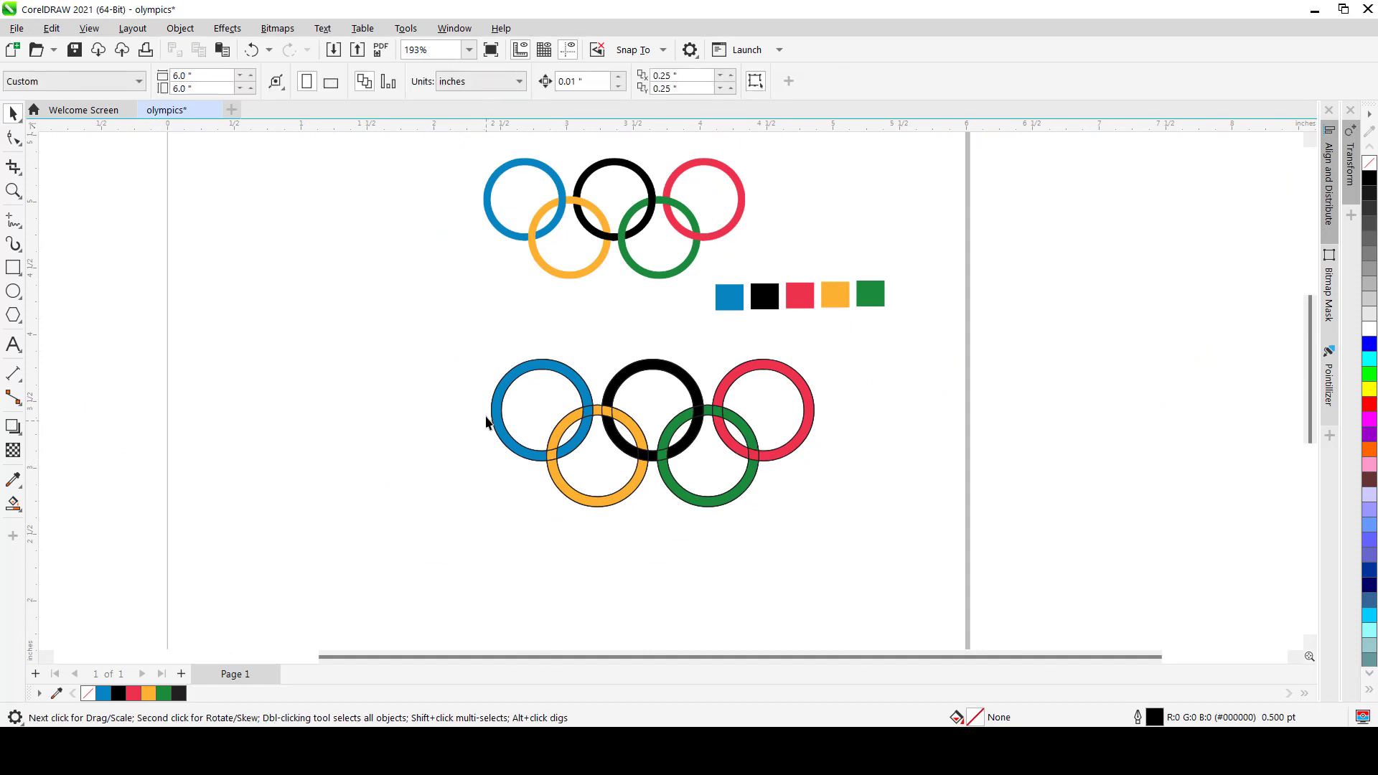
scroll(486, 424, up, 2)
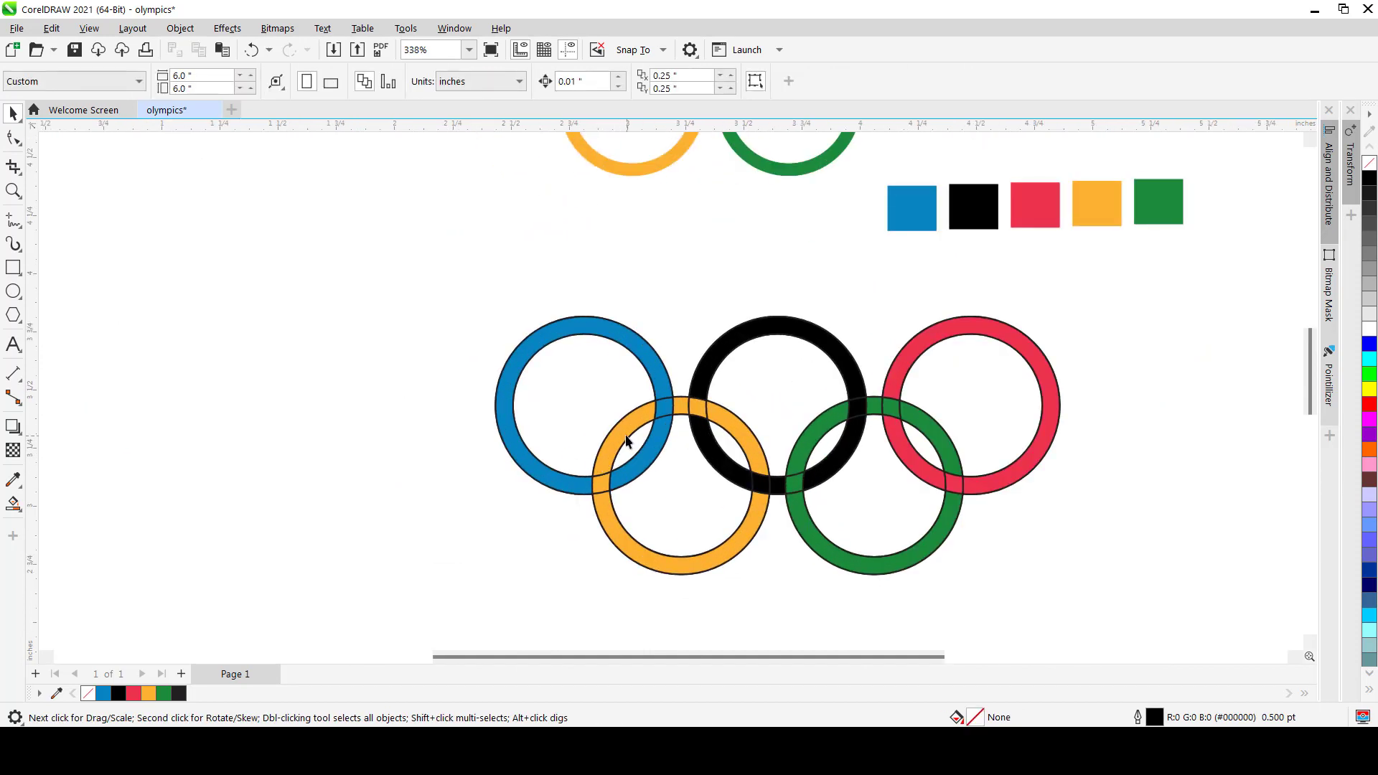
scroll(627, 441, up, 2)
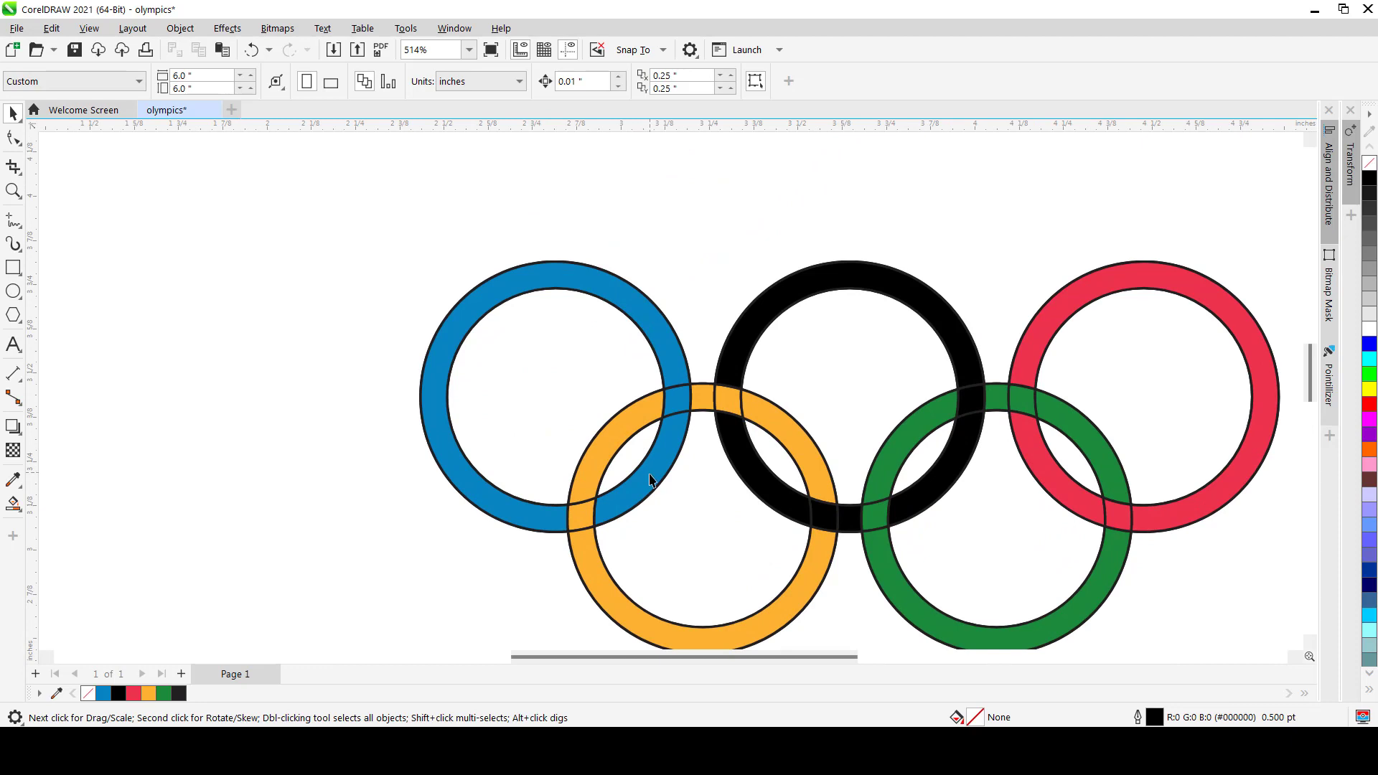
Weld the three blue ring pieces into one curve and verify the merge.
click(653, 484)
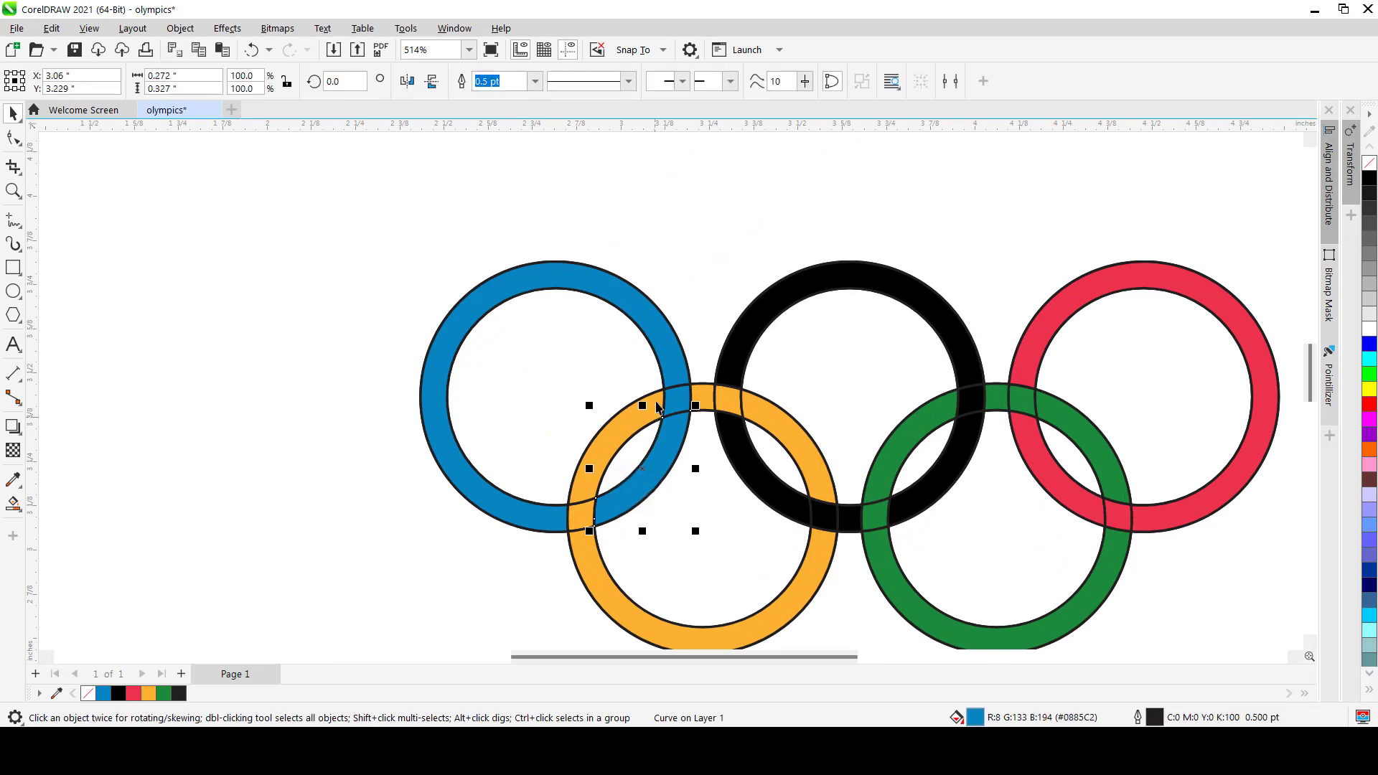
shift+click(684, 402)
shift+click(658, 340)
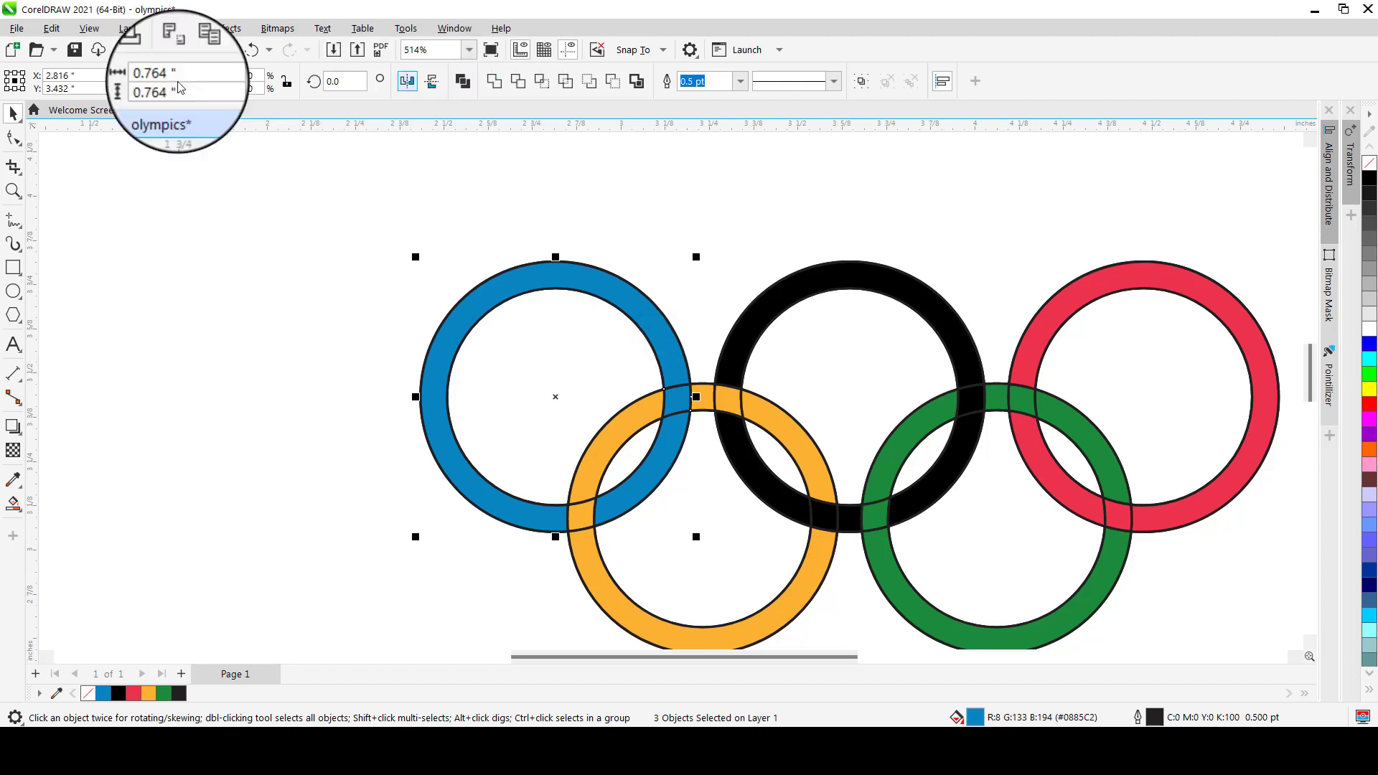
click(498, 85)
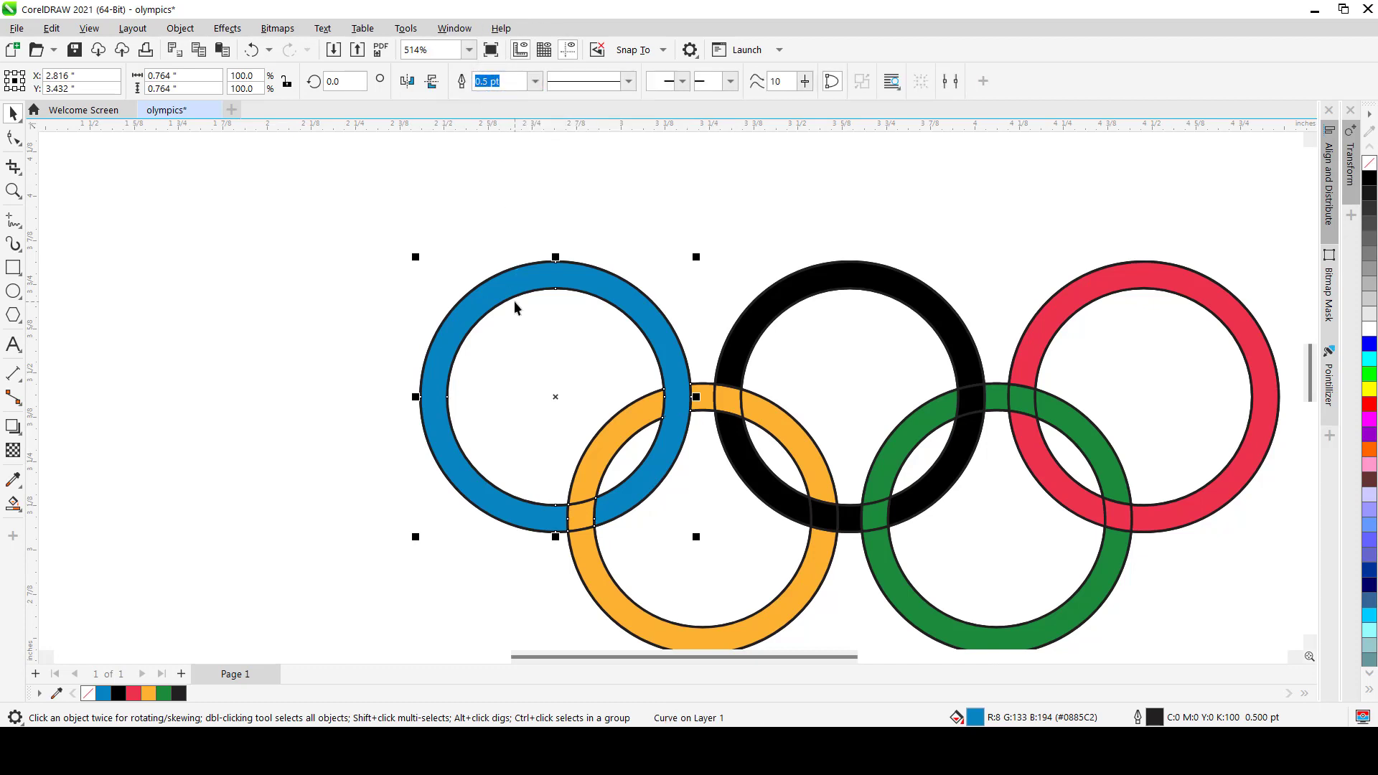
drag(499, 289, 188, 188)
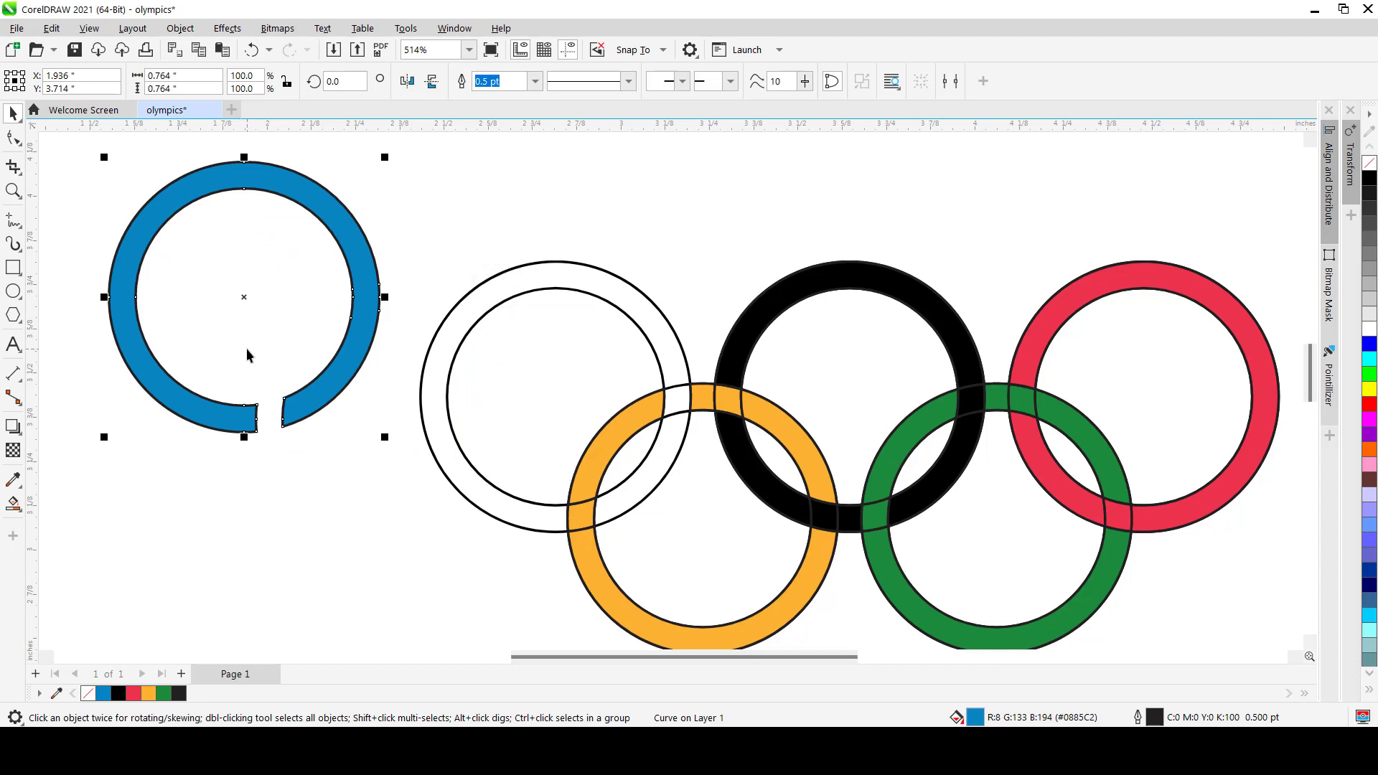
key(ctrl+z)
Weld the yellow ring and its overlap pieces into a single curve.
click(617, 420)
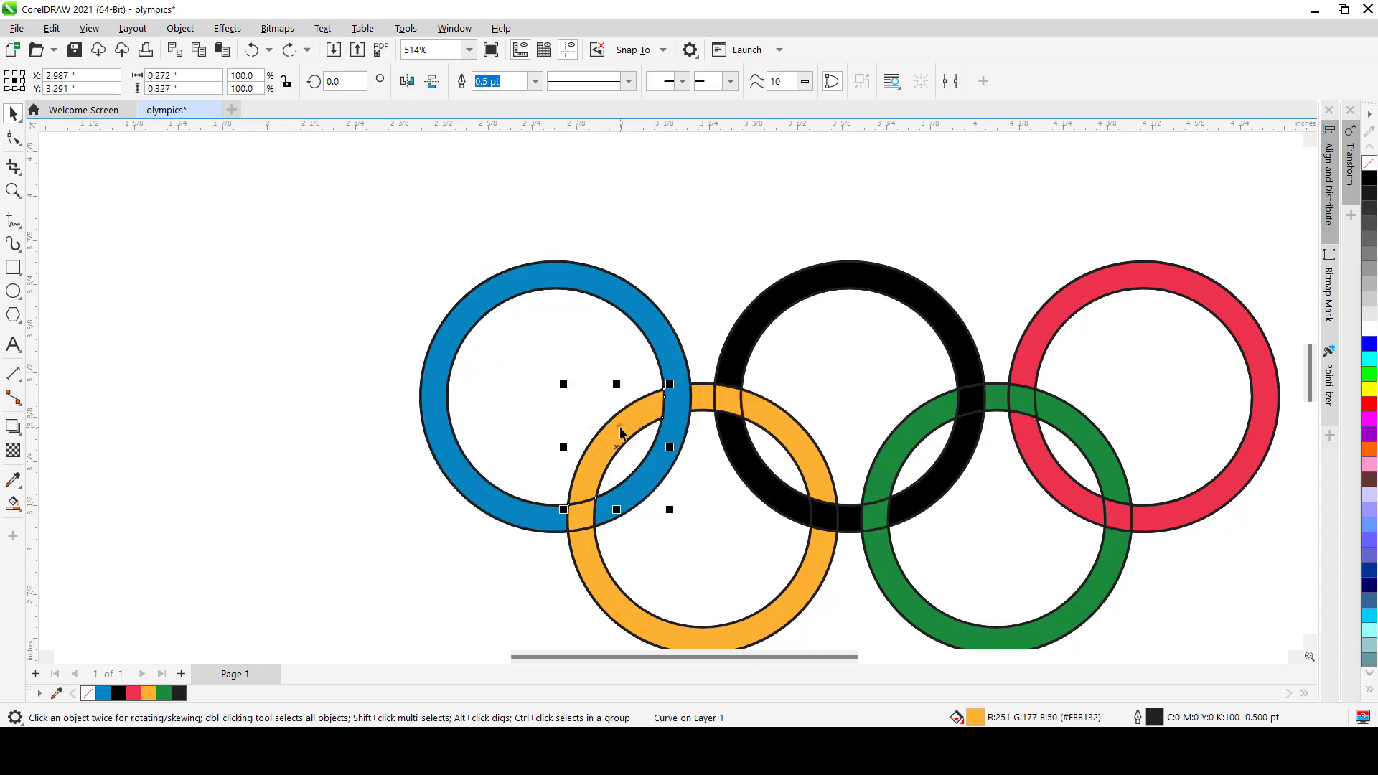
shift+click(588, 563)
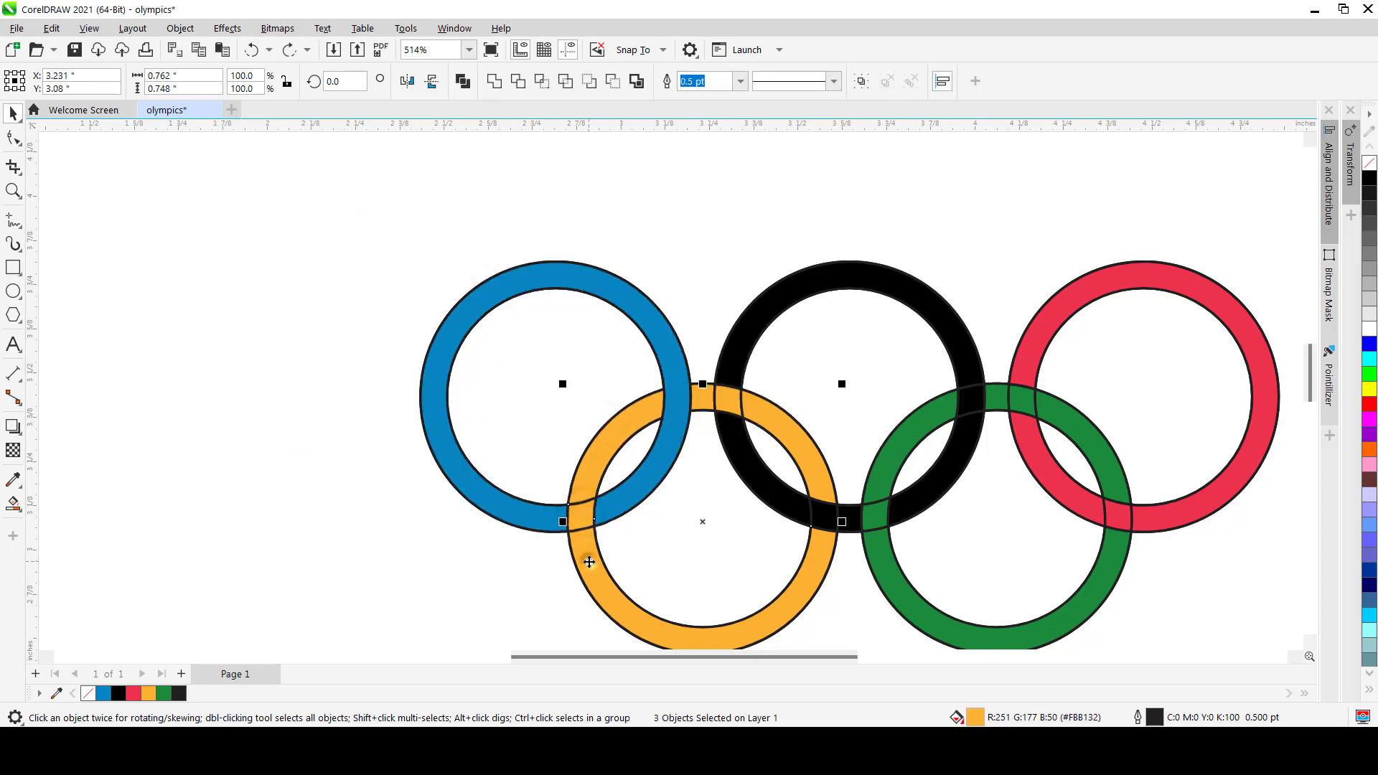
shift+click(816, 465)
shift+click(713, 399)
shift+click(713, 399)
click(496, 83)
scroll(634, 355, down, 1)
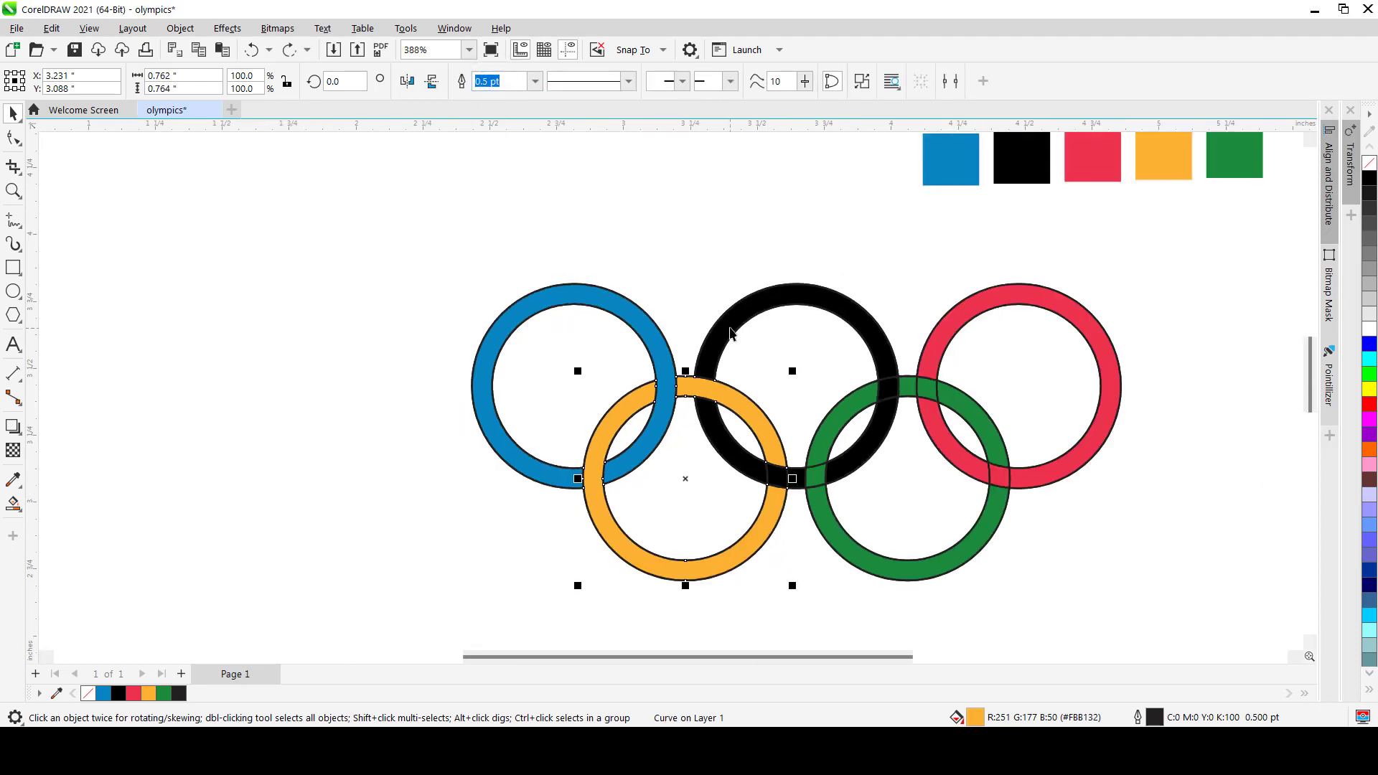
Weld the black ring and its black-green overlap pieces into one curve, keeping it in place.
shift+click(720, 434)
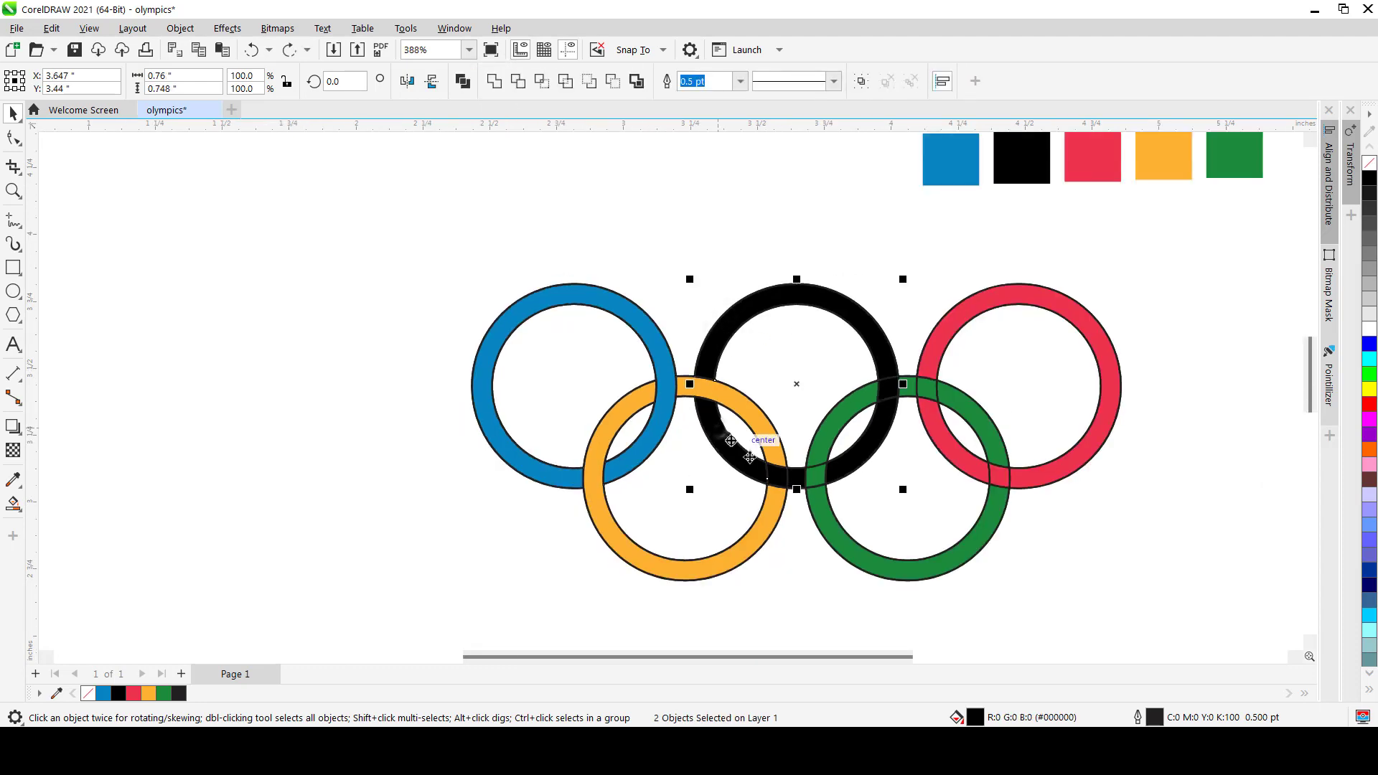
shift+click(797, 476)
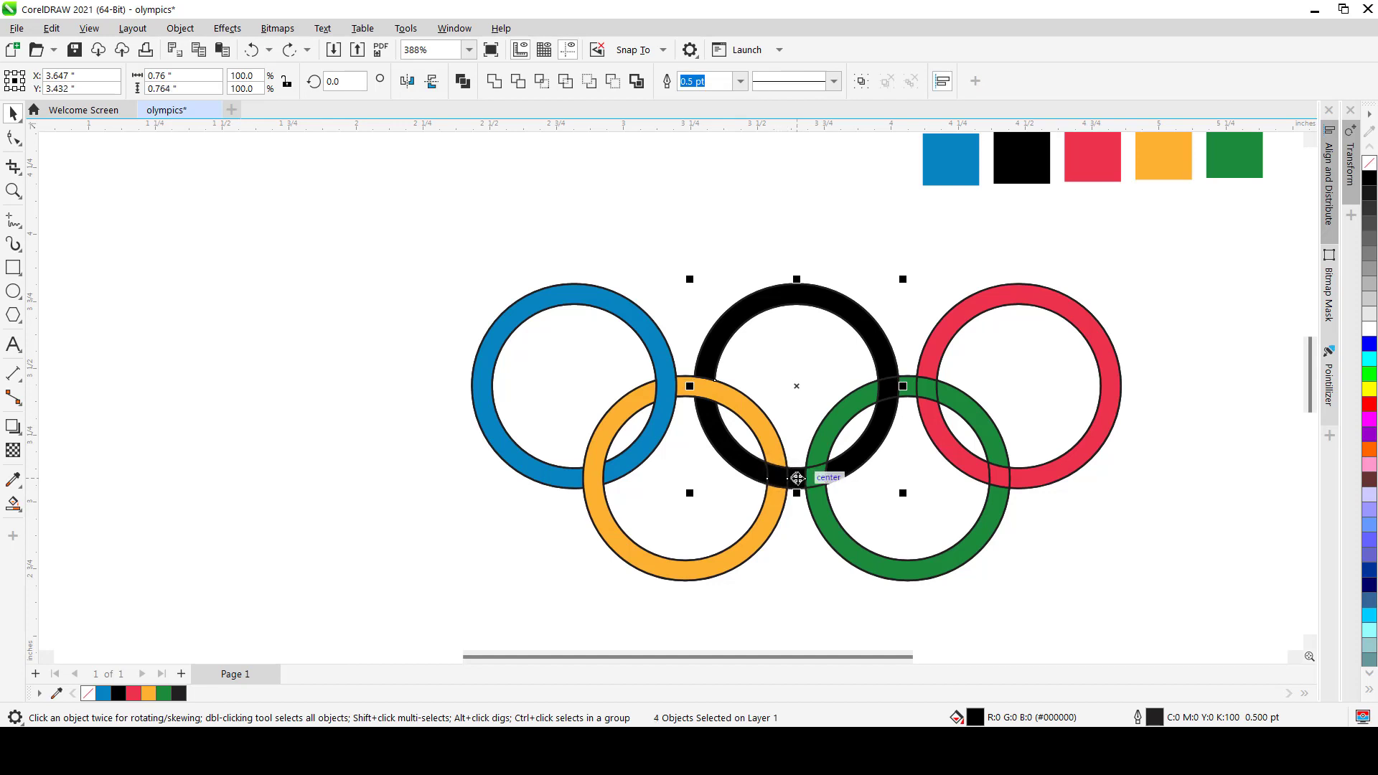
shift+click(811, 476)
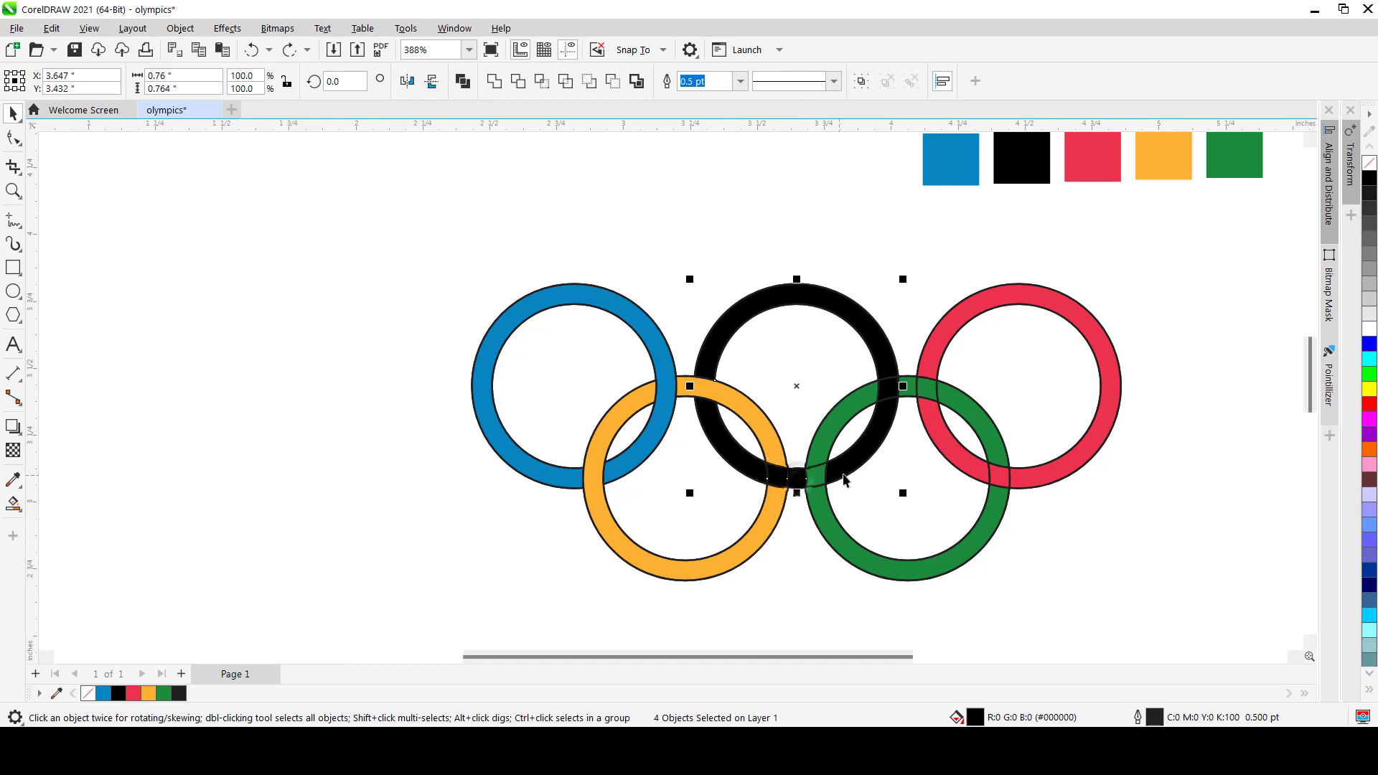
shift+click(887, 394)
shift+click(890, 392)
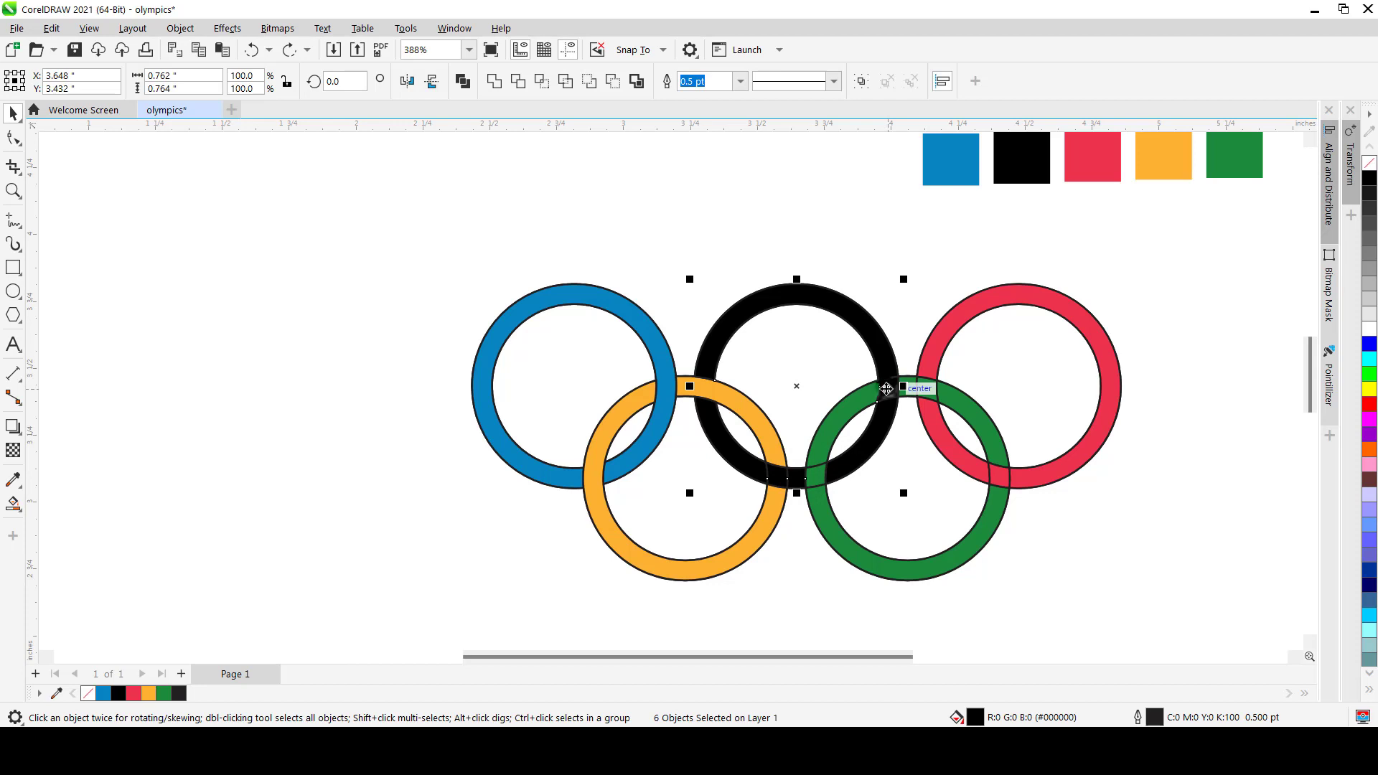
click(494, 82)
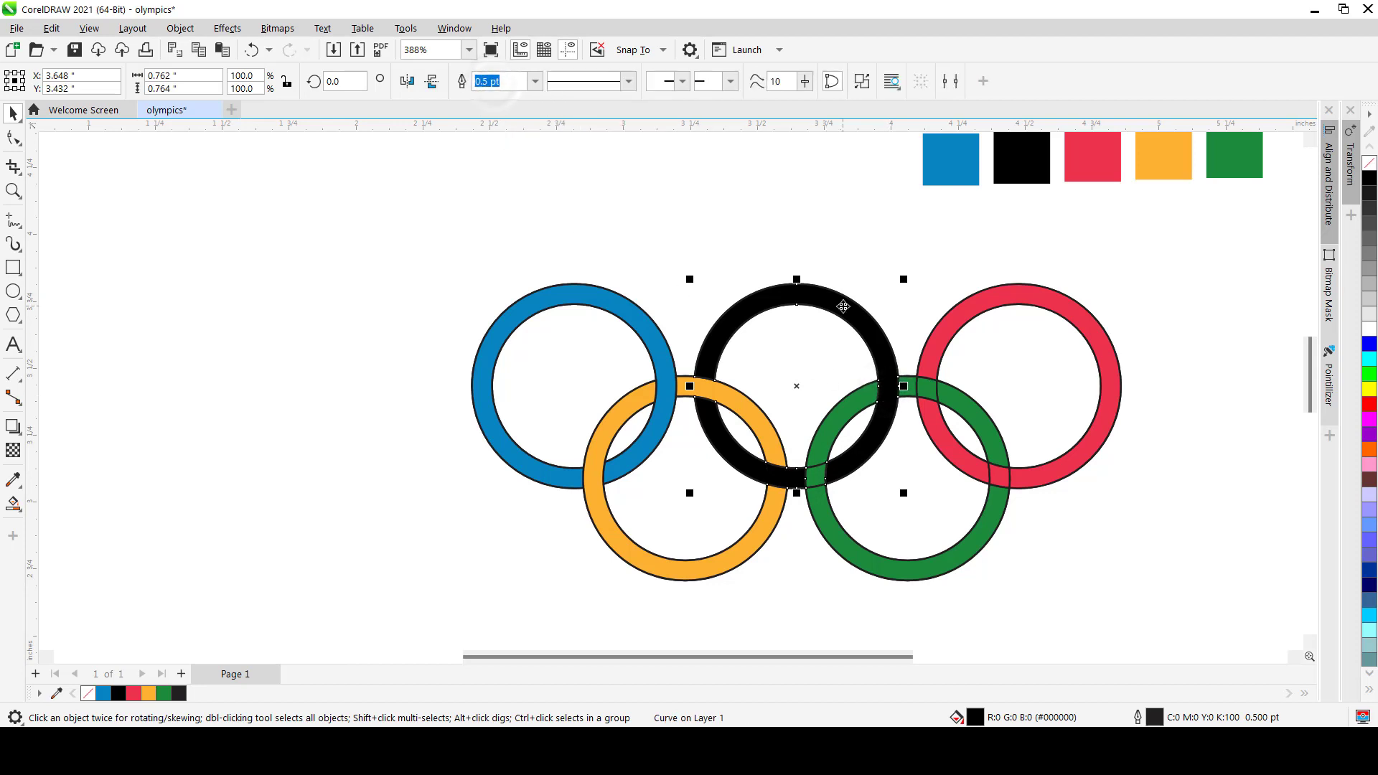
drag(846, 307, 309, 300)
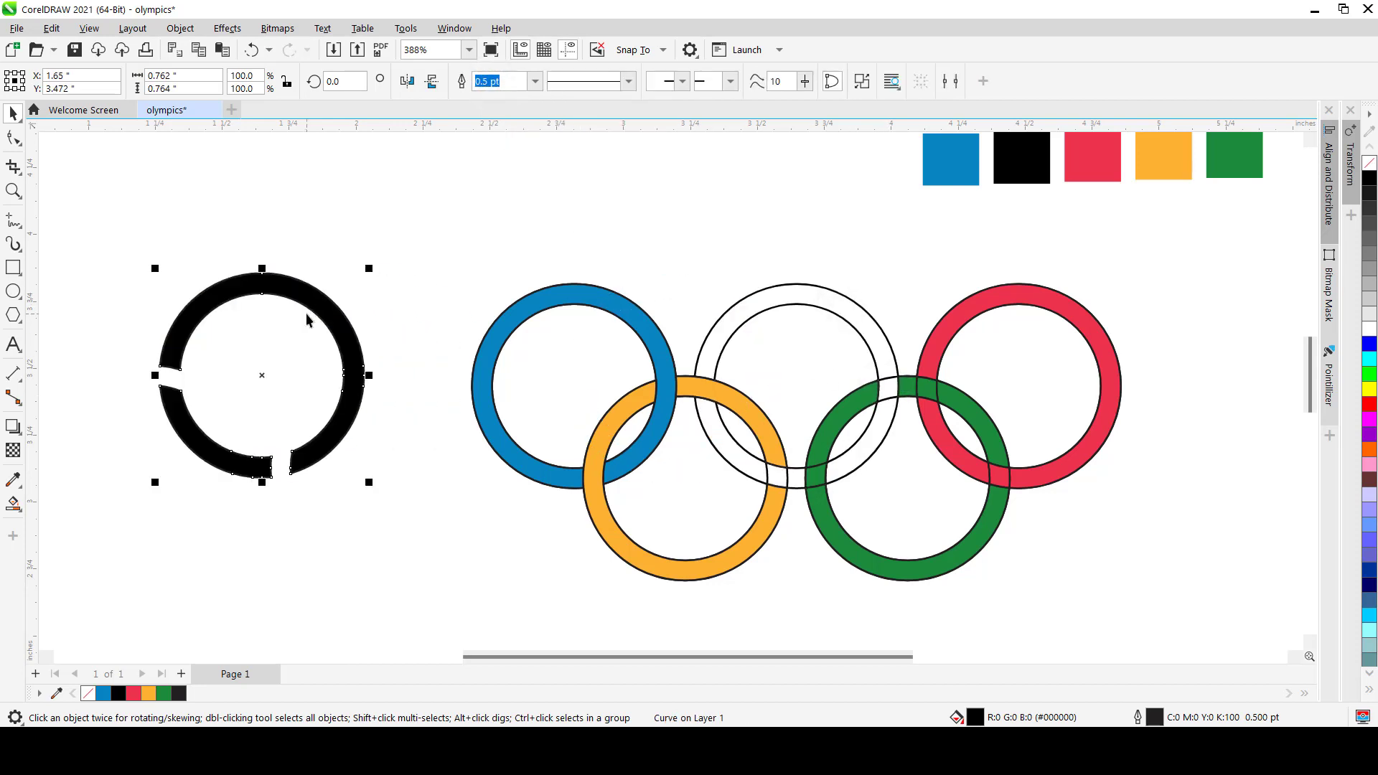
key(ctrl+z)
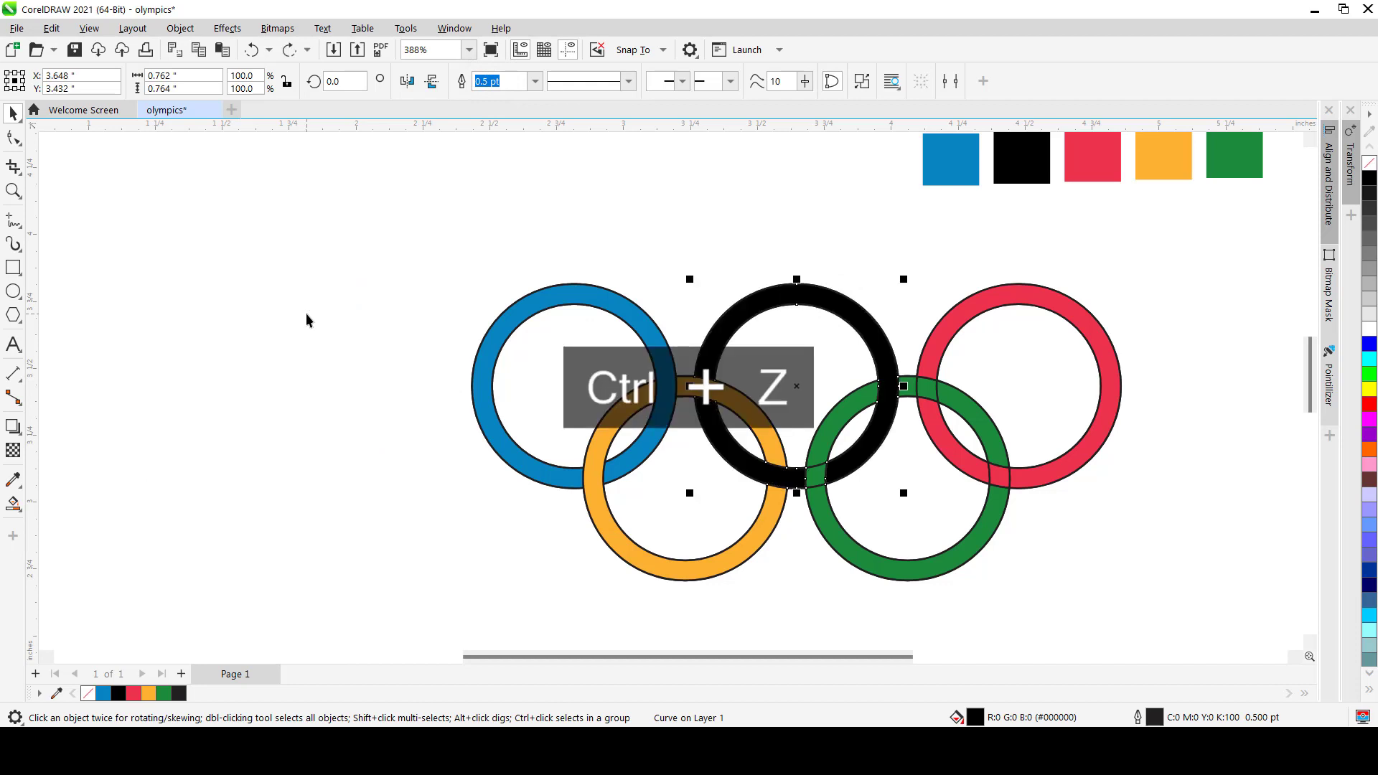
click(822, 475)
scroll(813, 479, up, 2)
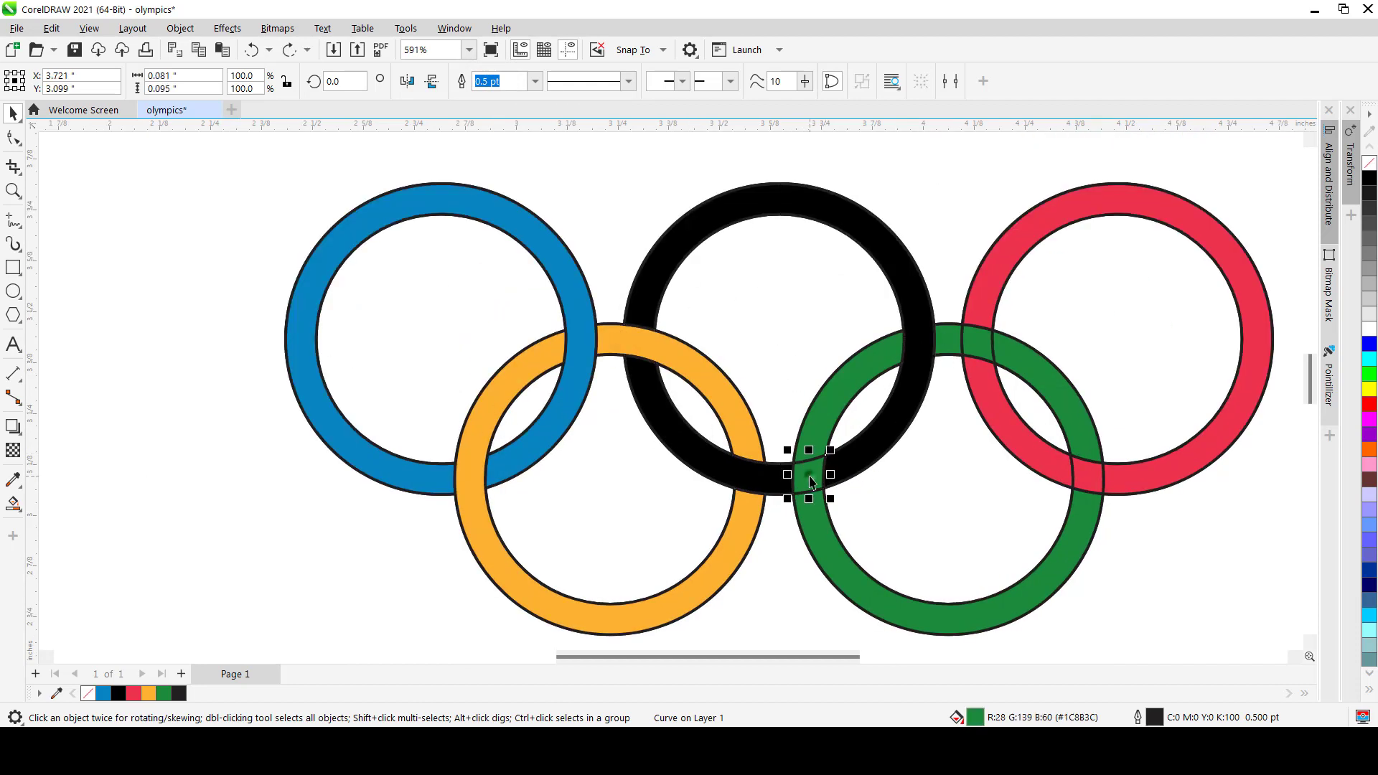
Weld the green ring and its four overlap pieces into one curve, leaving it in place.
shift+click(818, 420)
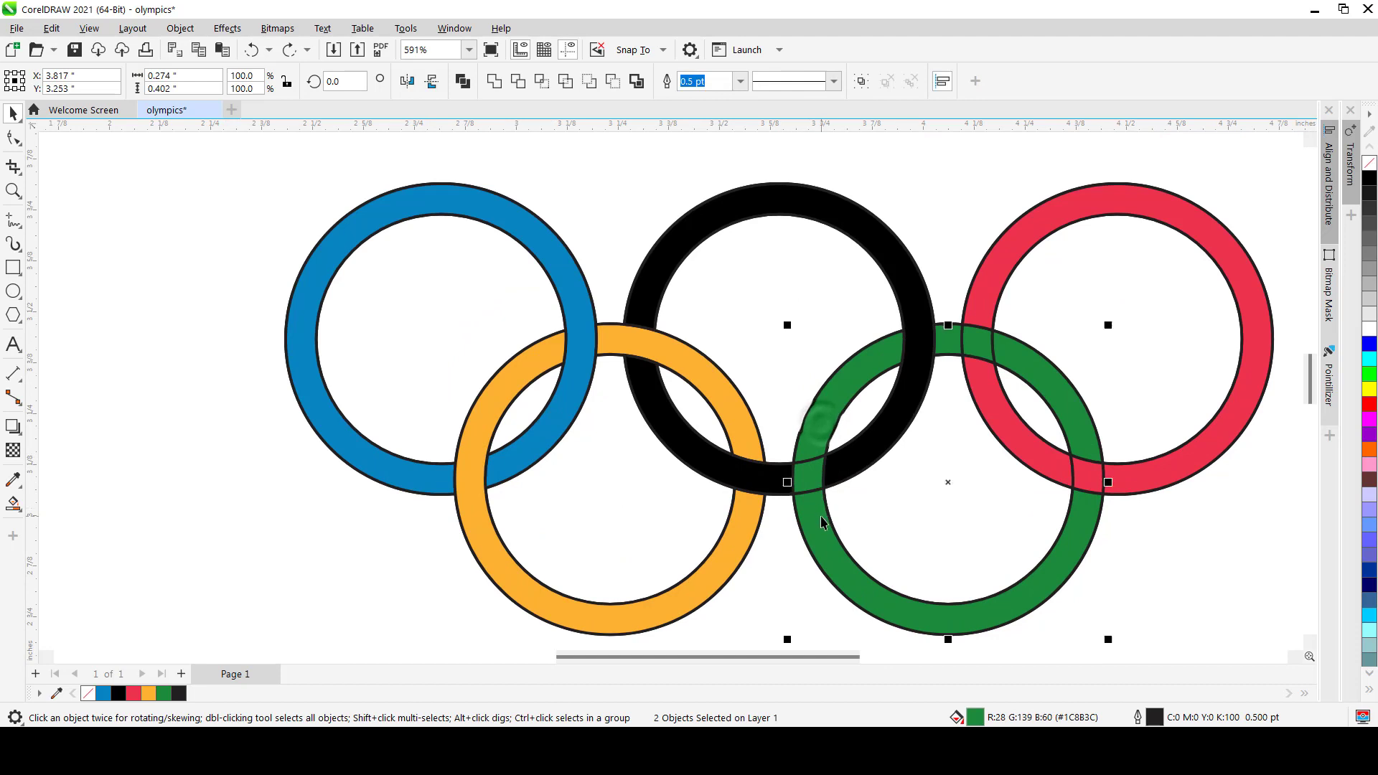
shift+click(822, 522)
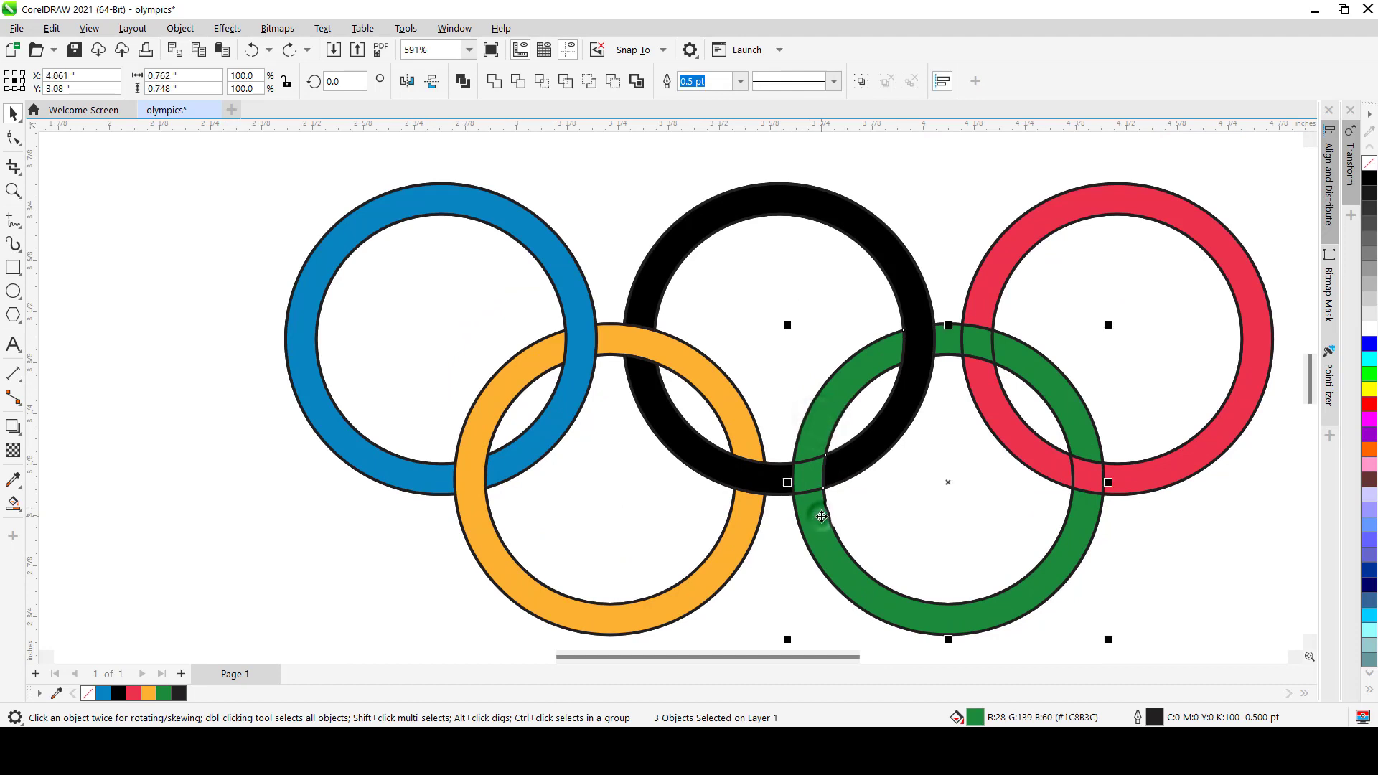
shift+click(1067, 407)
shift+click(949, 352)
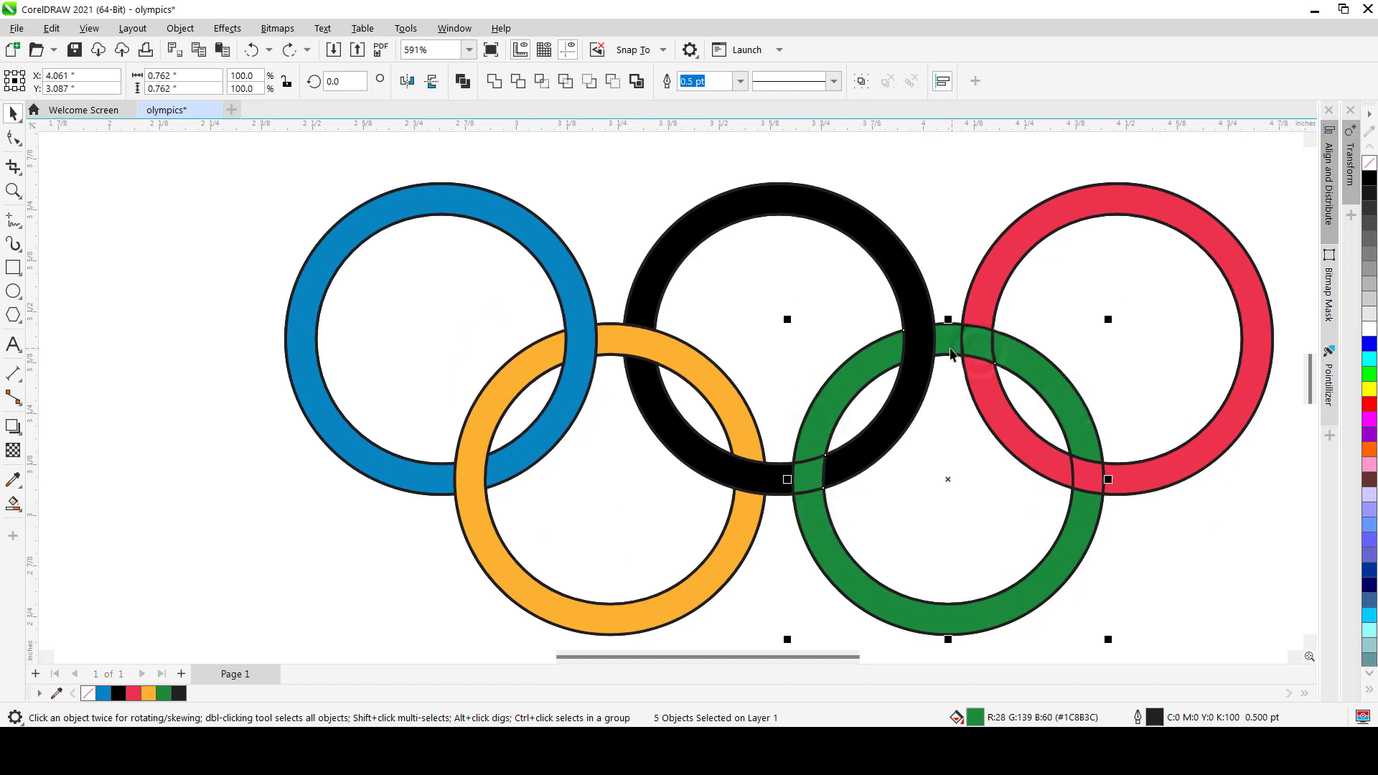
shift+click(949, 350)
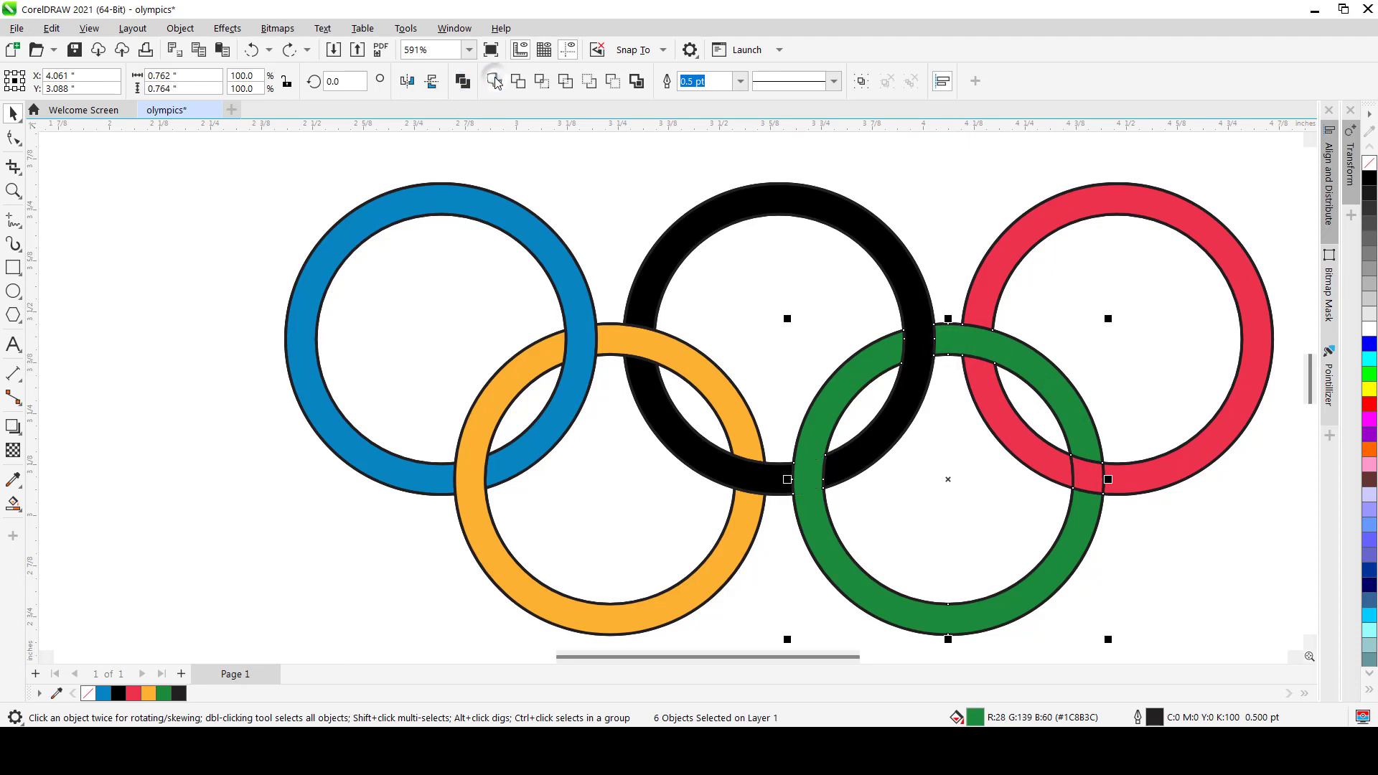
click(495, 81)
scroll(731, 297, down, 1)
drag(800, 480, 139, 452)
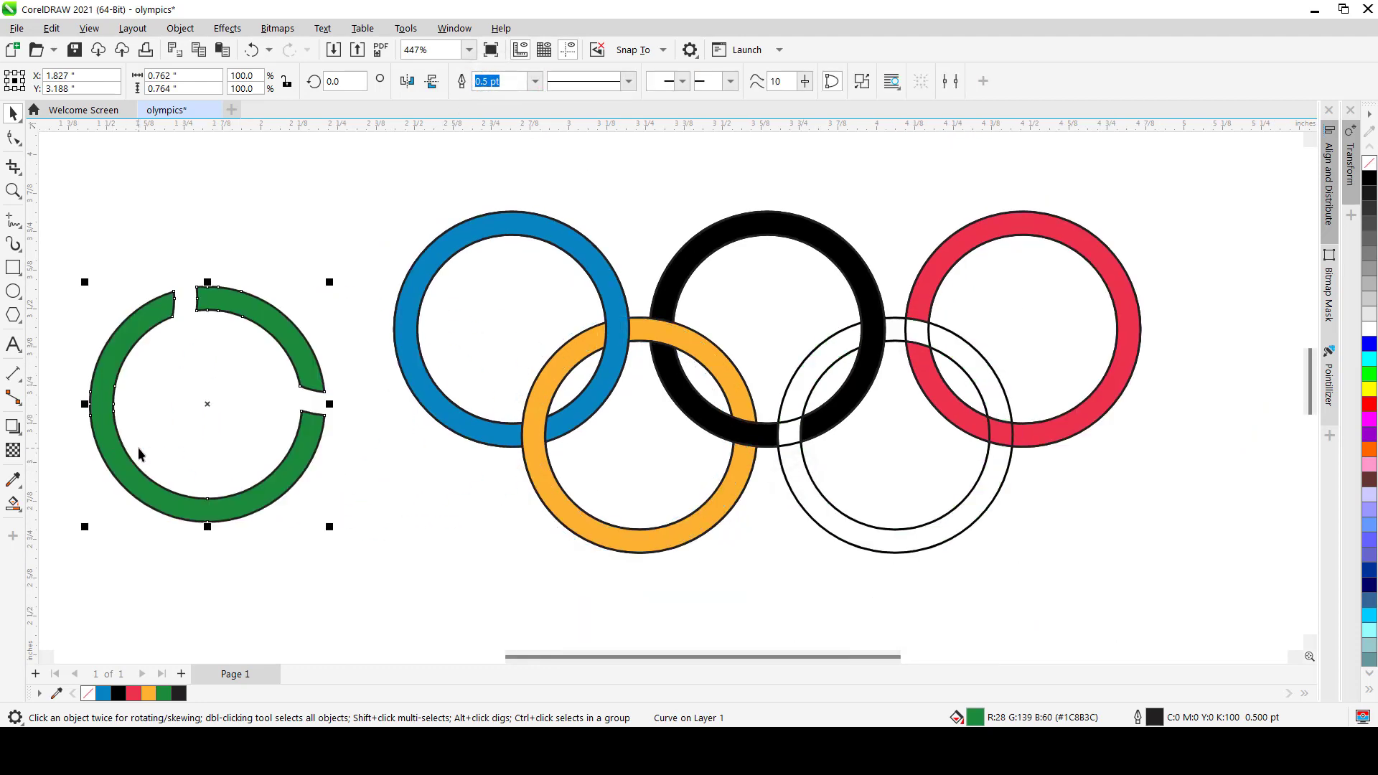
key(ctrl+z)
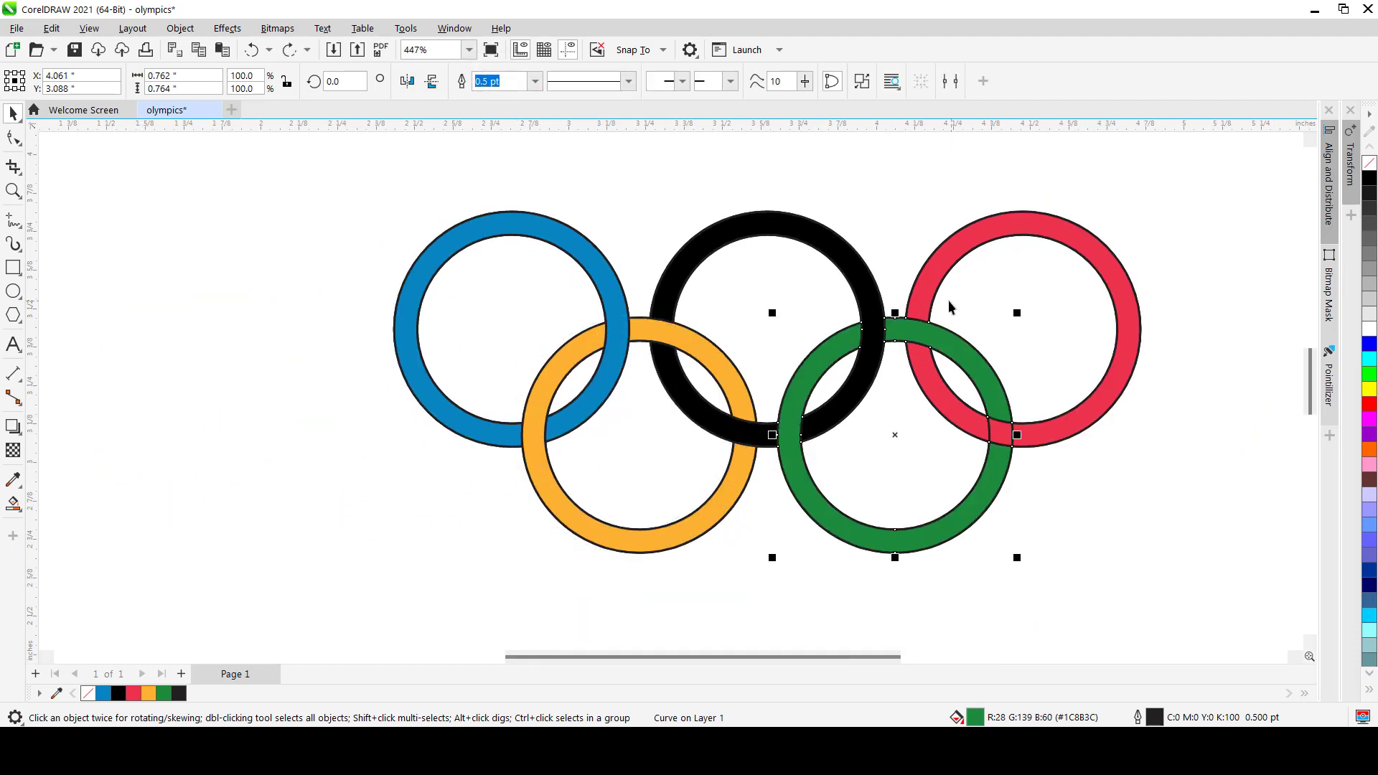
Combine the red ring and its small overlap piece into a single curve with Ctrl+L.
click(933, 290)
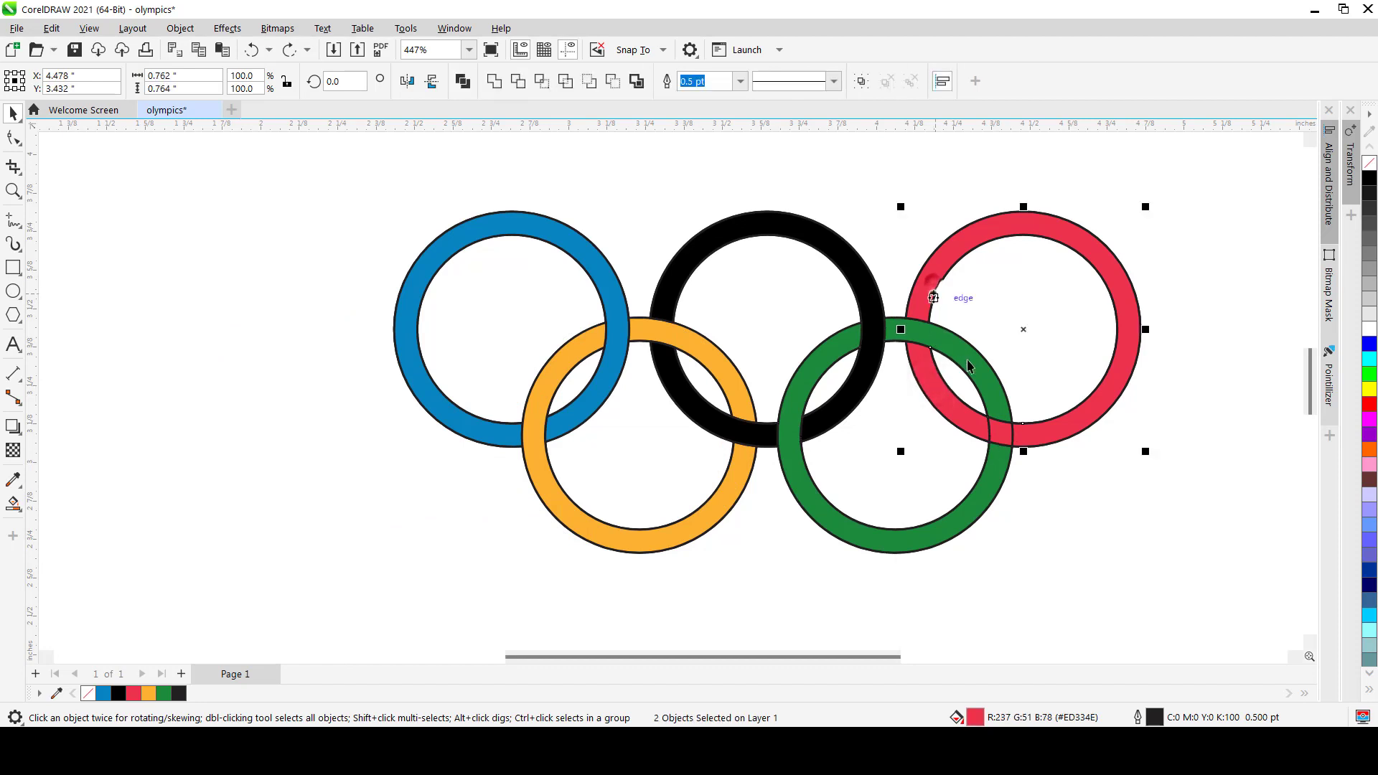
click(1012, 436)
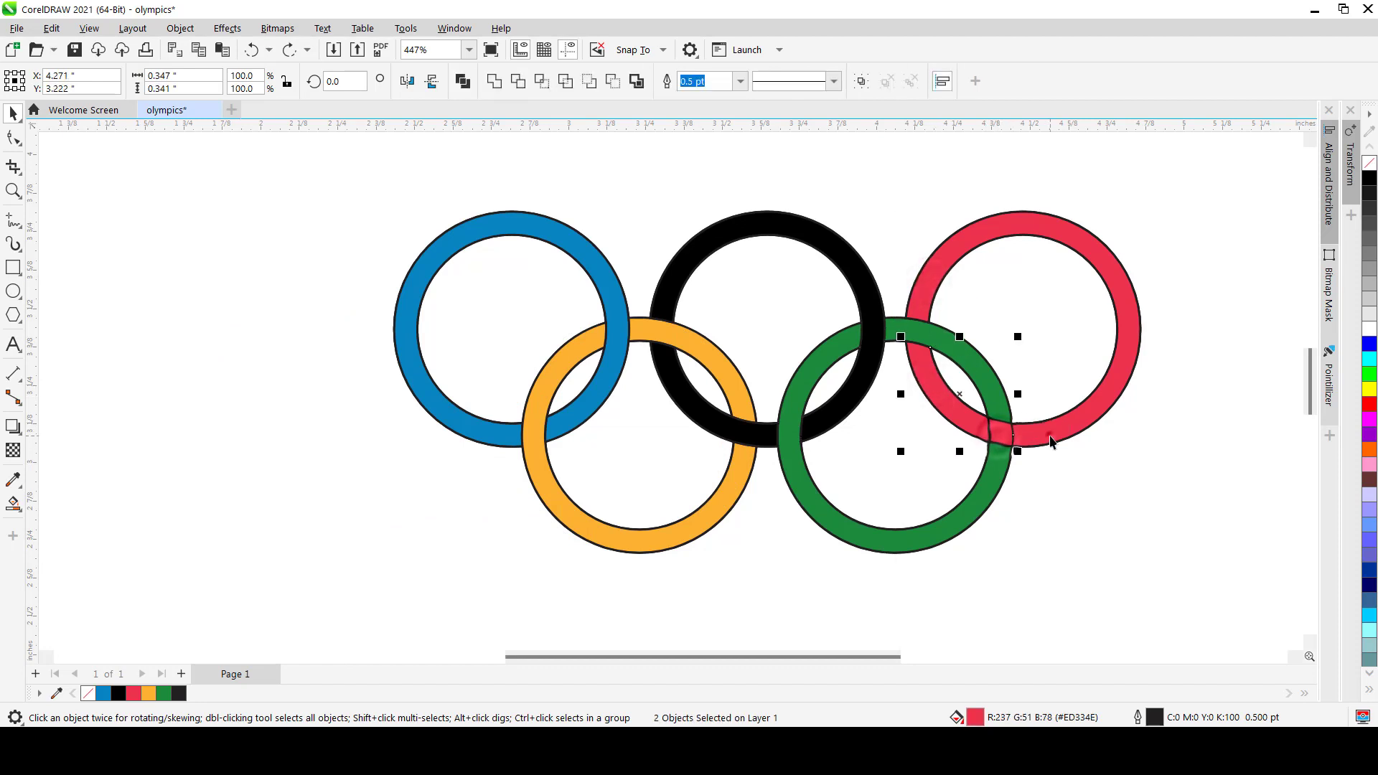
shift+click(1049, 441)
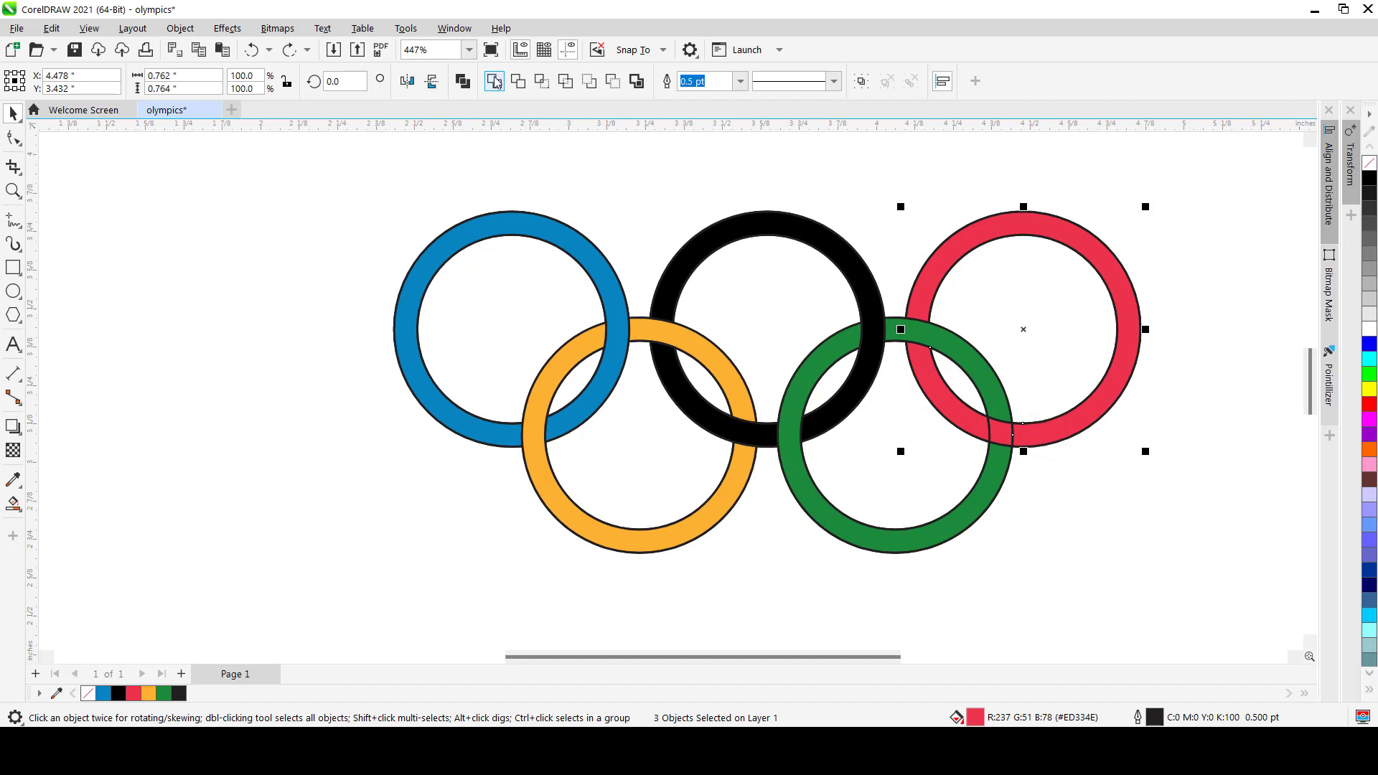
key(ctrl+l)
scroll(754, 332, down, 3)
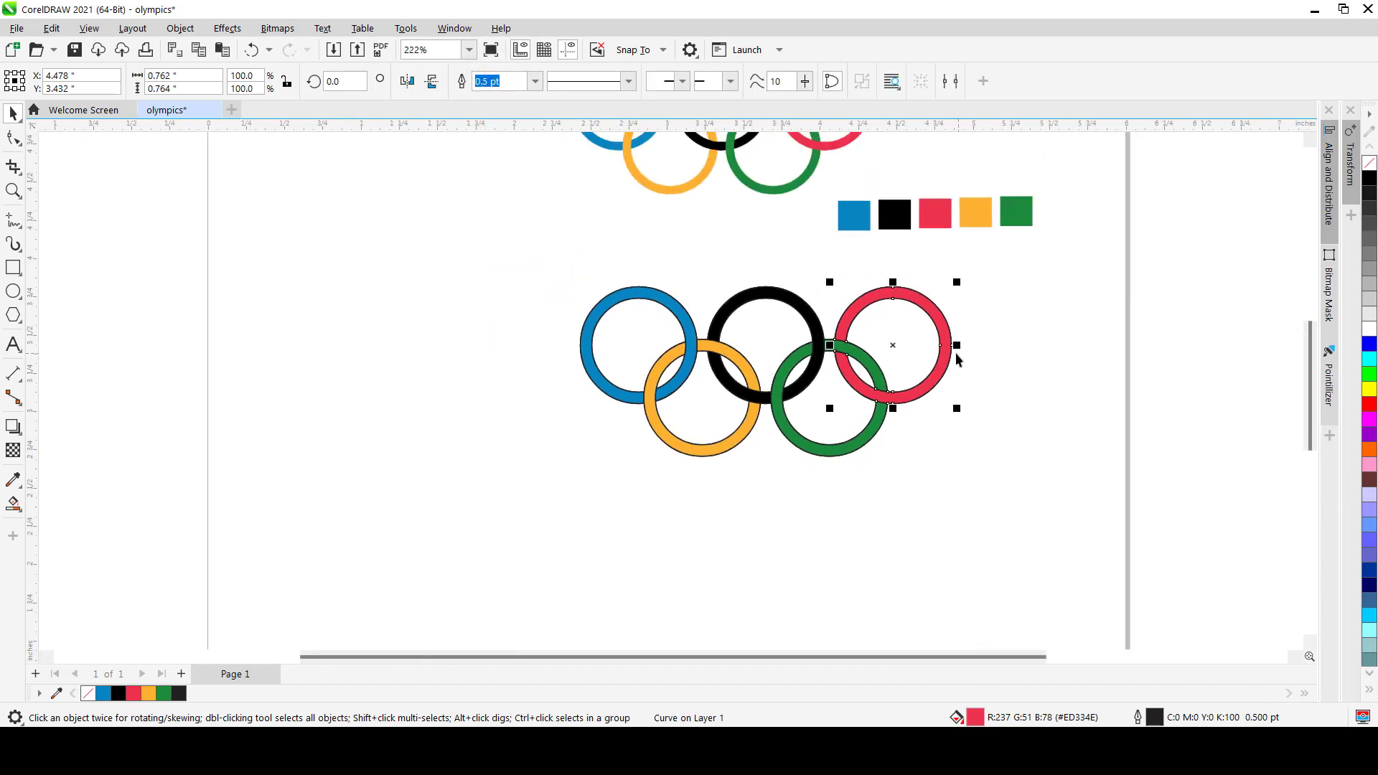
Move the blue, yellow, green, red and black rings together down and to the left.
drag(945, 357, 1106, 356)
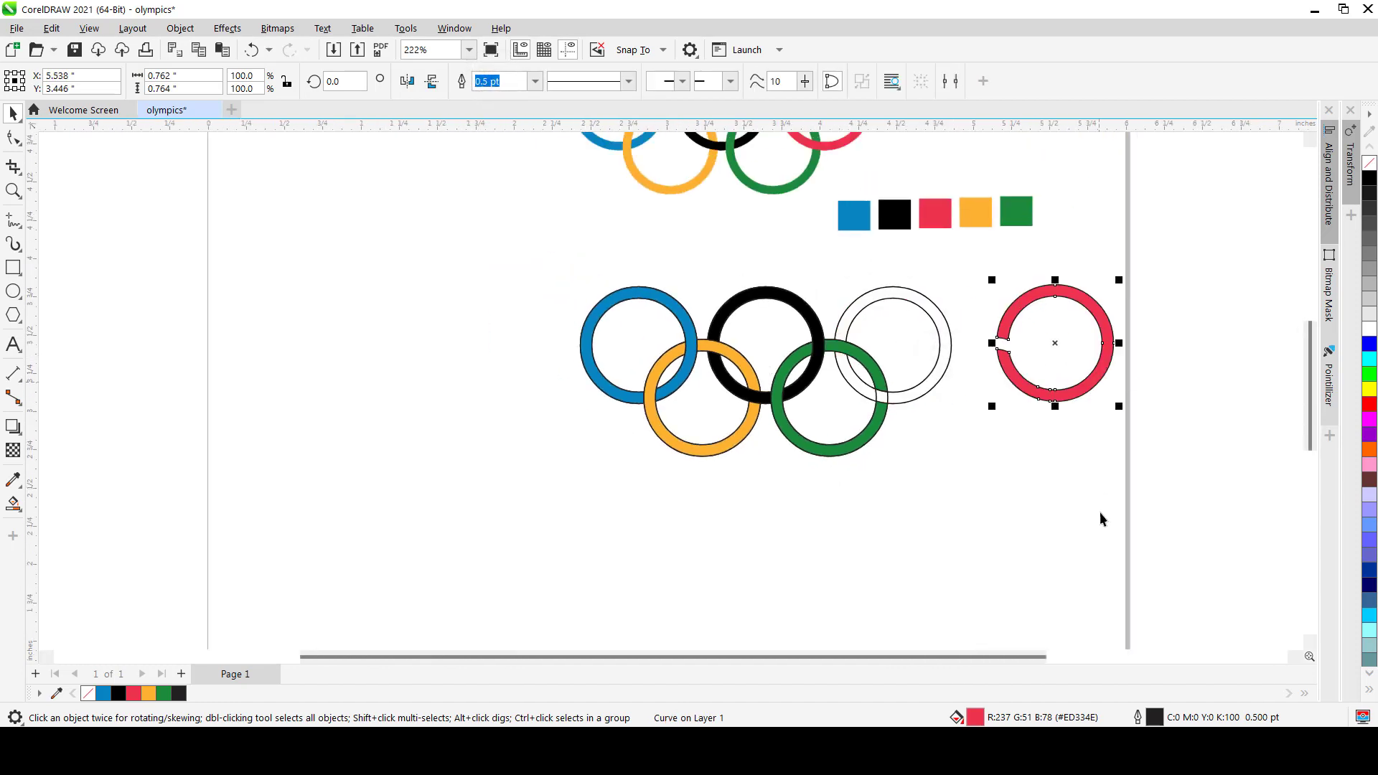
key(ctrl+z)
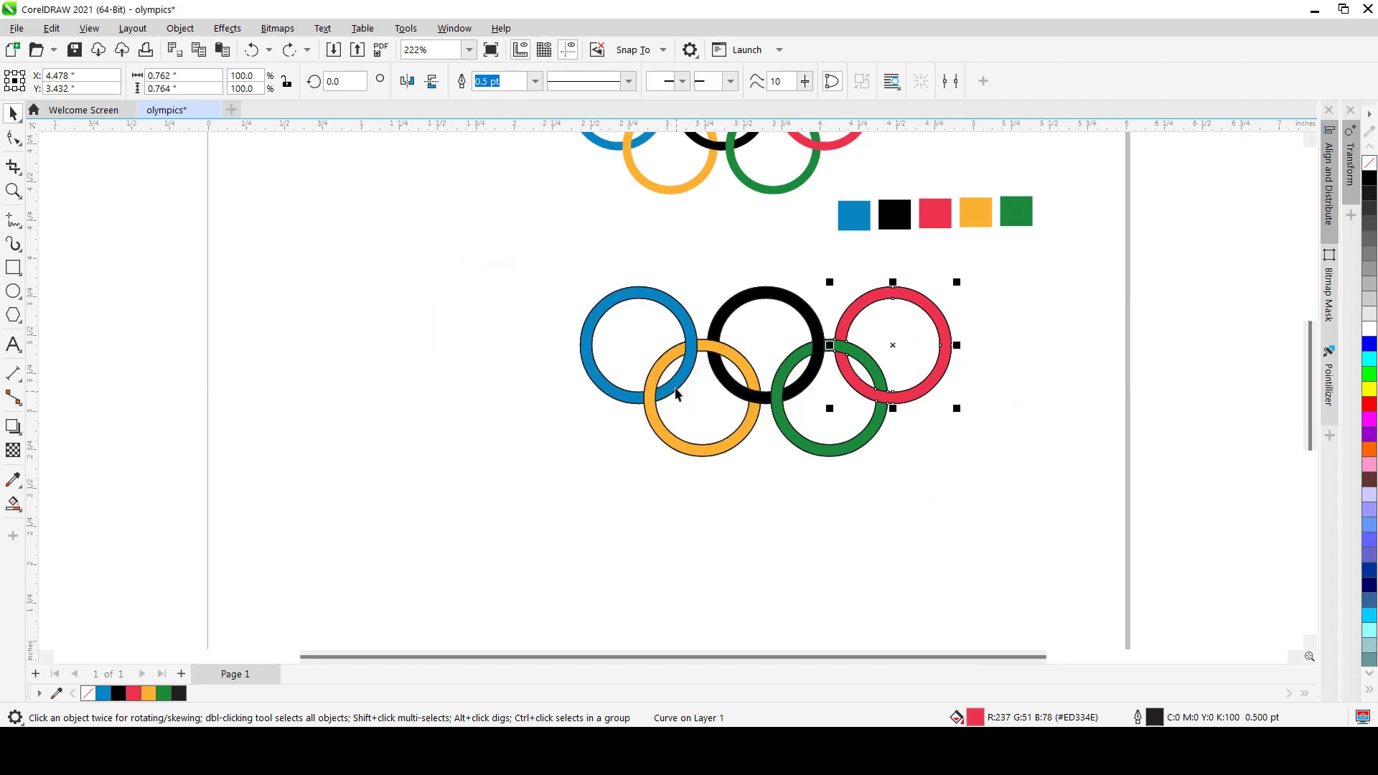
click(675, 315)
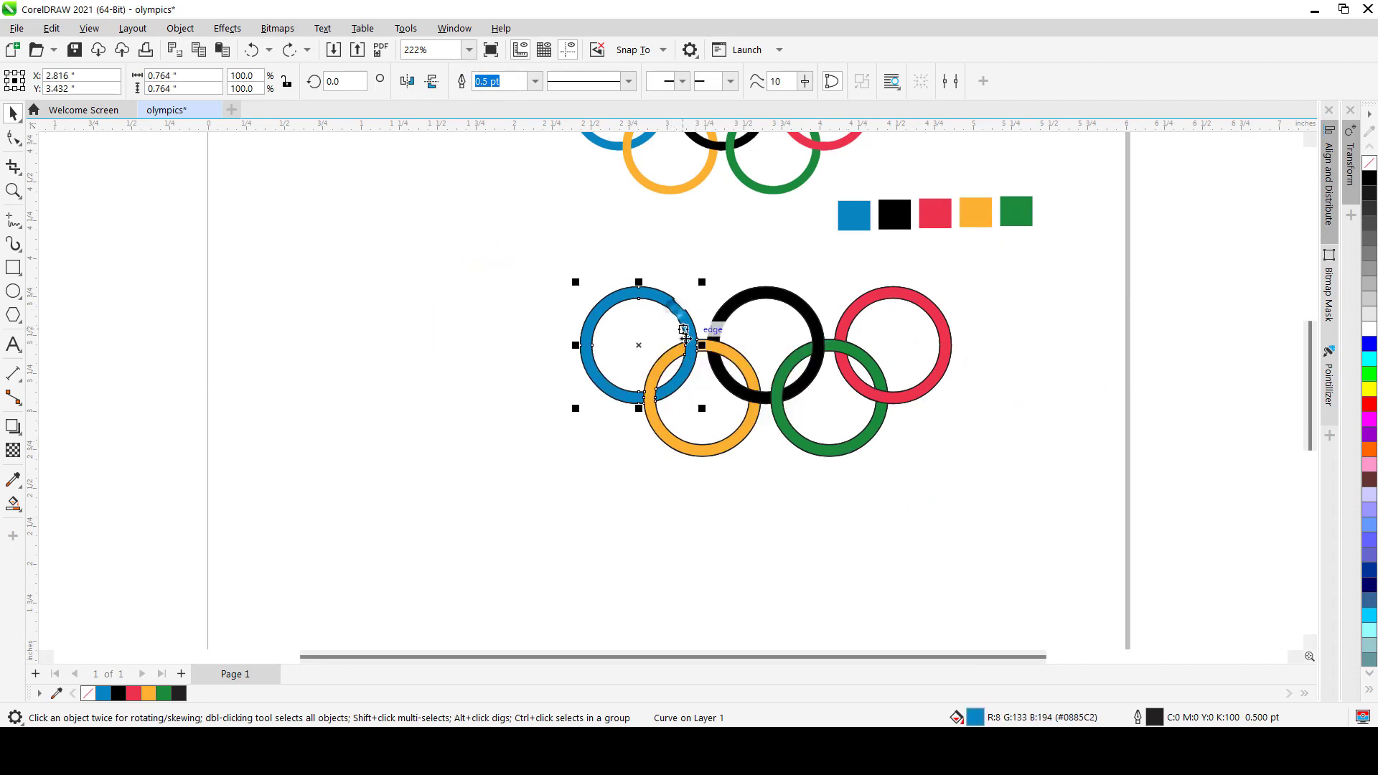
shift+click(667, 435)
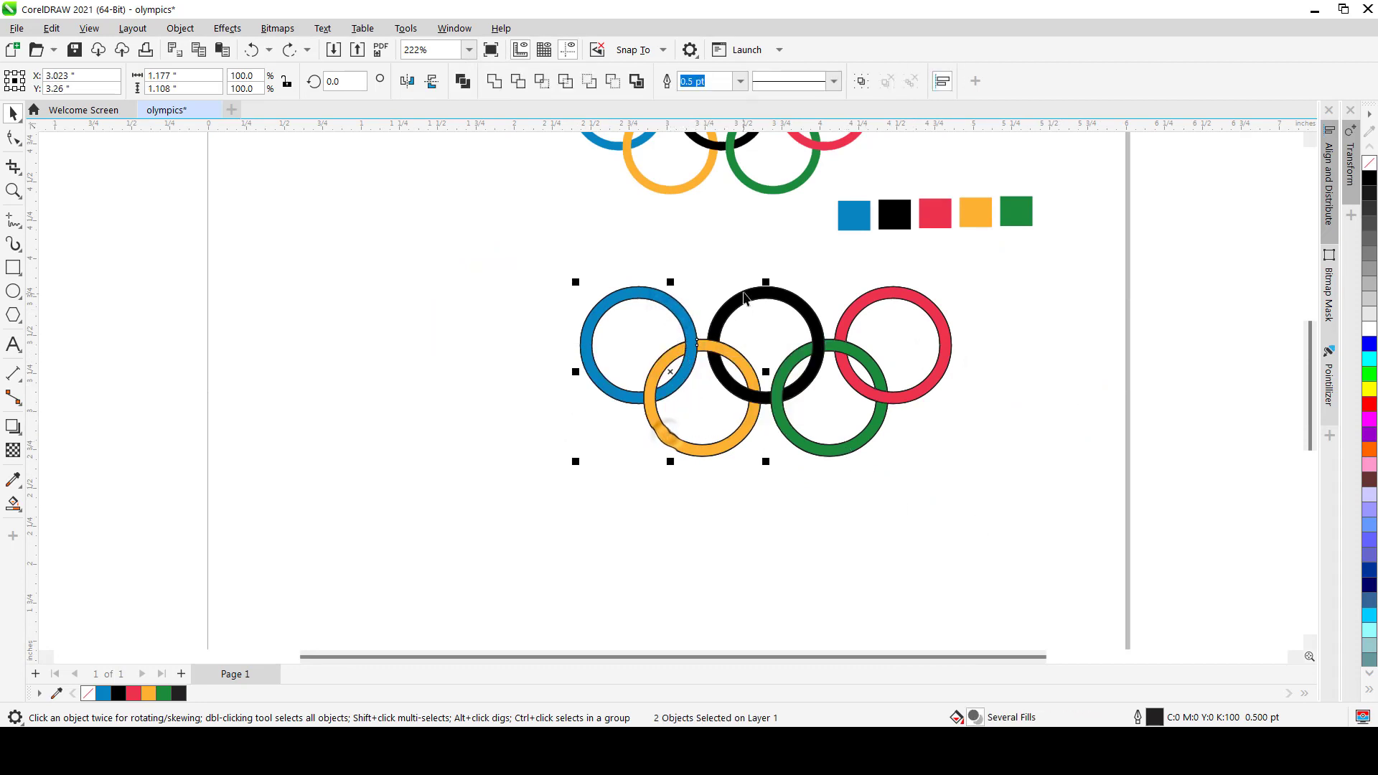
shift+click(811, 455)
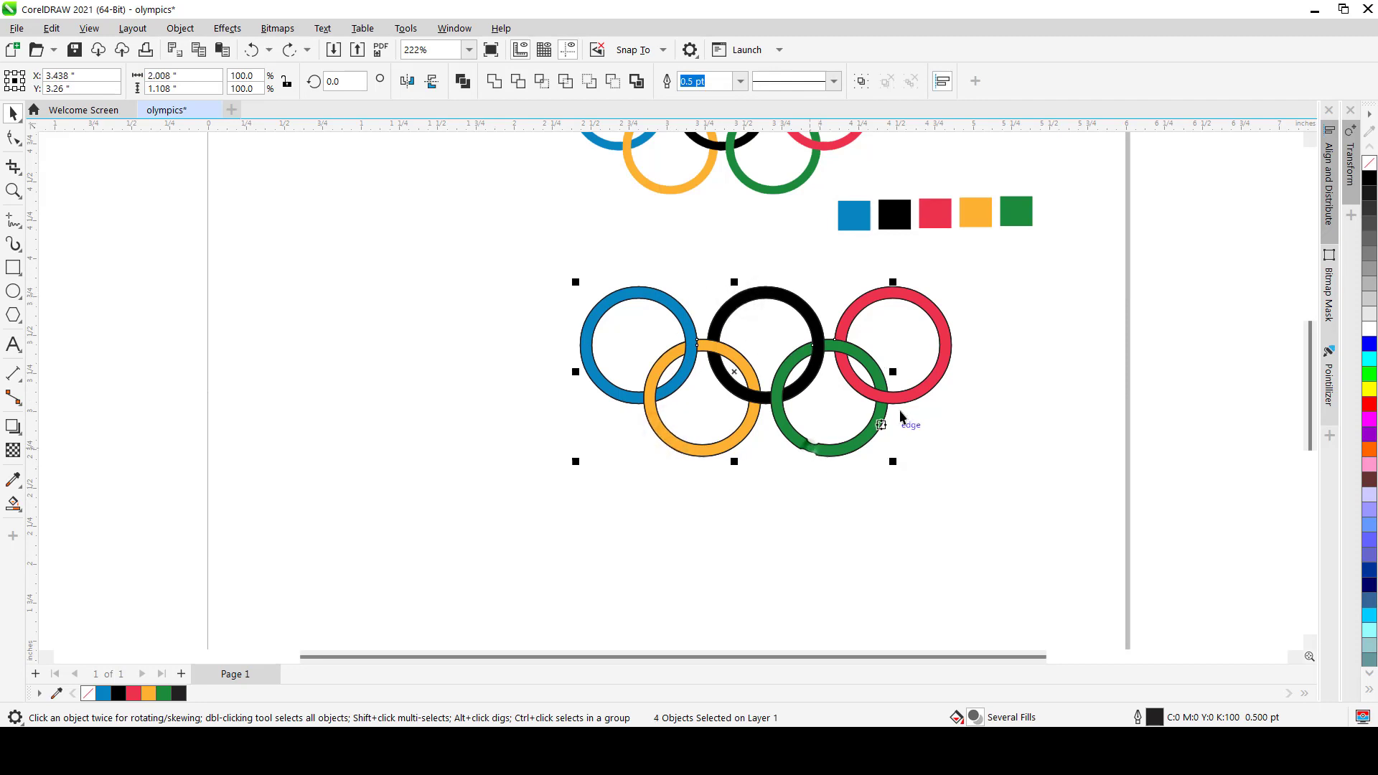
shift+click(914, 391)
drag(923, 388, 636, 514)
Shift the outline-only ring copies off to the right.
click(560, 313)
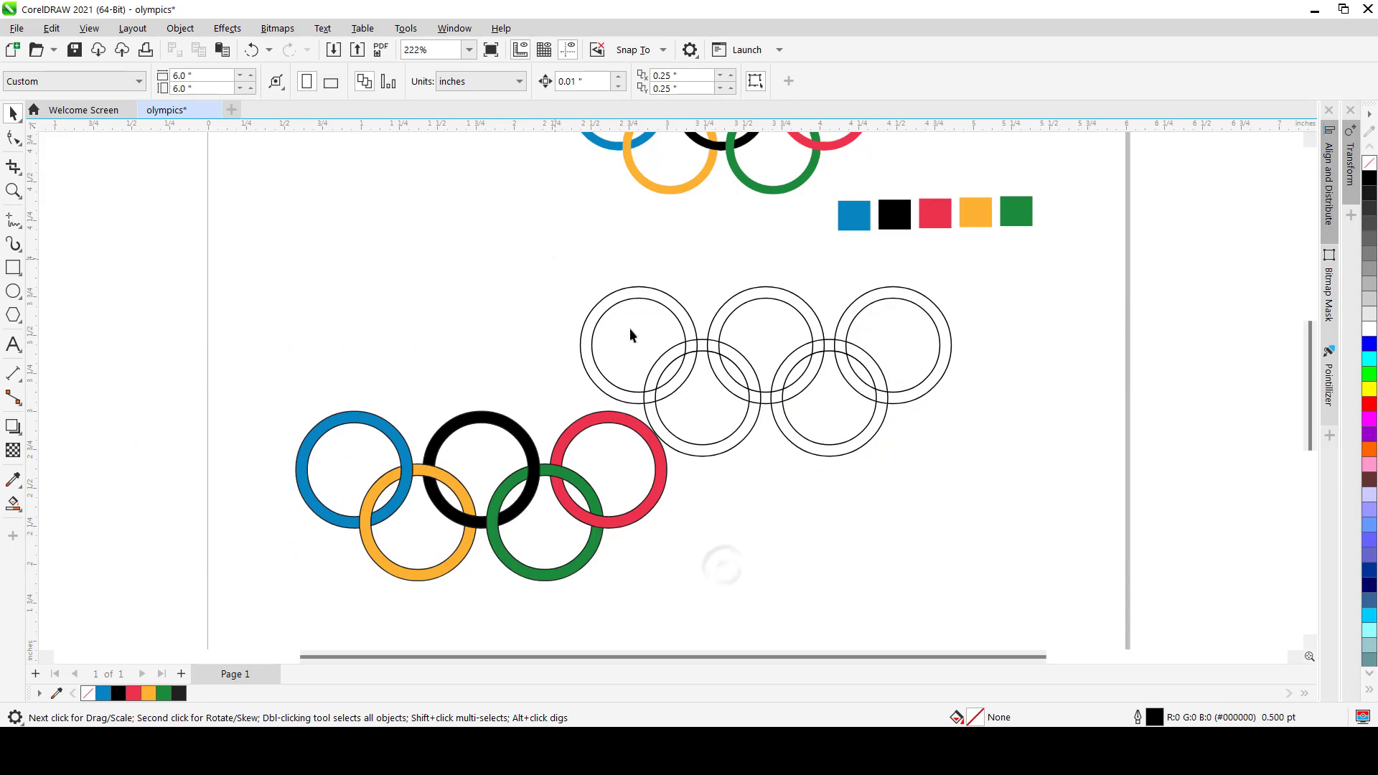
drag(551, 255, 1019, 472)
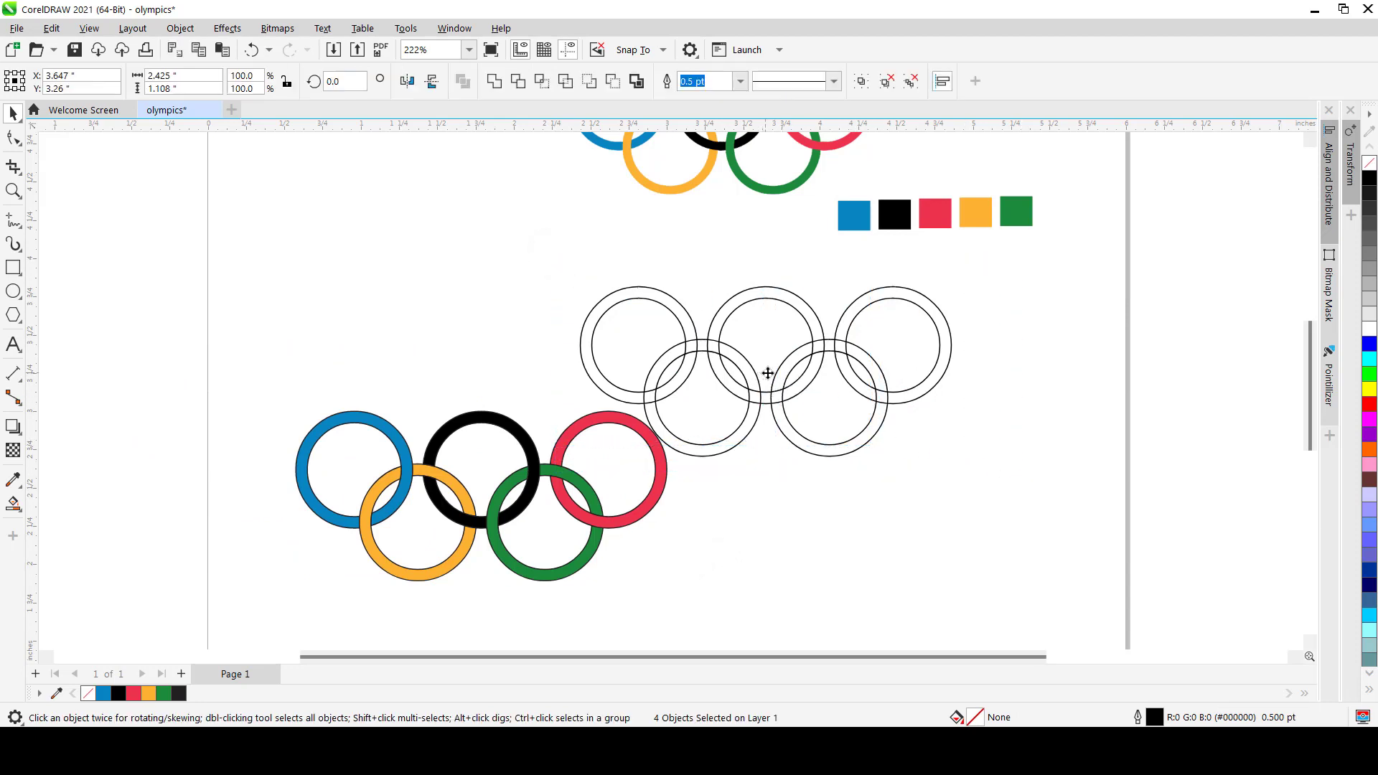
drag(759, 380, 1097, 398)
click(911, 513)
scroll(389, 519, up, 2)
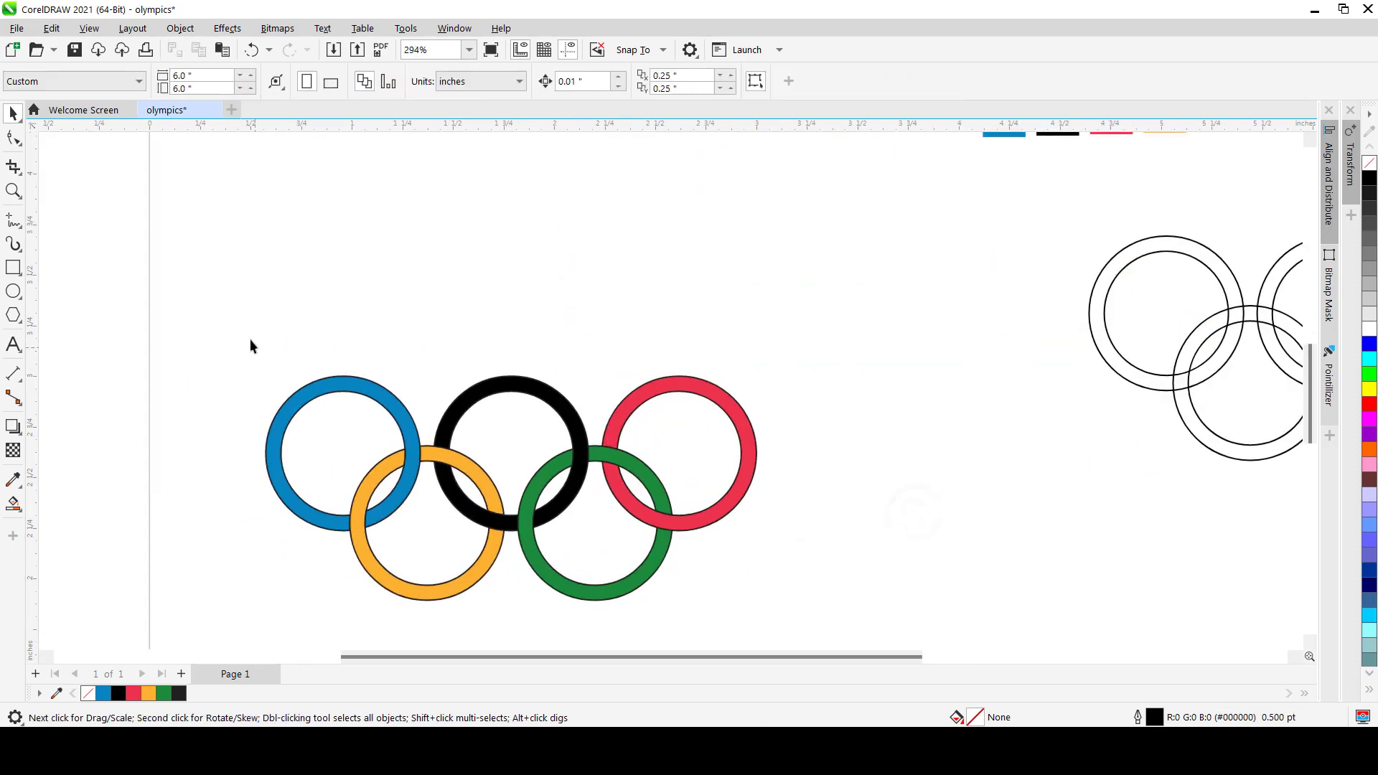
Set the outline of all five colored rings to No Color.
drag(537, 547, 841, 631)
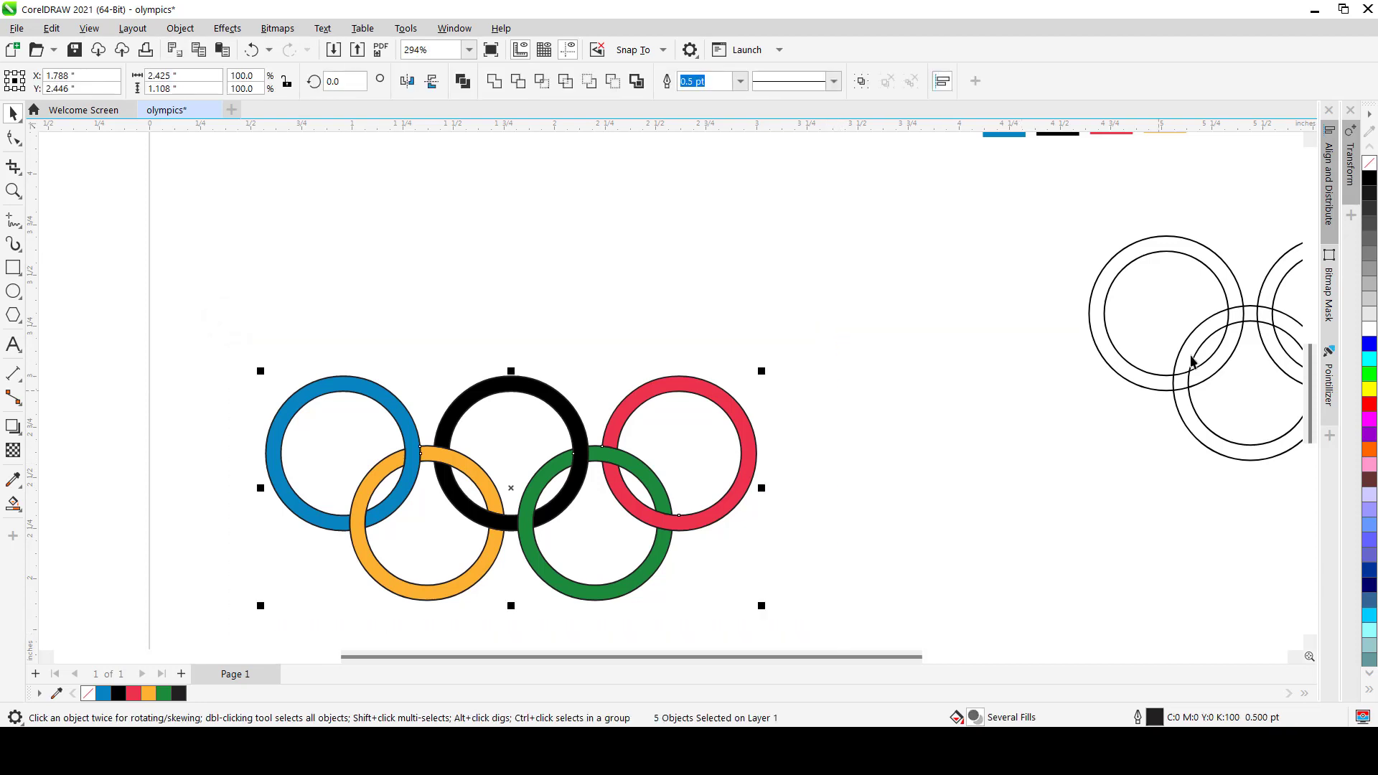
right_click(1368, 164)
click(830, 369)
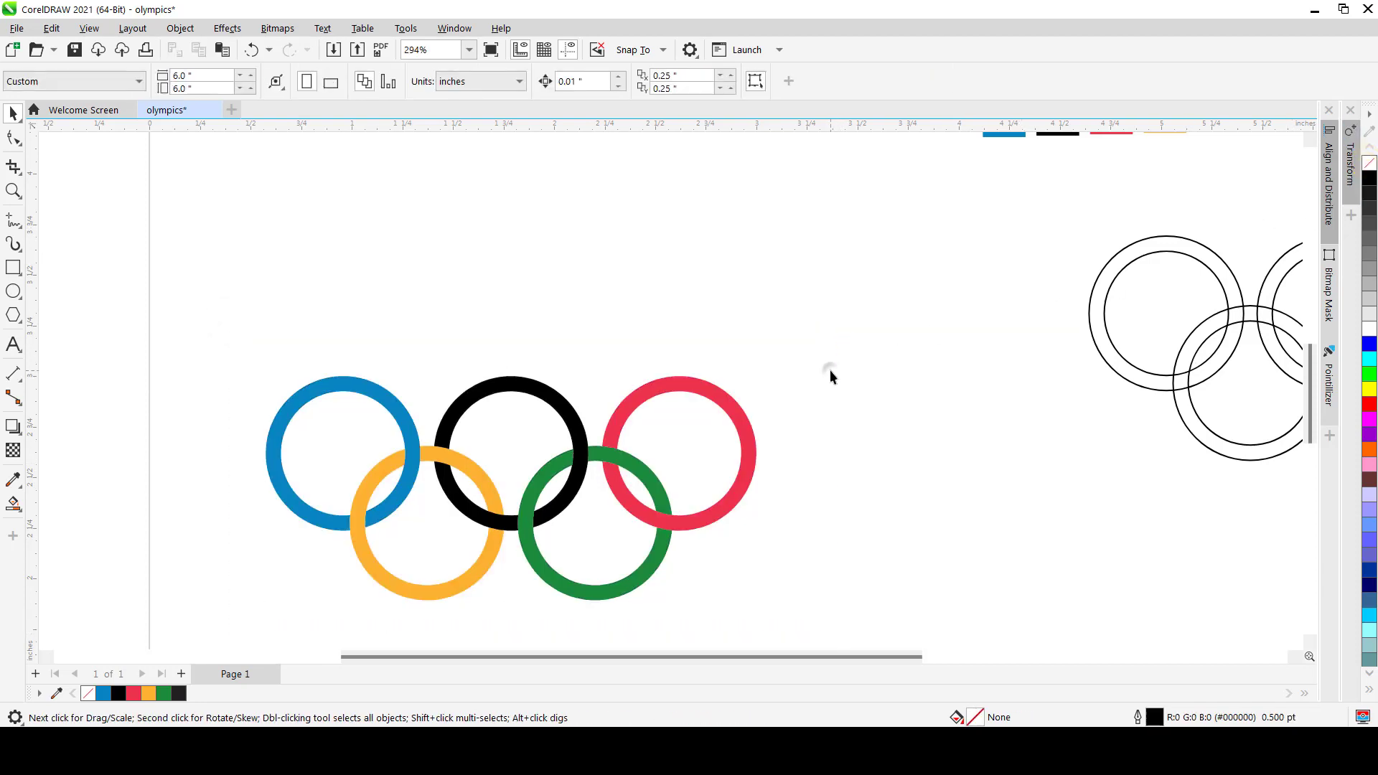
scroll(631, 412, down, 6)
scroll(483, 455, up, 4)
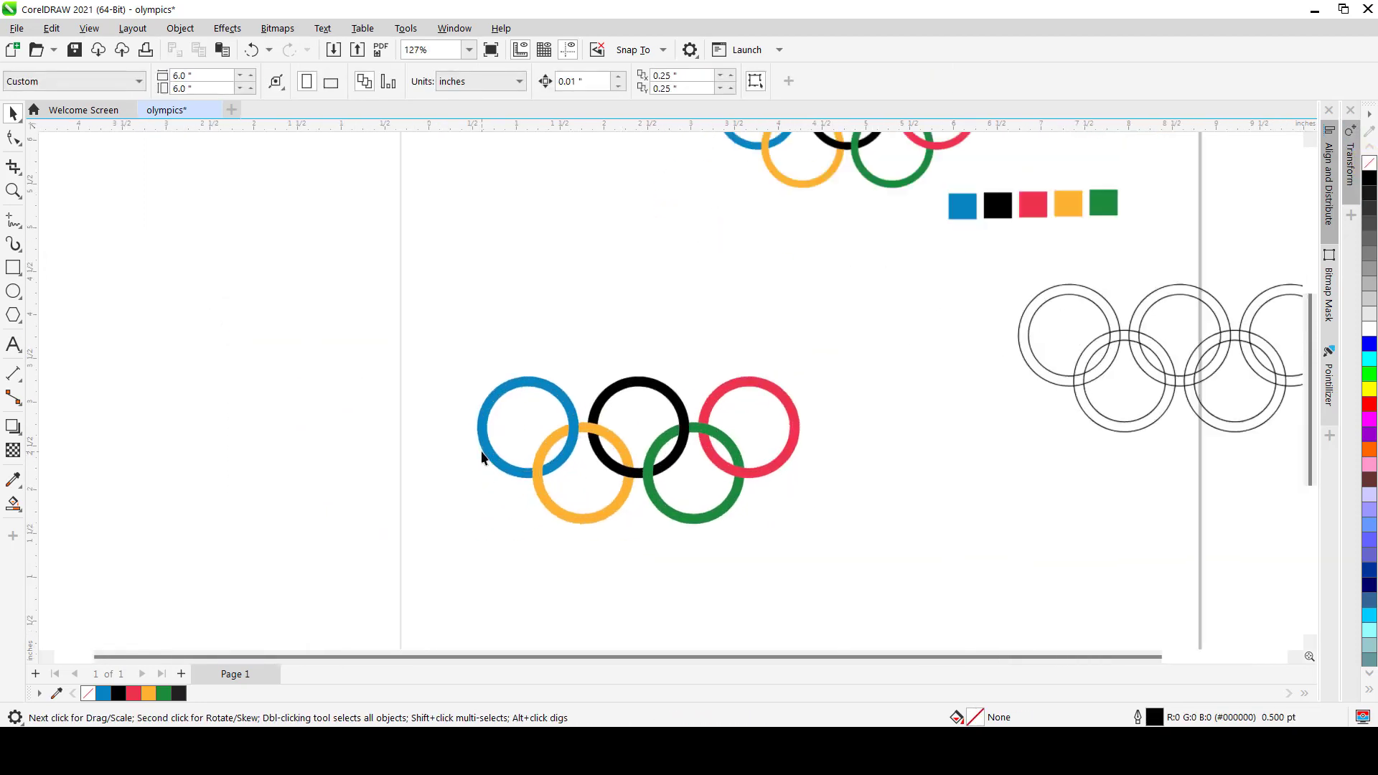
scroll(483, 457, up, 4)
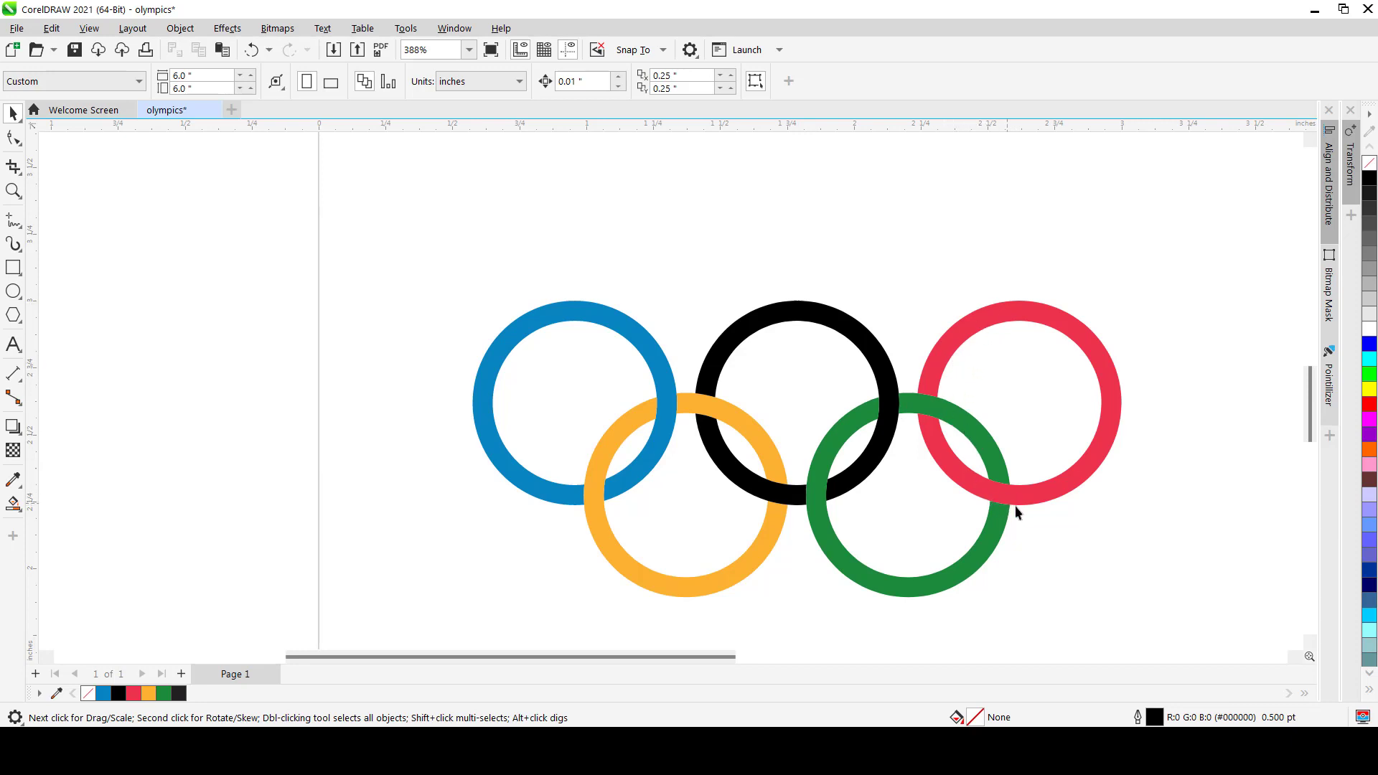
scroll(829, 488, down, 3)
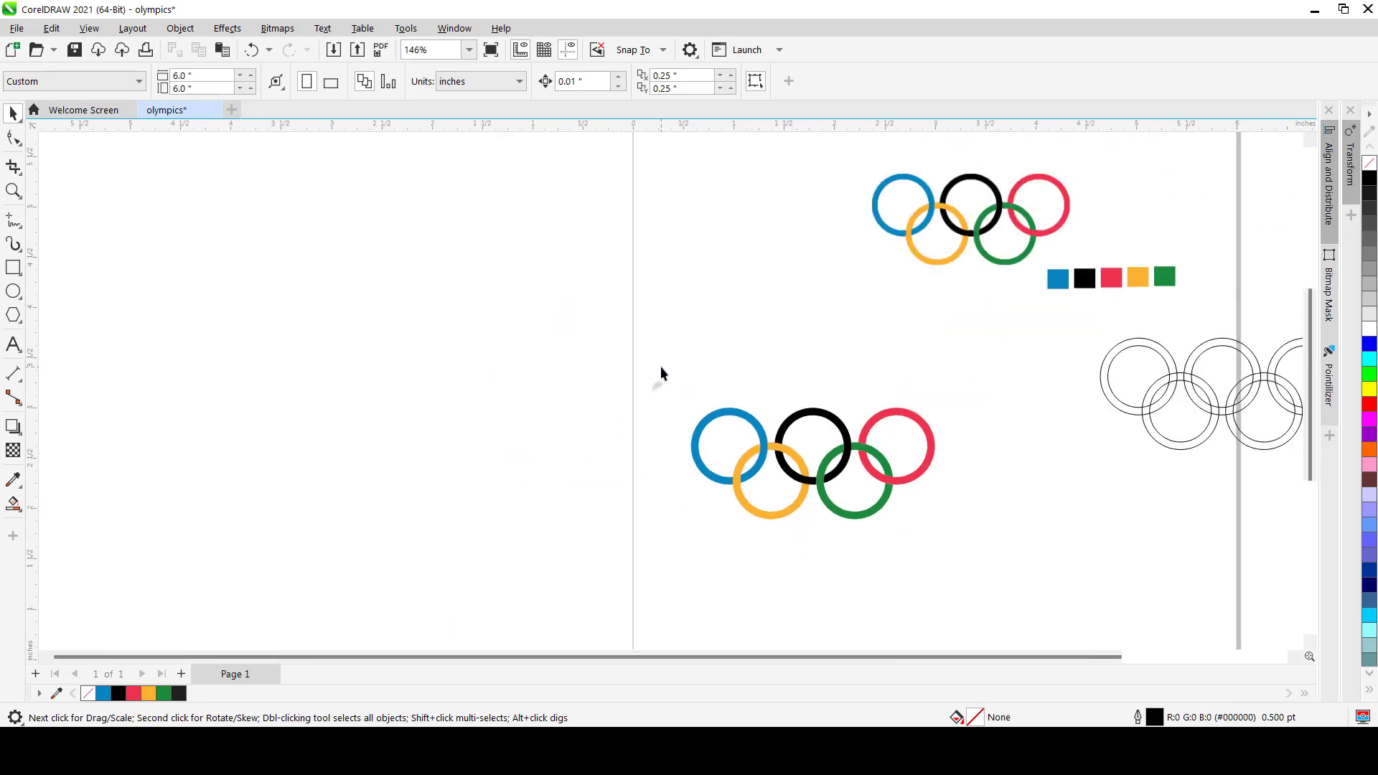
Group the five colored rings together with Ctrl+G.
drag(660, 370, 954, 556)
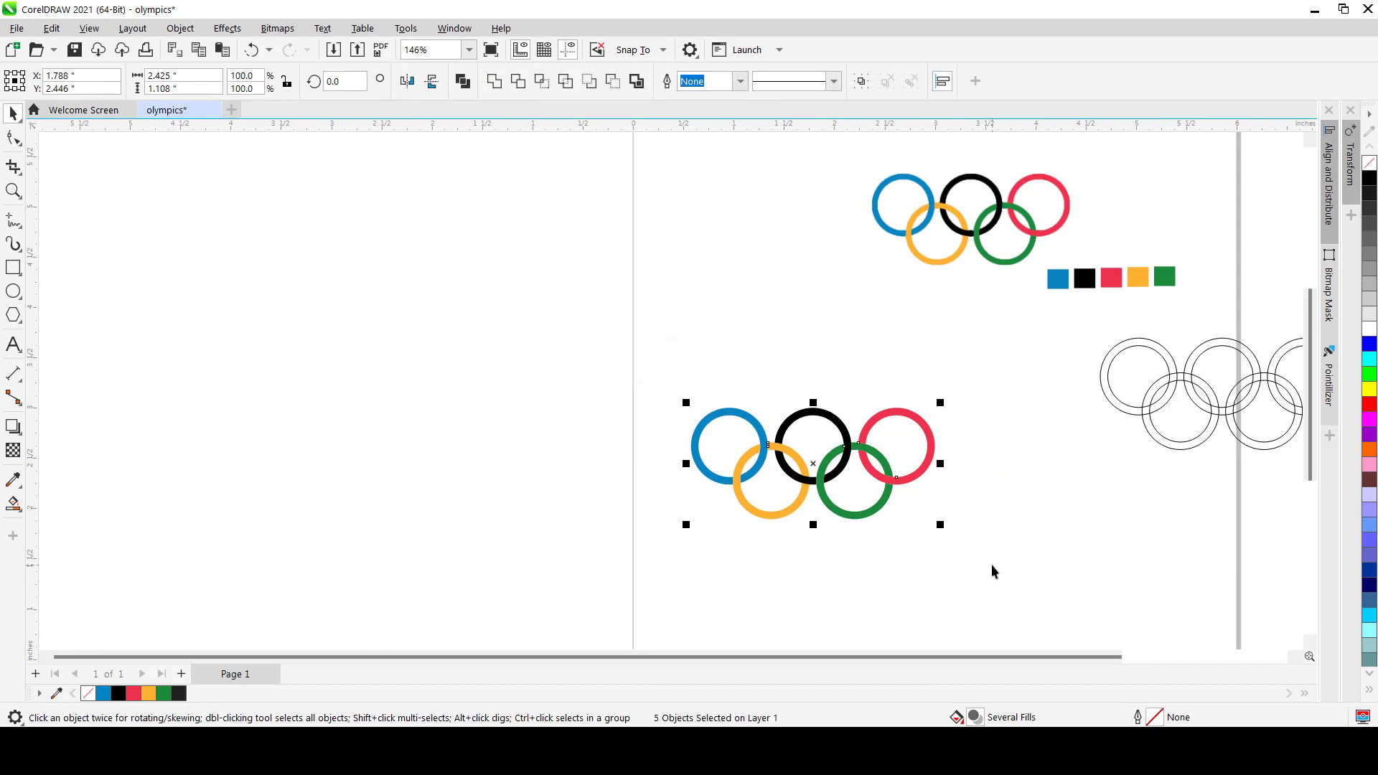
key(ctrl+g)
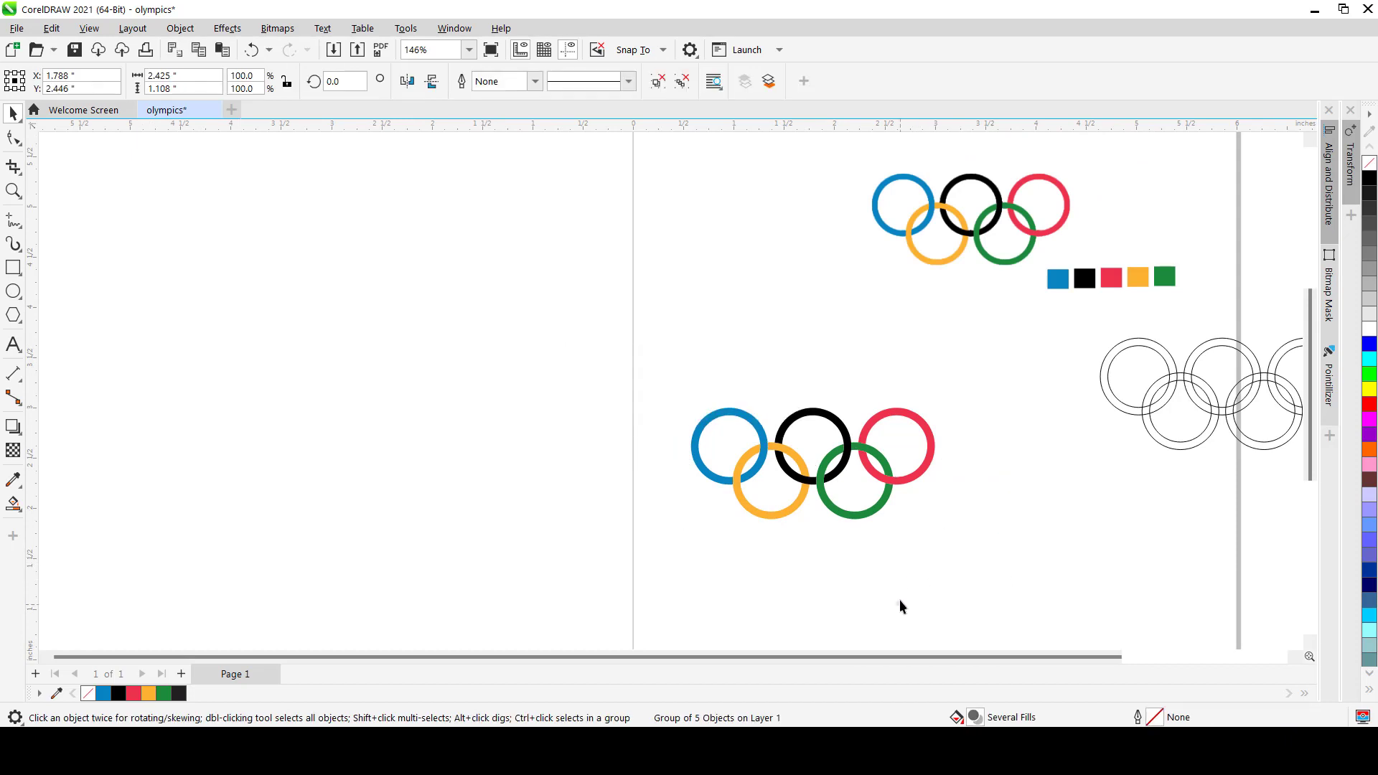
click(899, 600)
scroll(863, 475, down, 2)
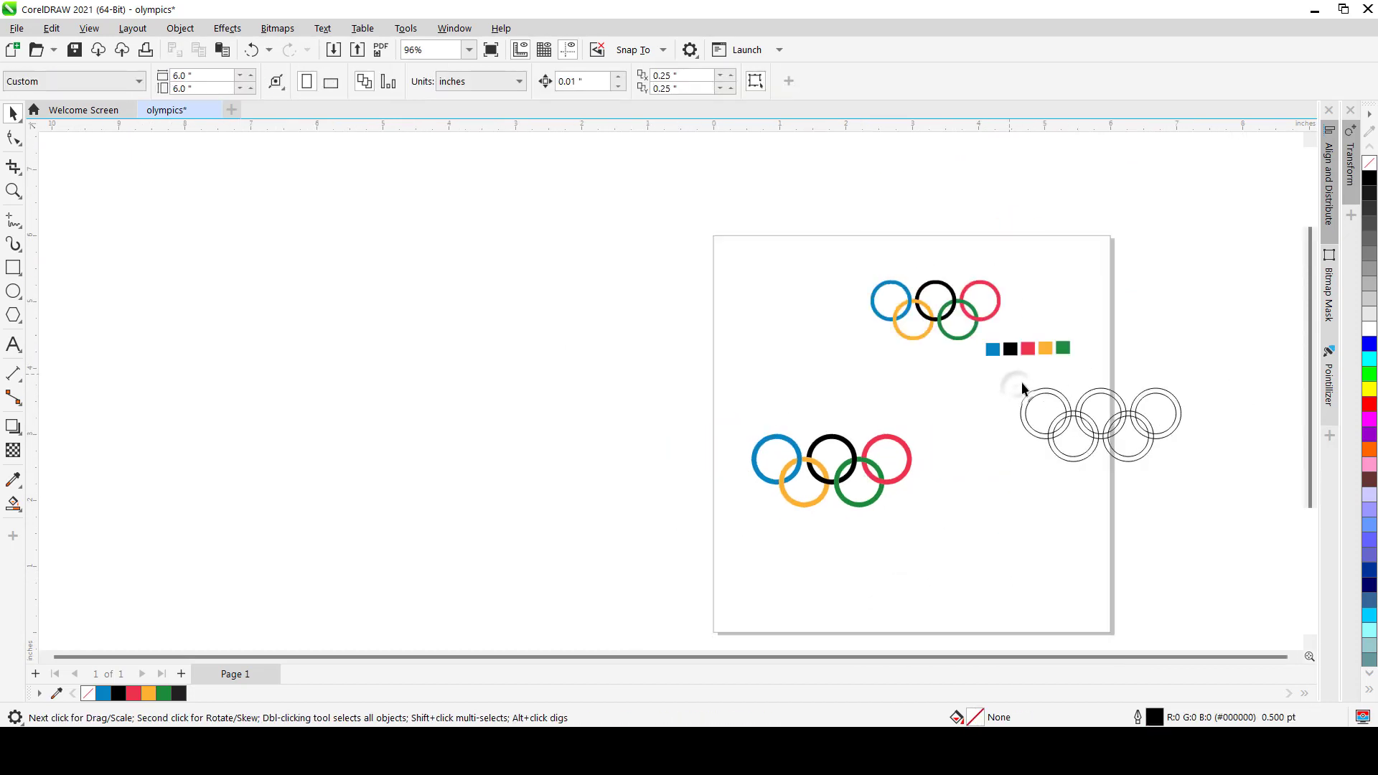
Delete the outline ring copies and reselect the colored ring group.
drag(1013, 376, 1226, 498)
key(Delete)
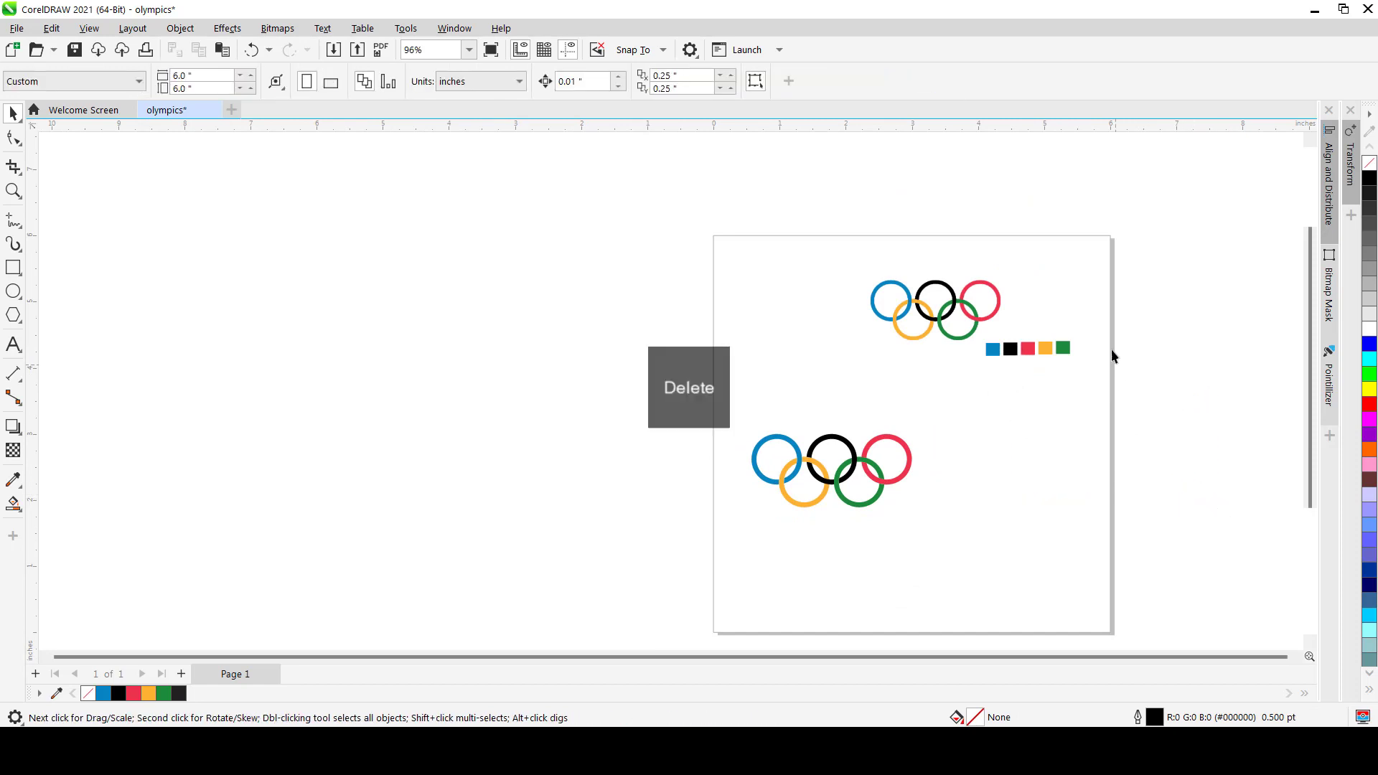
drag(1123, 307, 976, 363)
scroll(829, 510, up, 3)
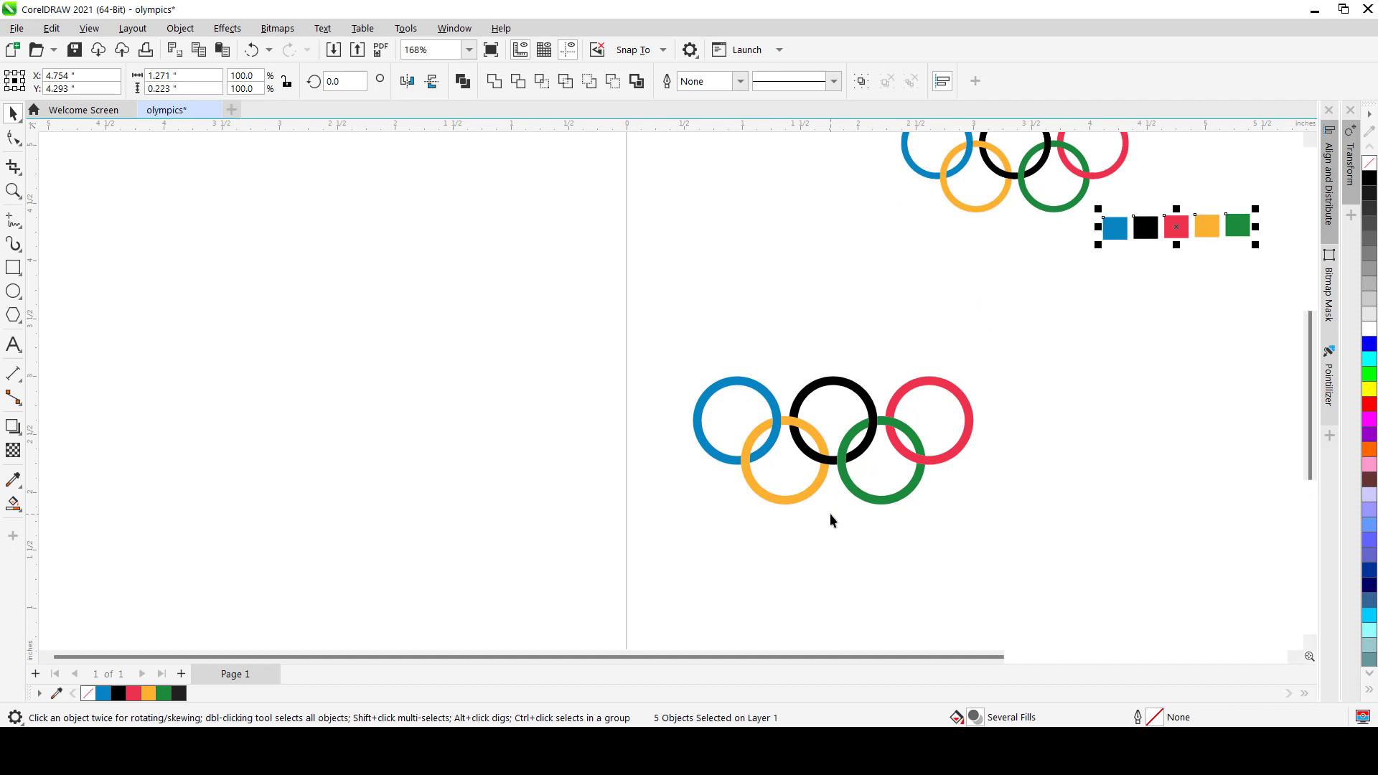
drag(682, 333, 1088, 562)
scroll(887, 483, down, 2)
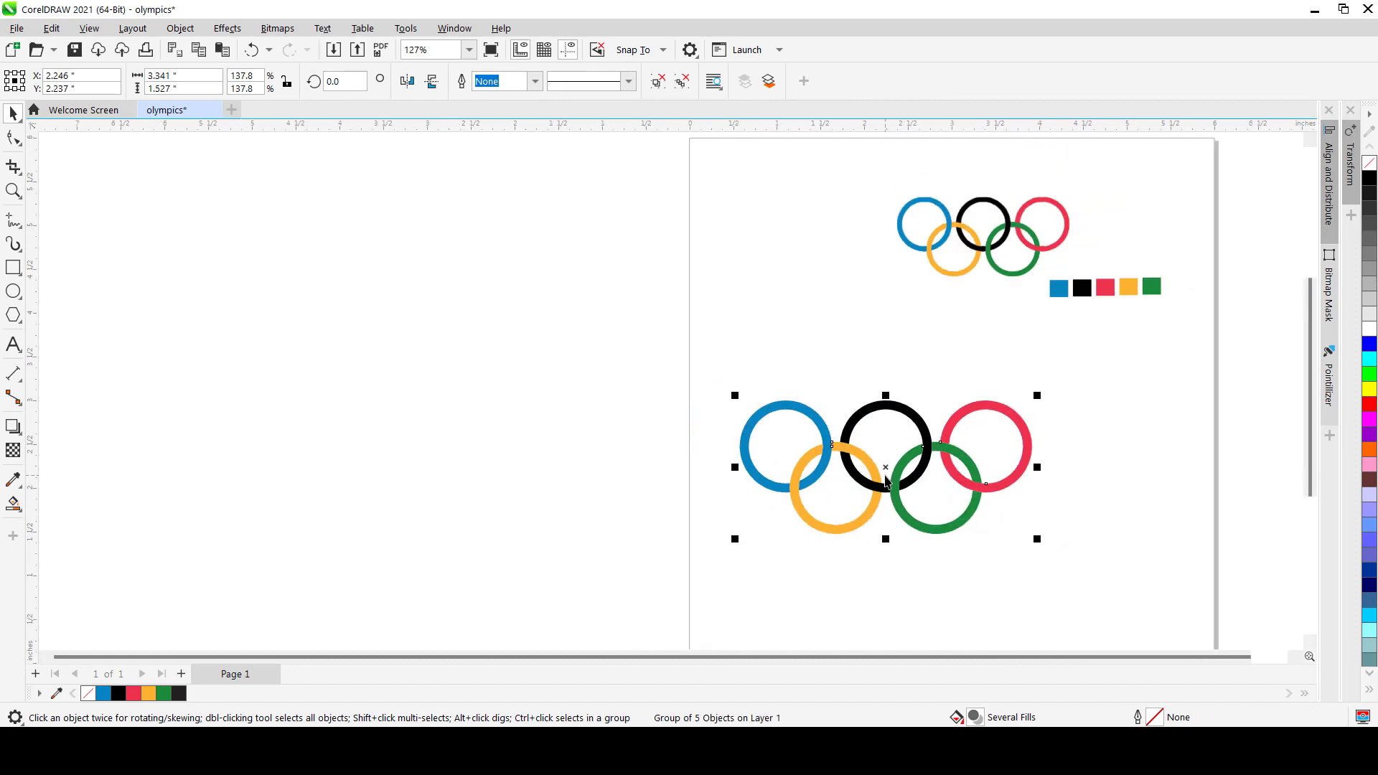